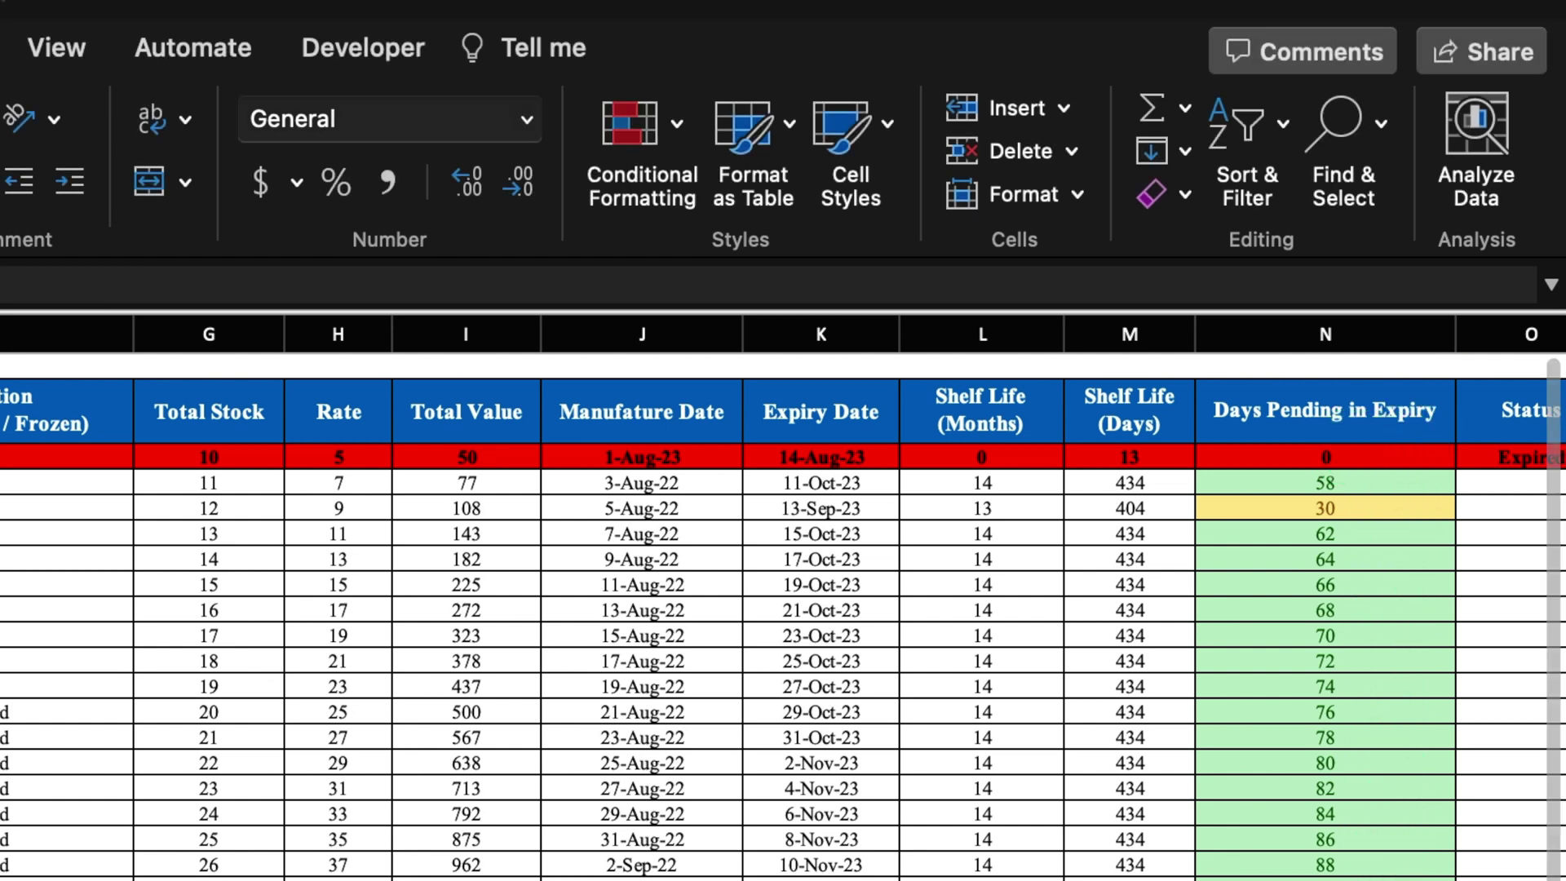
# Filter the finished stock table with the slicers to Expired status and Dry description, then clear the Status filter.
pyautogui.hscroll(10, 783, 595)
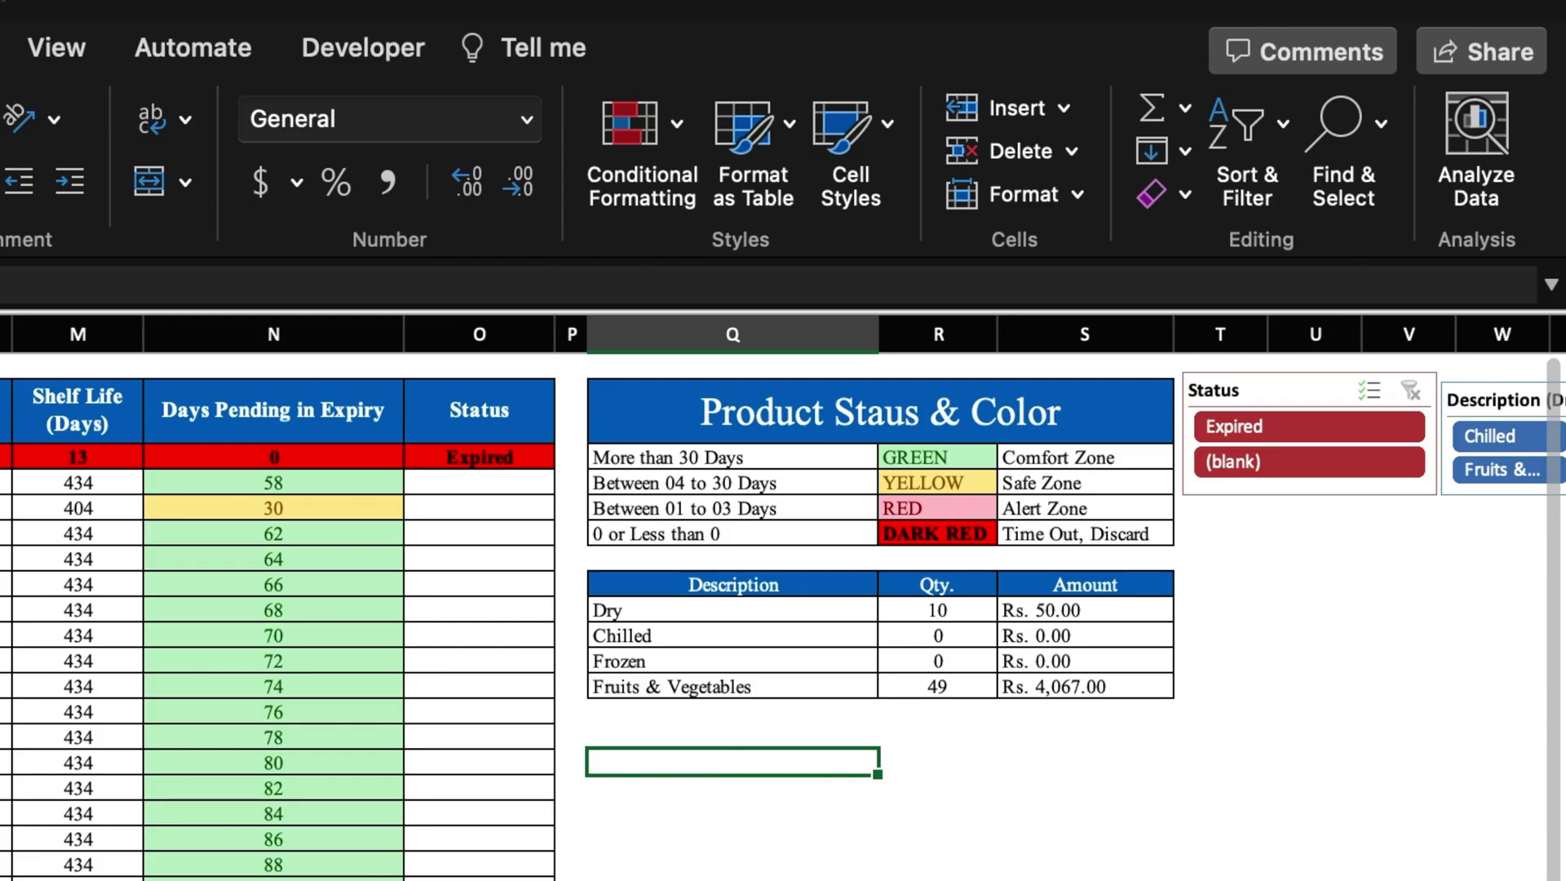
pyautogui.hscroll(5, 840, 695)
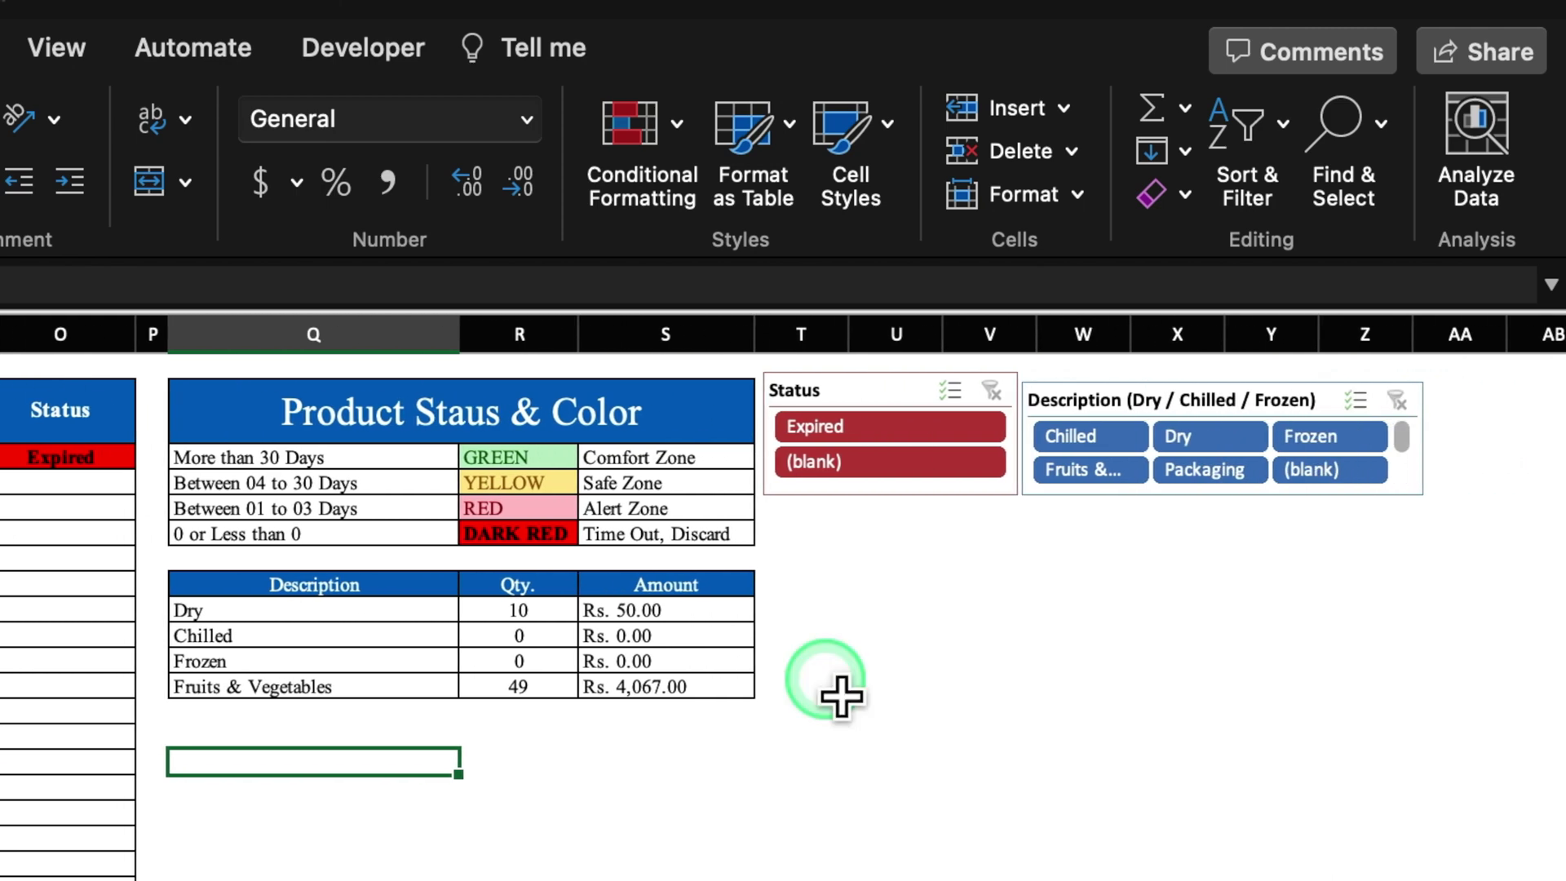
pyautogui.click(928, 428)
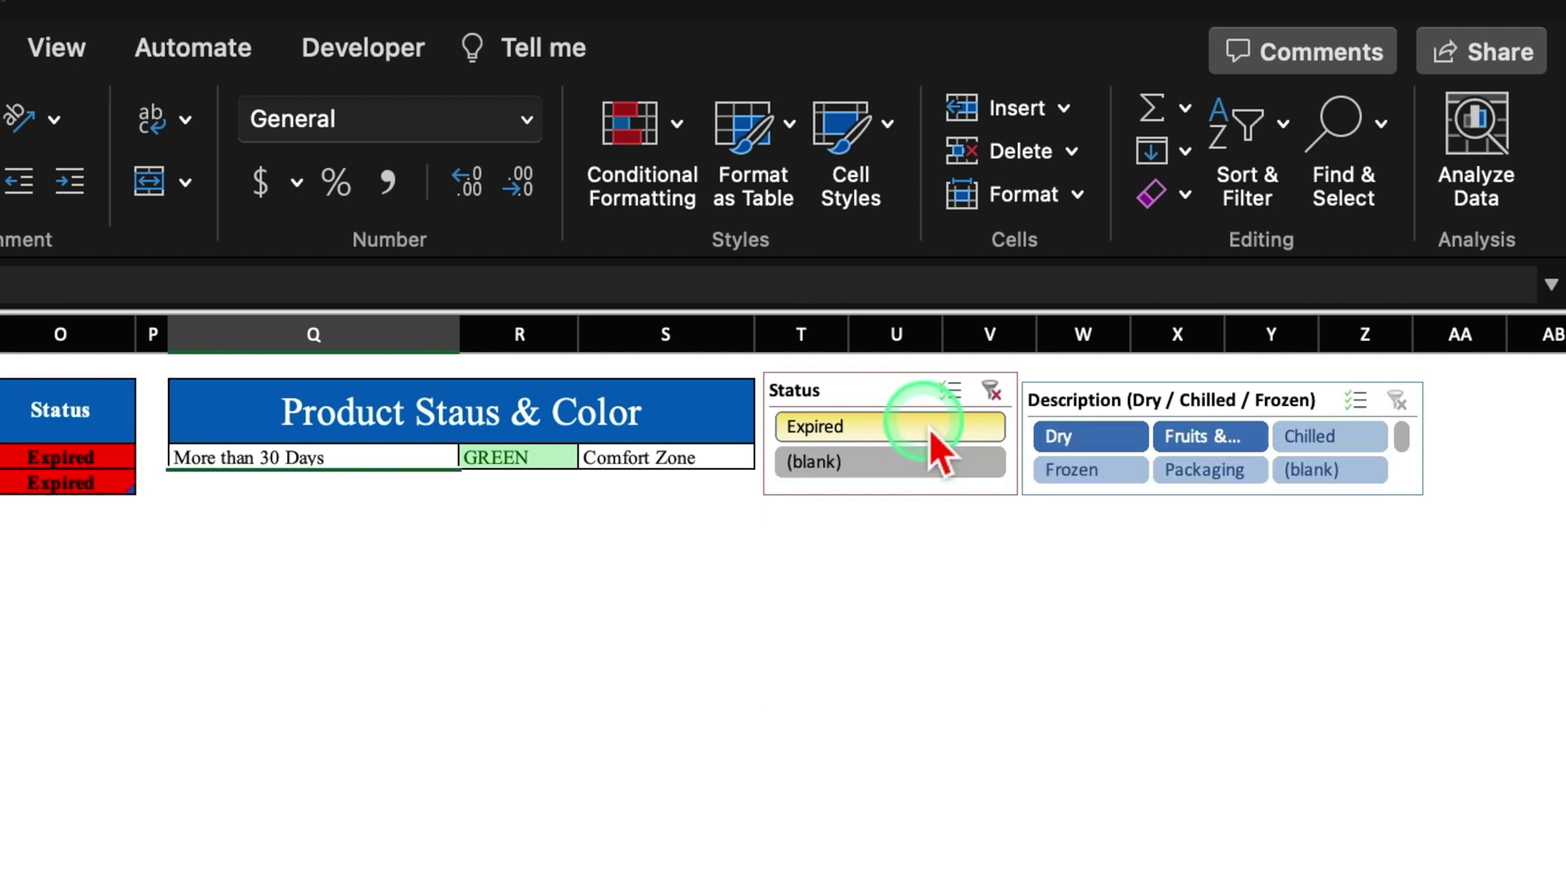
pyautogui.click(1089, 440)
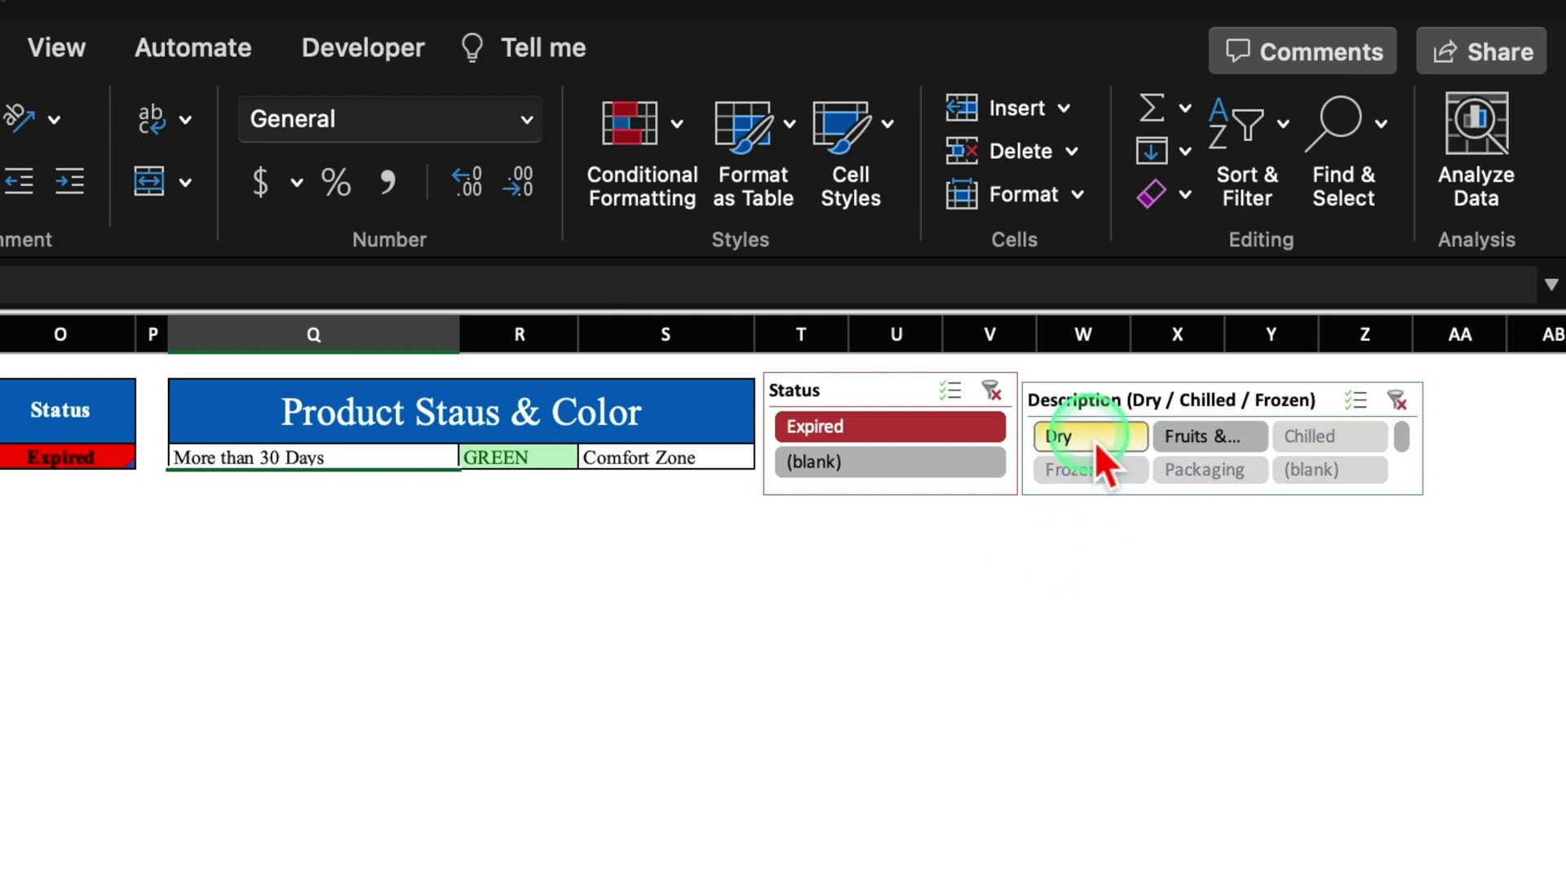
pyautogui.click(993, 392)
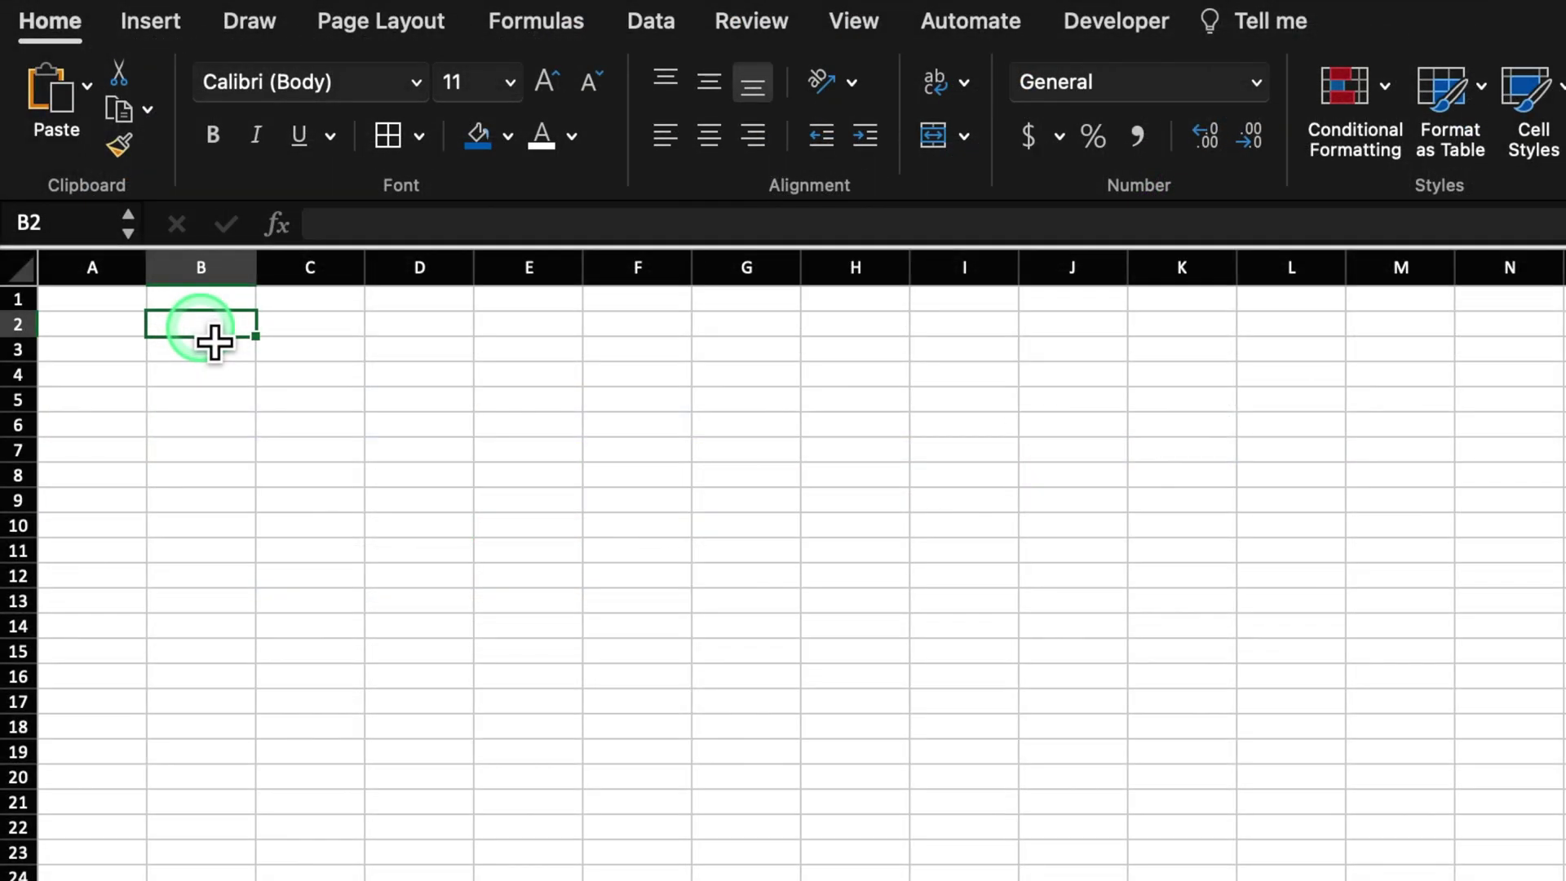
# Enter the headers Sl. No., Item Code, Items and UOM in cells B2 to E2.
pyautogui.write('Sl No.')
pyautogui.press('Tab')
pyautogui.write('Item Code')
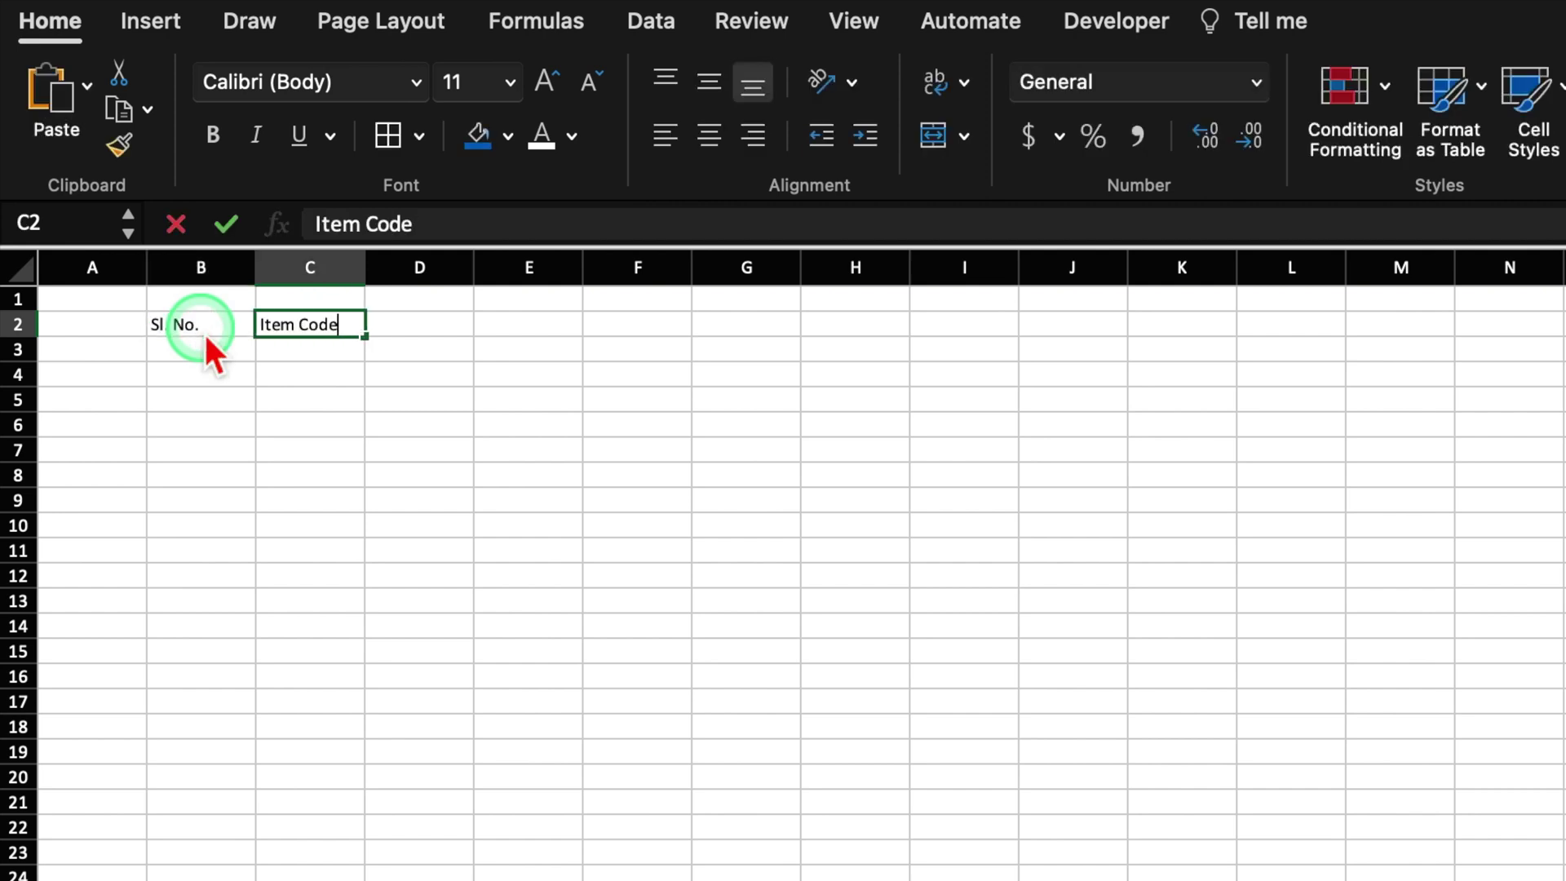
pyautogui.press('Tab')
pyautogui.write('Items')
pyautogui.press('Tab')
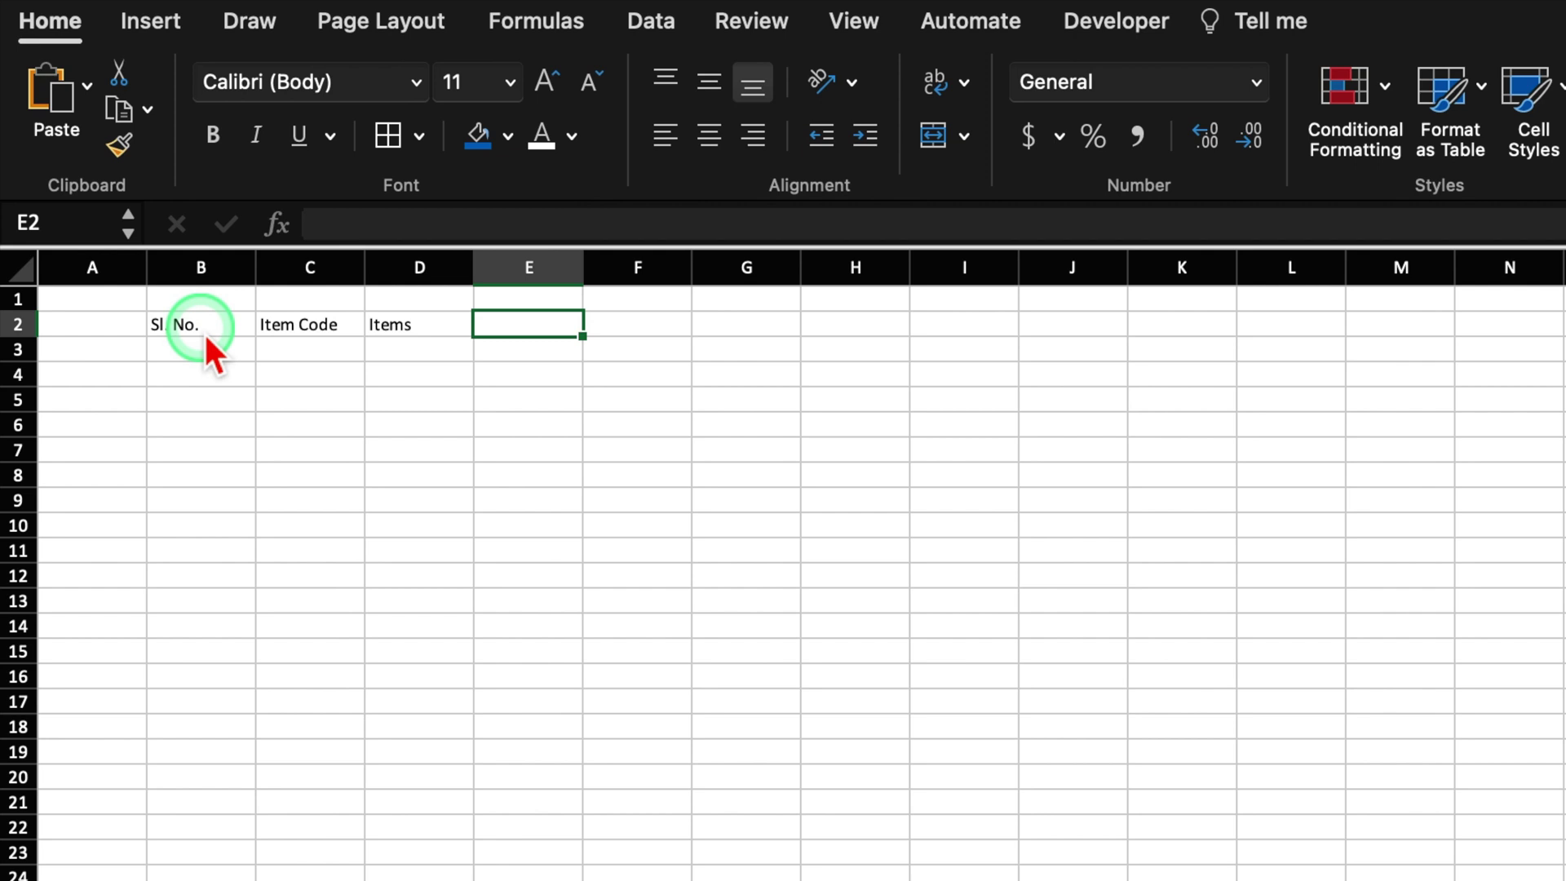
pyautogui.write('UOM')
pyautogui.press('Tab')
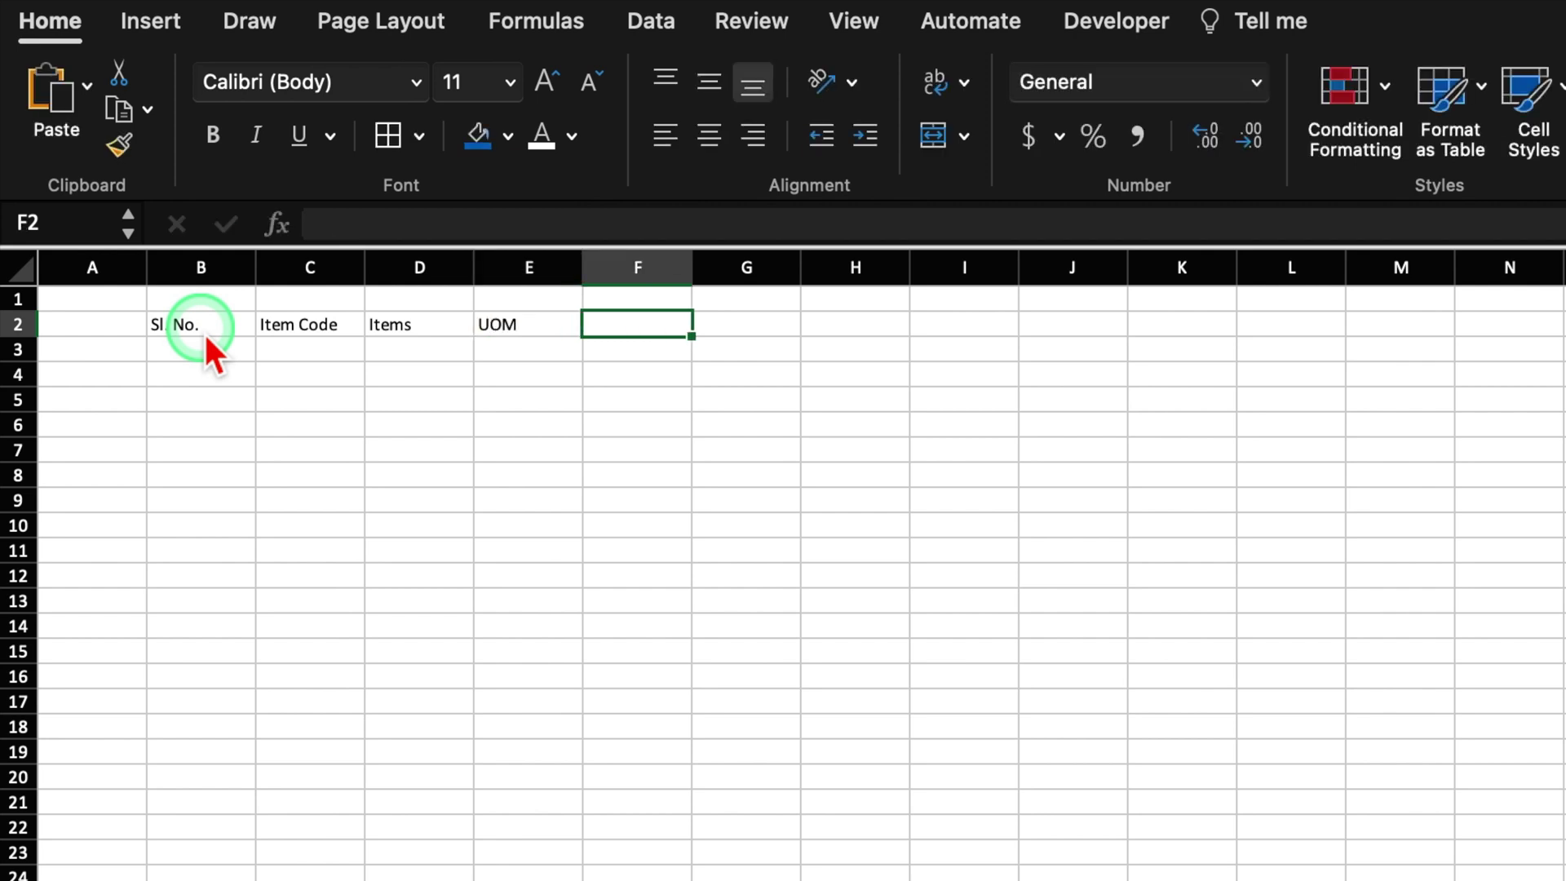
# Enter a two-line header in F2 reading Description, with Dry/ Chilled / Frozen on its second line.
pyautogui.write('Description')
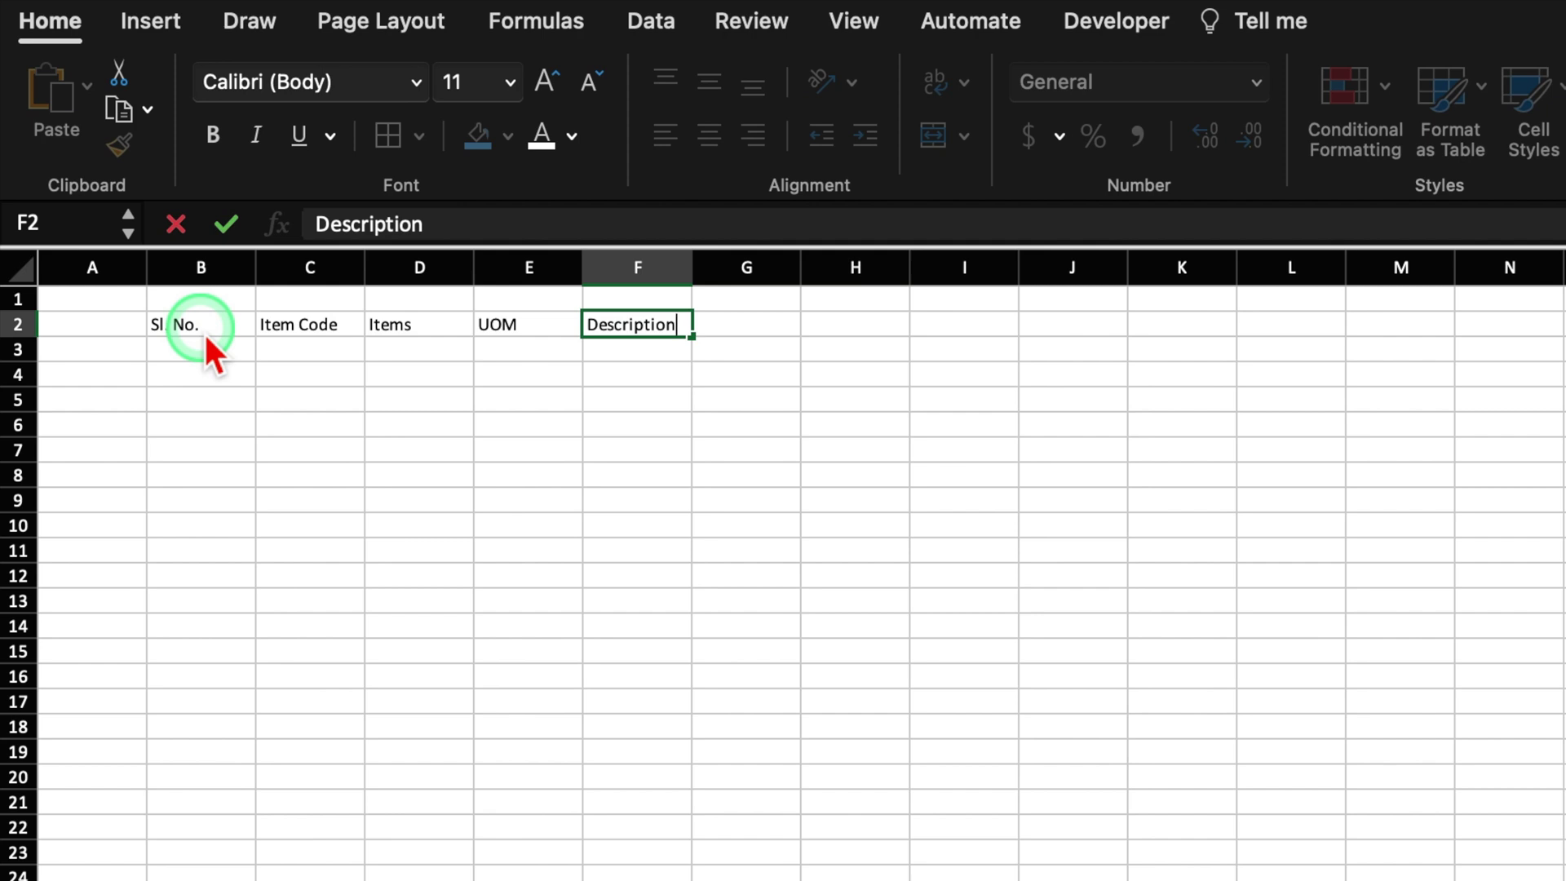
pyautogui.hotkey('alt', 'Return')
pyautogui.write('Dry/ Ch')
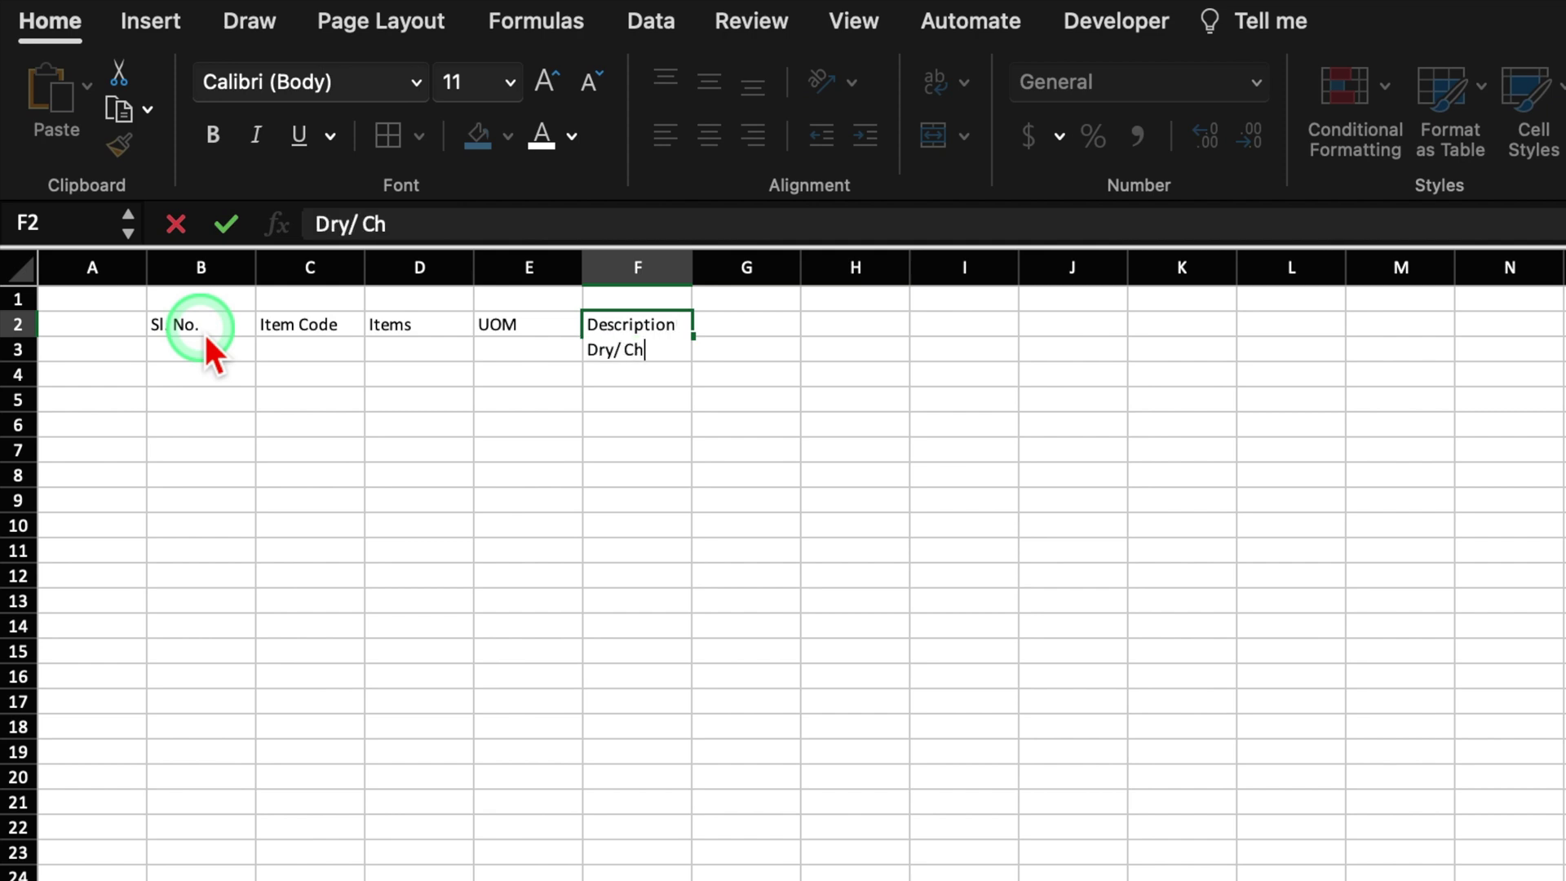
pyautogui.write('illed / Frozen')
pyautogui.press('Return')
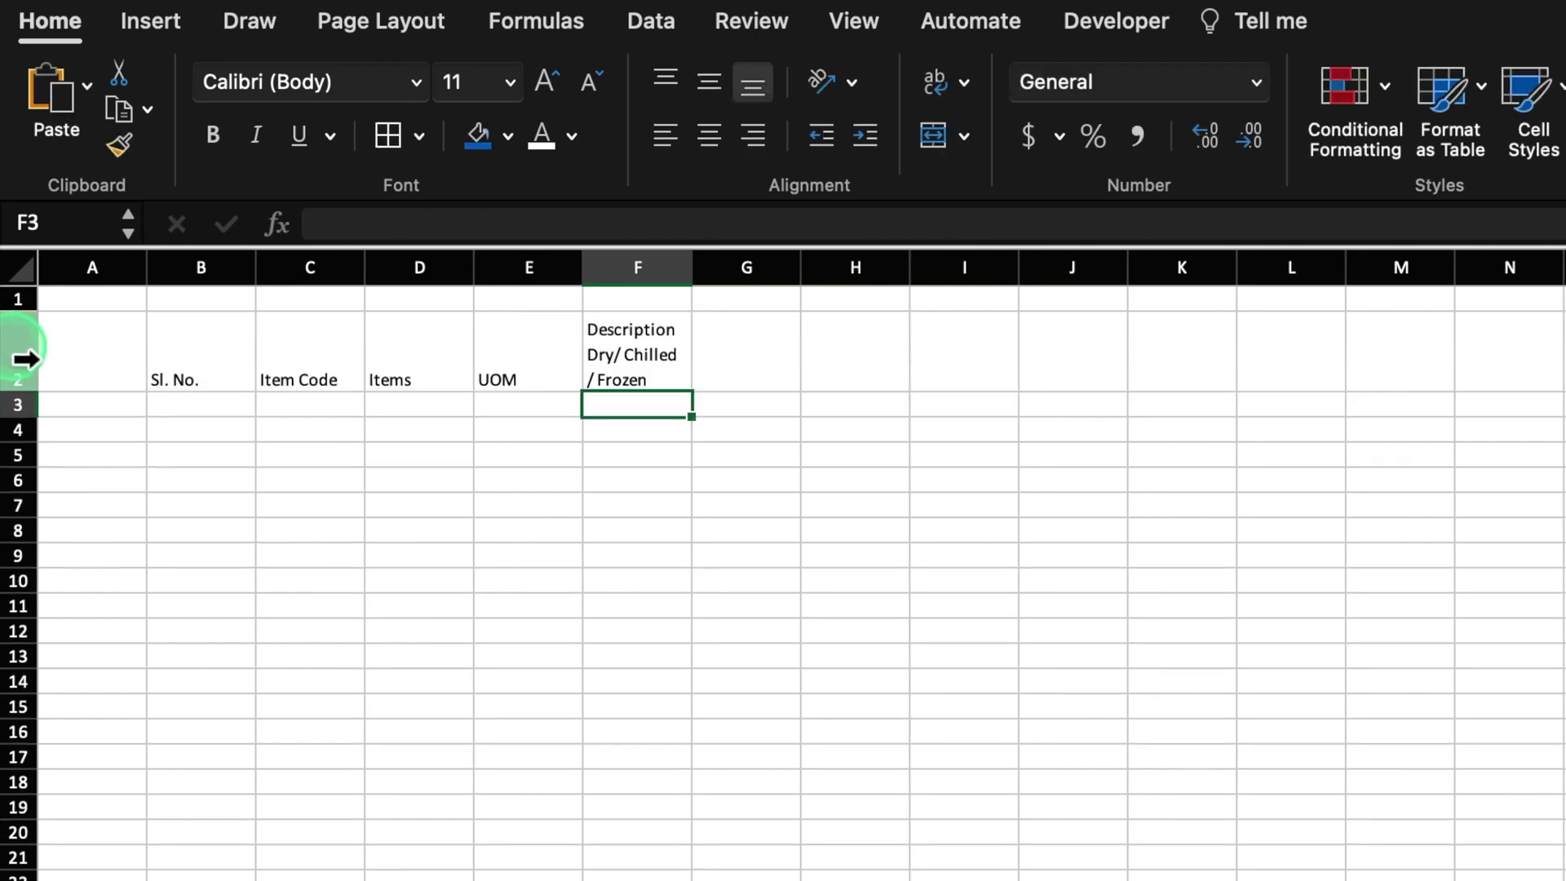
# Centre the contents of row 2 both horizontally and vertically.
pyautogui.click(23, 359)
pyautogui.click(715, 134)
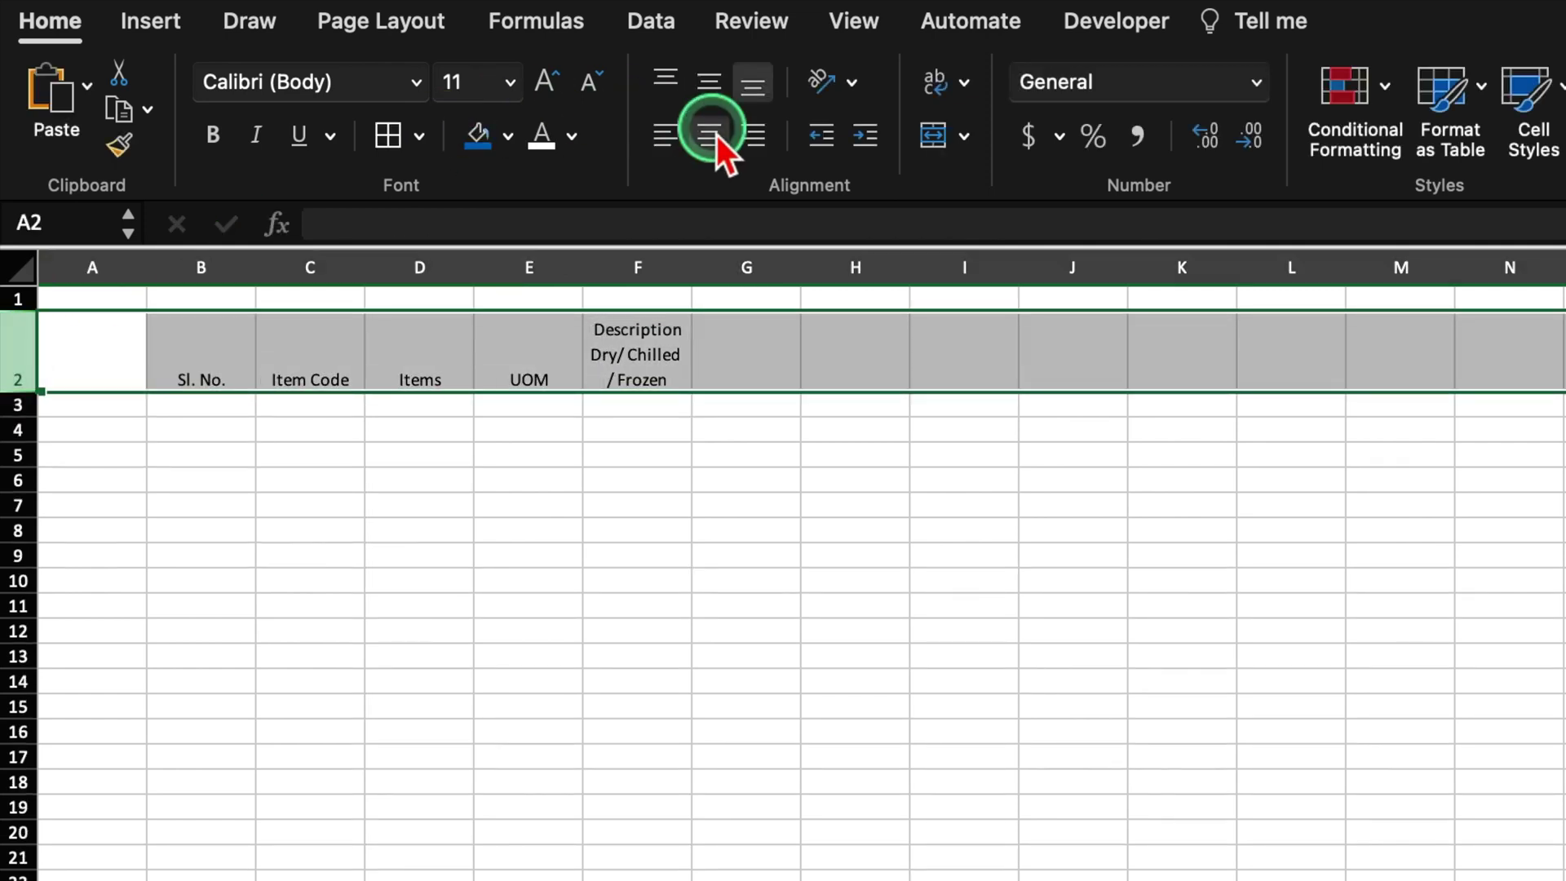
pyautogui.click(720, 81)
# Enter the headers Total Stock, Rate, Total Value, Manufacture Date and Expiry Date in cells G2 to K2.
pyautogui.click(758, 349)
pyautogui.write('Total Stock')
pyautogui.press('Tab')
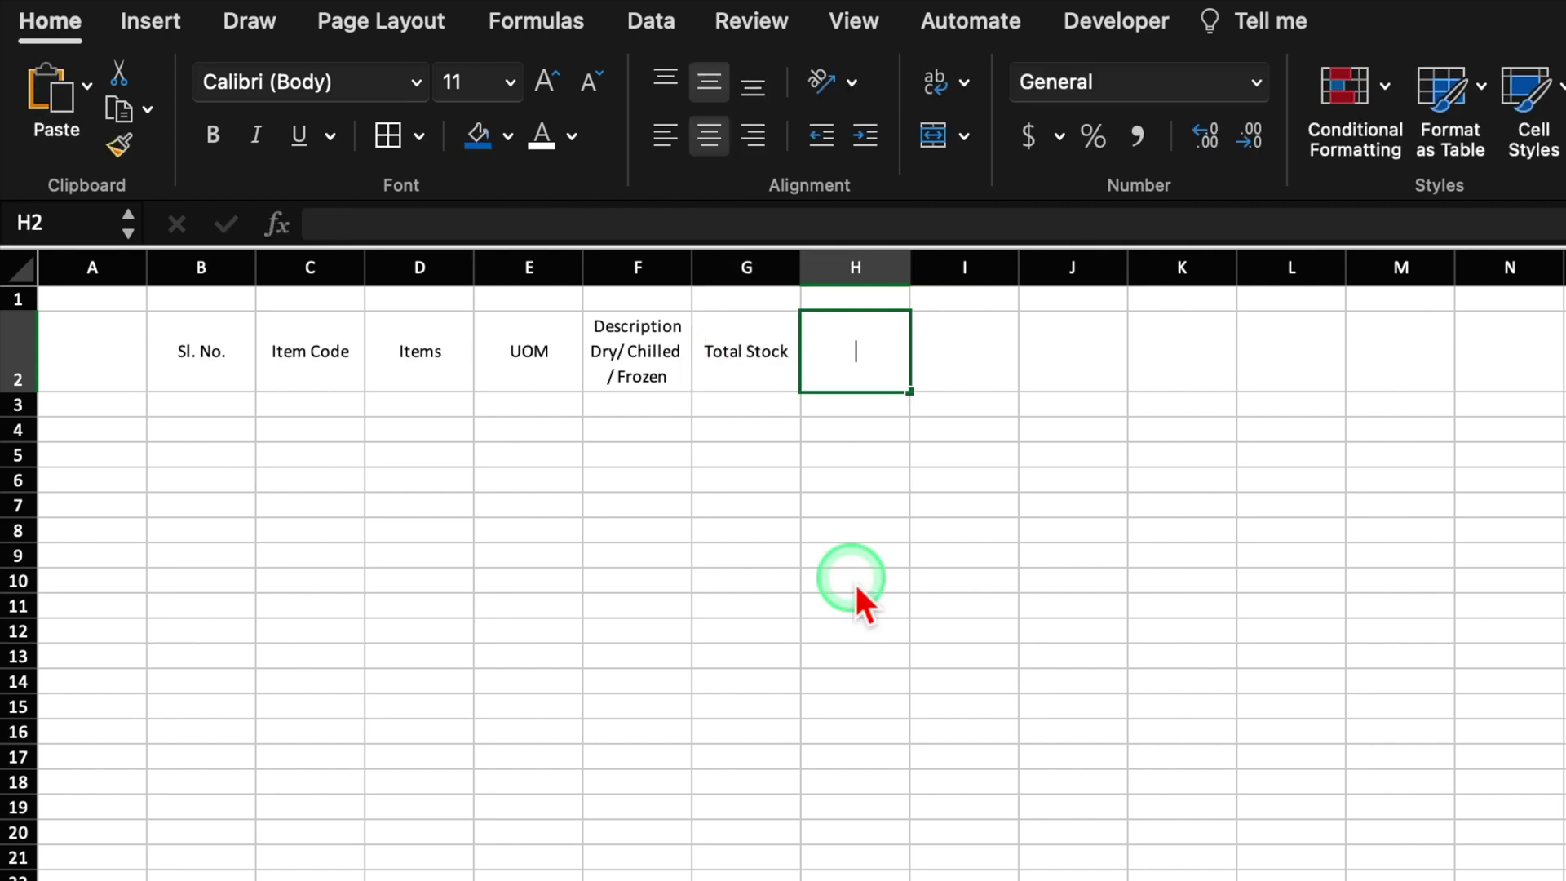
pyautogui.write('Rate')
pyautogui.press('Tab')
pyautogui.write('Total Value')
pyautogui.press('Tab')
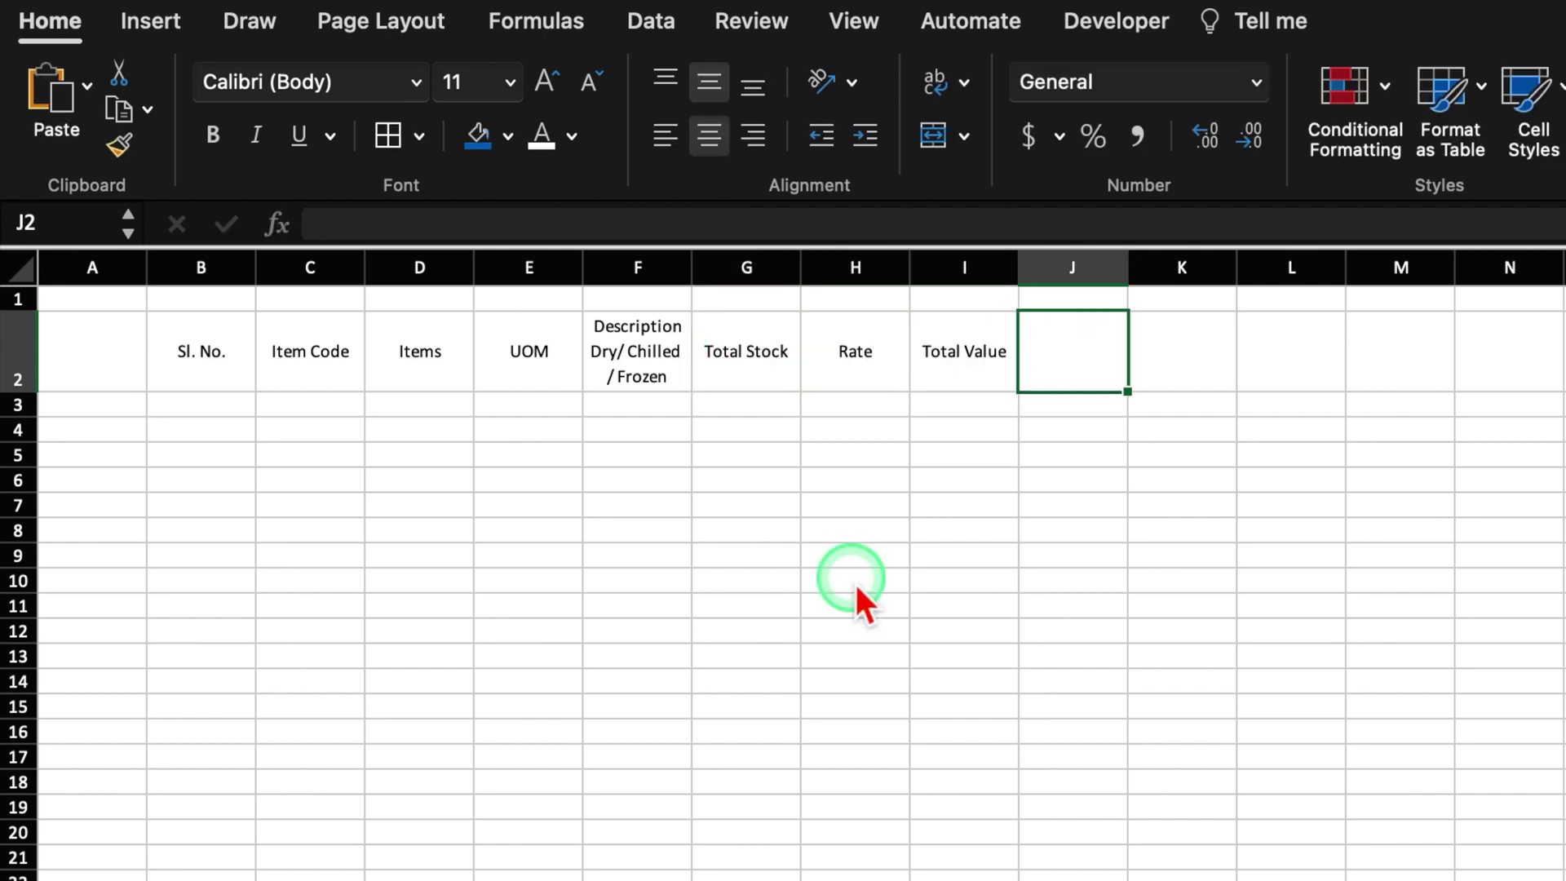
pyautogui.write('Manufacture Date')
pyautogui.press('Tab')
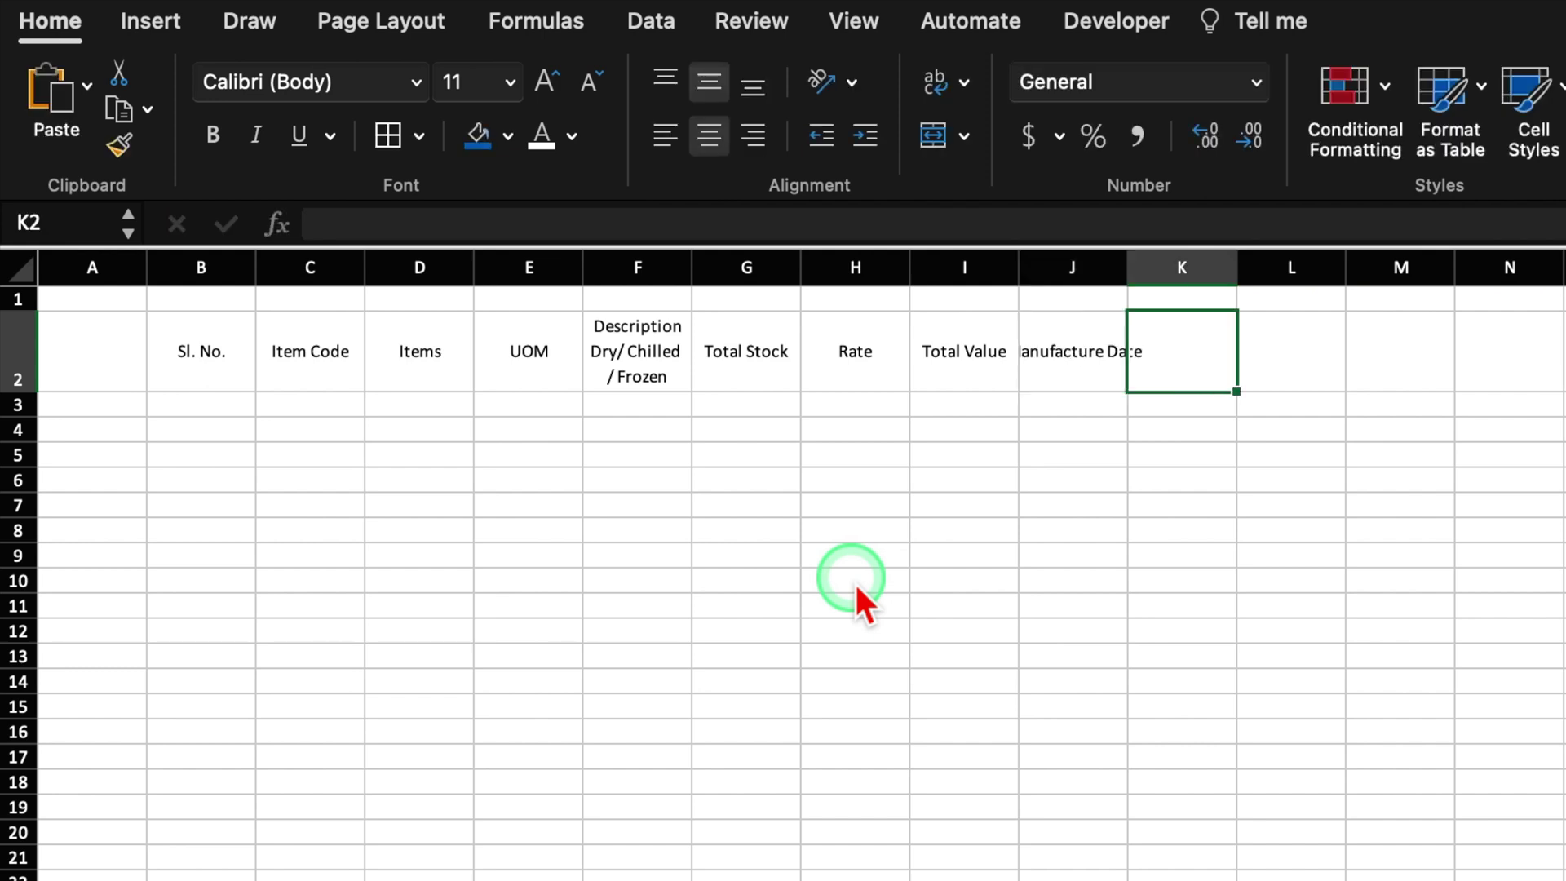
pyautogui.write('Expiry Date')
pyautogui.press('Tab')
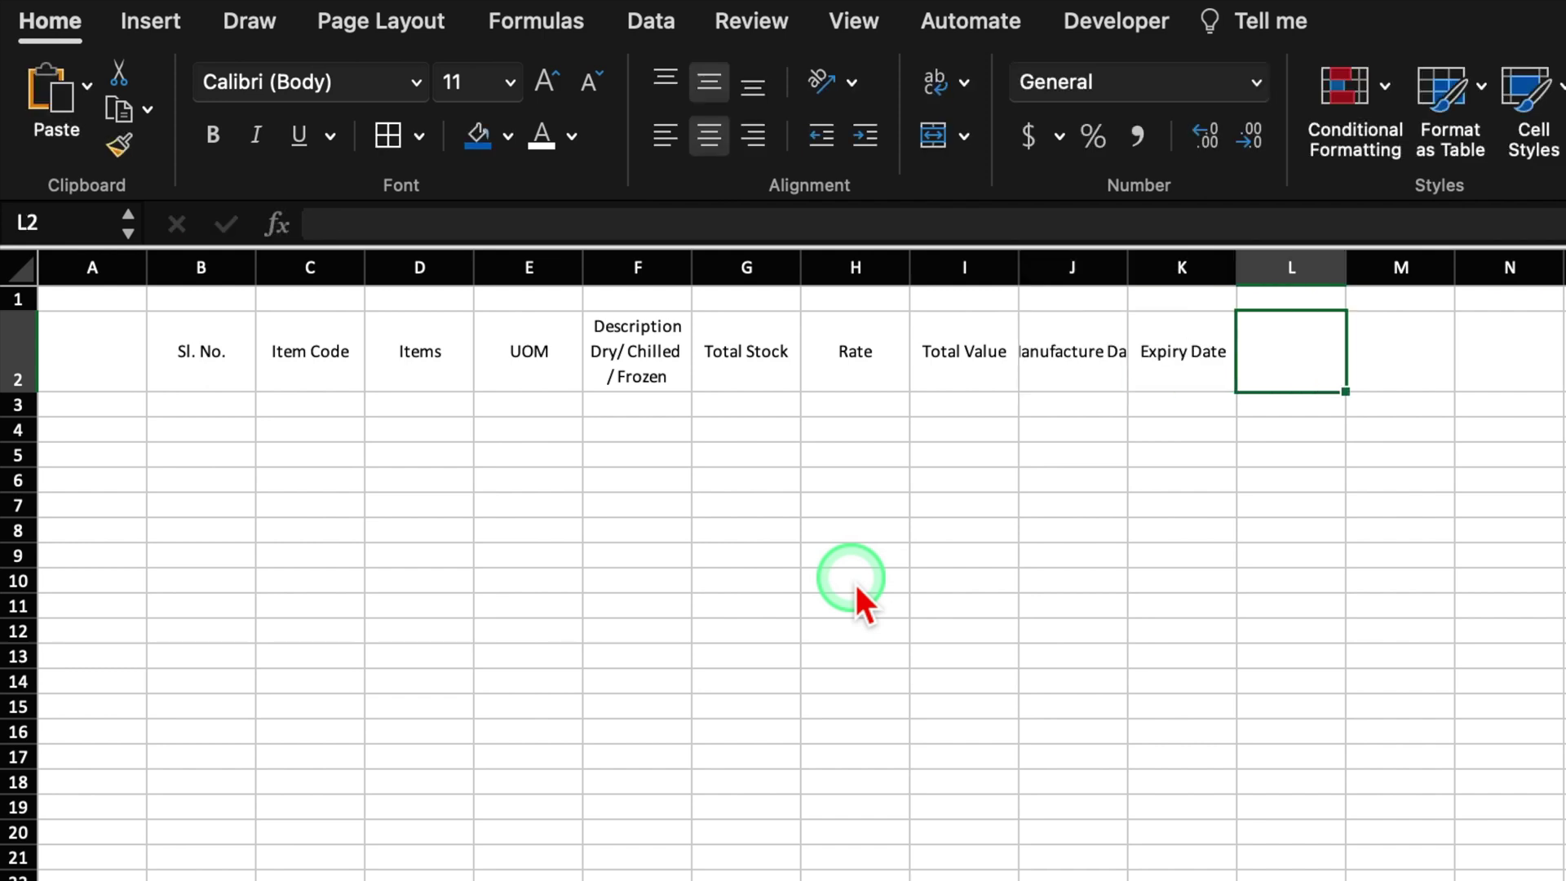
# Enter the headers Shelf Life (Months), Shelf Life (Days), Days Pending in Expiry and Status in cells L2 to O2.
pyautogui.write('Shelf Life (Months)')
pyautogui.press('Tab')
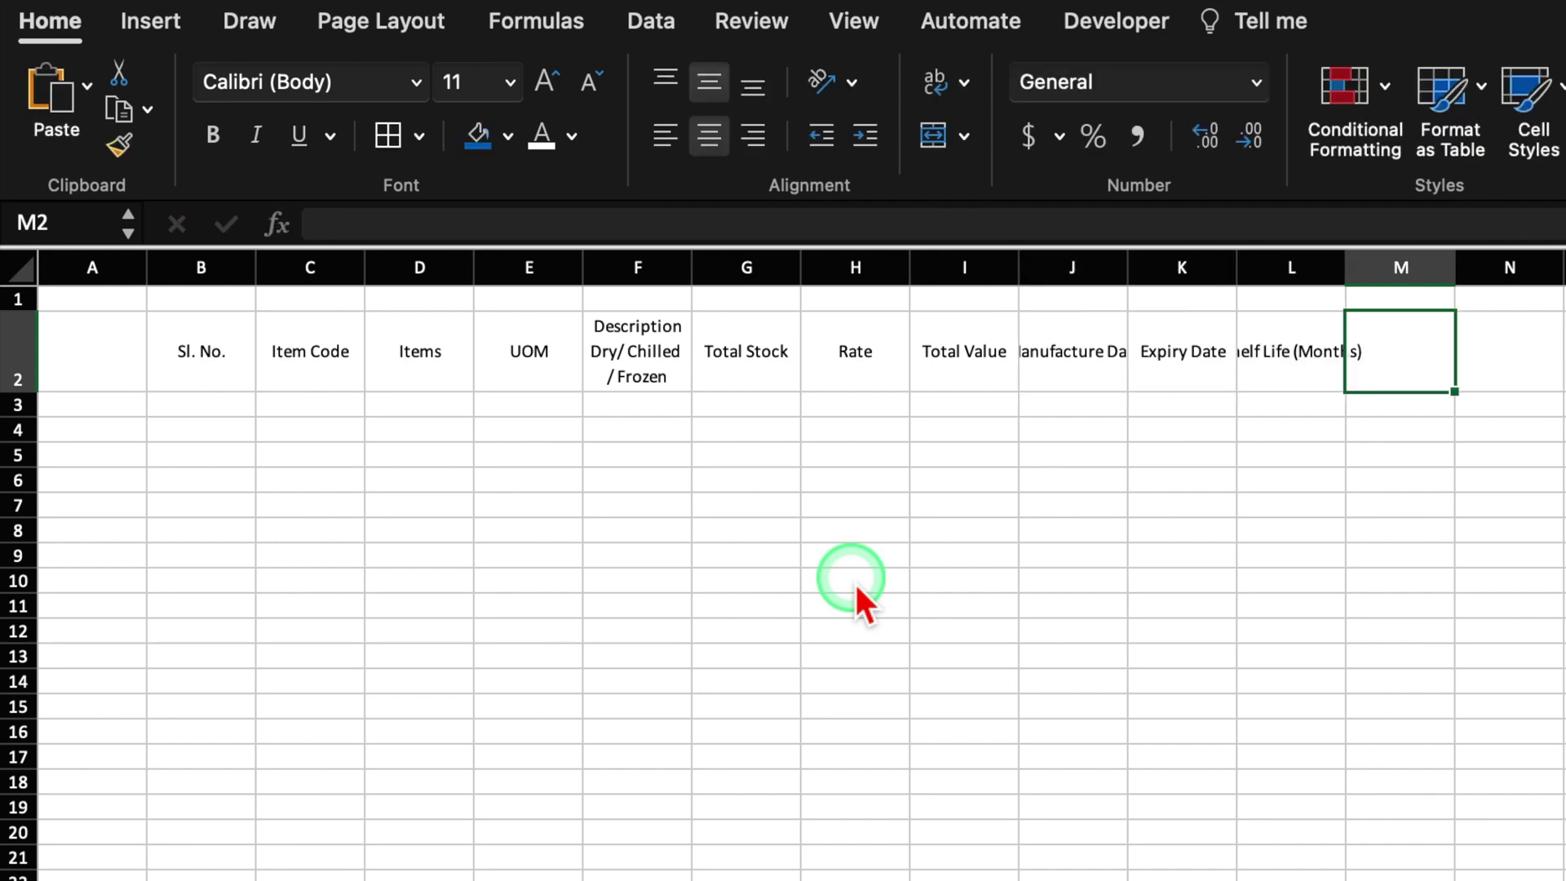
pyautogui.write('Shelf Life (Days)')
pyautogui.press('Tab')
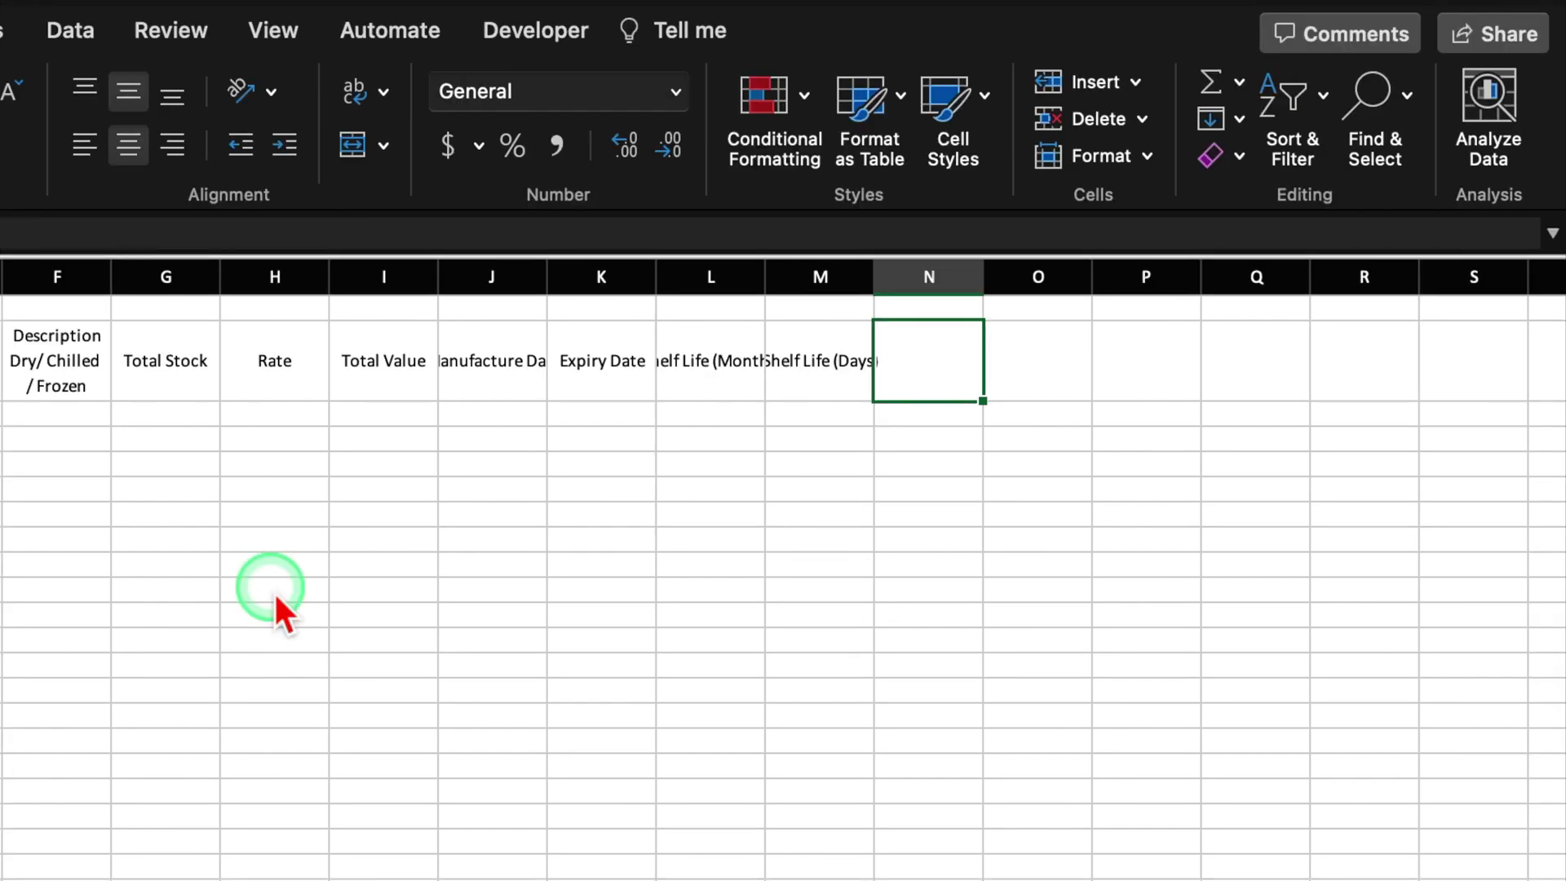
pyautogui.write('Days Pending in Expiry')
pyautogui.press('Tab')
pyautogui.write('Status')
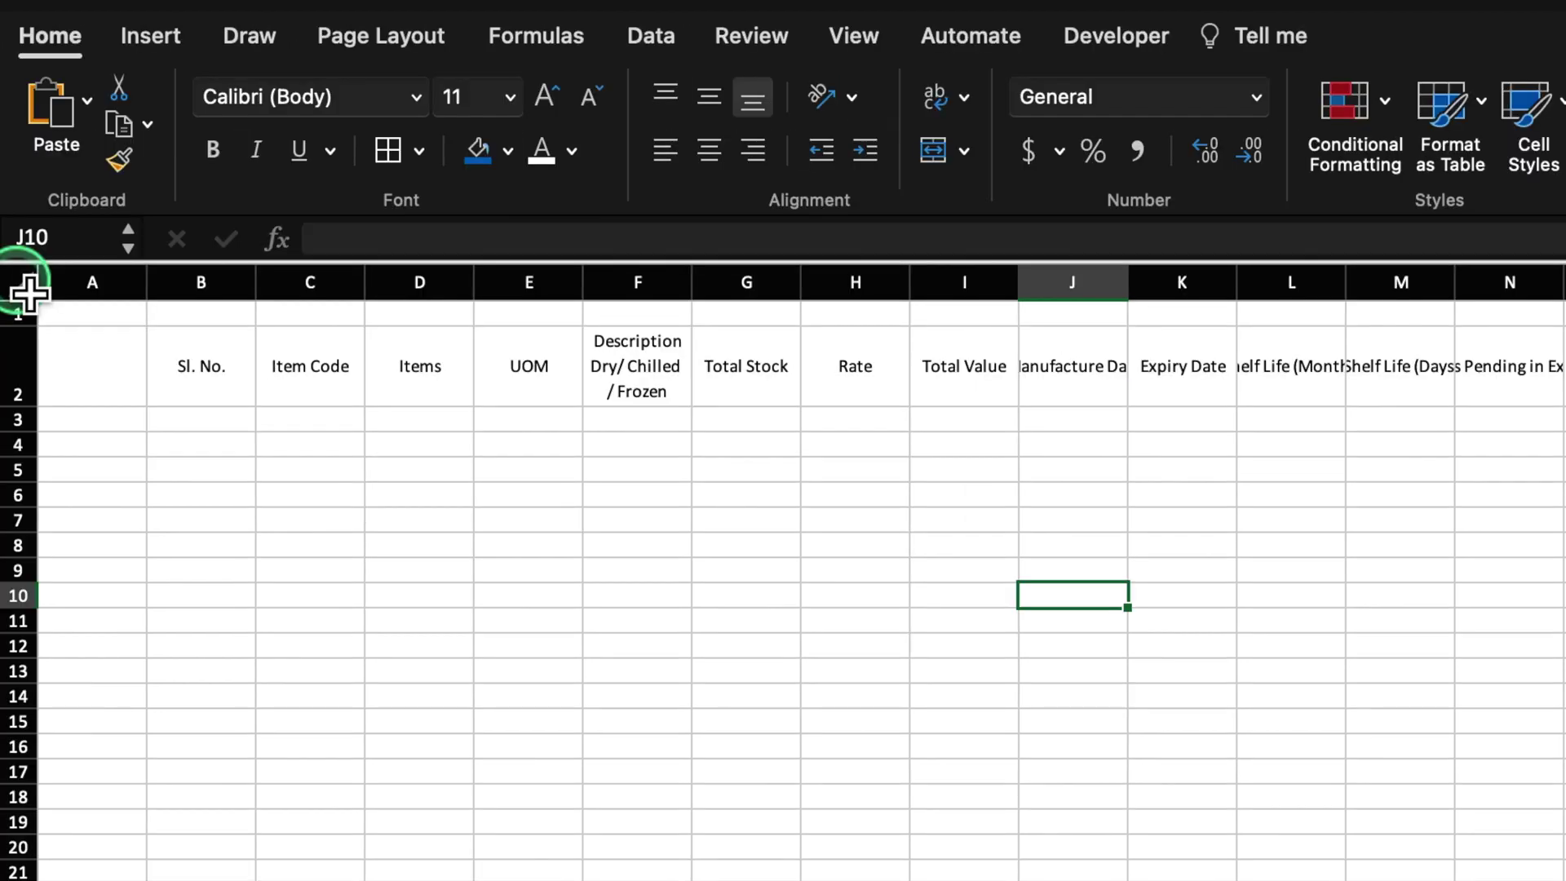
# Autofit all columns and format the header cells B2:O2 with a blue fill and bold white text.
pyautogui.click(30, 291)
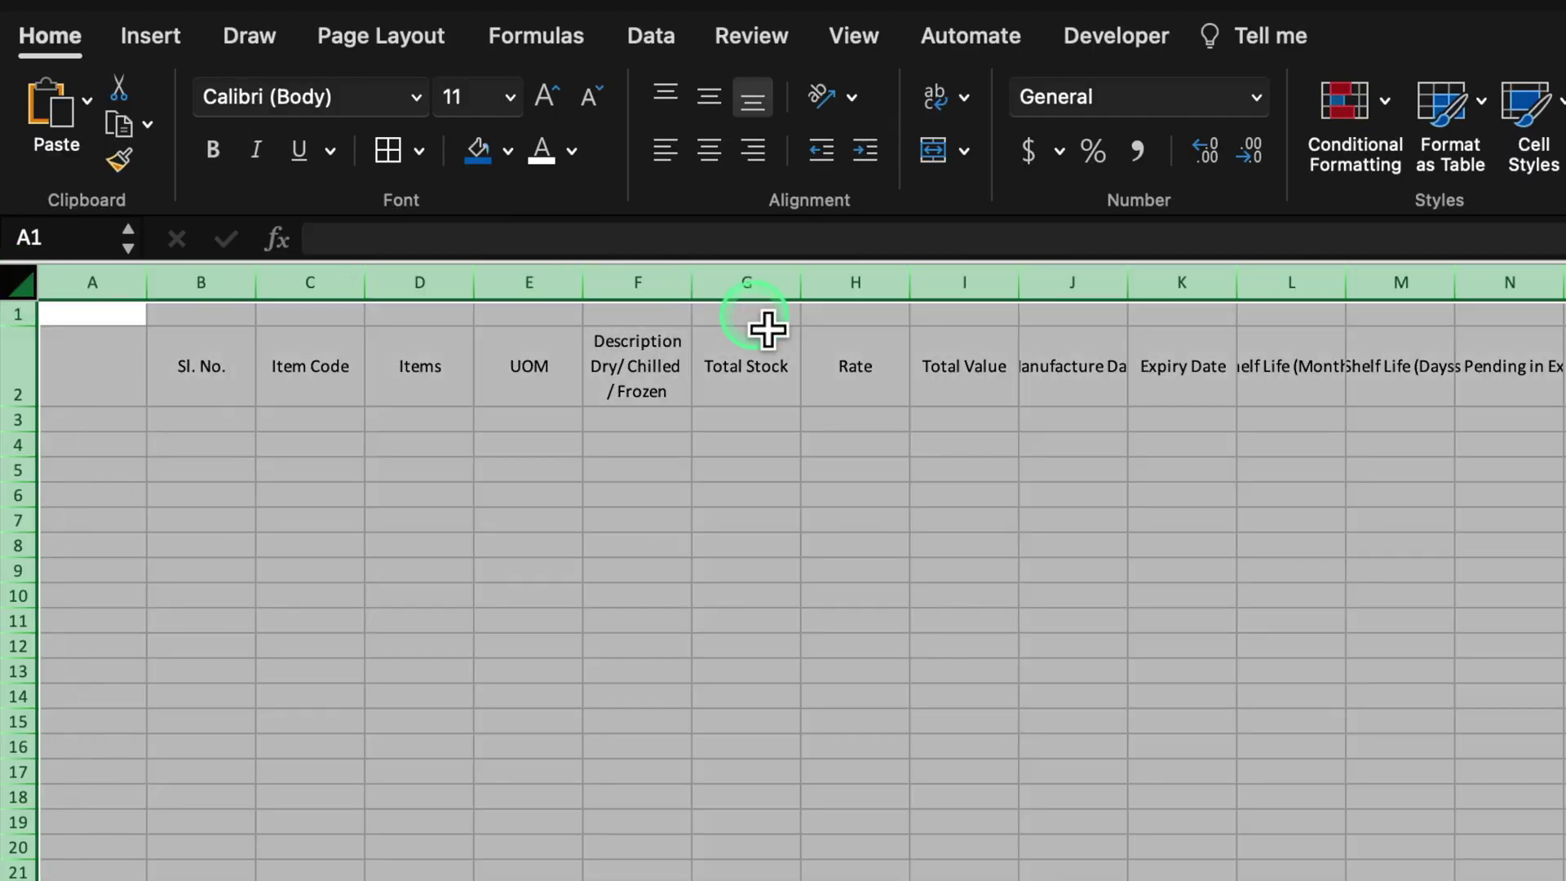
pyautogui.doubleClick(813, 298)
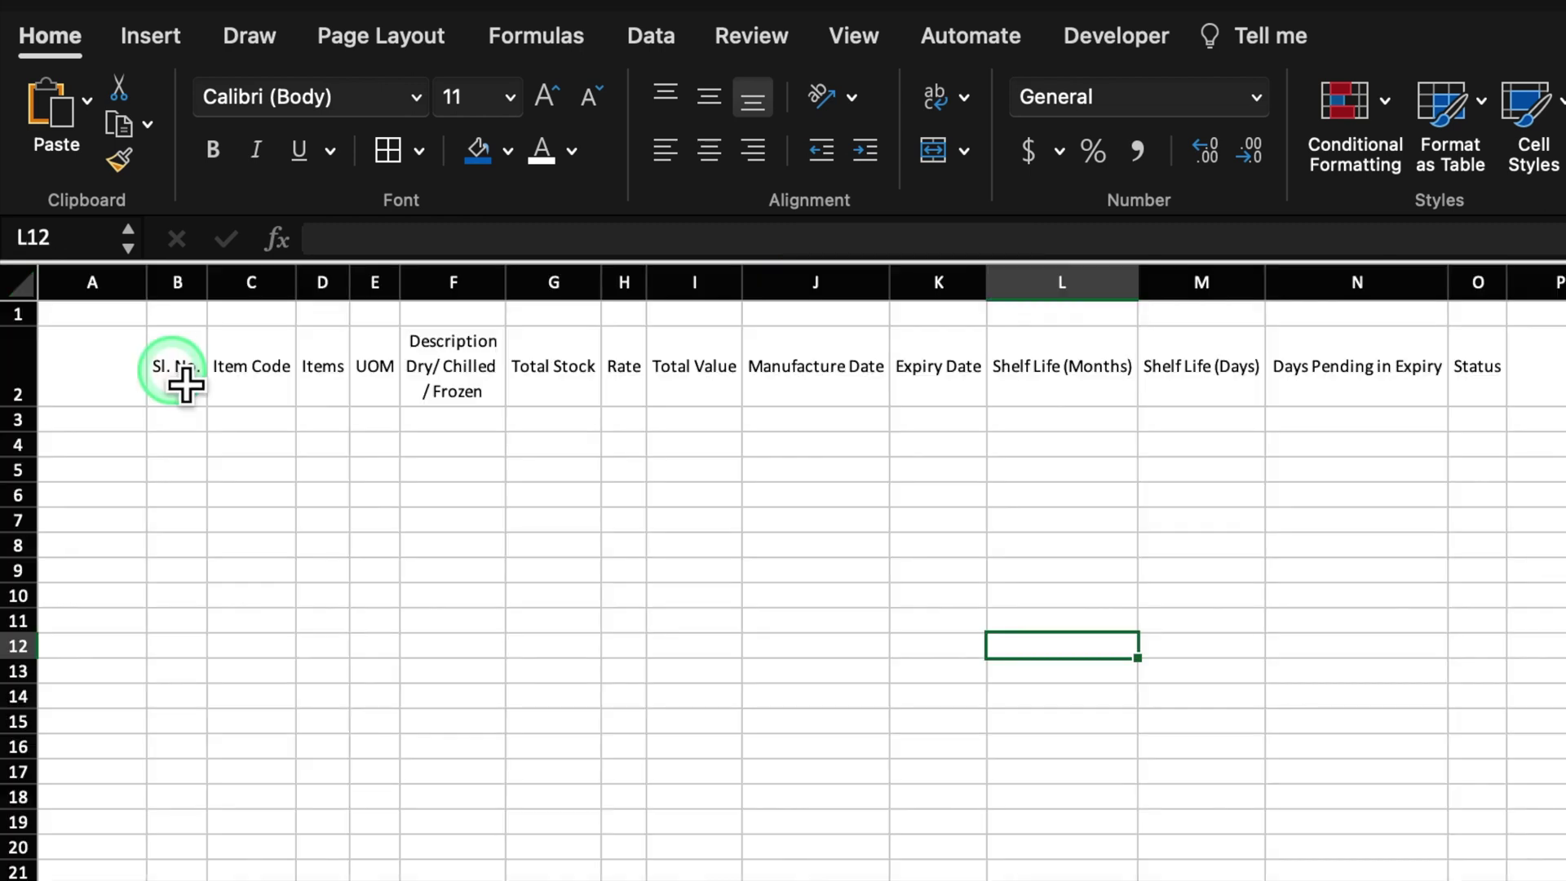
pyautogui.moveTo(175, 373); pyautogui.dragTo(1476, 371)
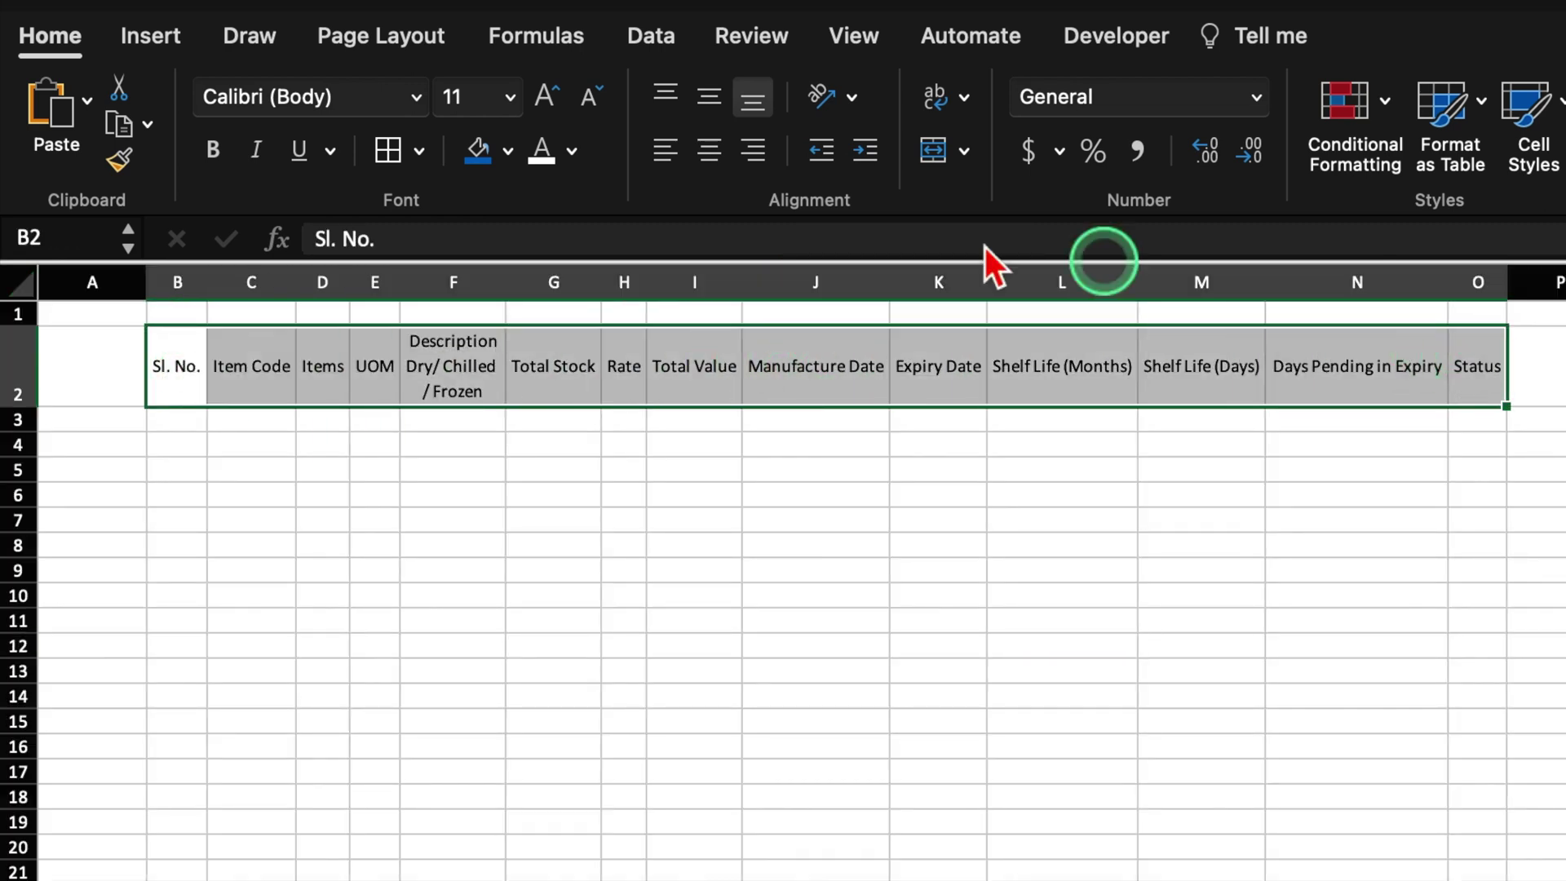
pyautogui.click(476, 163)
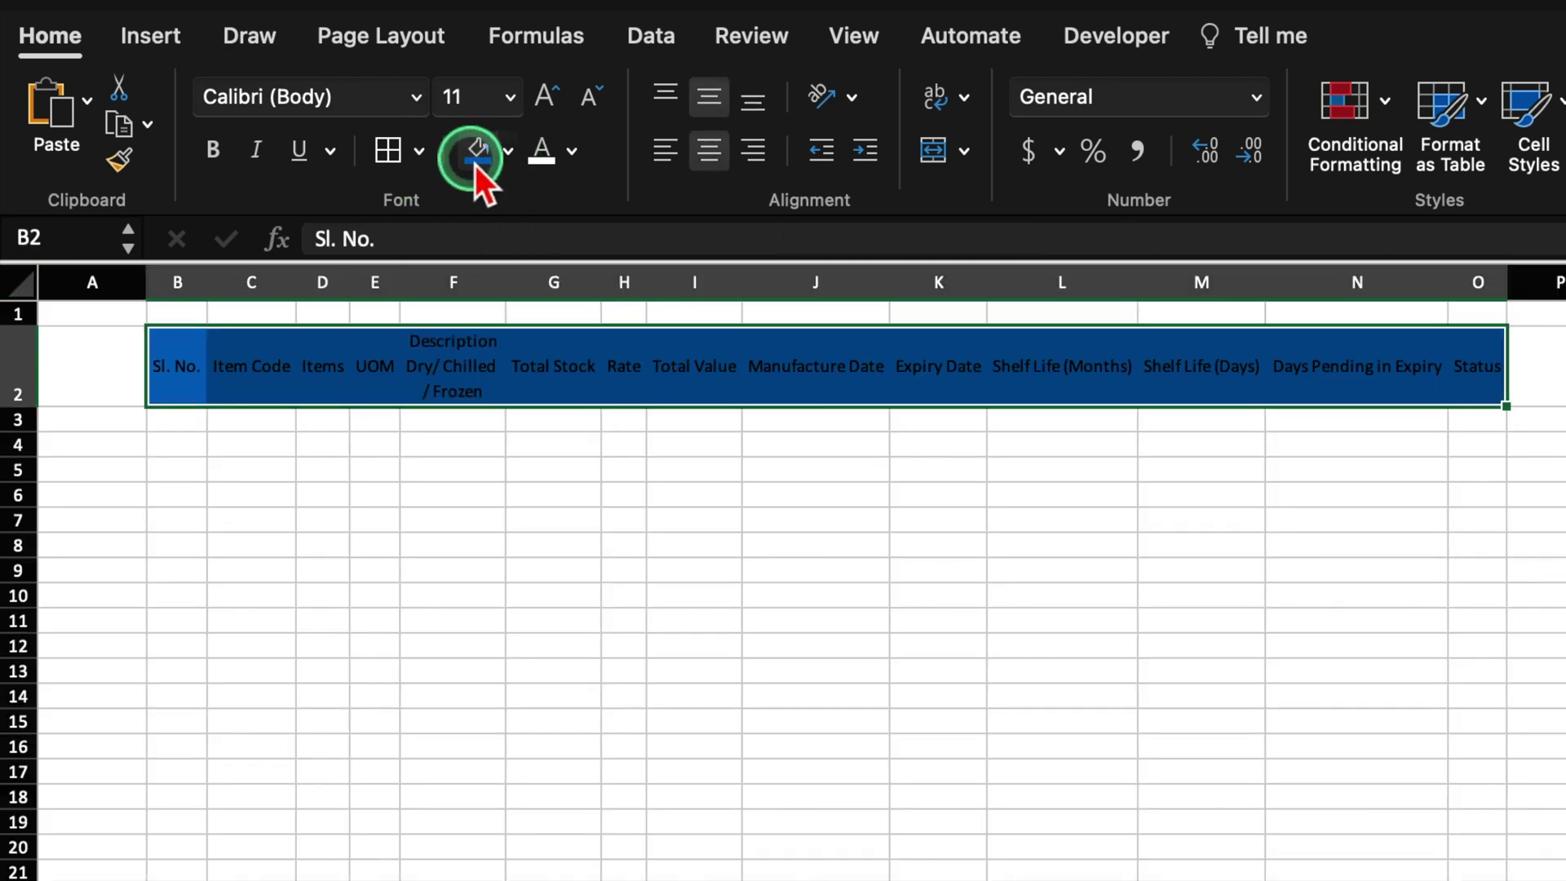
pyautogui.click(541, 155)
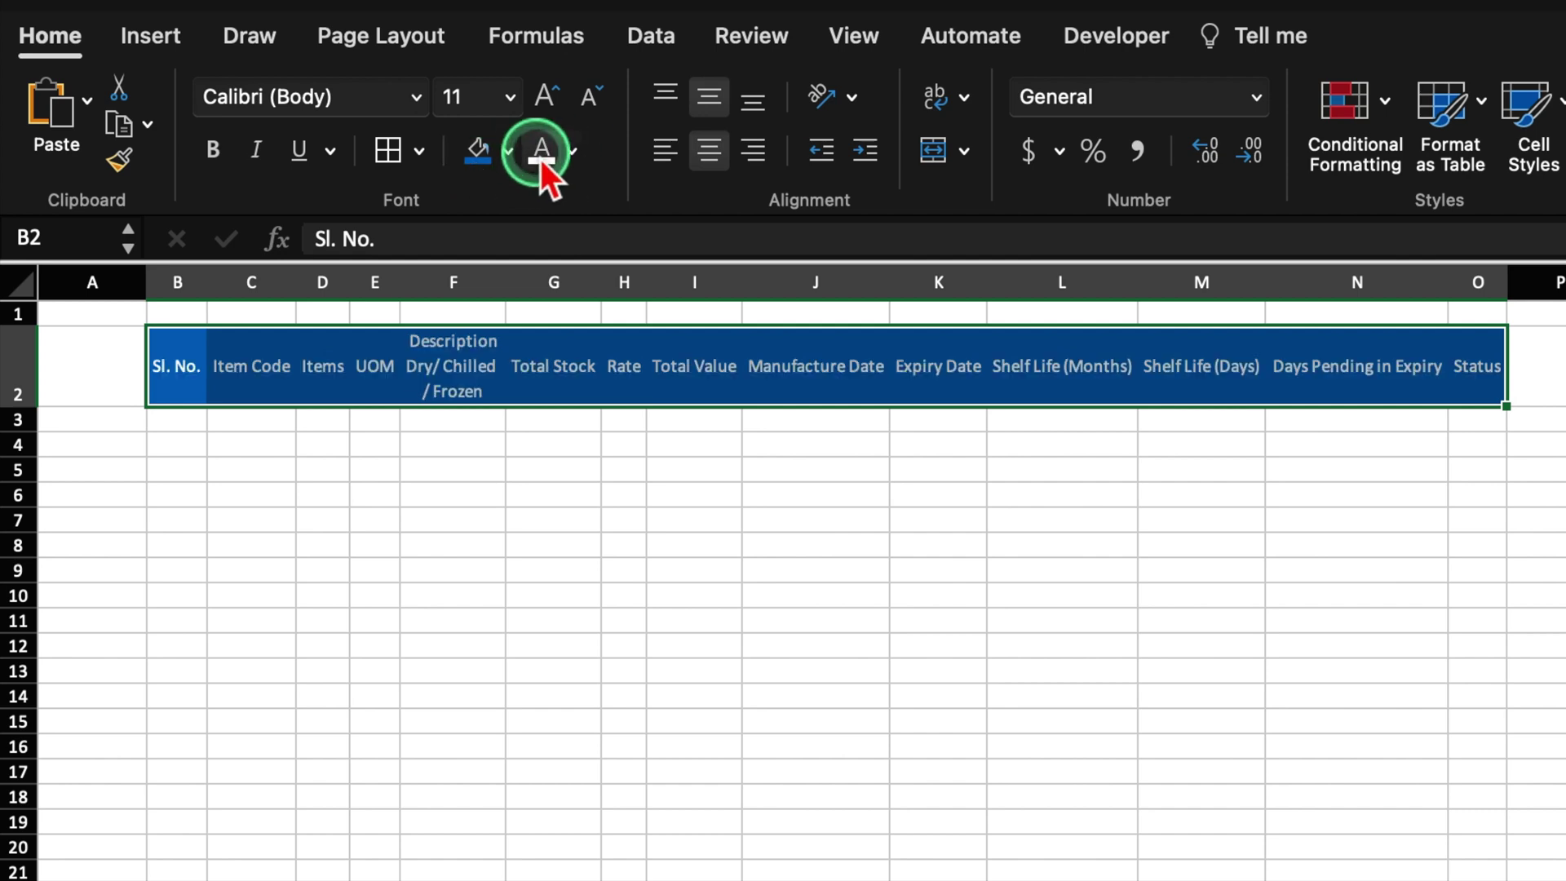
pyautogui.click(218, 147)
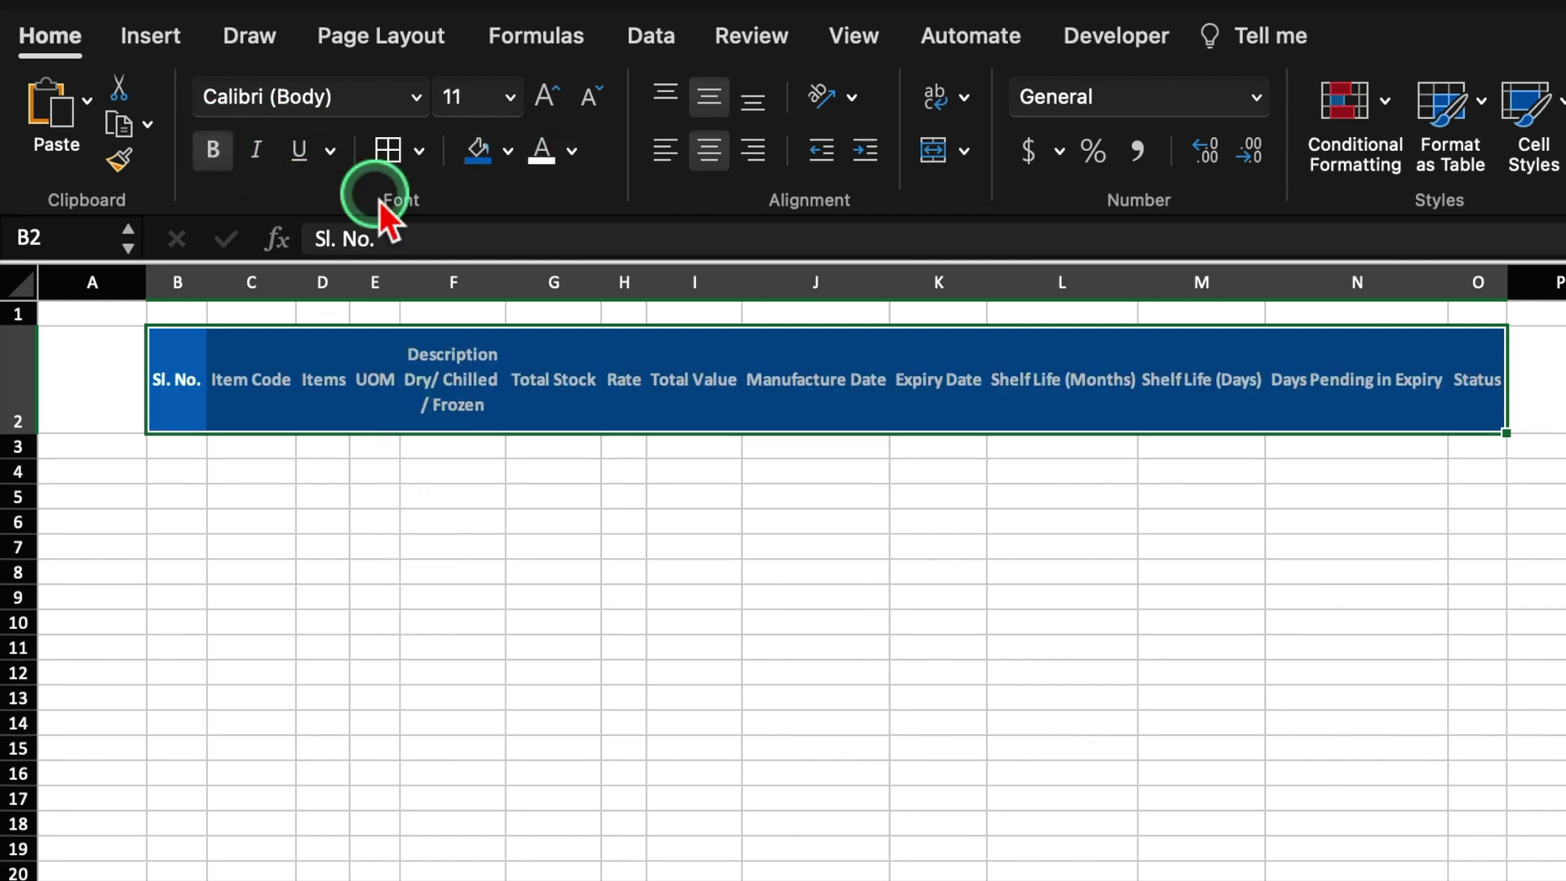
# Set the font of the whole sheet to Times New Roman.
pyautogui.click(20, 285)
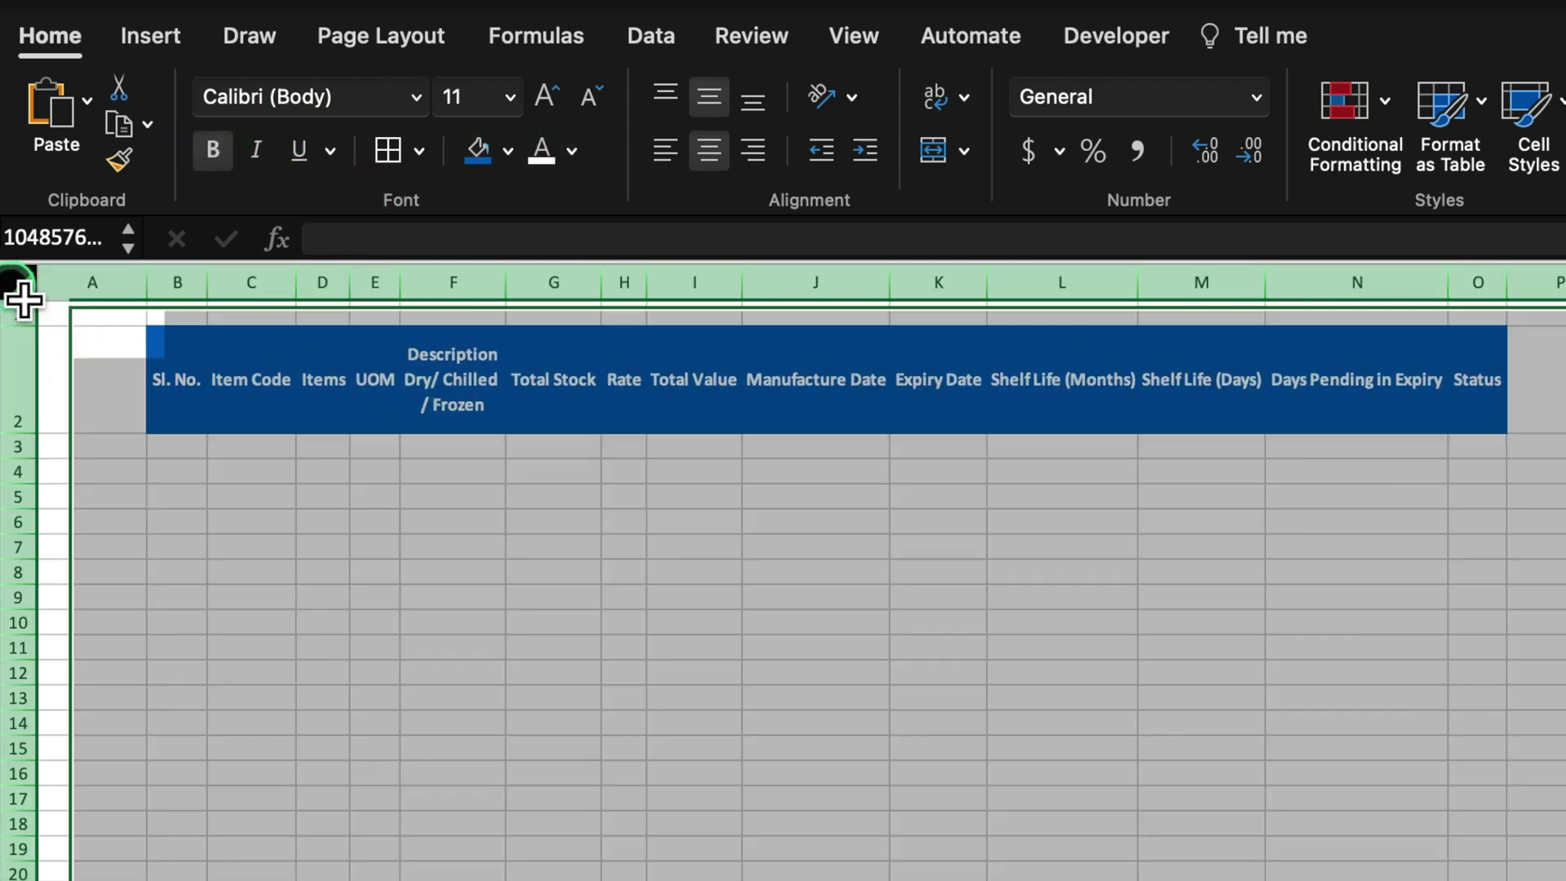
pyautogui.click(424, 91)
pyautogui.click(455, 403)
# Apply borders to the header cells B2:O2 and adjust the column widths, widening column B and narrowing column A.
pyautogui.moveTo(182, 391); pyautogui.dragTo(1487, 399)
pyautogui.click(389, 150)
pyautogui.click(623, 601)
pyautogui.moveTo(208, 282); pyautogui.dragTo(253, 282)
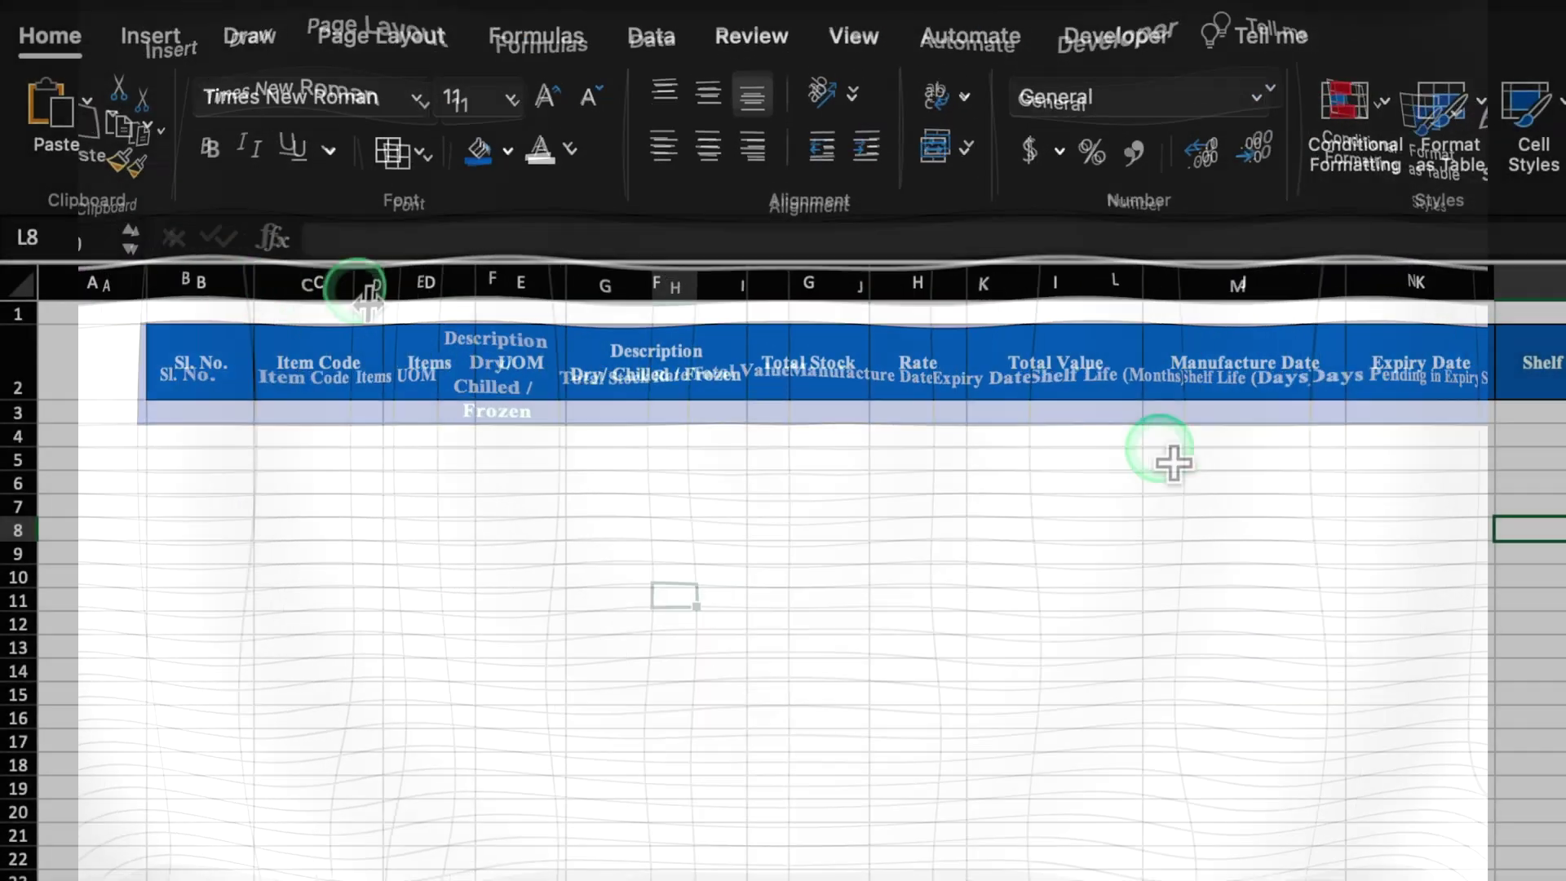
pyautogui.moveTo(146, 284); pyautogui.dragTo(62, 305)
# Enter 1 in B3 and fill consecutive serial numbers down the Sl. No. column.
pyautogui.click(101, 412)
pyautogui.write('1')
pyautogui.click(240, 627)
pyautogui.click(140, 426)
pyautogui.moveTo(141, 427); pyautogui.dragTo(140, 873)
pyautogui.scroll(8, 235, 432)
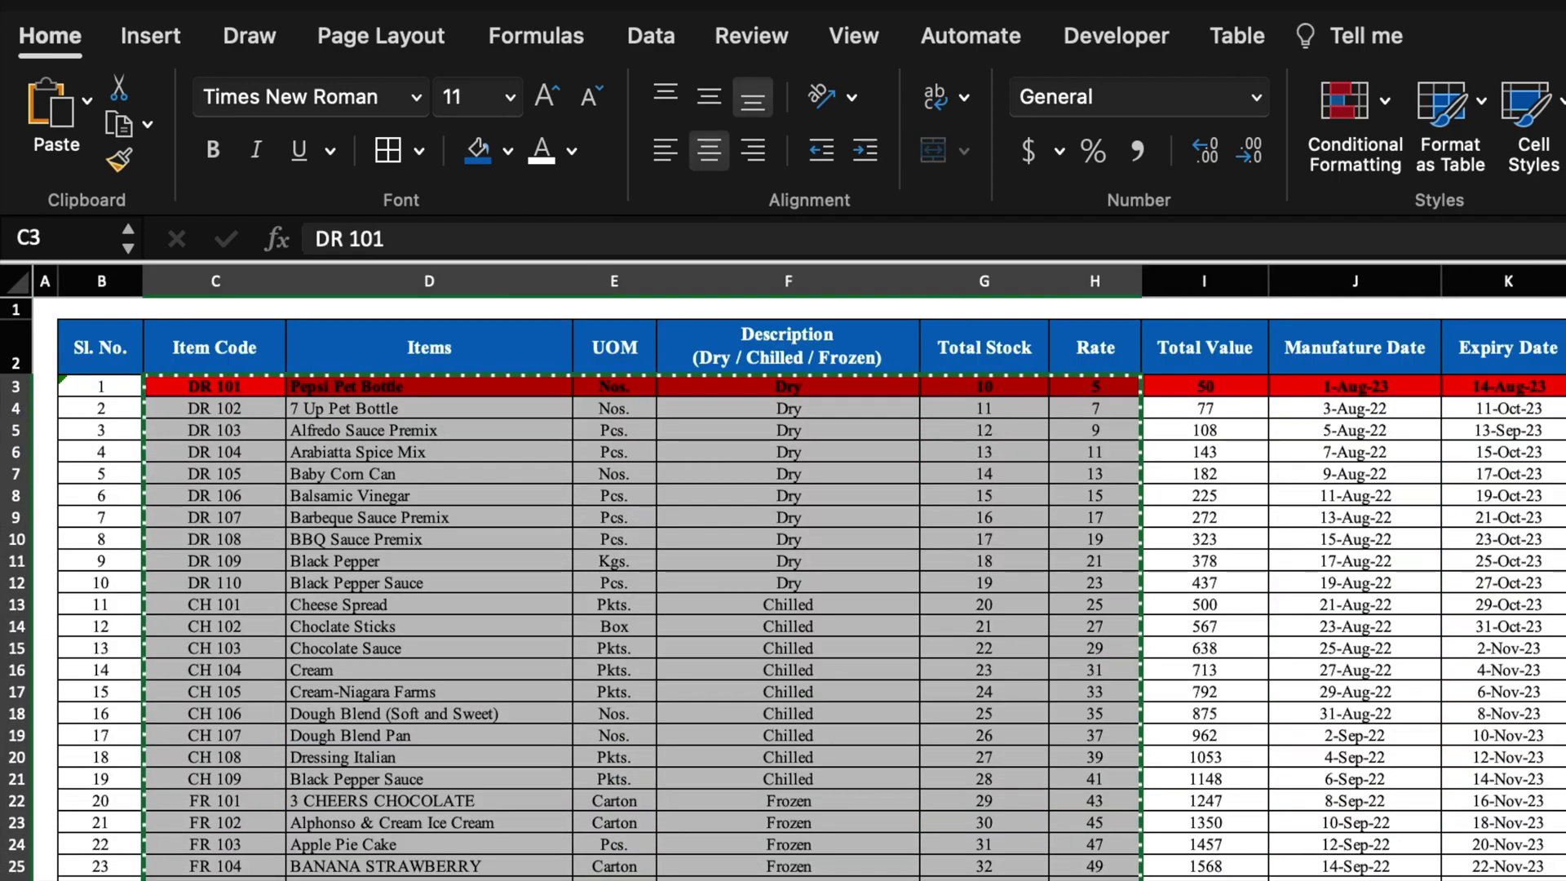
# Paste the item data copied from the finished table's Item Code to Rate columns as values only, starting at C3.
pyautogui.click(234, 425)
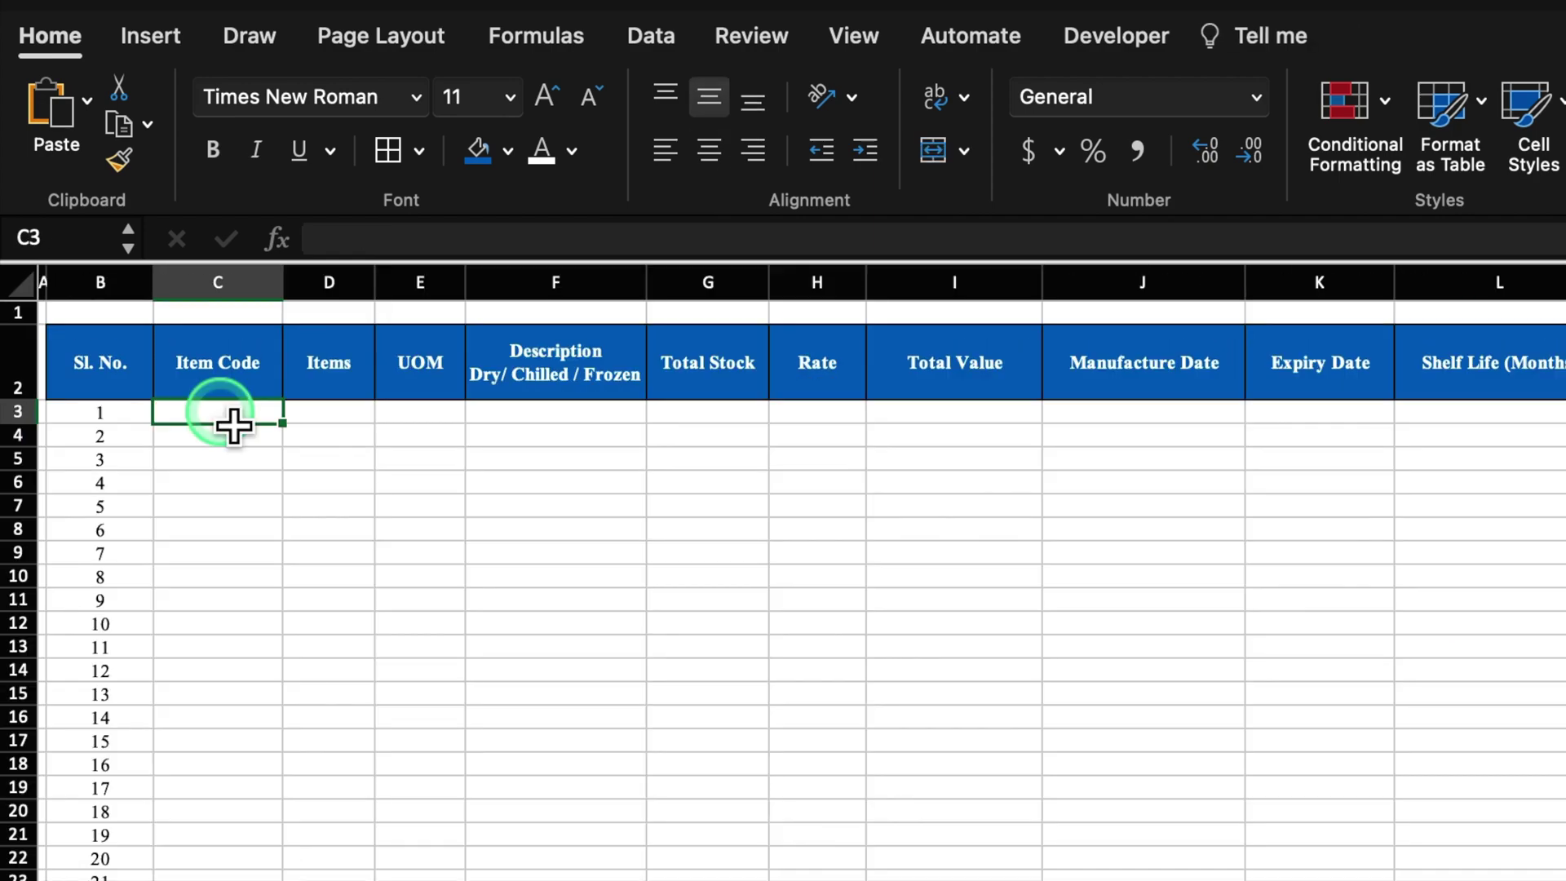
pyautogui.rightClick(234, 425)
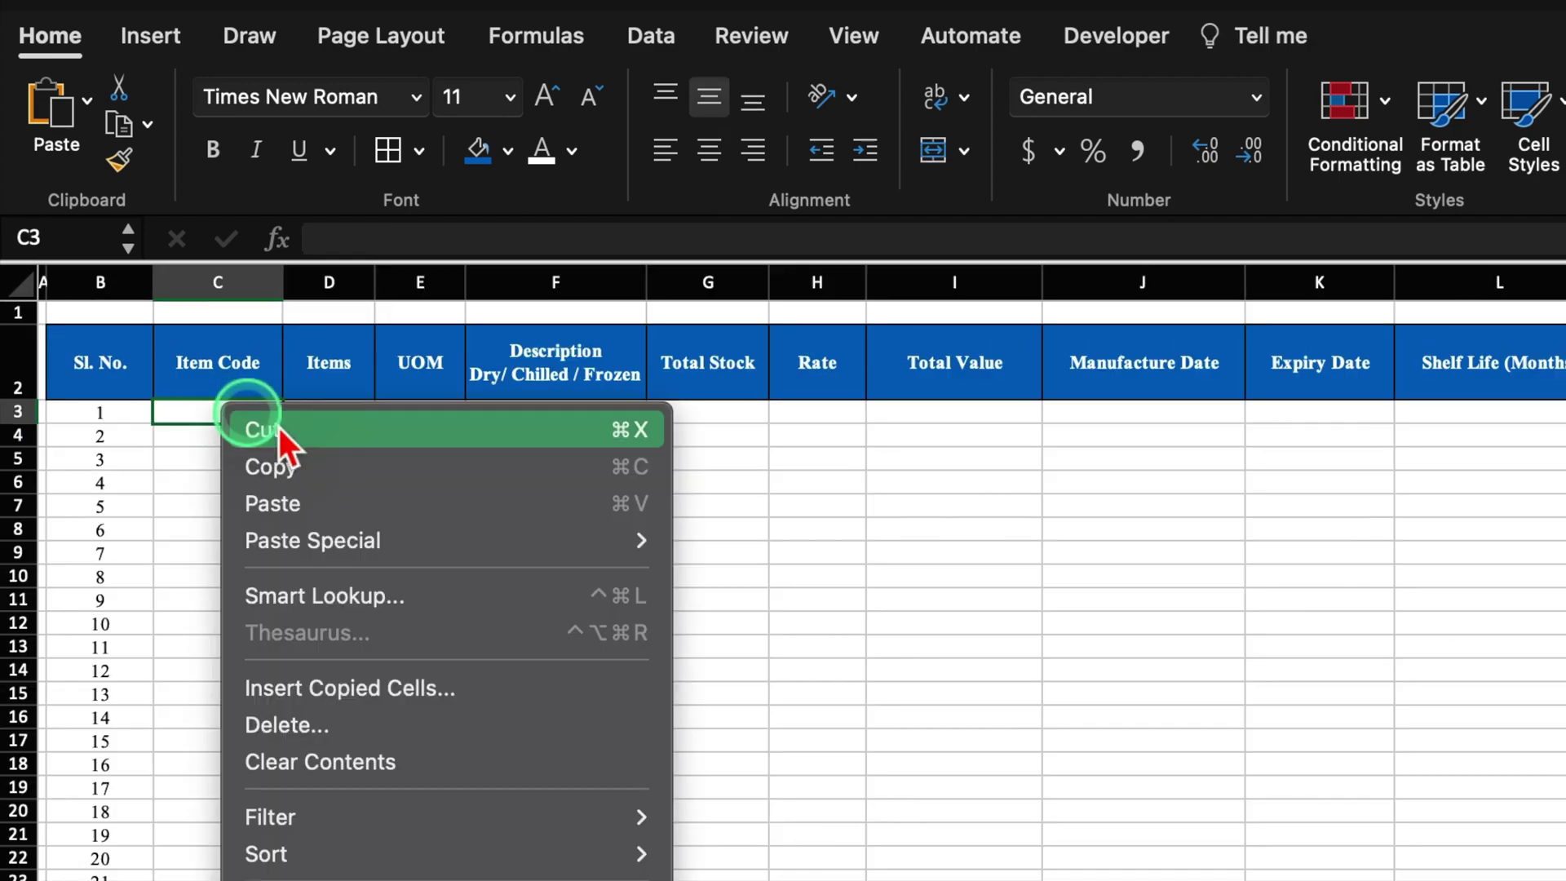
pyautogui.moveTo(445, 542)
pyautogui.click(812, 839)
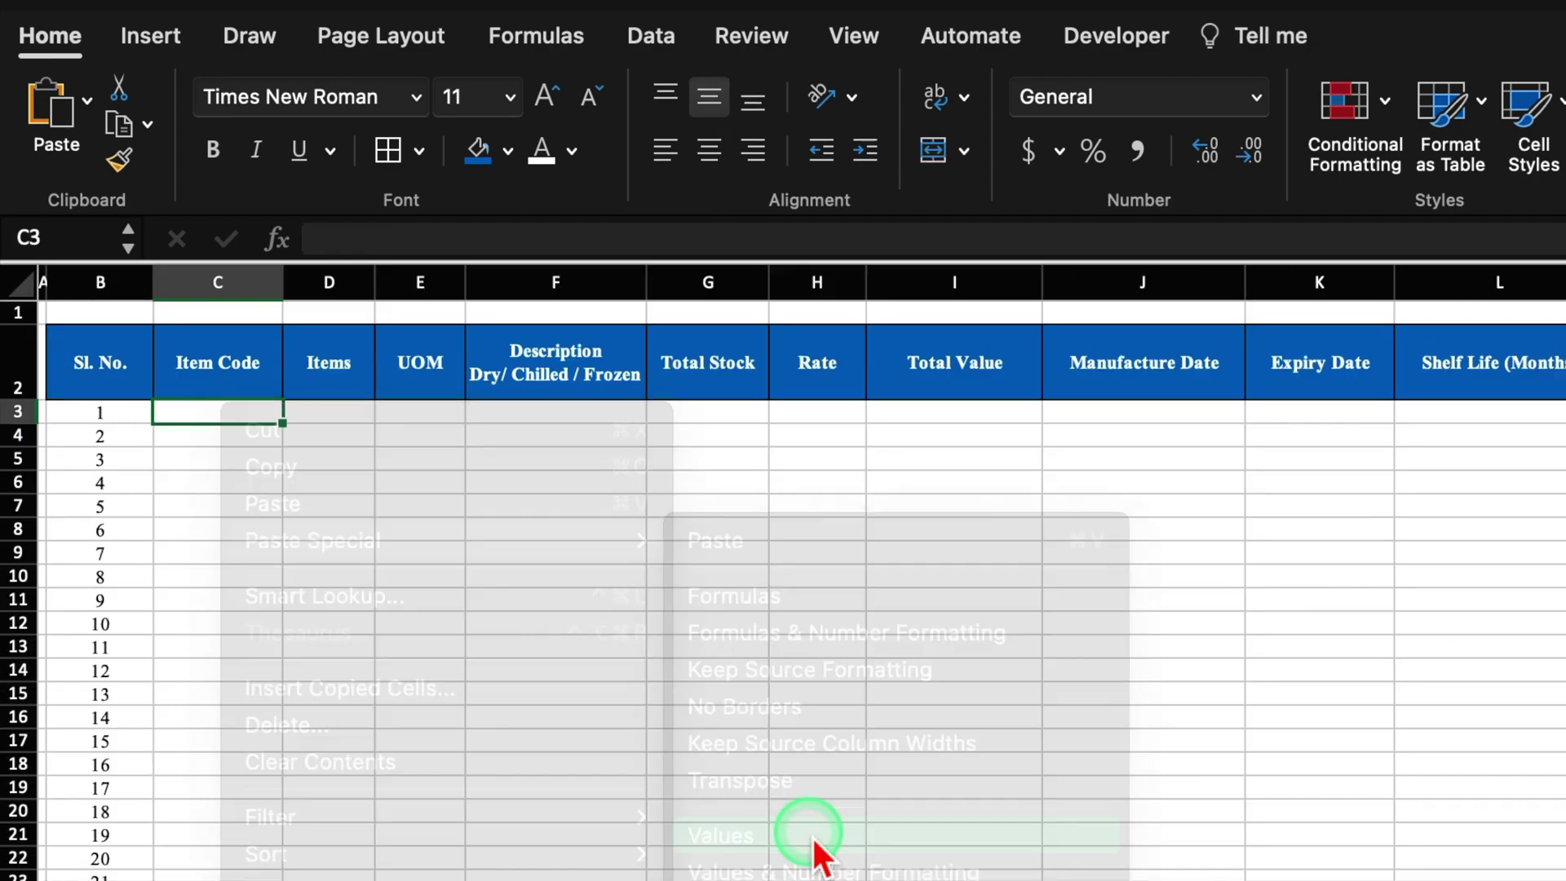
# Centre the Total Stock and Rate columns horizontally and apply borders to all cells of the table.
pyautogui.moveTo(732, 287); pyautogui.dragTo(825, 294)
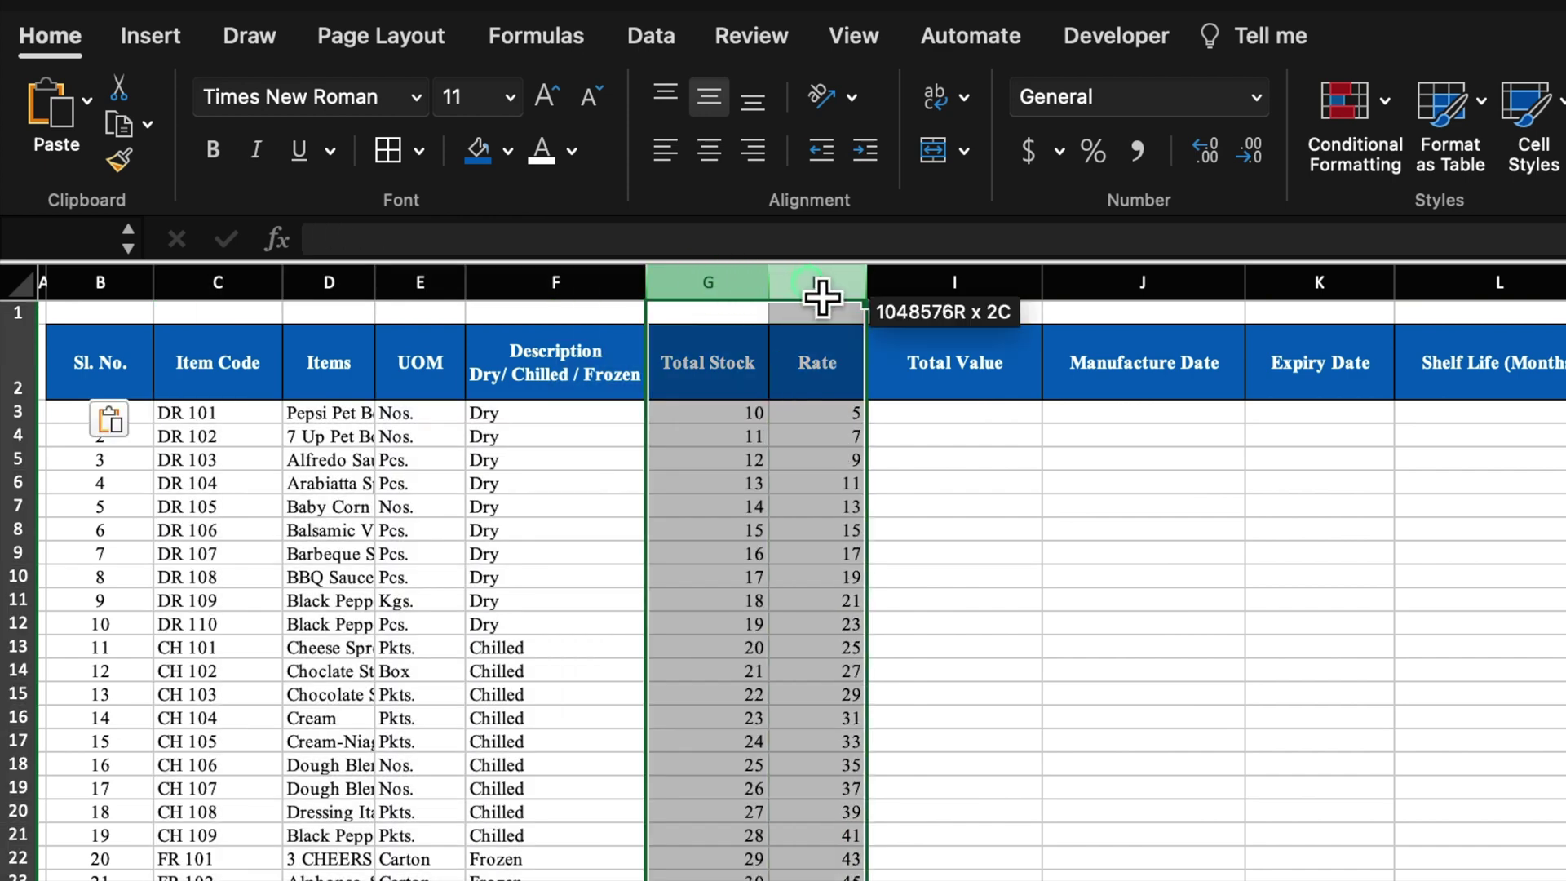
pyautogui.click(707, 148)
pyautogui.click(1476, 575)
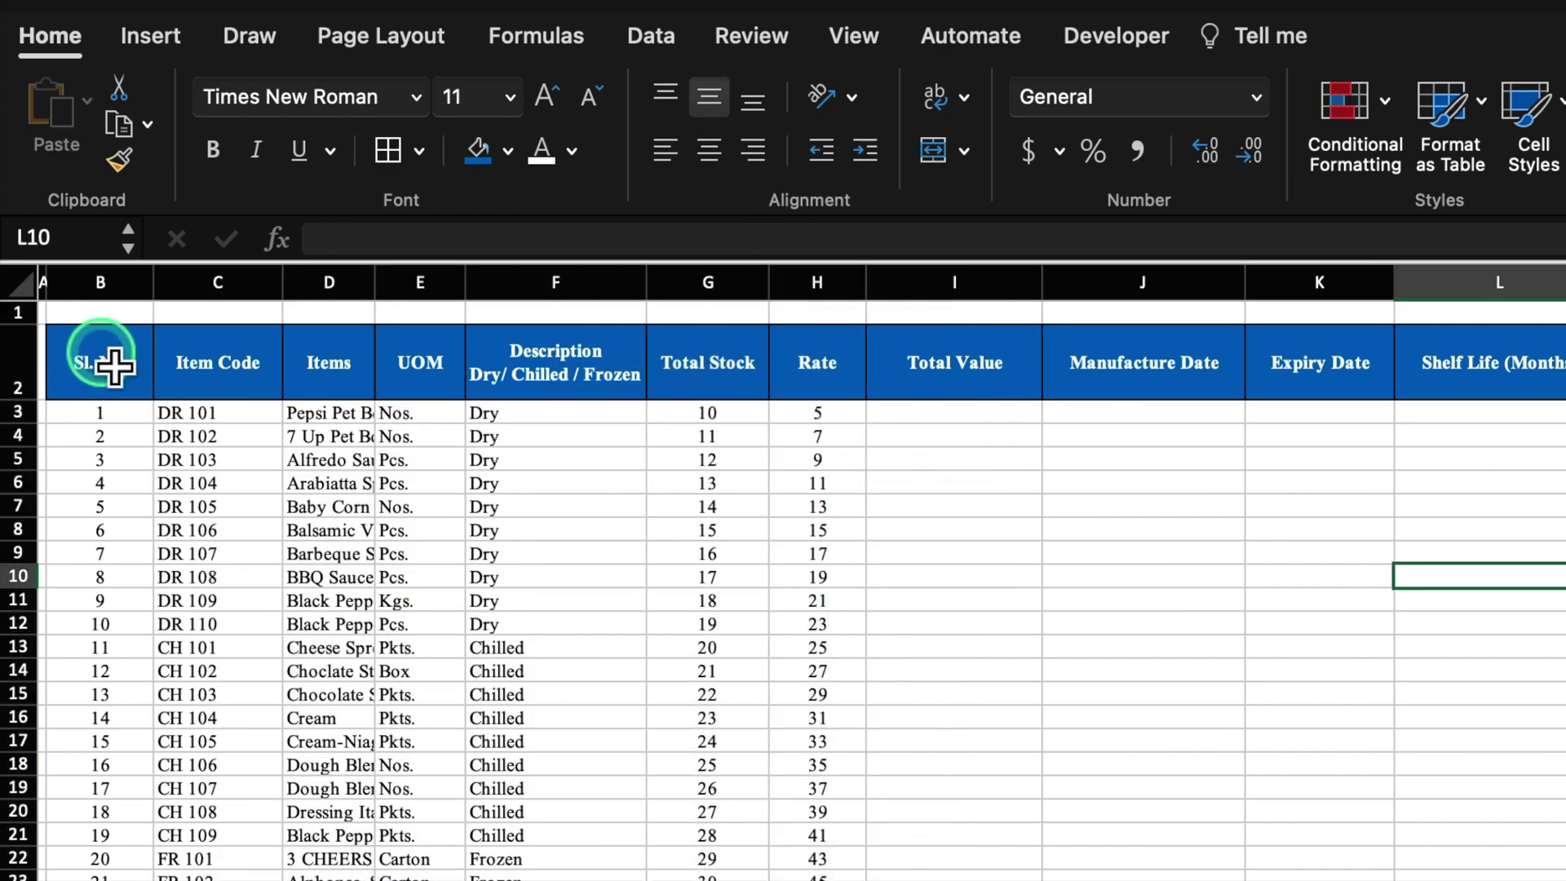
pyautogui.moveTo(101, 363); pyautogui.dragTo(1445, 877)
pyautogui.scroll(5, 1445, 673)
# Enter =G3*H3 in the first Total Value cell, I3, and centre column I horizontally.
pyautogui.click(954, 412)
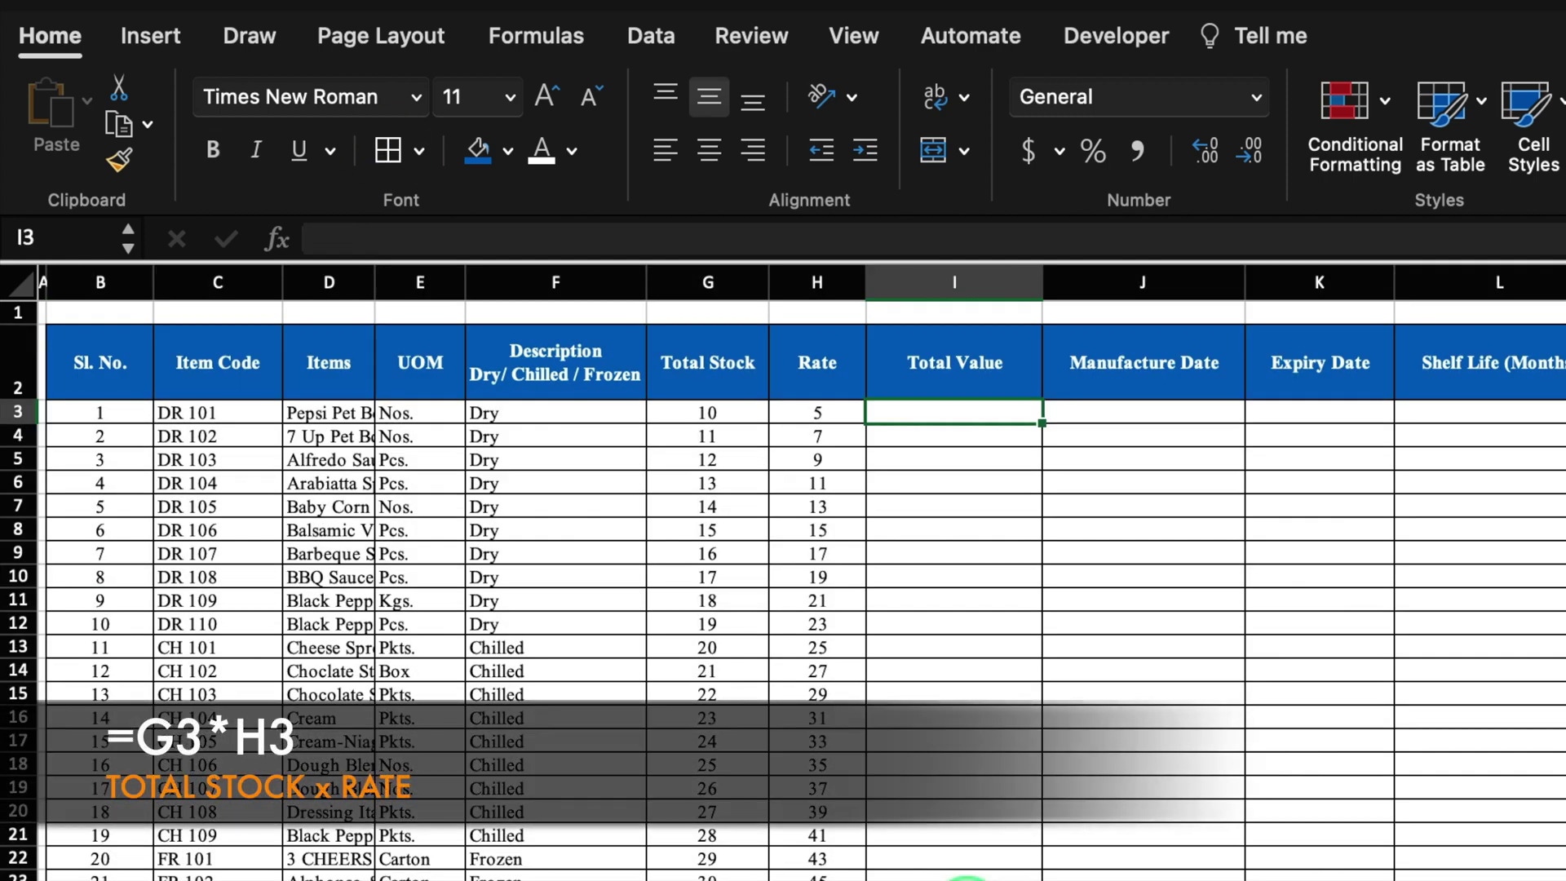
pyautogui.write('=')
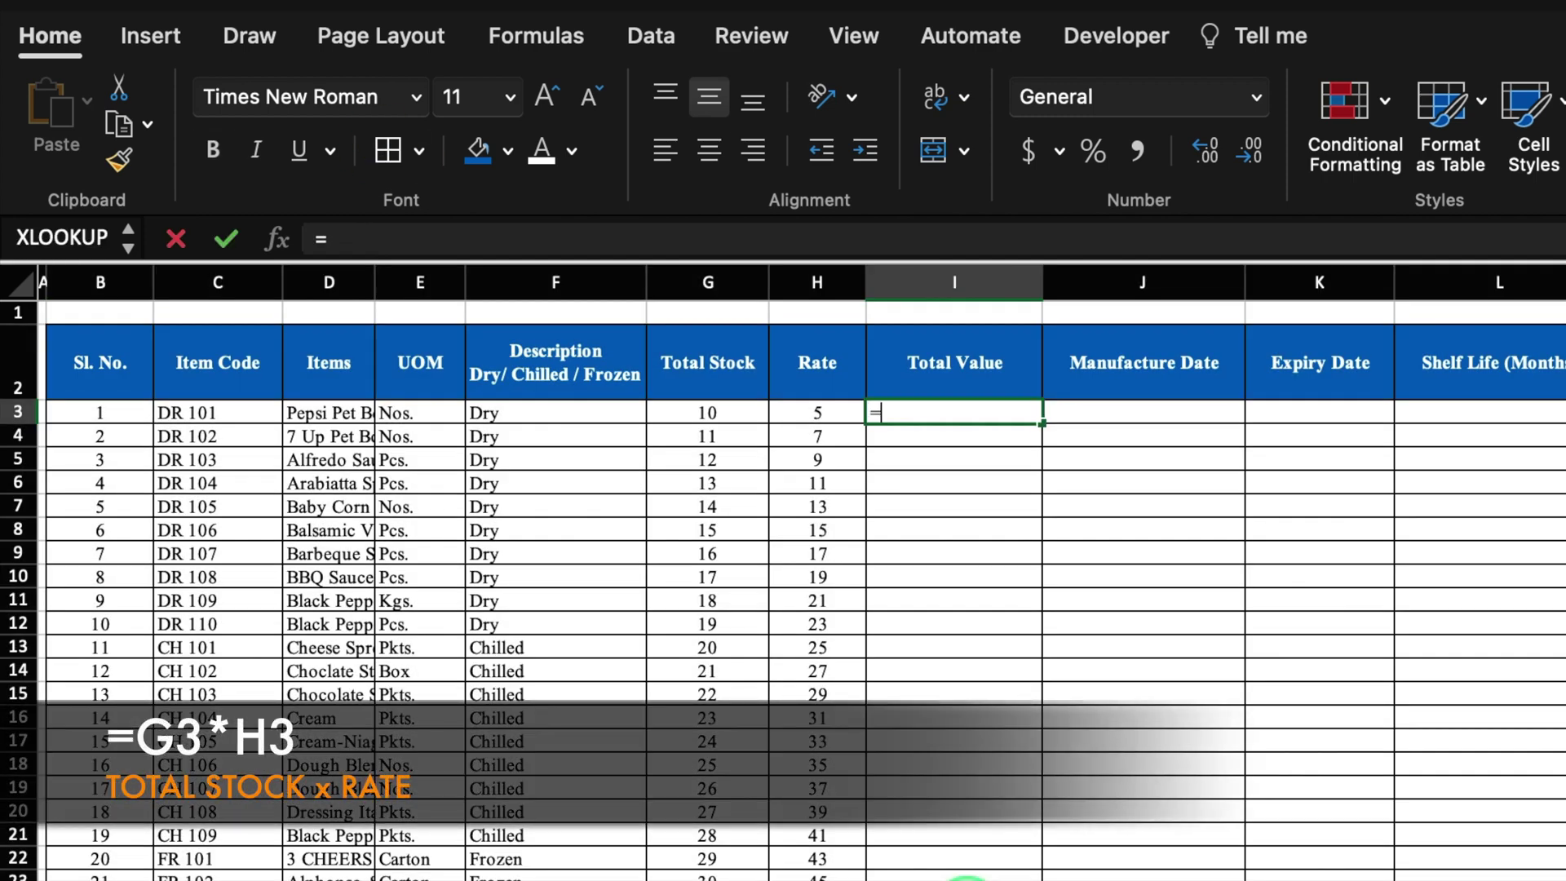
pyautogui.click(722, 424)
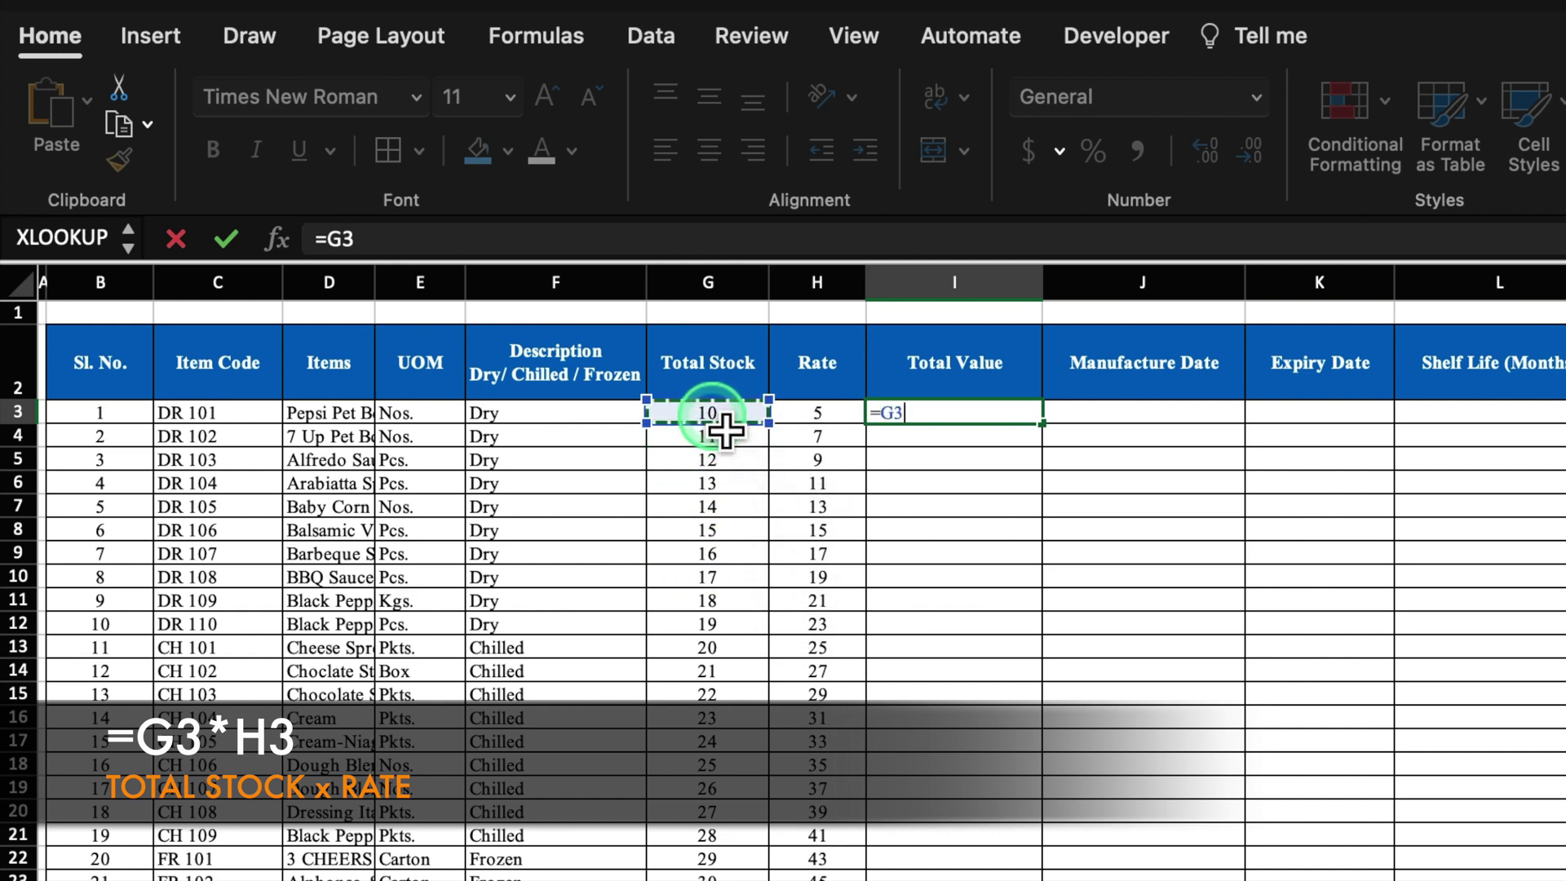
pyautogui.write('*')
pyautogui.click(825, 422)
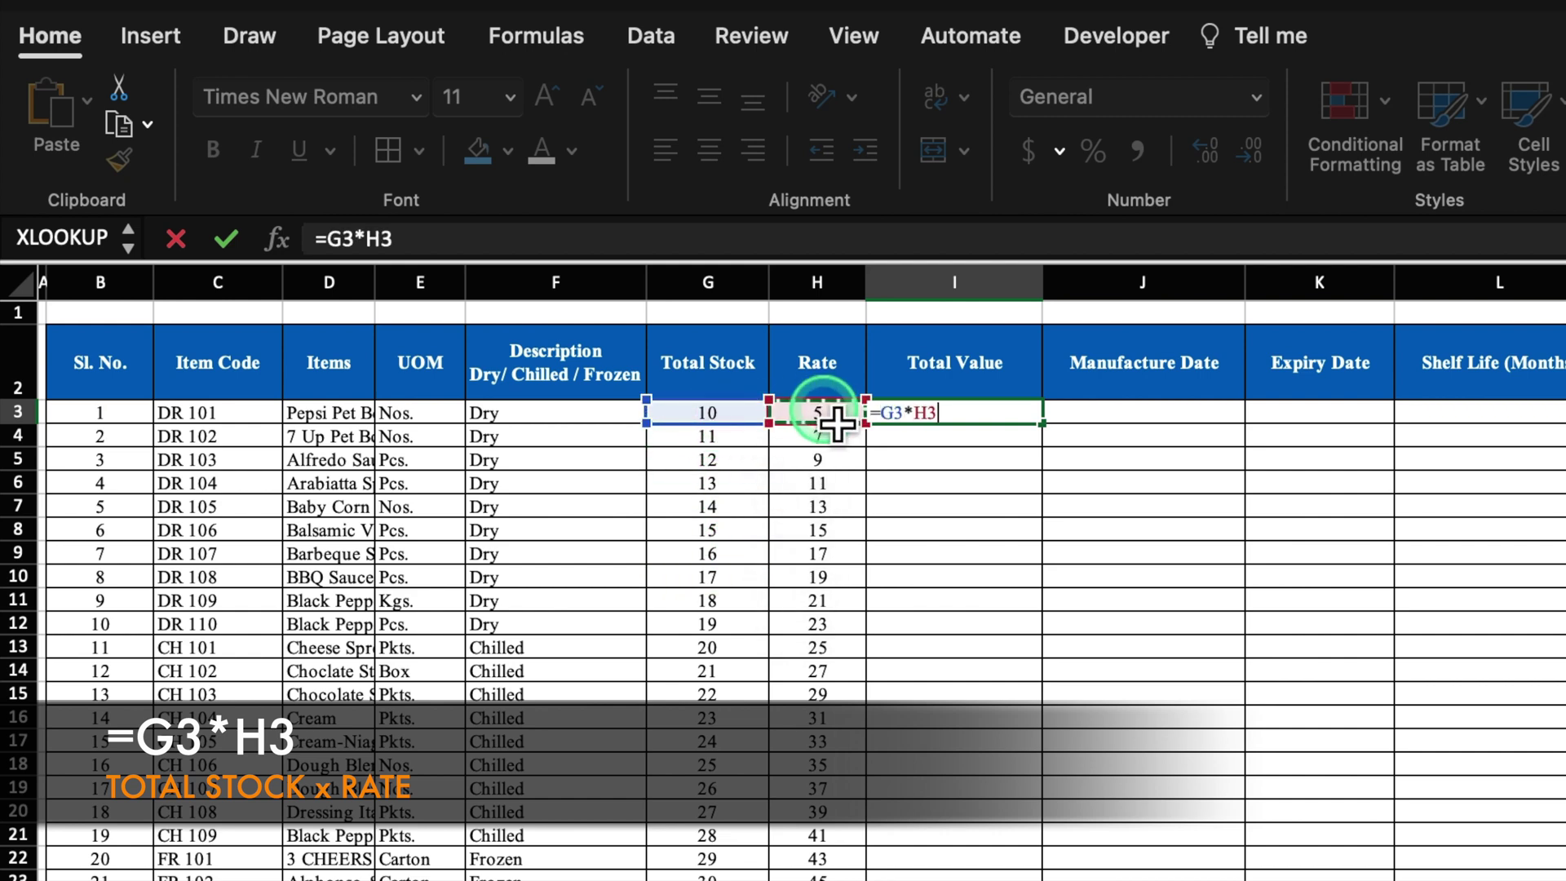
pyautogui.press('Return')
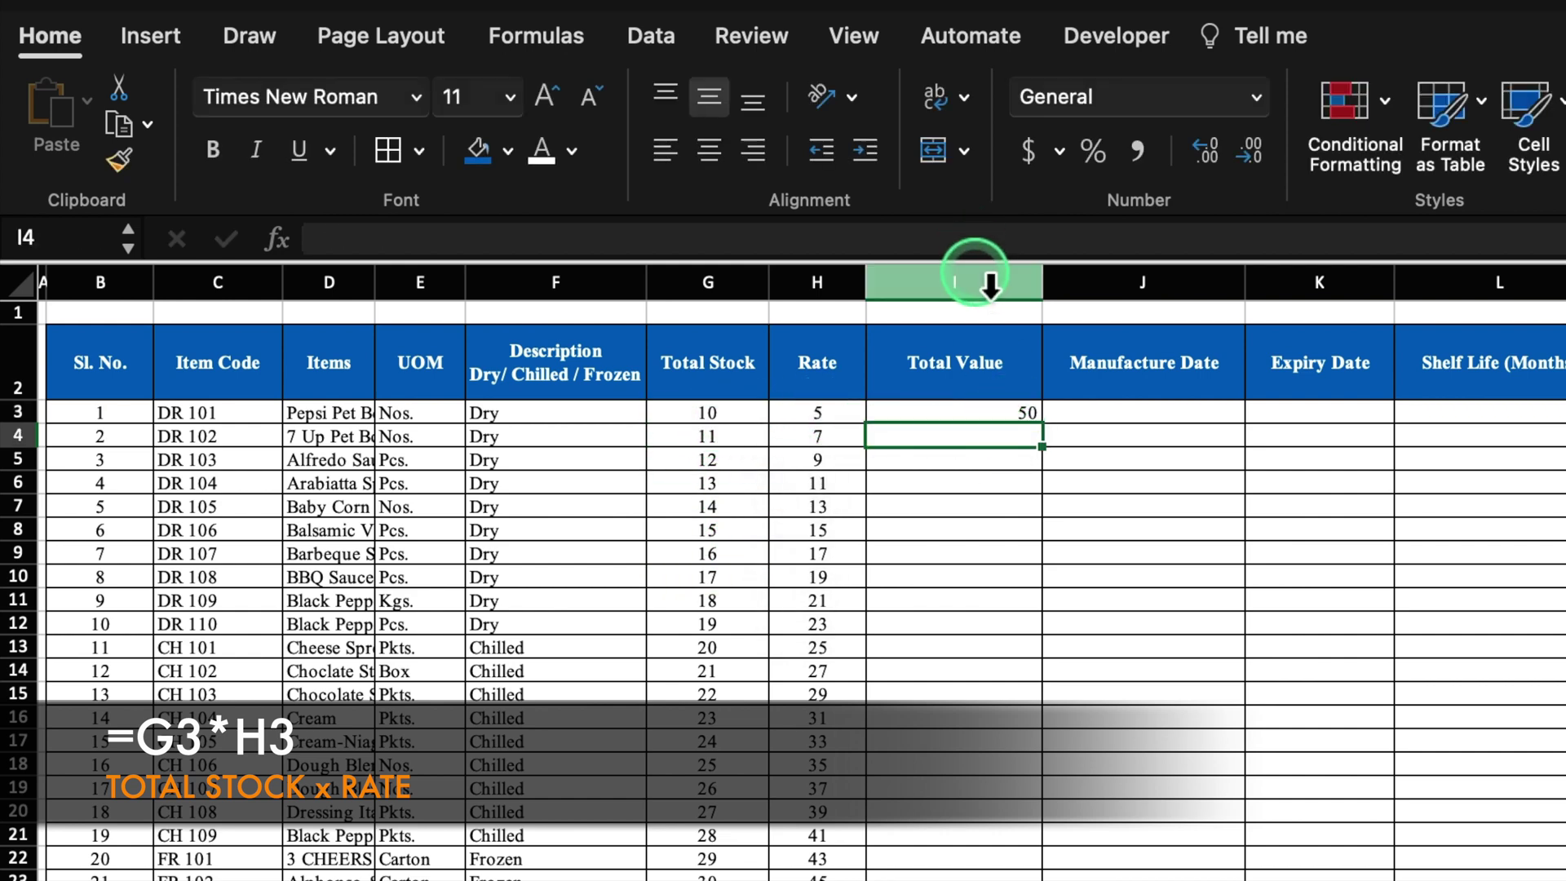
pyautogui.click(987, 282)
pyautogui.click(709, 149)
# Choose the Number format for I3 with 2 decimal places and the 1000 separator.
pyautogui.click(981, 424)
pyautogui.hotkey('ctrl', 'shift', 'Down')
pyautogui.click(1004, 416)
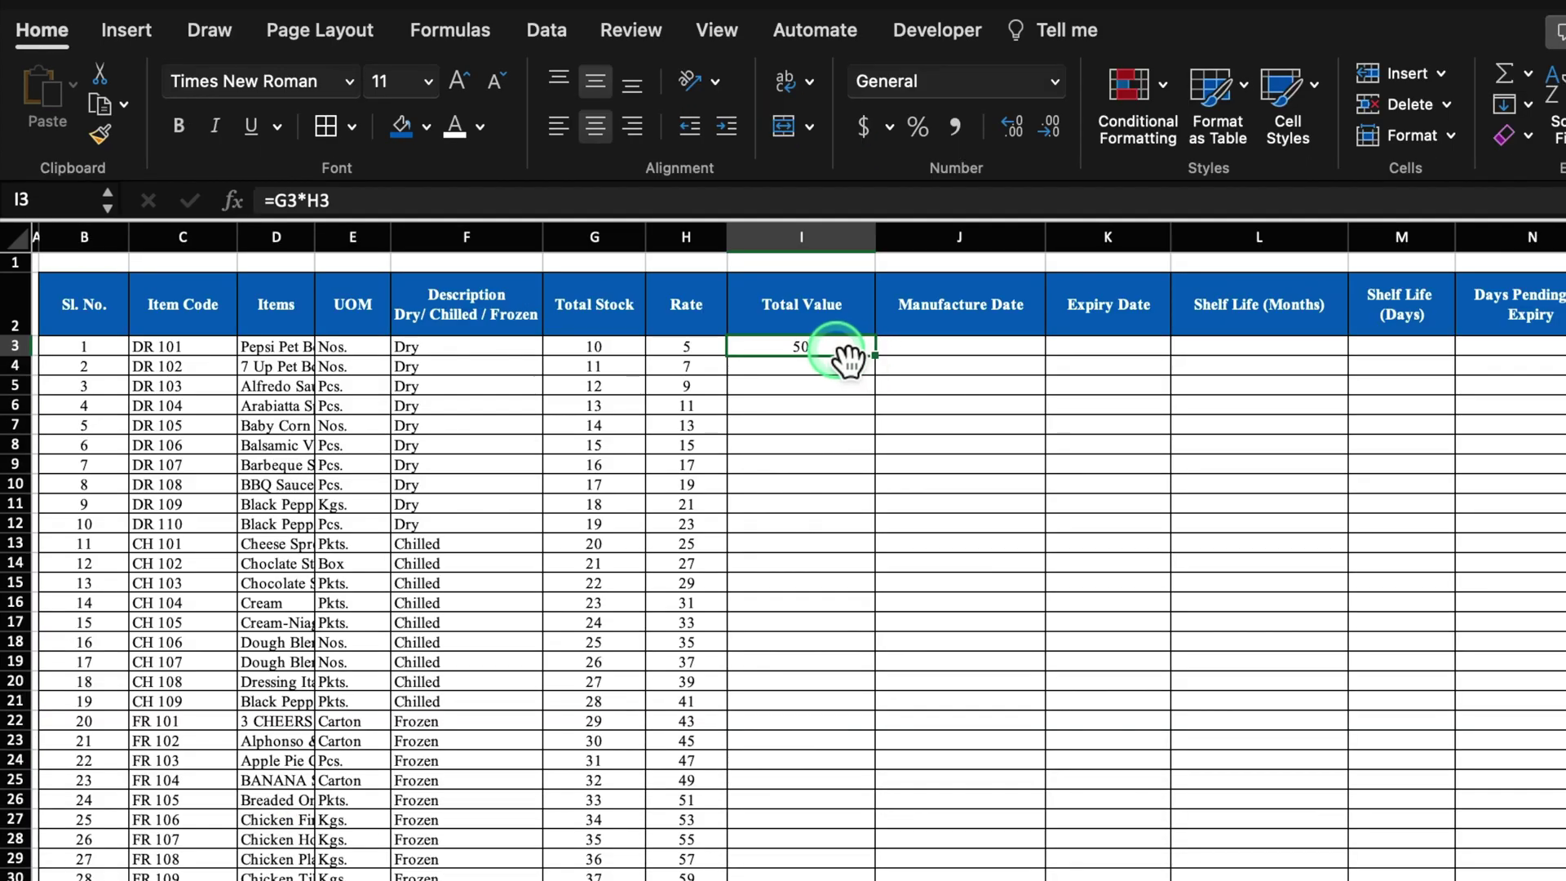
pyautogui.rightClick(1005, 417)
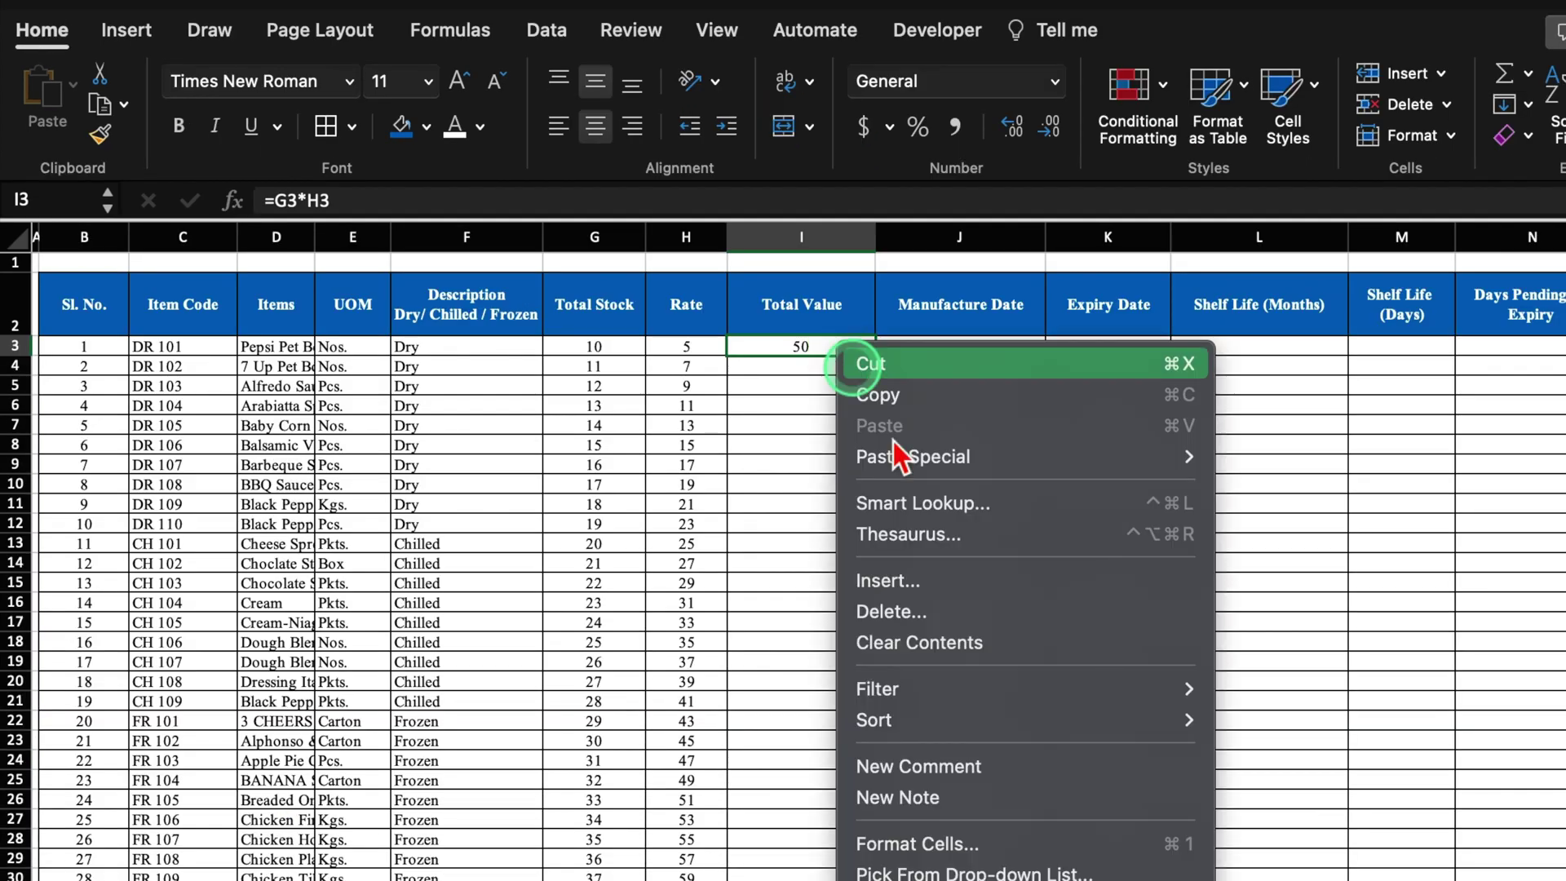
pyautogui.click(970, 845)
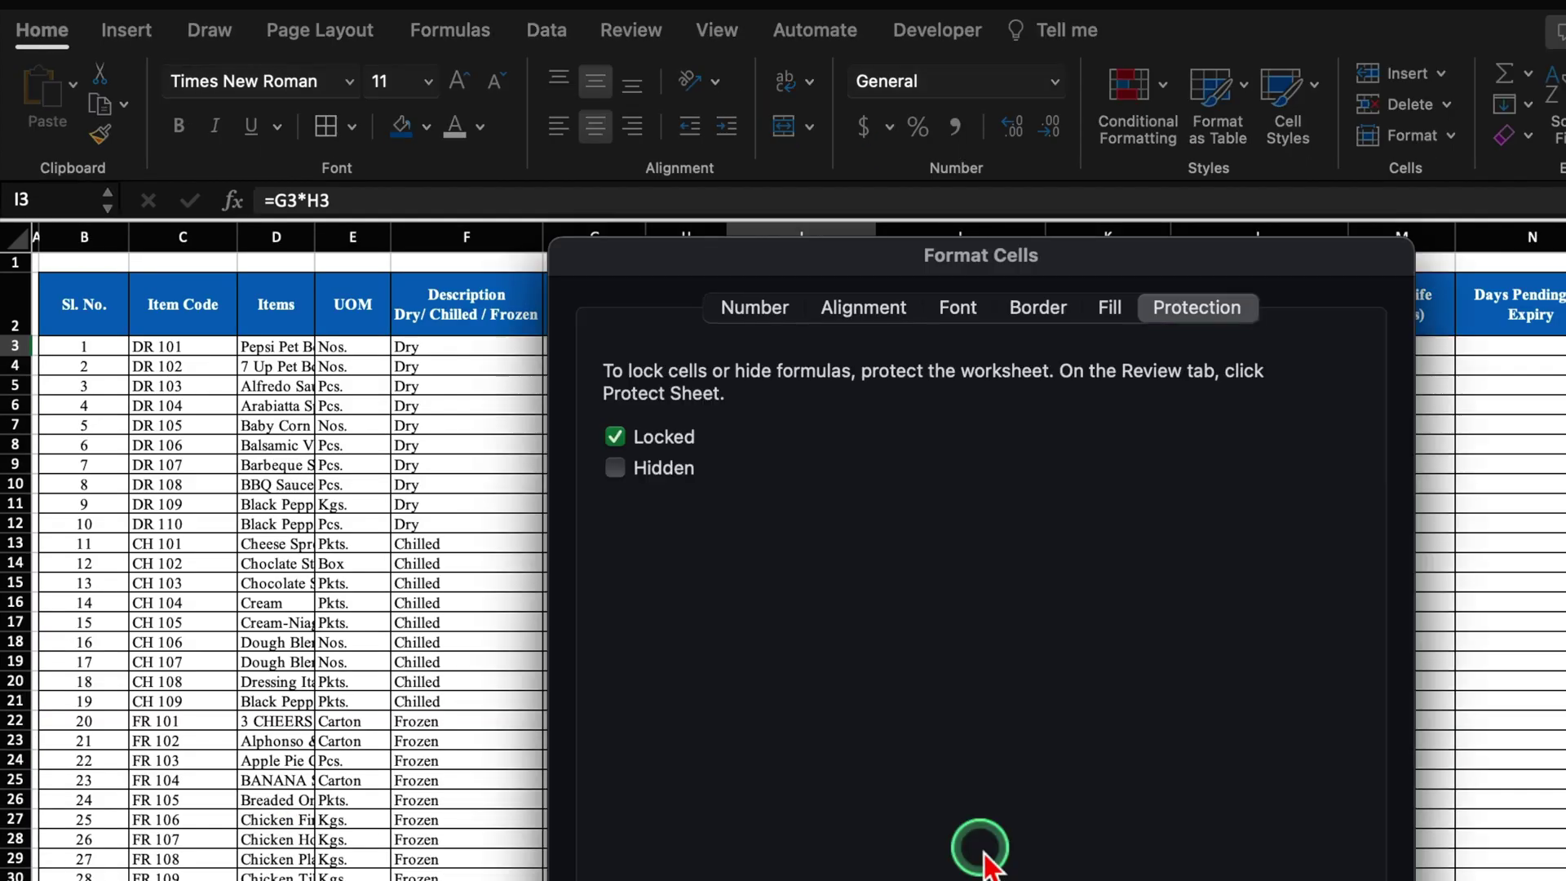
pyautogui.click(758, 325)
pyautogui.moveTo(858, 263); pyautogui.dragTo(821, 86)
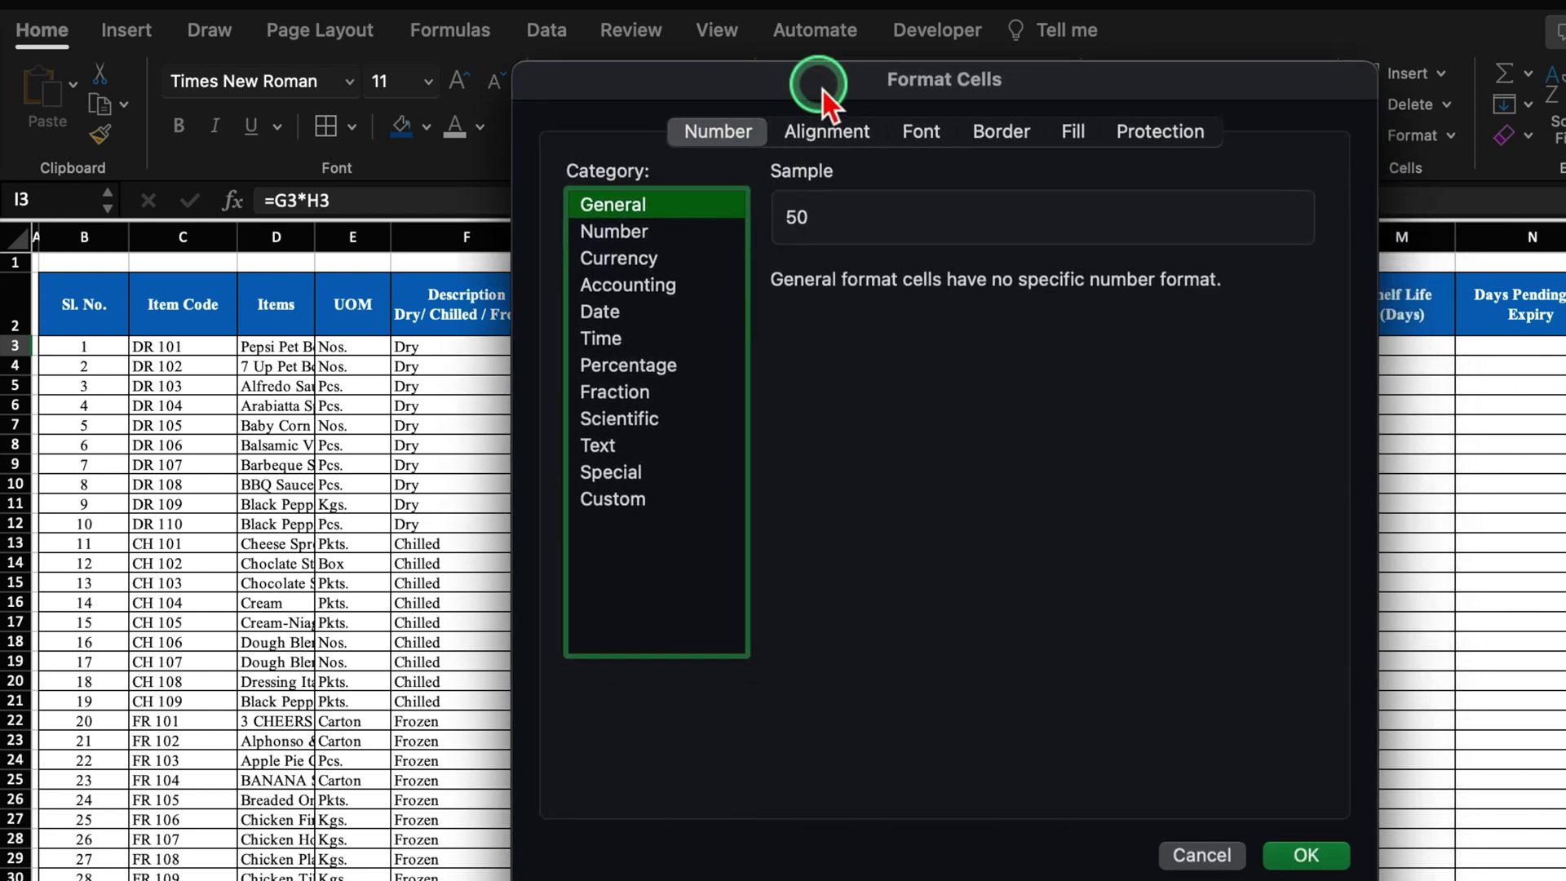
pyautogui.click(616, 232)
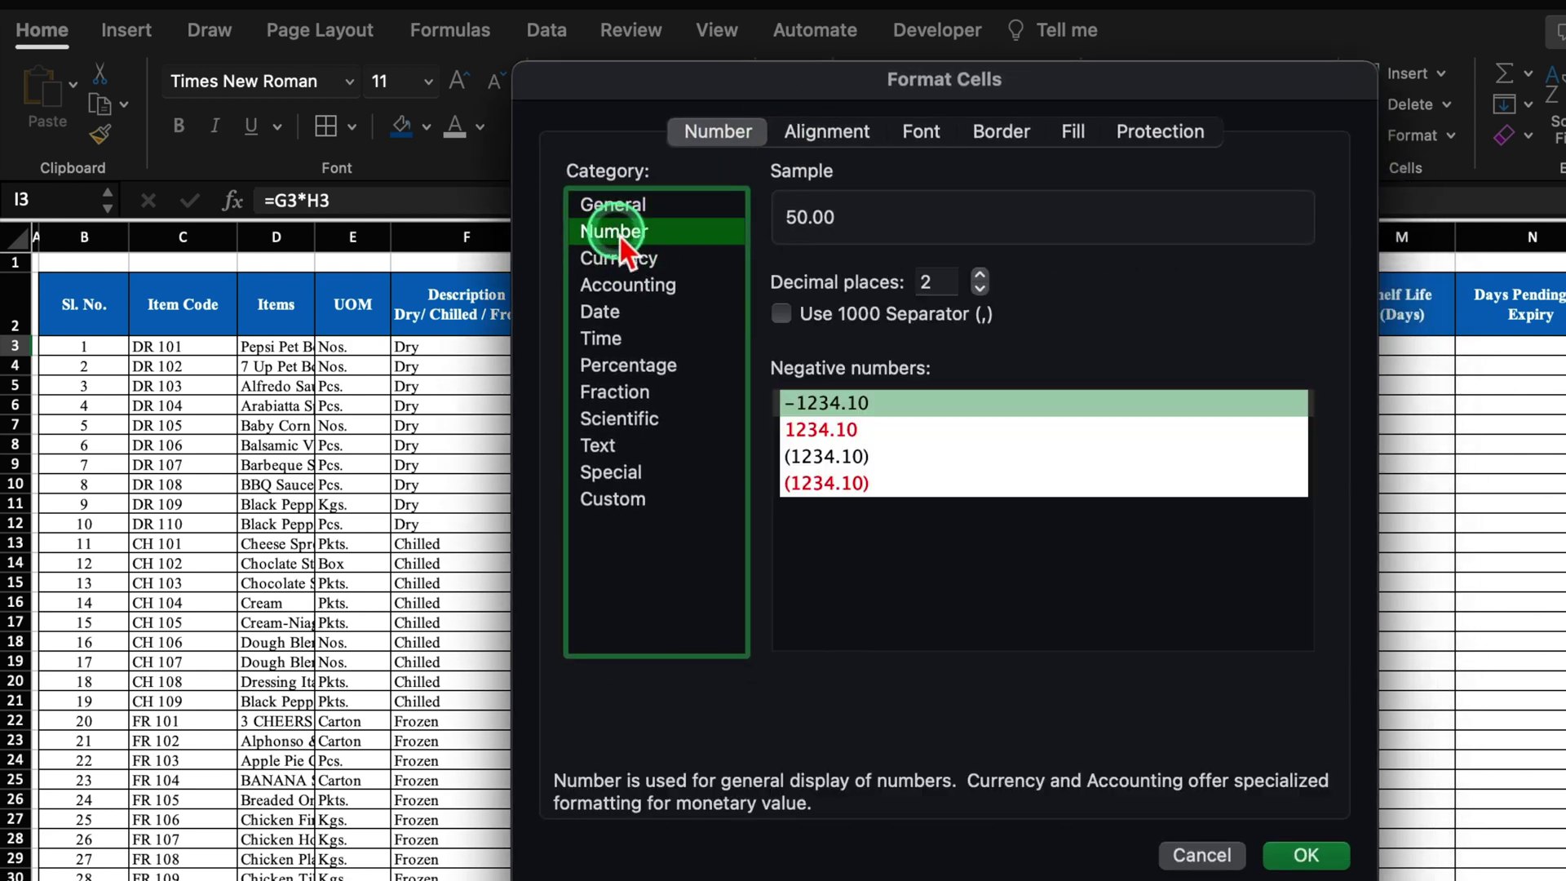
pyautogui.click(781, 313)
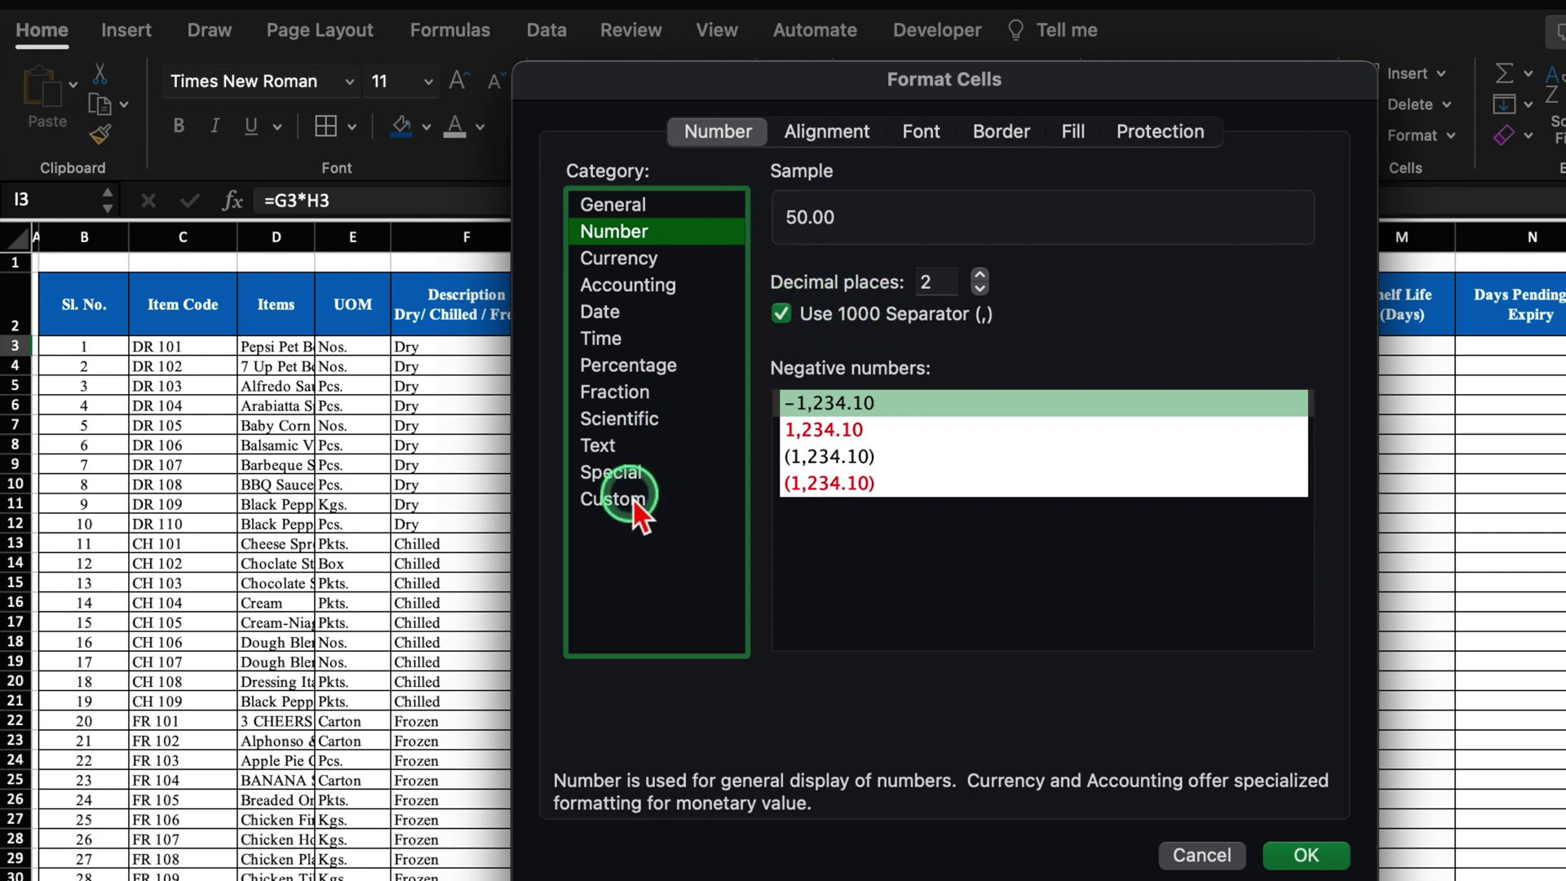
# Customise the number format of I3 to "Rs."#,##0.00 and fill its formula down the Total Value column.
pyautogui.click(634, 500)
pyautogui.click(781, 320)
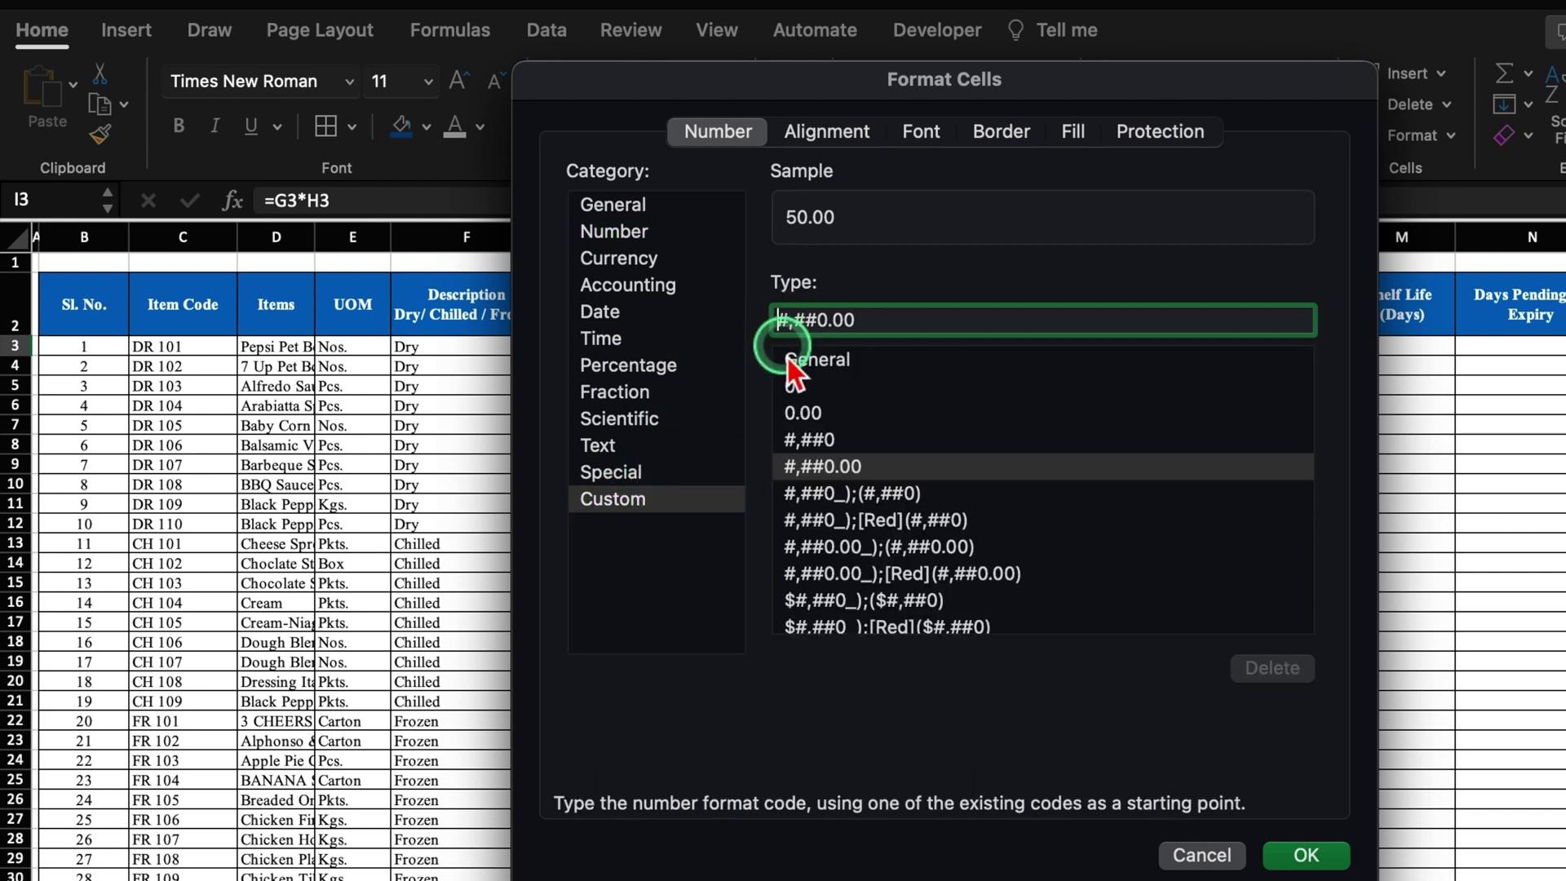
pyautogui.write('"Rs')
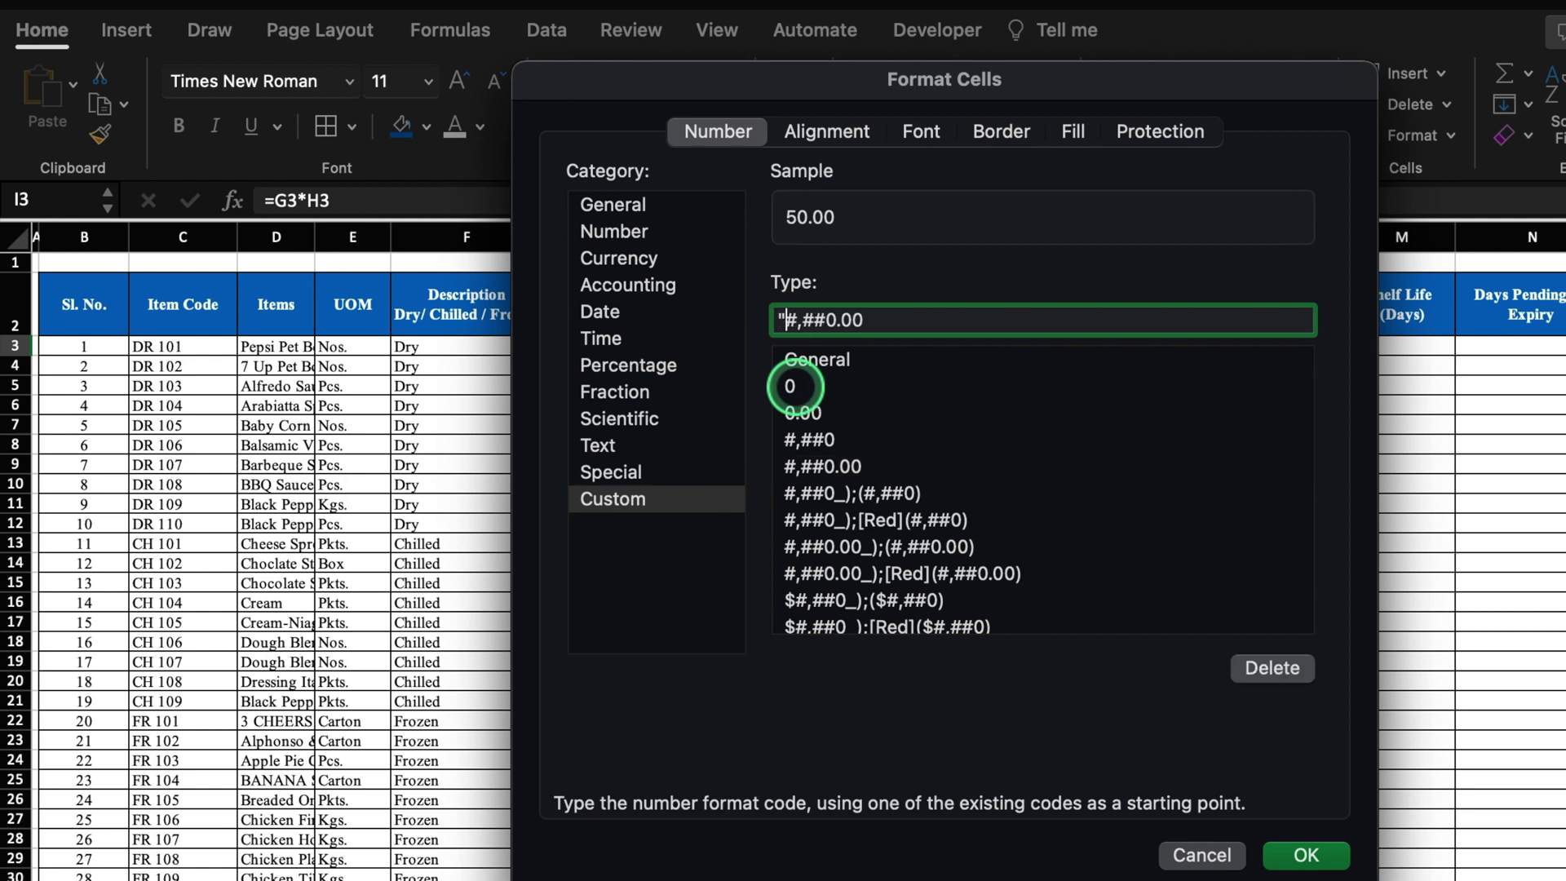
pyautogui.write('."')
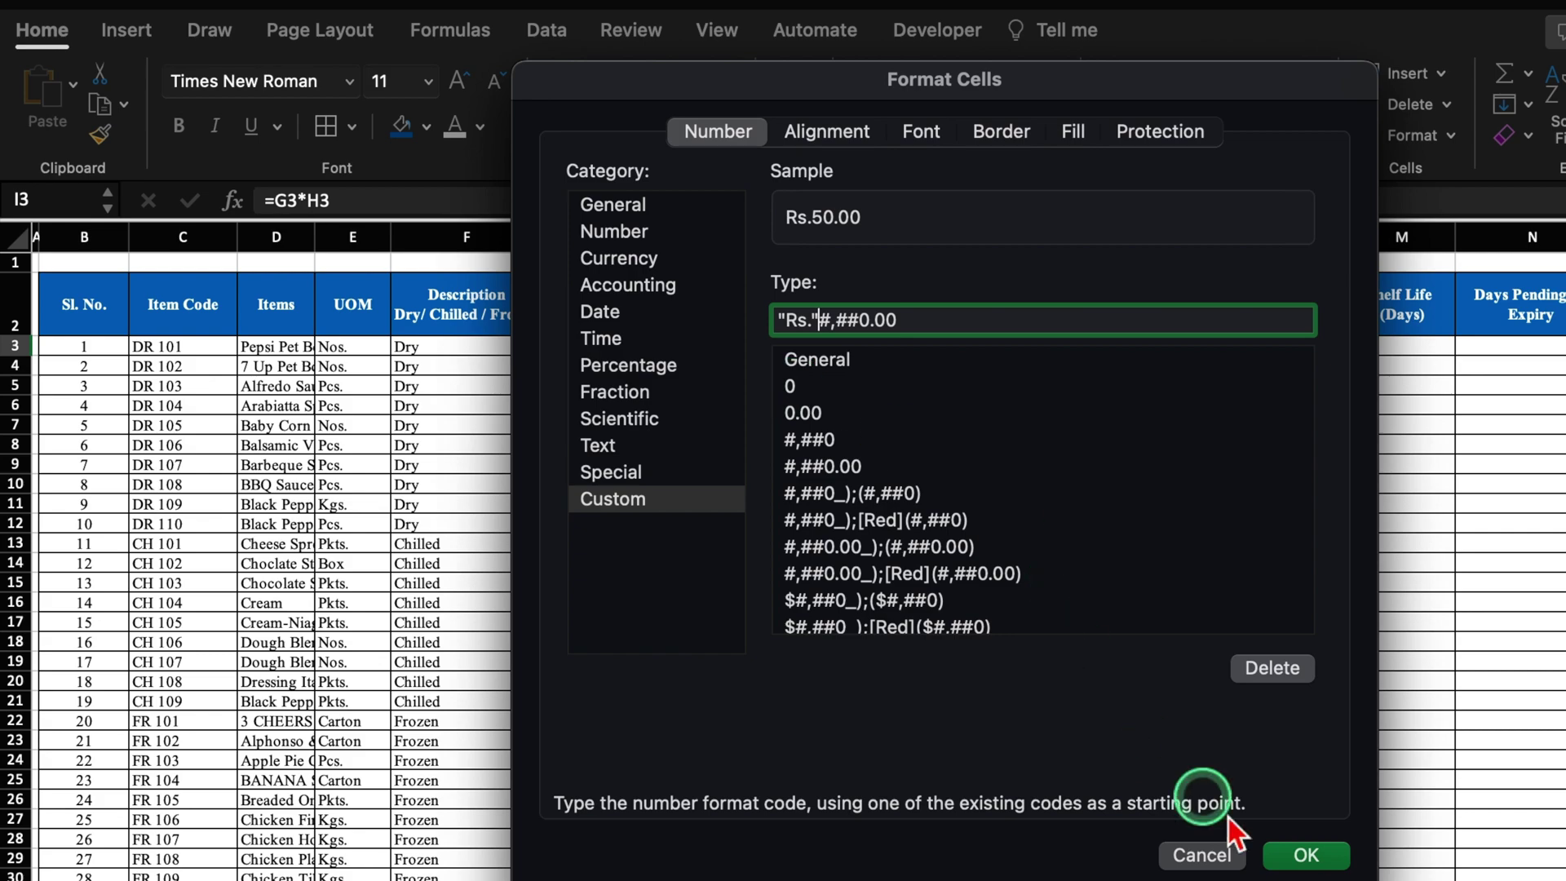
pyautogui.click(1305, 854)
pyautogui.doubleClick(875, 355)
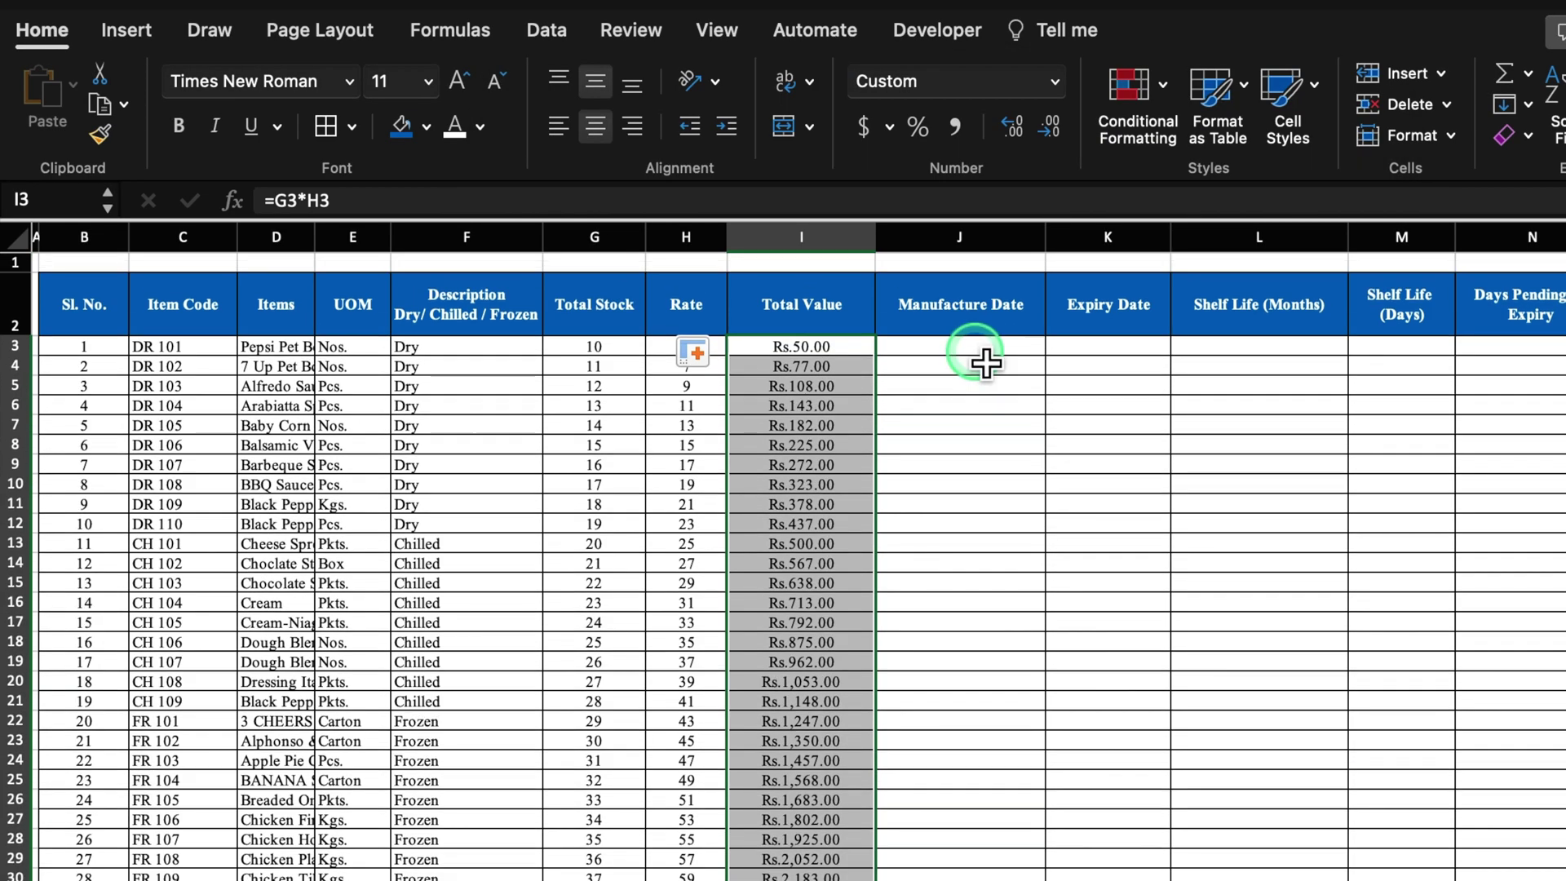
# Paste the copied manufacture and expiry dates as values only starting at J3, and centre them horizontally.
pyautogui.click(984, 359)
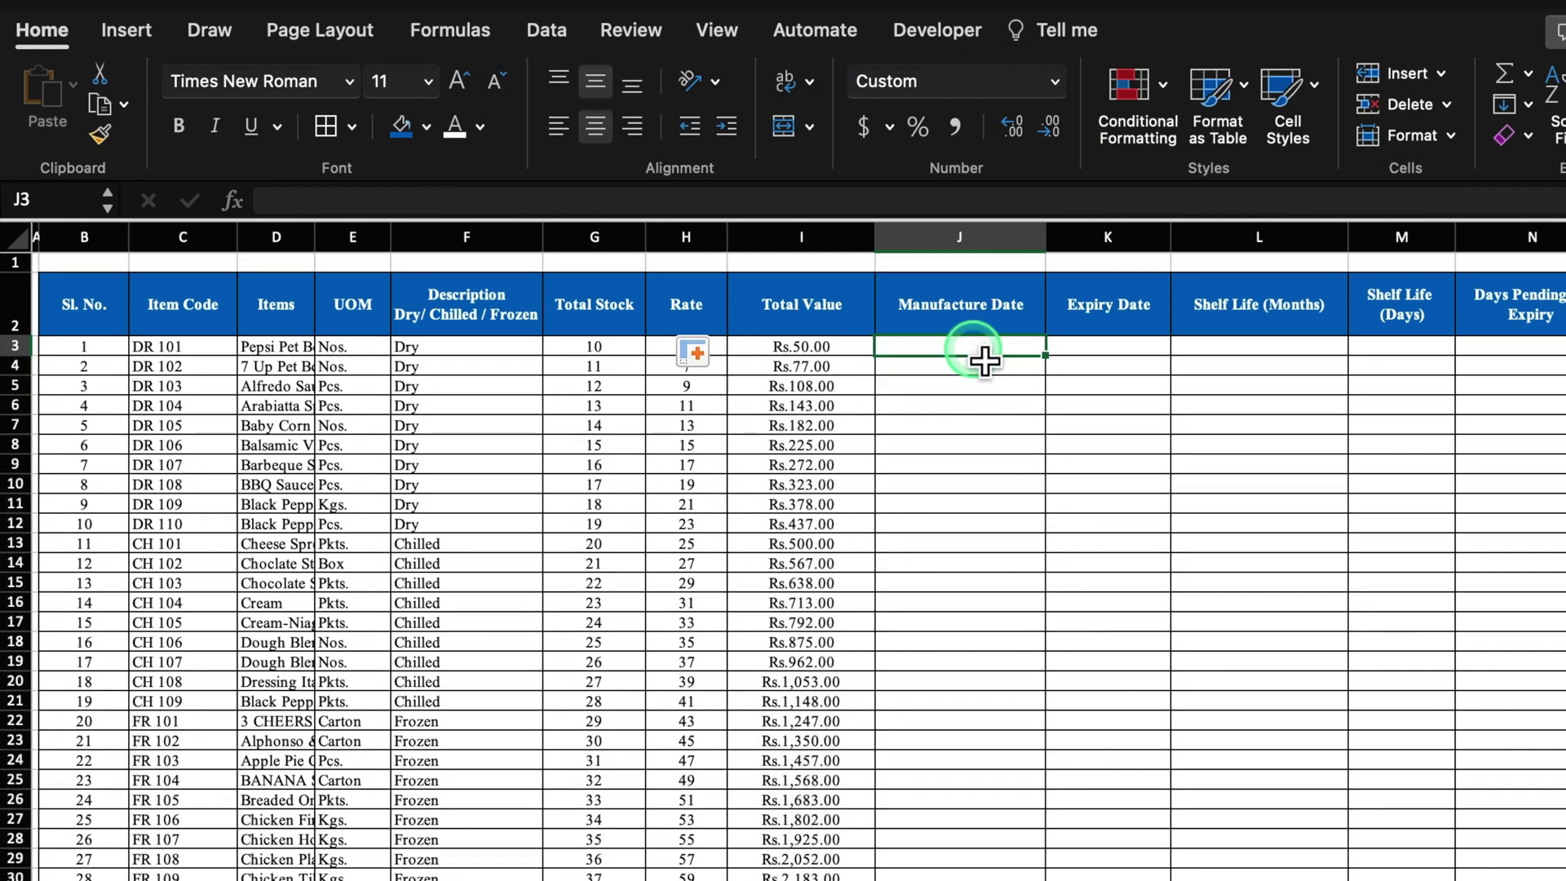
pyautogui.click(1133, 359)
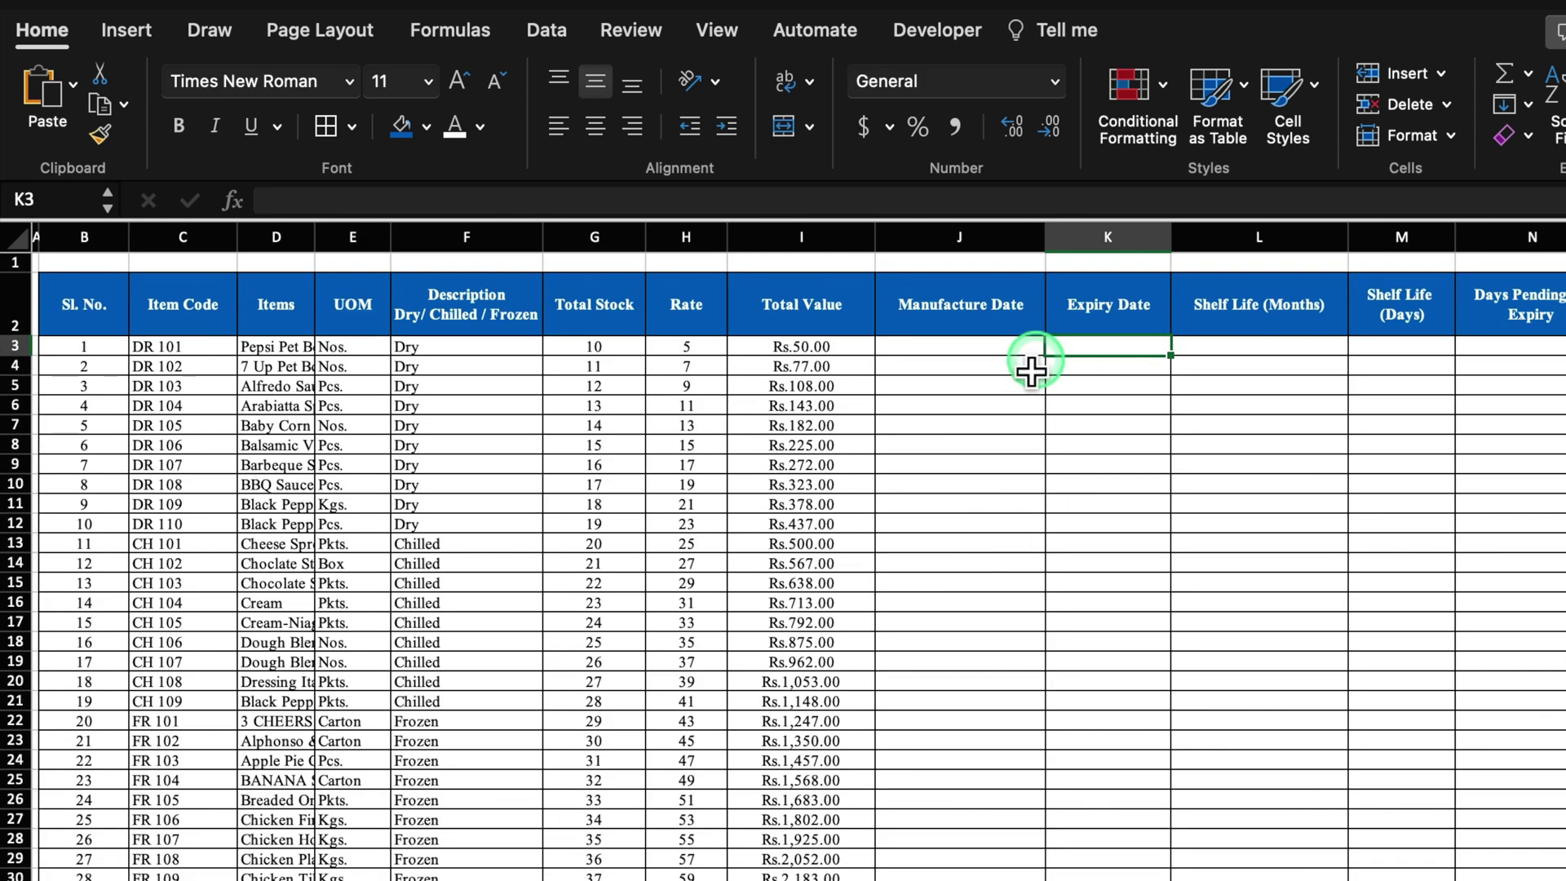
pyautogui.rightClick(982, 346)
pyautogui.moveTo(1260, 455)
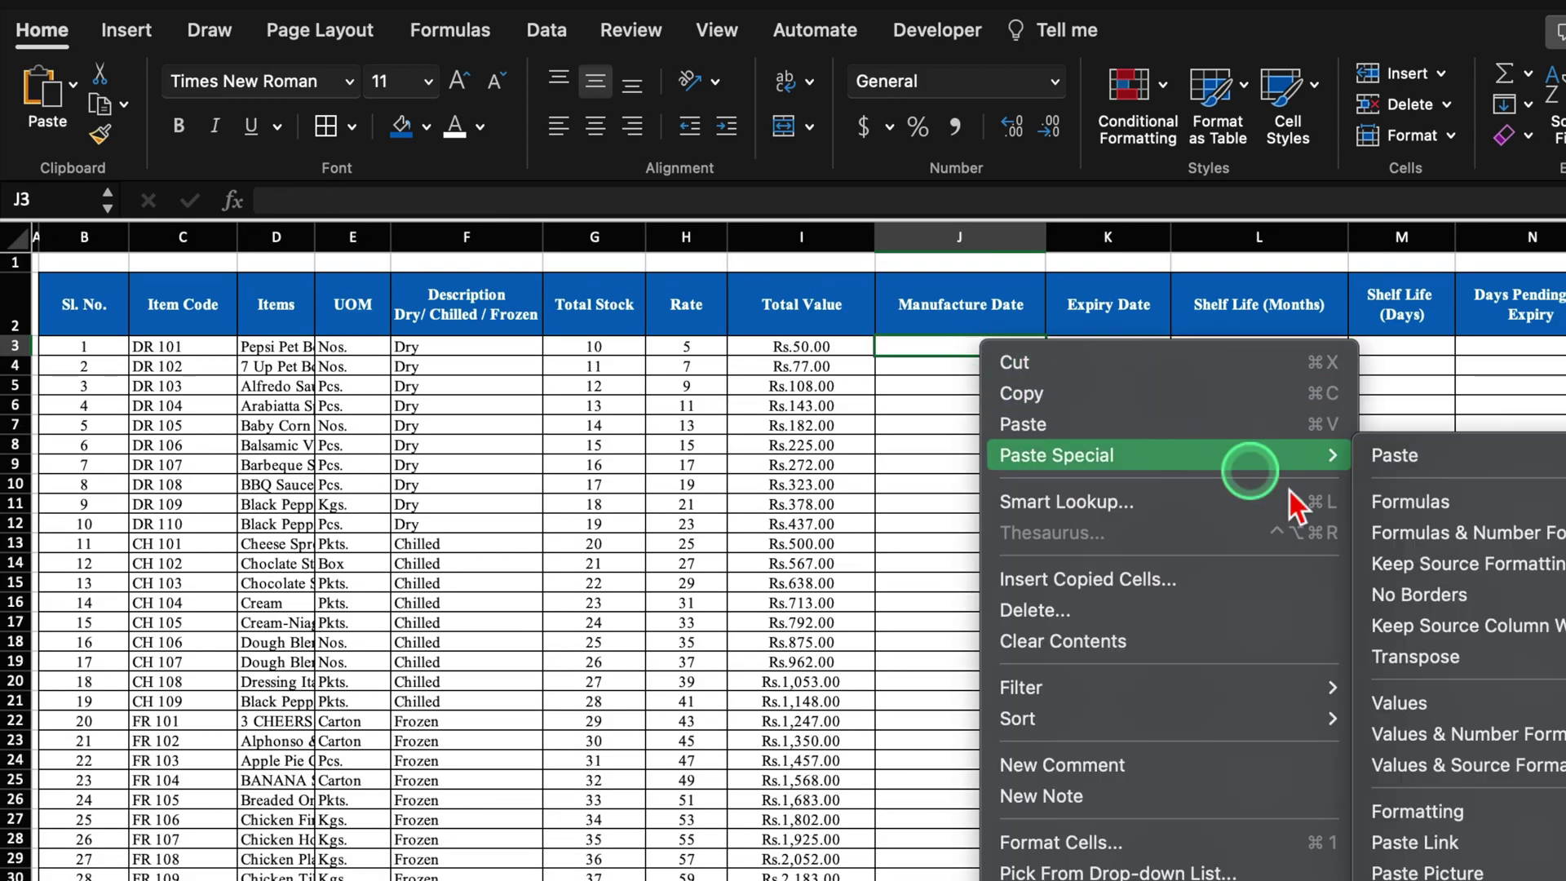
pyautogui.click(1504, 871)
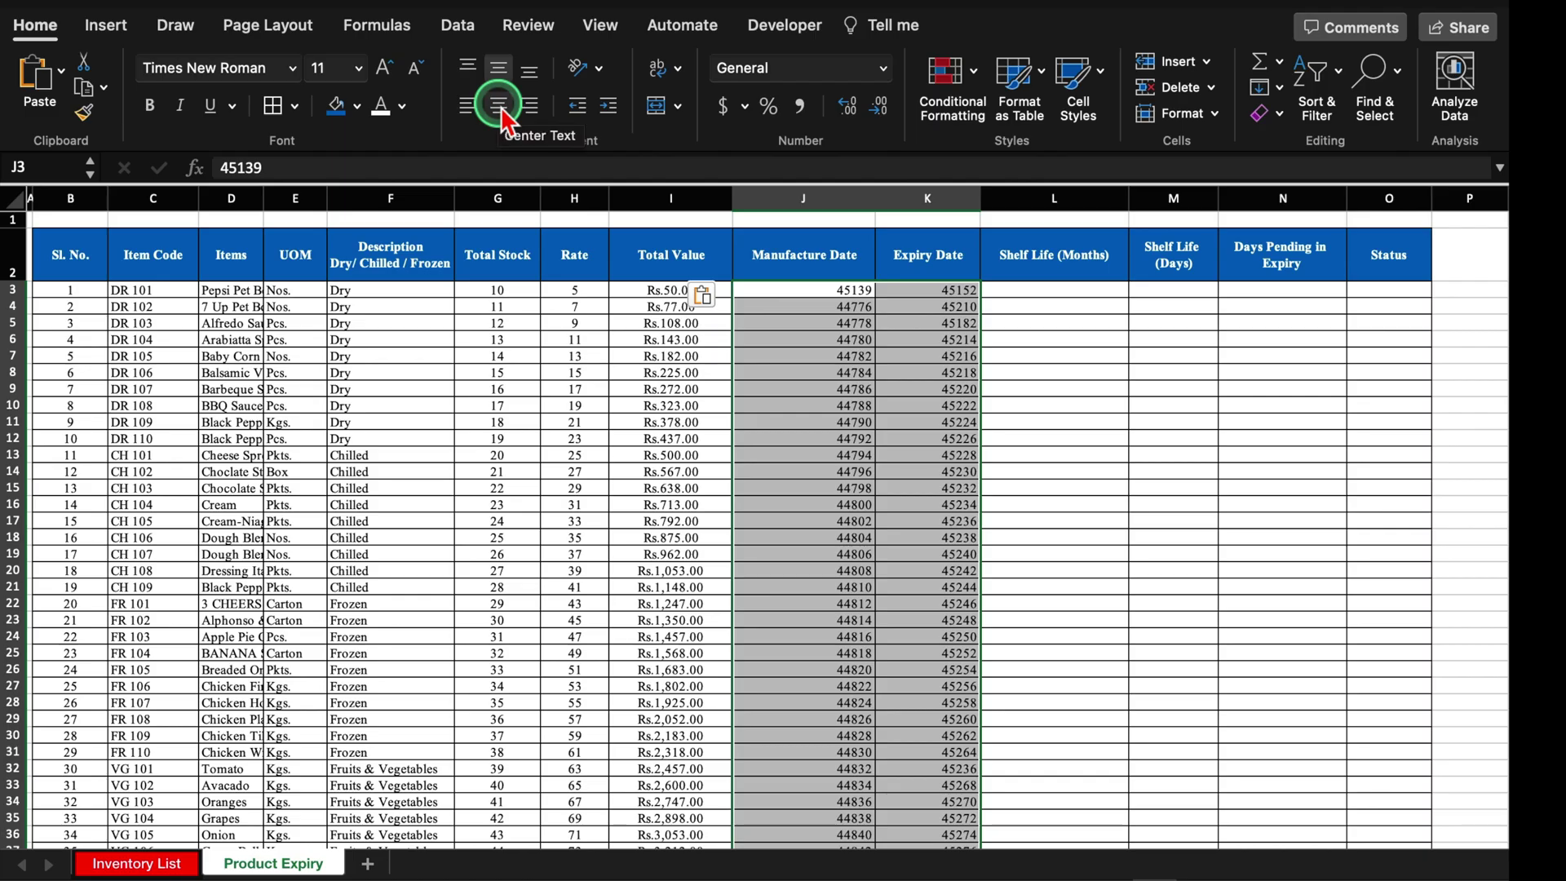
pyautogui.click(500, 108)
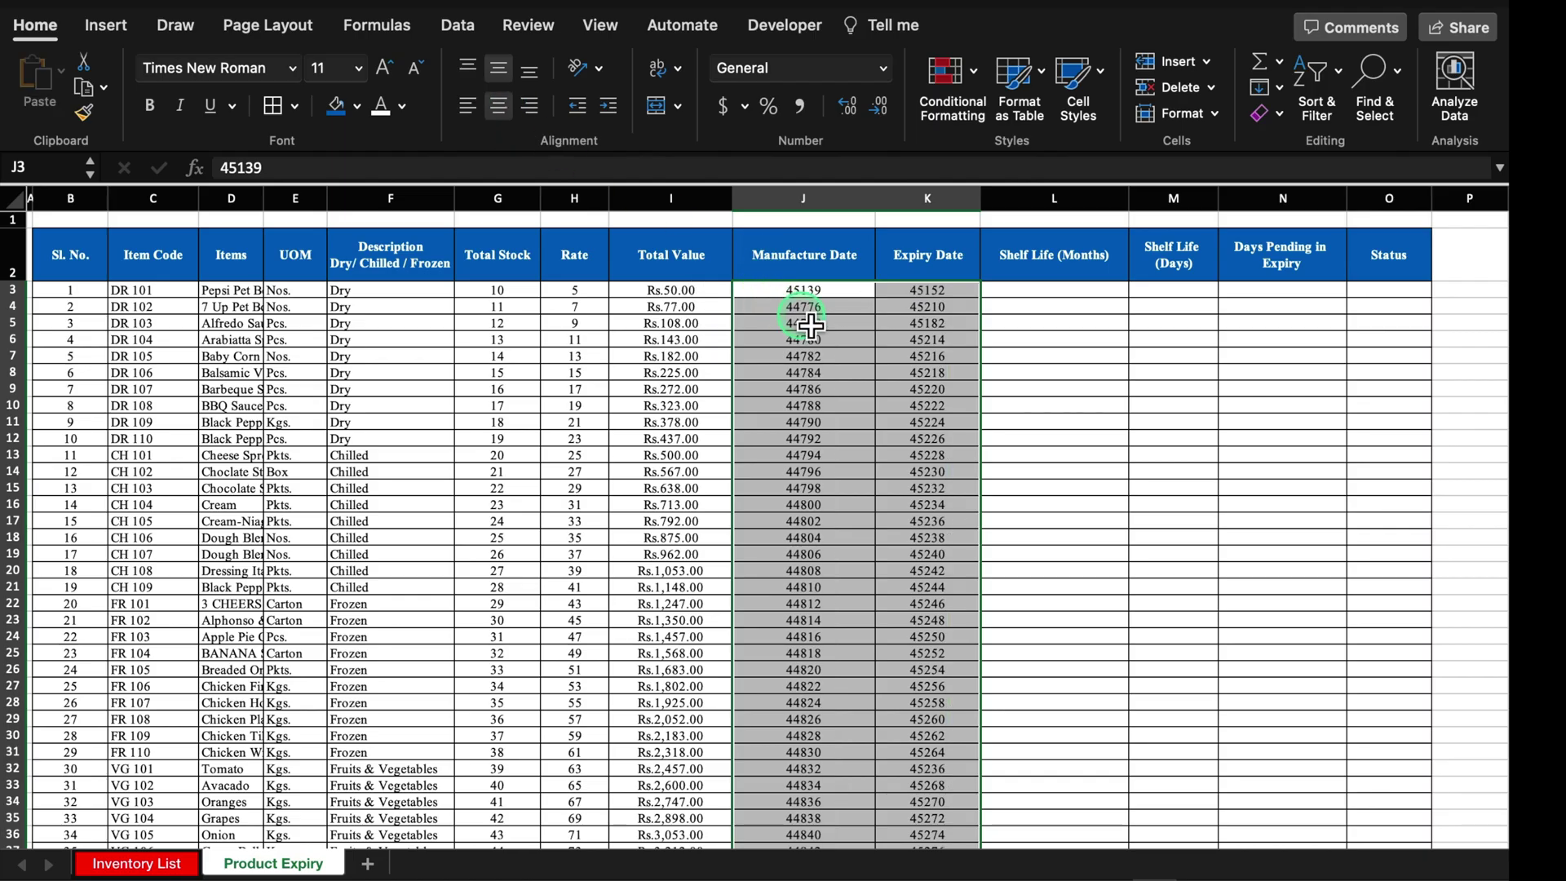
# Format the pasted Manufacture Date and Expiry Date values as dates of the 14-Mar-12 type.
pyautogui.rightClick(797, 317)
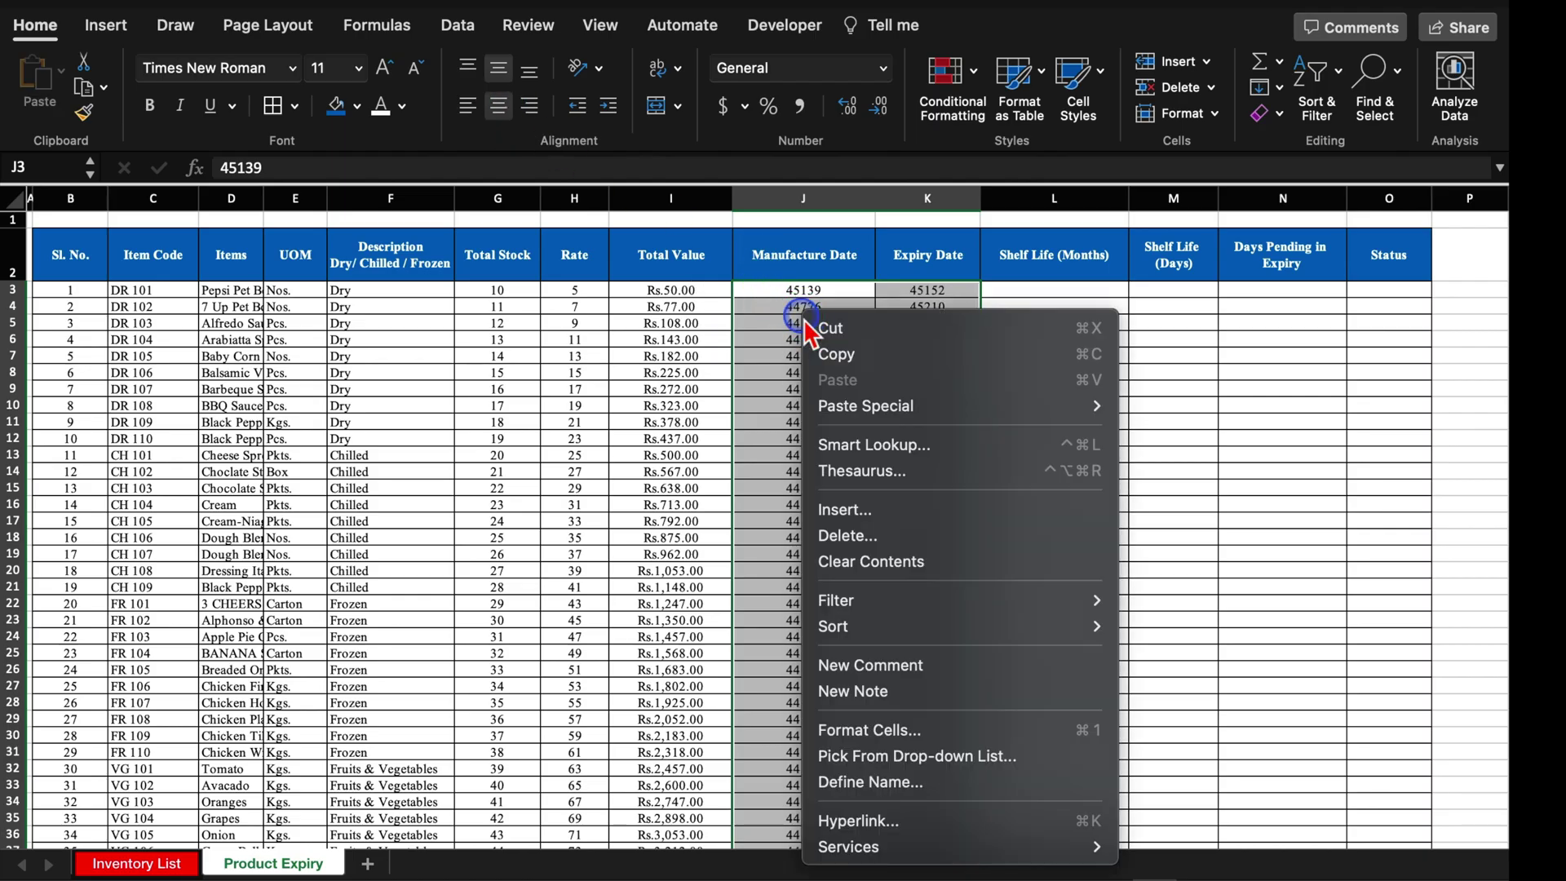
pyautogui.click(932, 730)
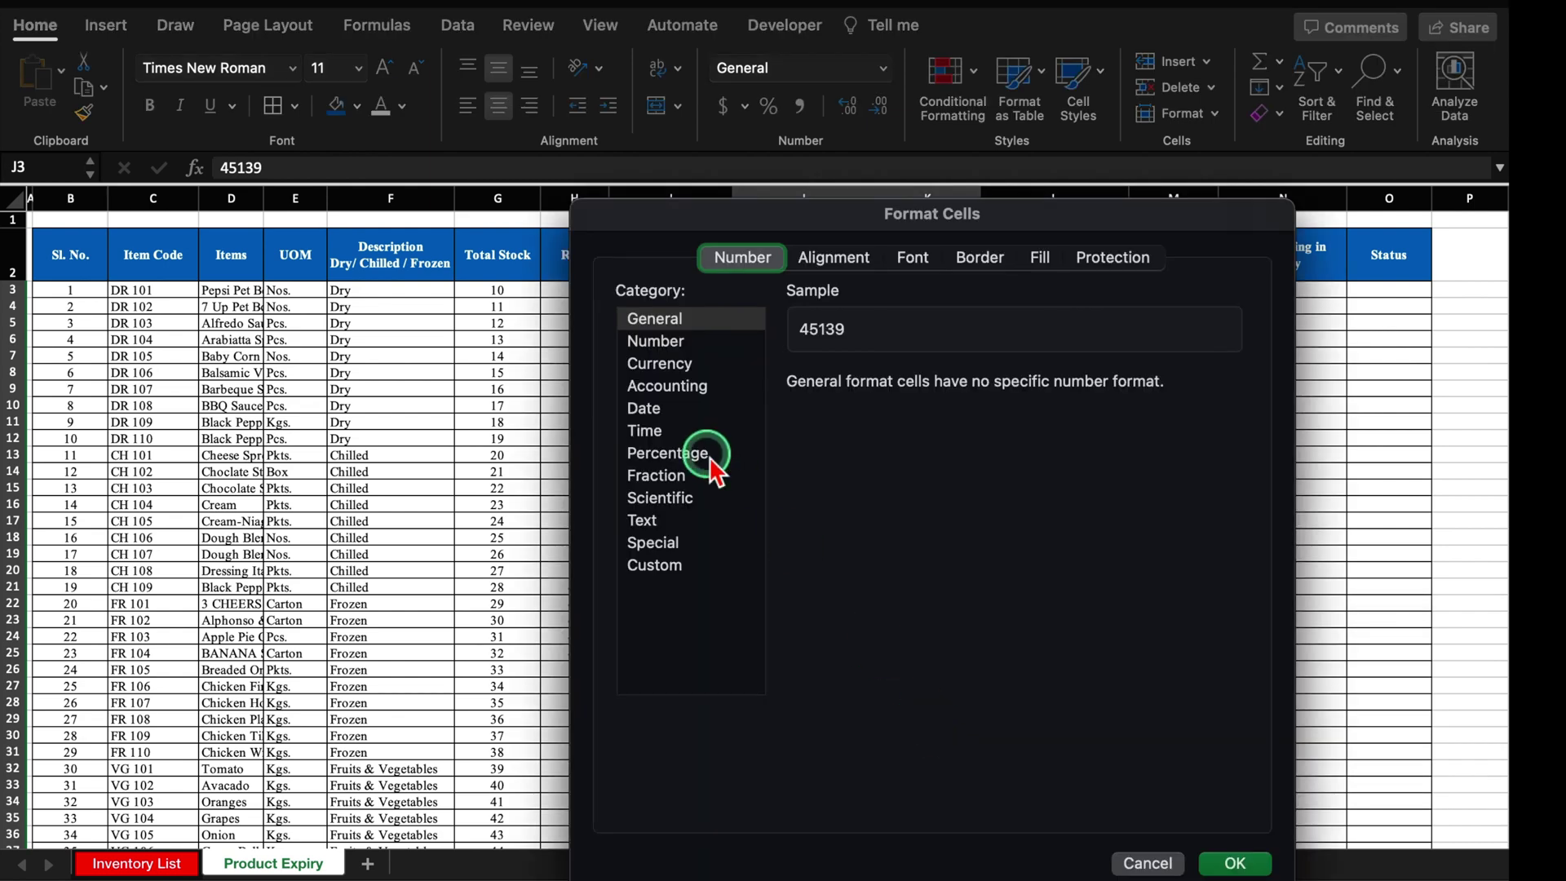
pyautogui.click(652, 410)
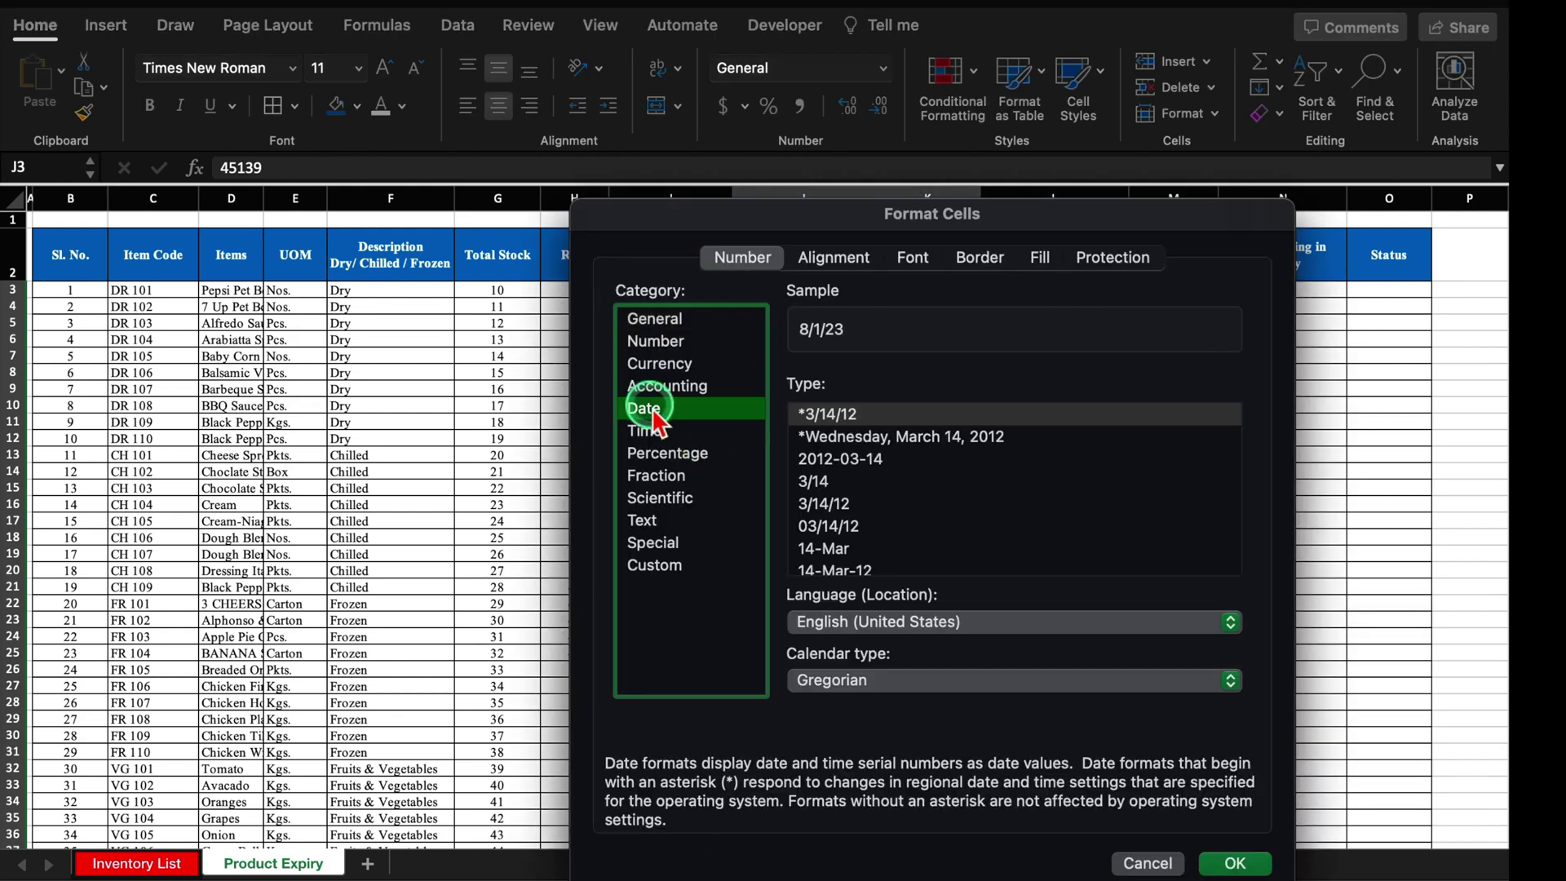
pyautogui.click(843, 570)
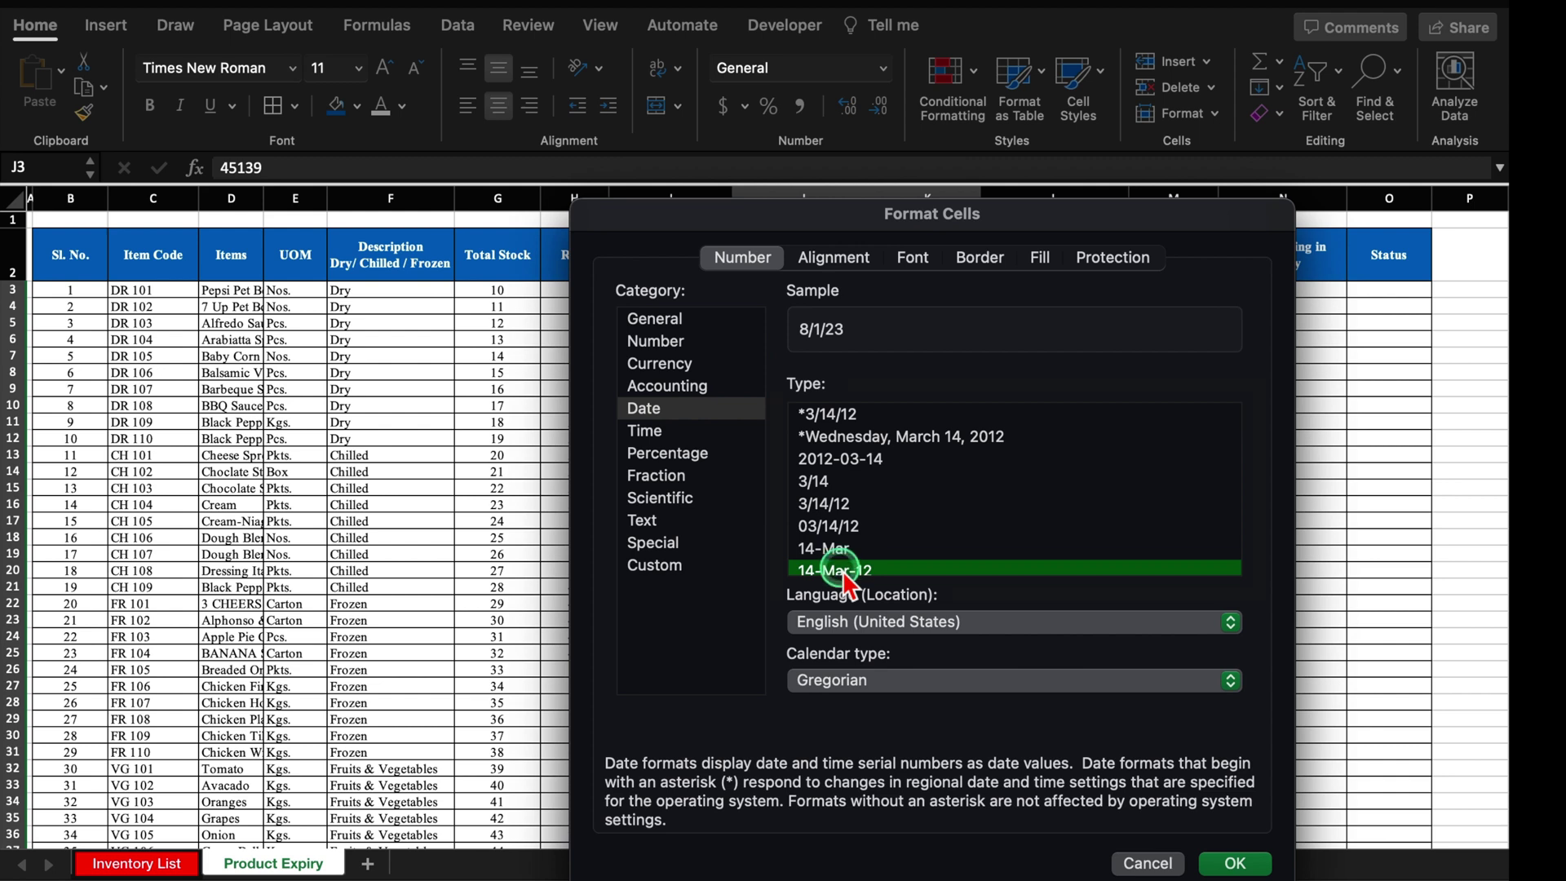
pyautogui.click(1236, 863)
# Enter =K3-J3 in the first Shelf Life (Months) cell, L3.
pyautogui.click(1057, 300)
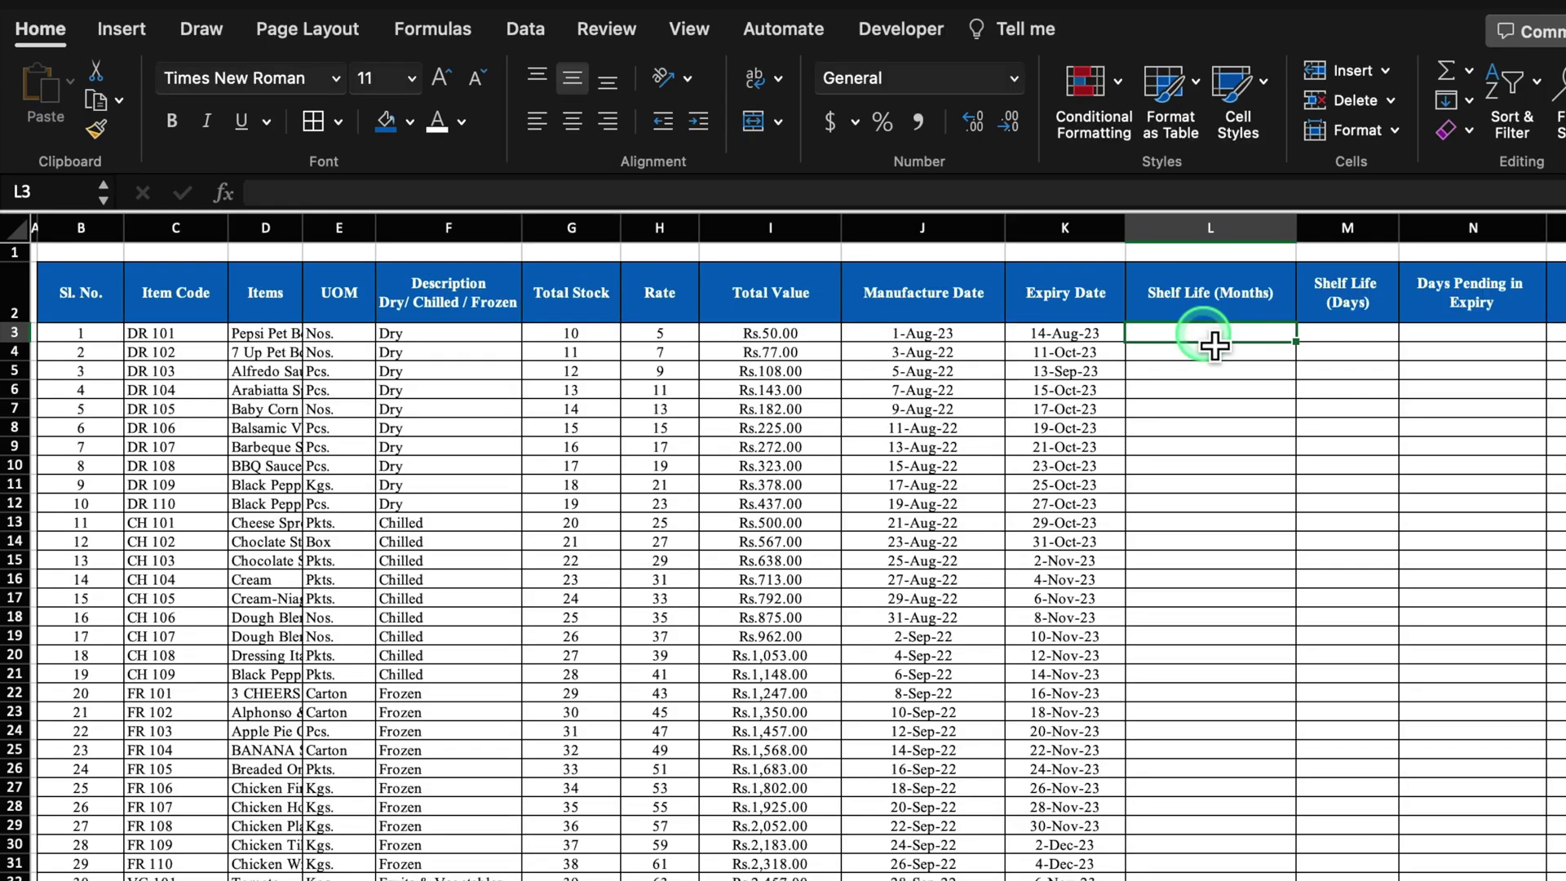
pyautogui.write('=')
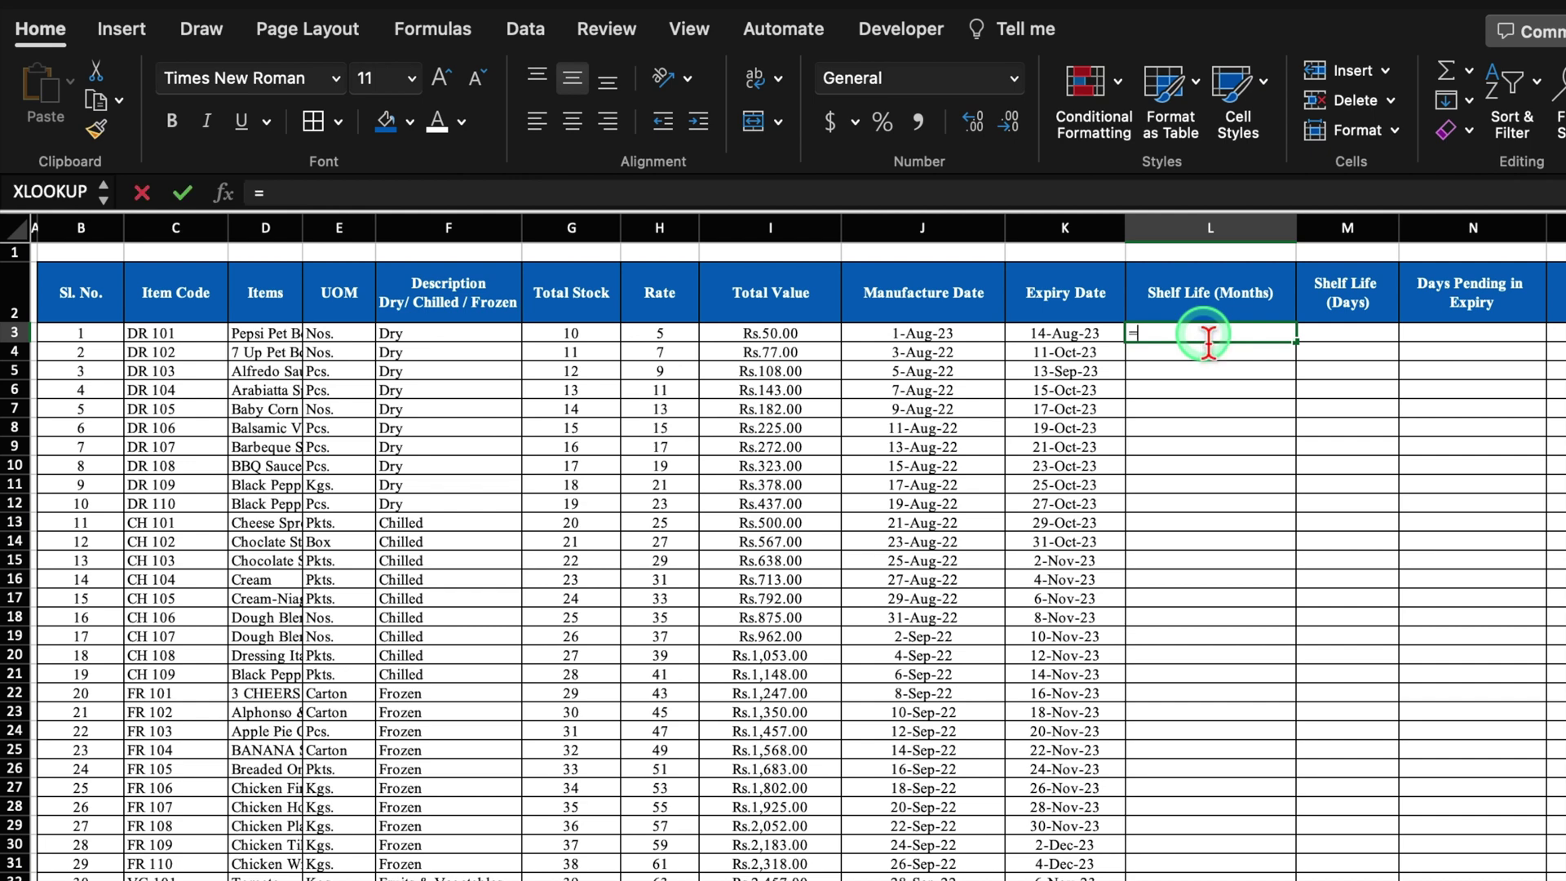
pyautogui.click(1091, 337)
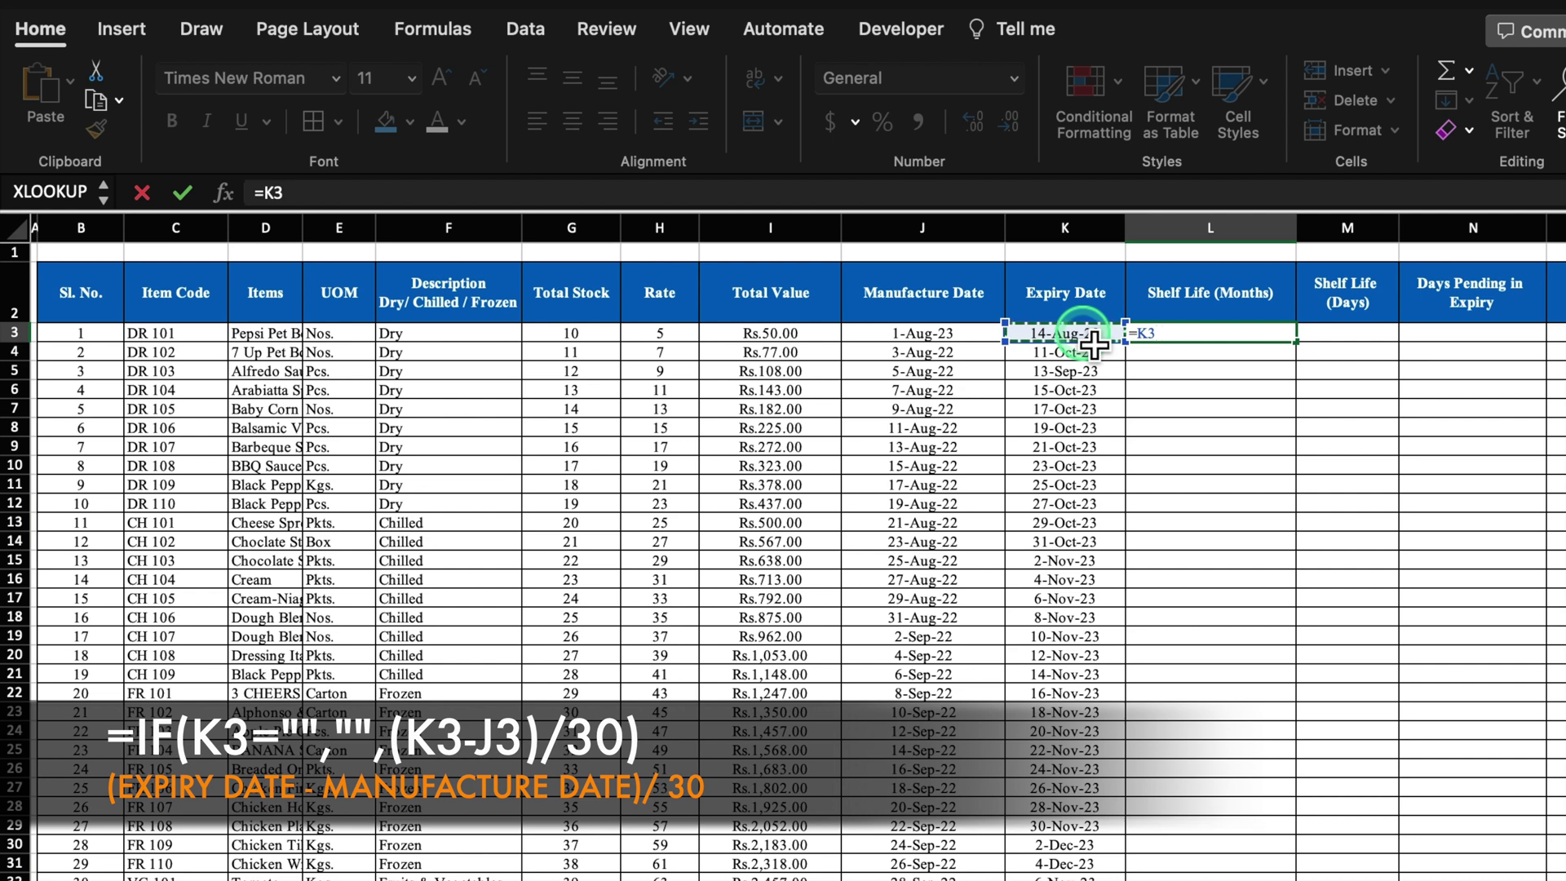
pyautogui.write('-')
pyautogui.click(987, 334)
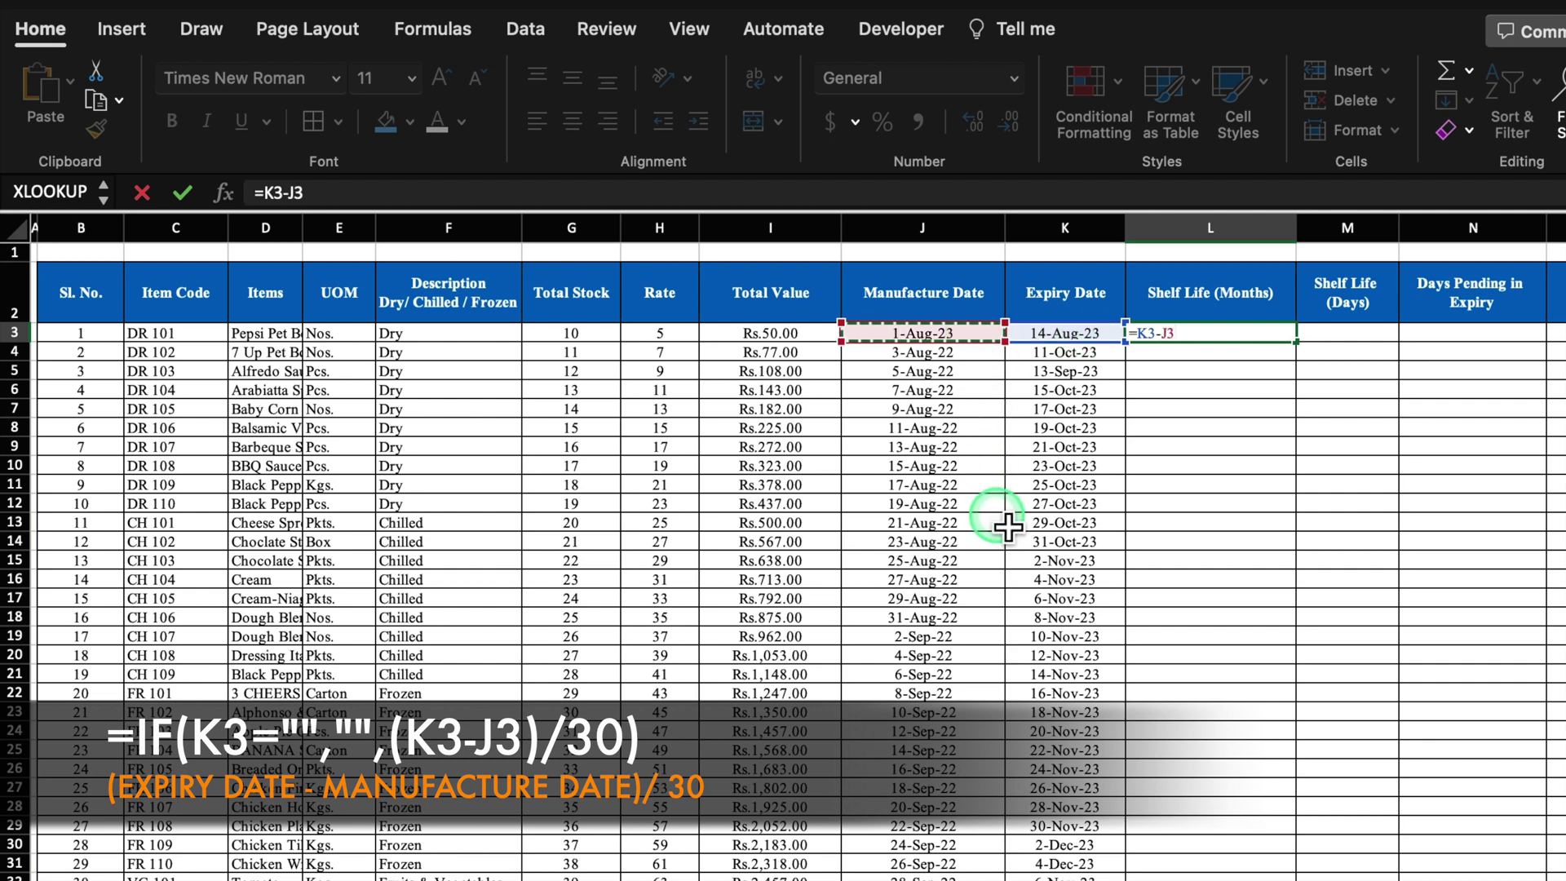
pyautogui.press('Return')
# Centre the Shelf Life (Months), Shelf Life (Days) and Days Pending in Expiry columns horizontally.
pyautogui.click(1223, 226)
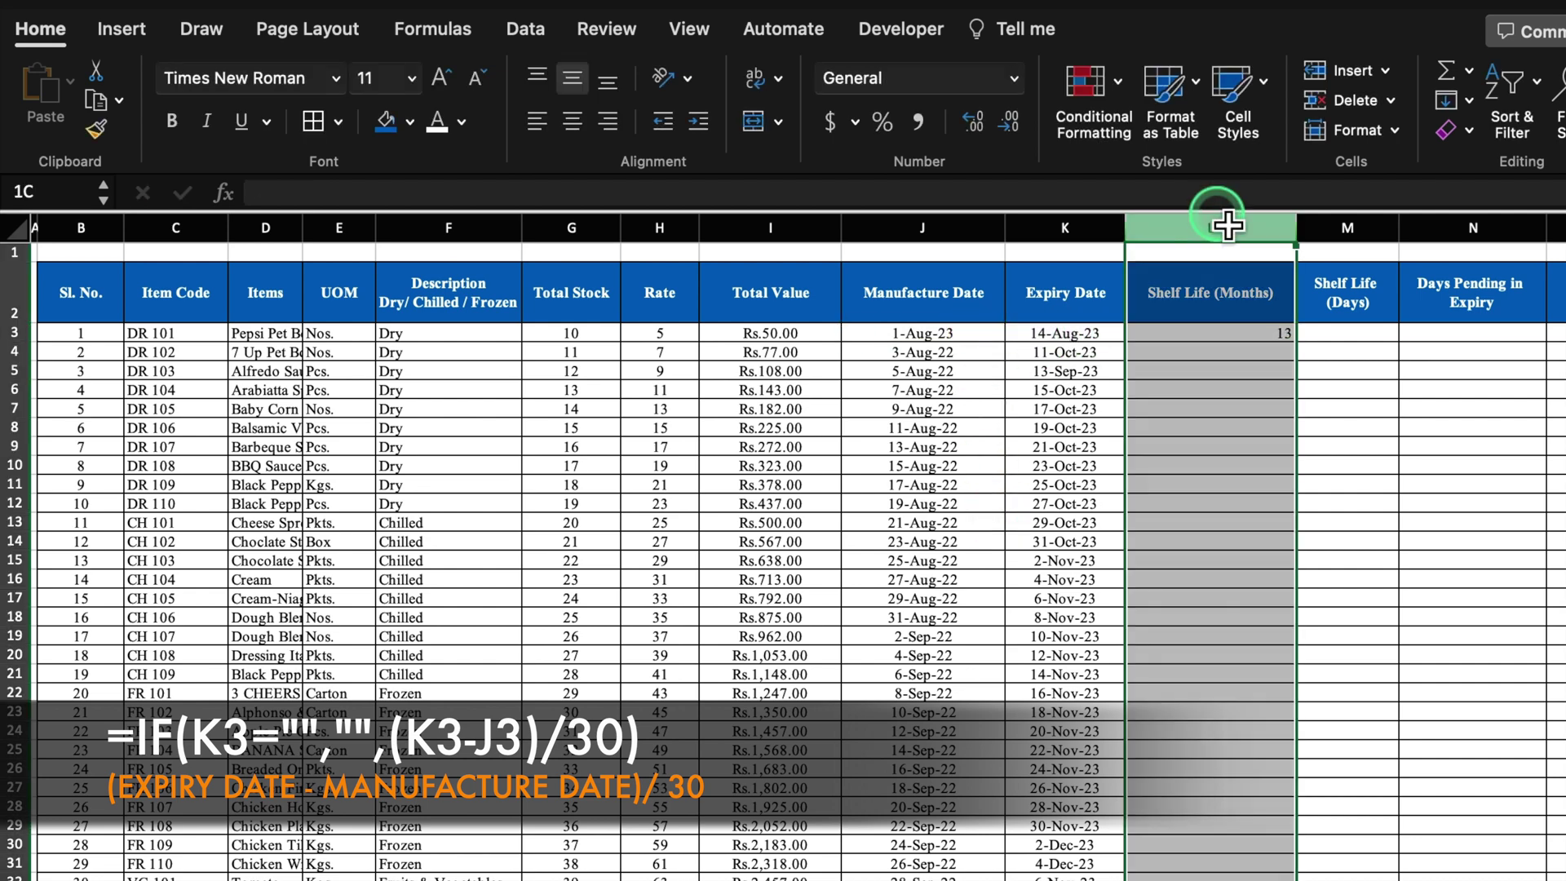
pyautogui.moveTo(1228, 227); pyautogui.dragTo(1468, 235)
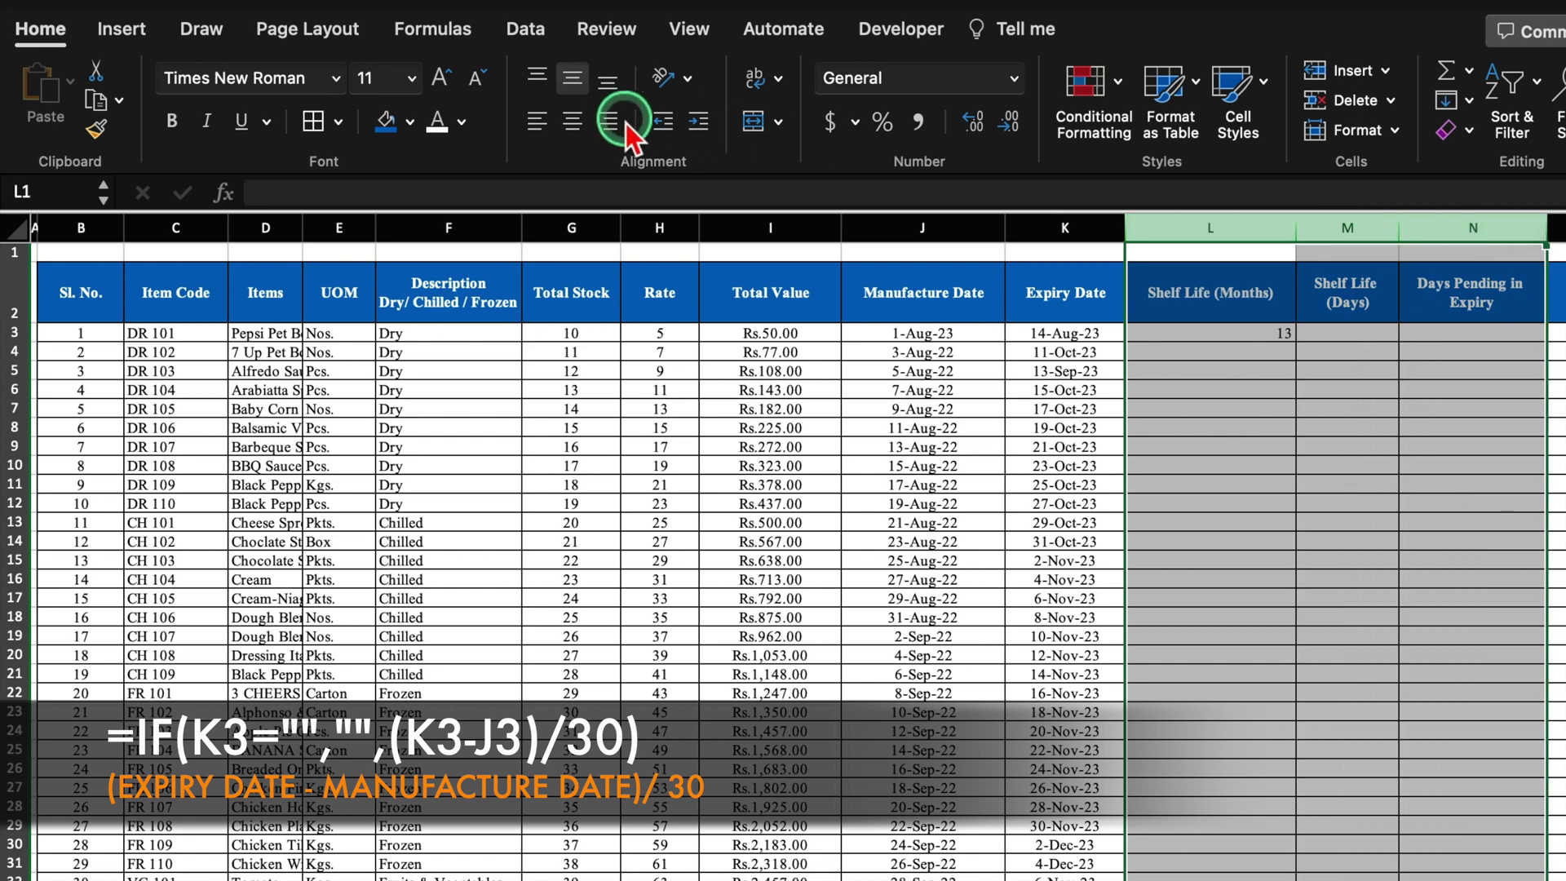
pyautogui.click(575, 121)
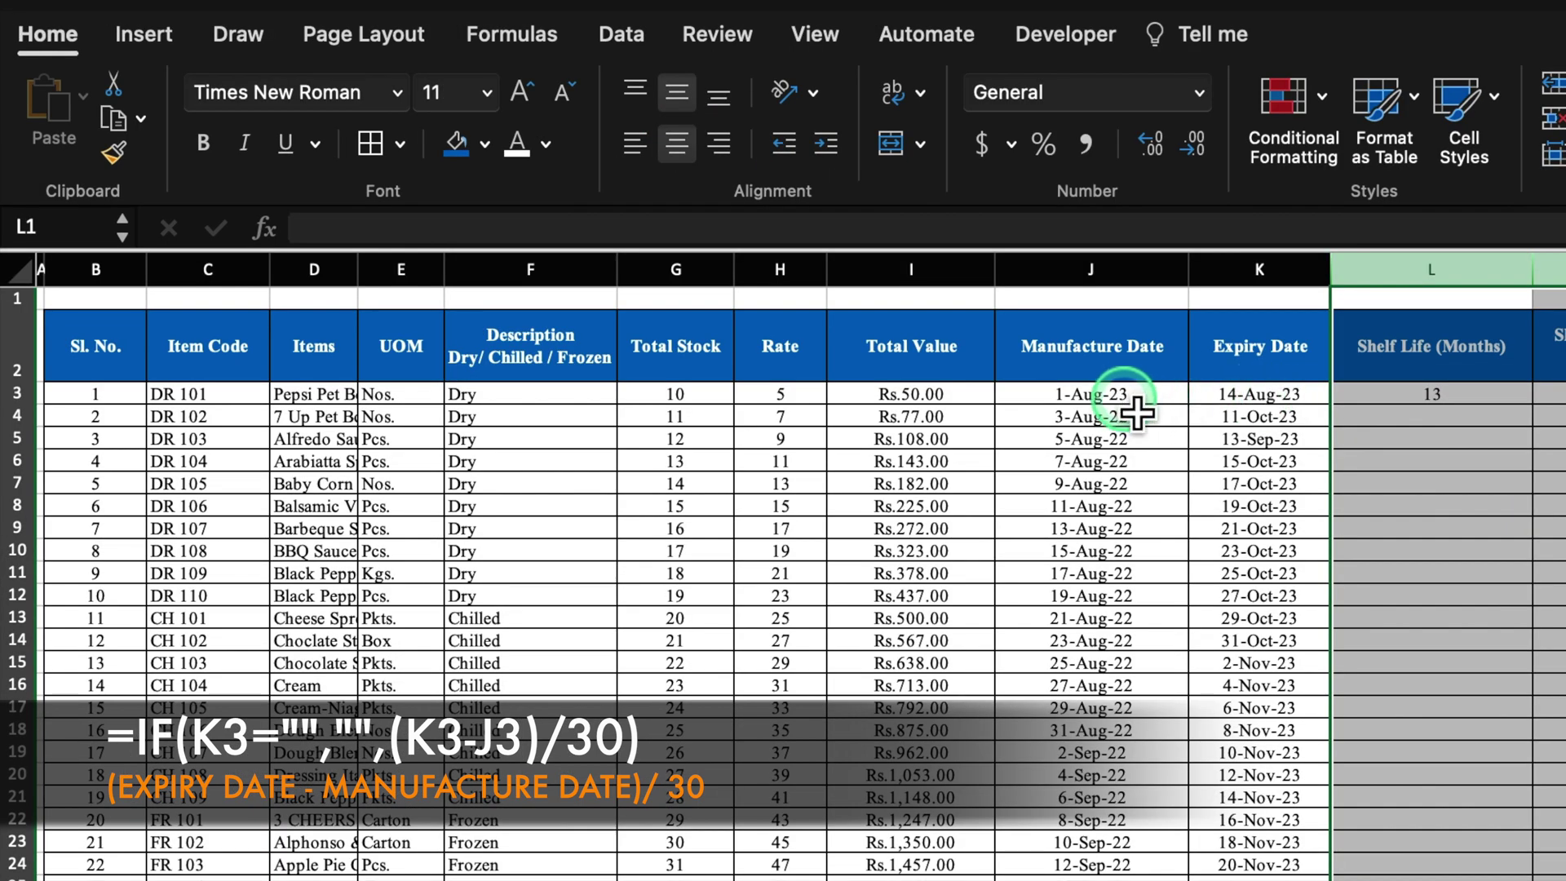
# Change the manufacture date in J3 to 8/1/2022.
pyautogui.click(1129, 398)
pyautogui.click(452, 233)
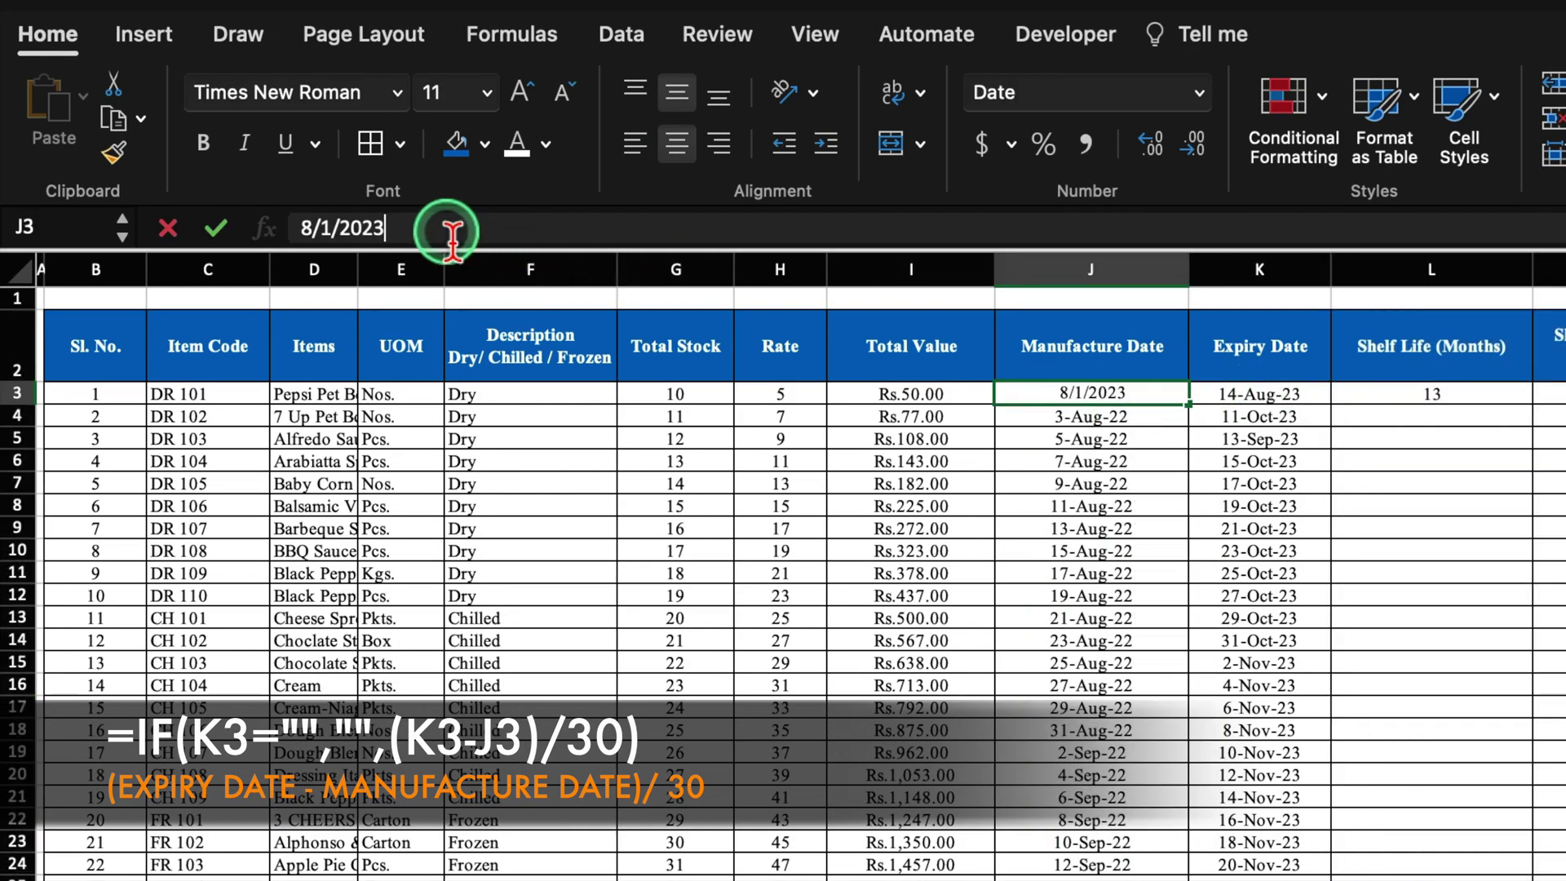
pyautogui.press('BackSpace')
pyautogui.write('2')
# Change the Shelf Life (Months) formula in L3 to =(K3-J3)/30 and fill it down to L11.
pyautogui.click(1431, 394)
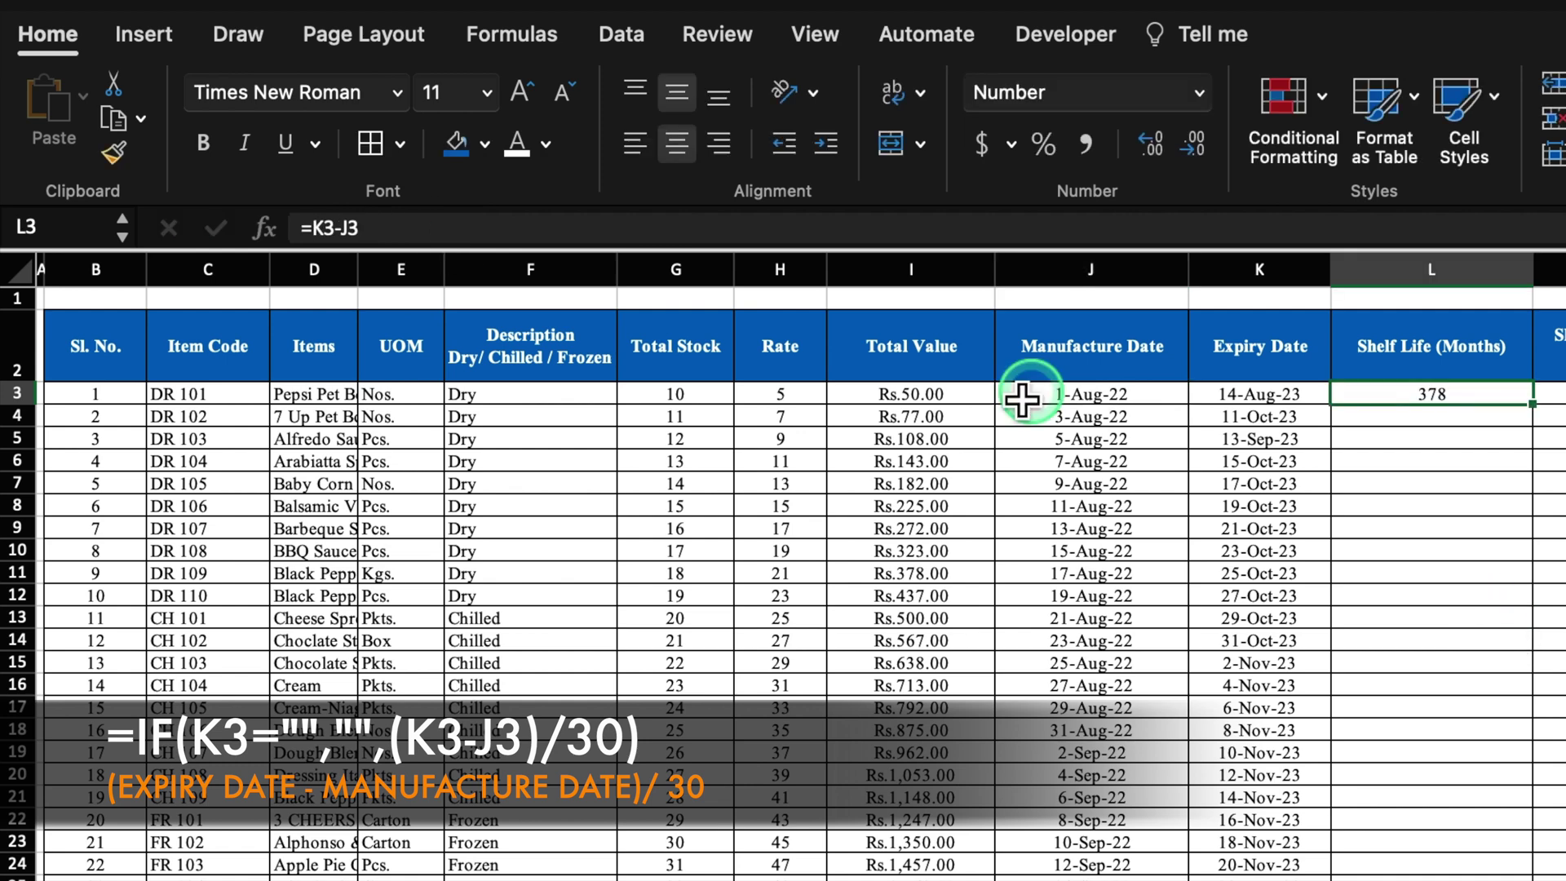
pyautogui.click(522, 234)
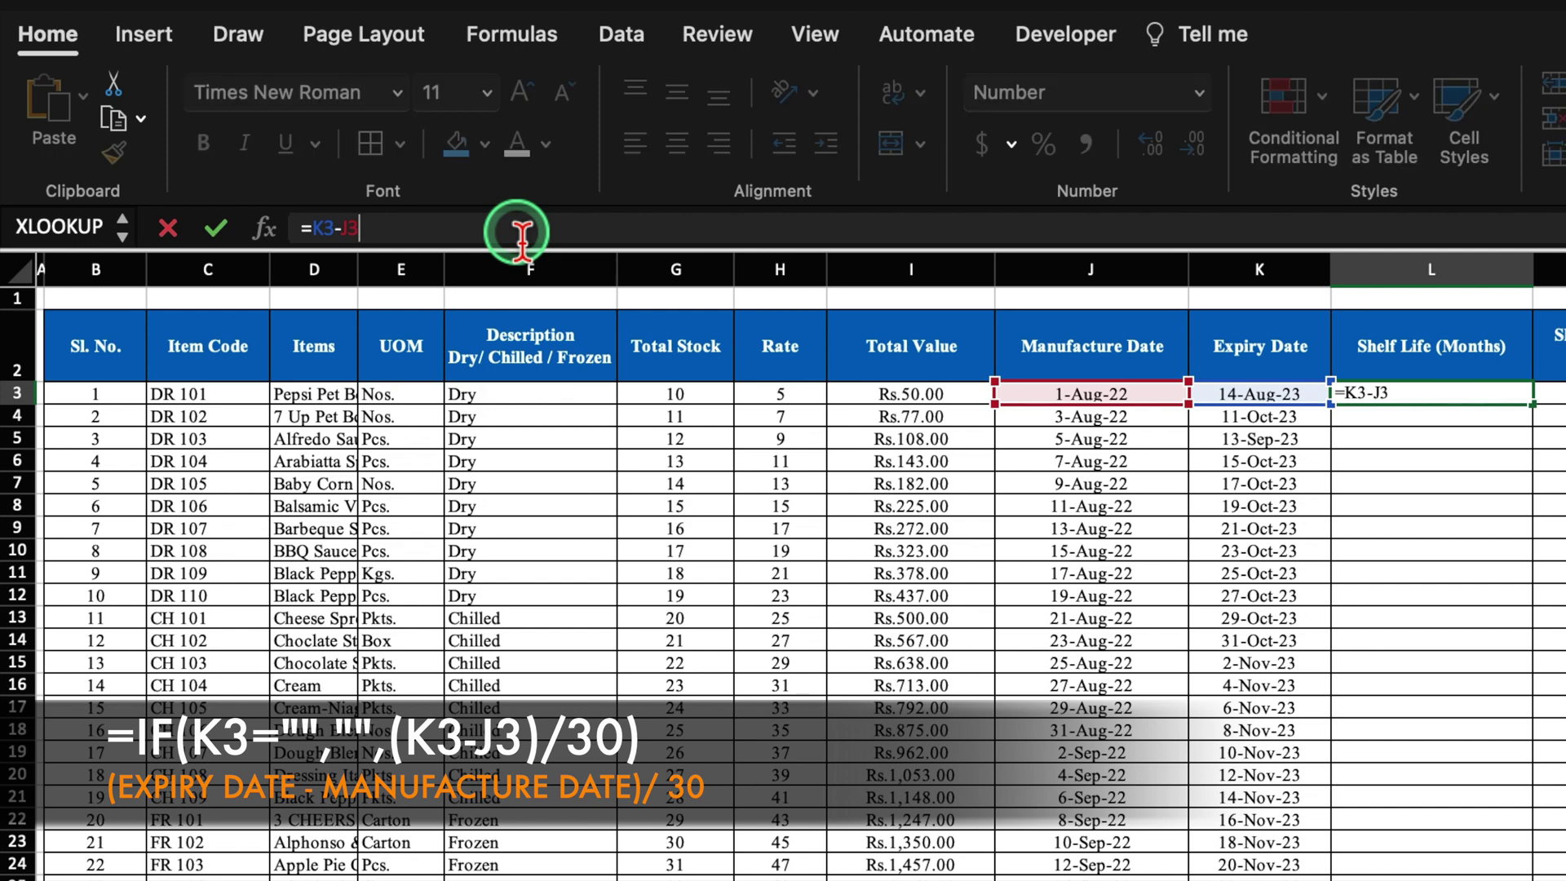
pyautogui.write(')')
pyautogui.click(314, 229)
pyautogui.write('(')
pyautogui.click(451, 235)
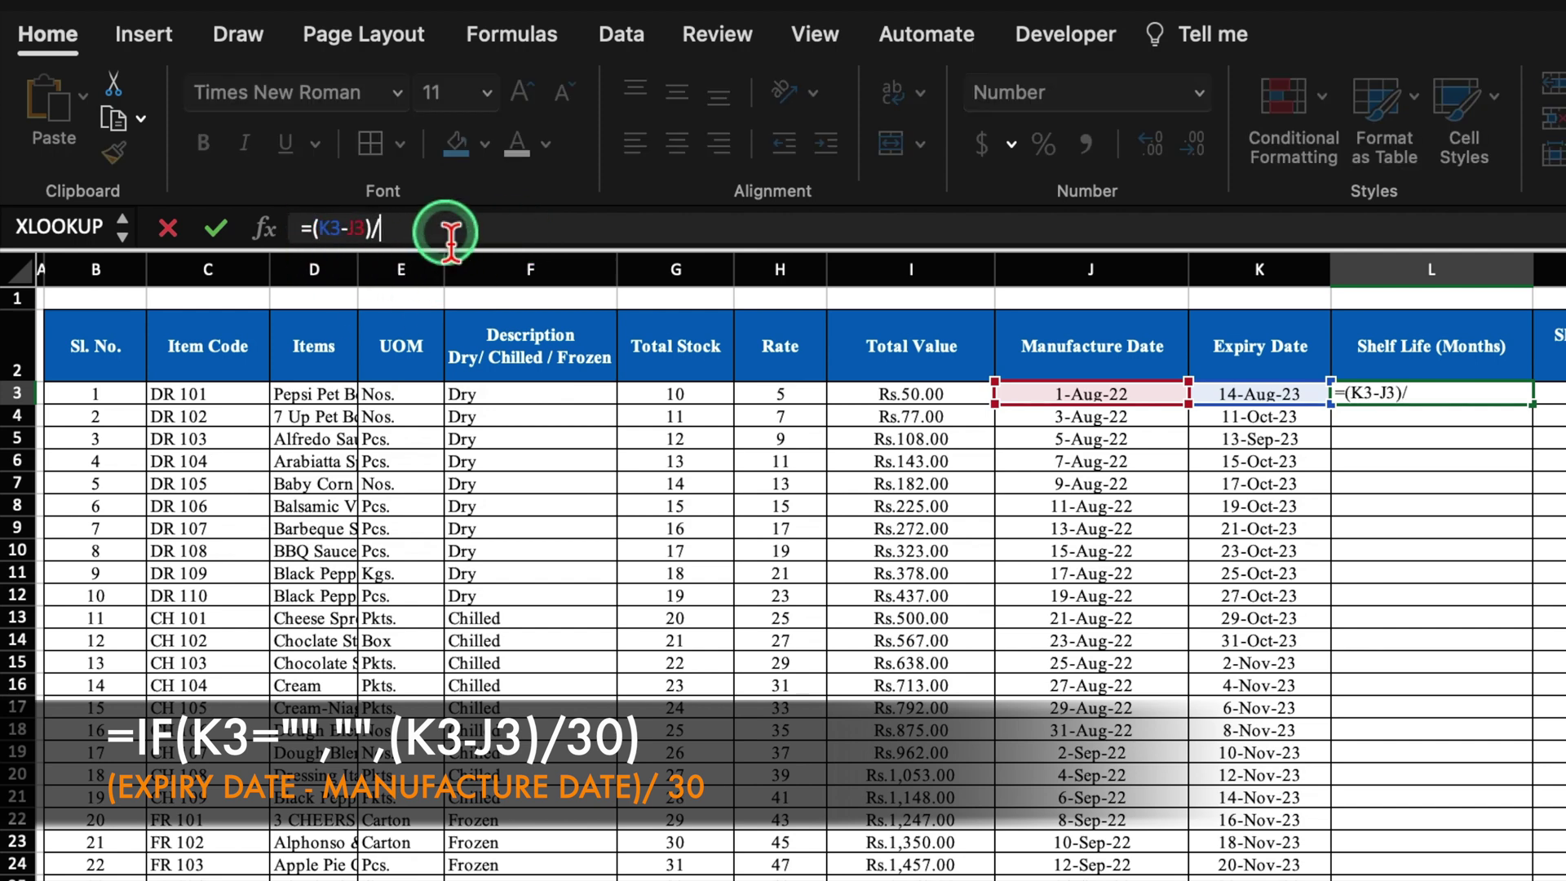
pyautogui.press('Return')
pyautogui.click(1482, 398)
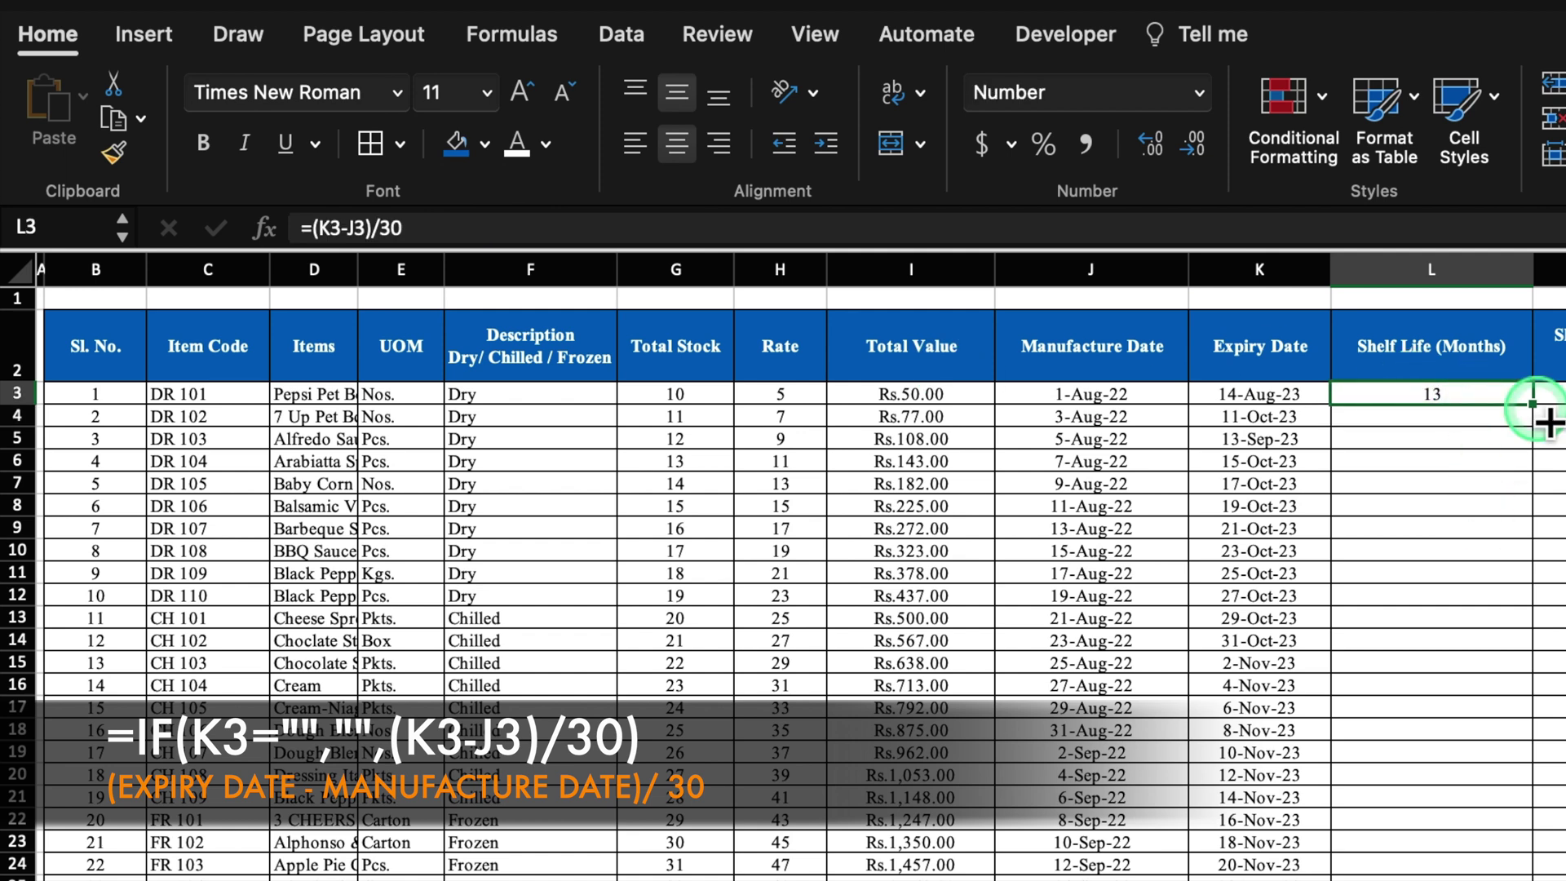
pyautogui.moveTo(1534, 404); pyautogui.dragTo(1534, 581)
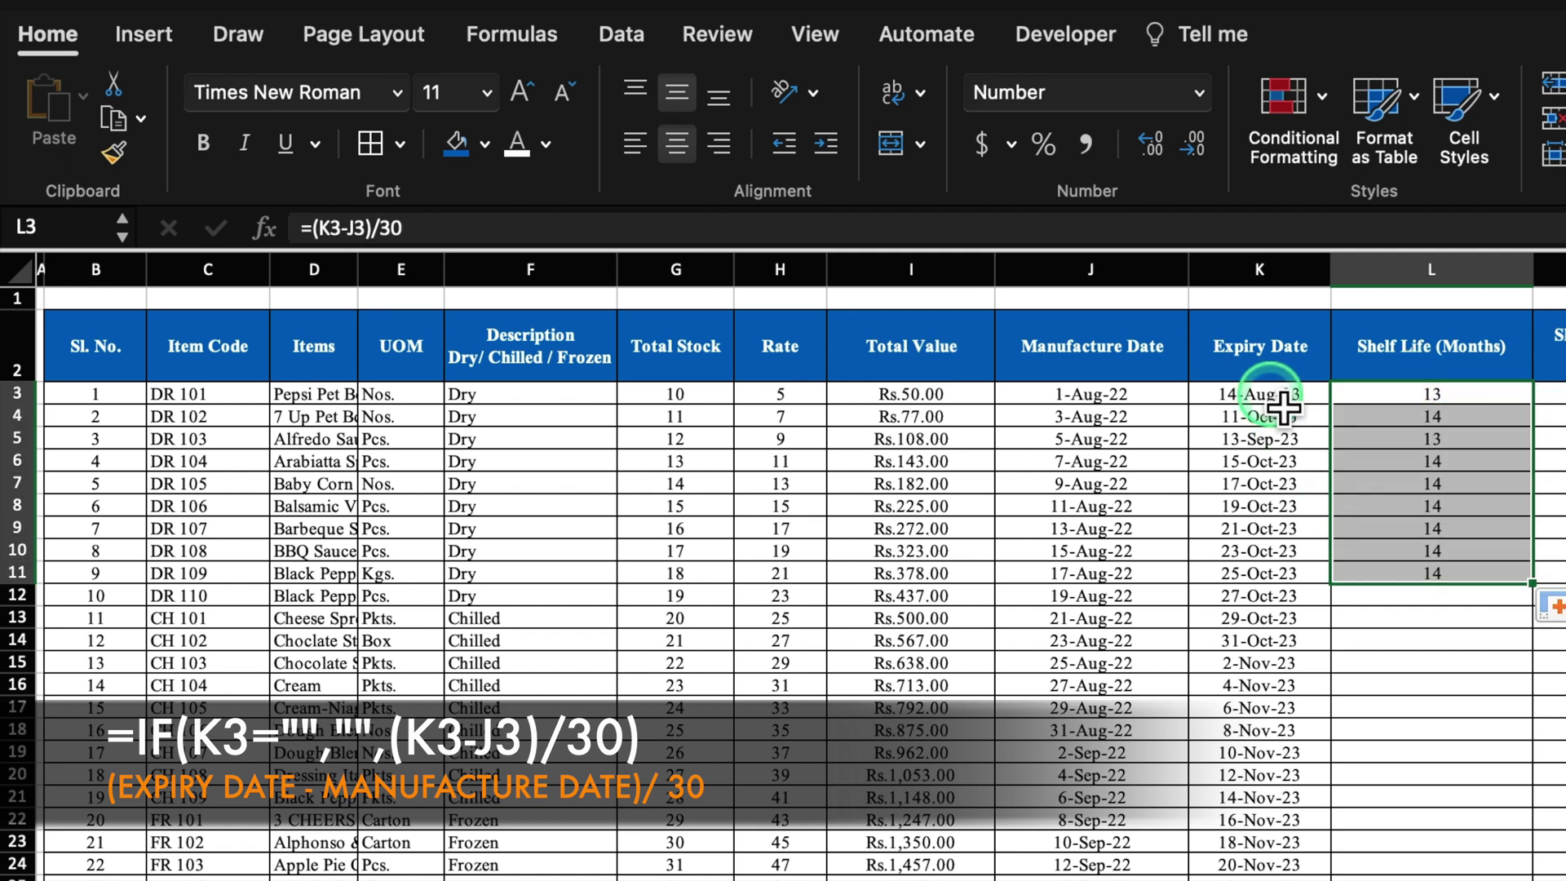
# Clear the expiry dates in K3:K10.
pyautogui.moveTo(1283, 406); pyautogui.dragTo(1292, 558)
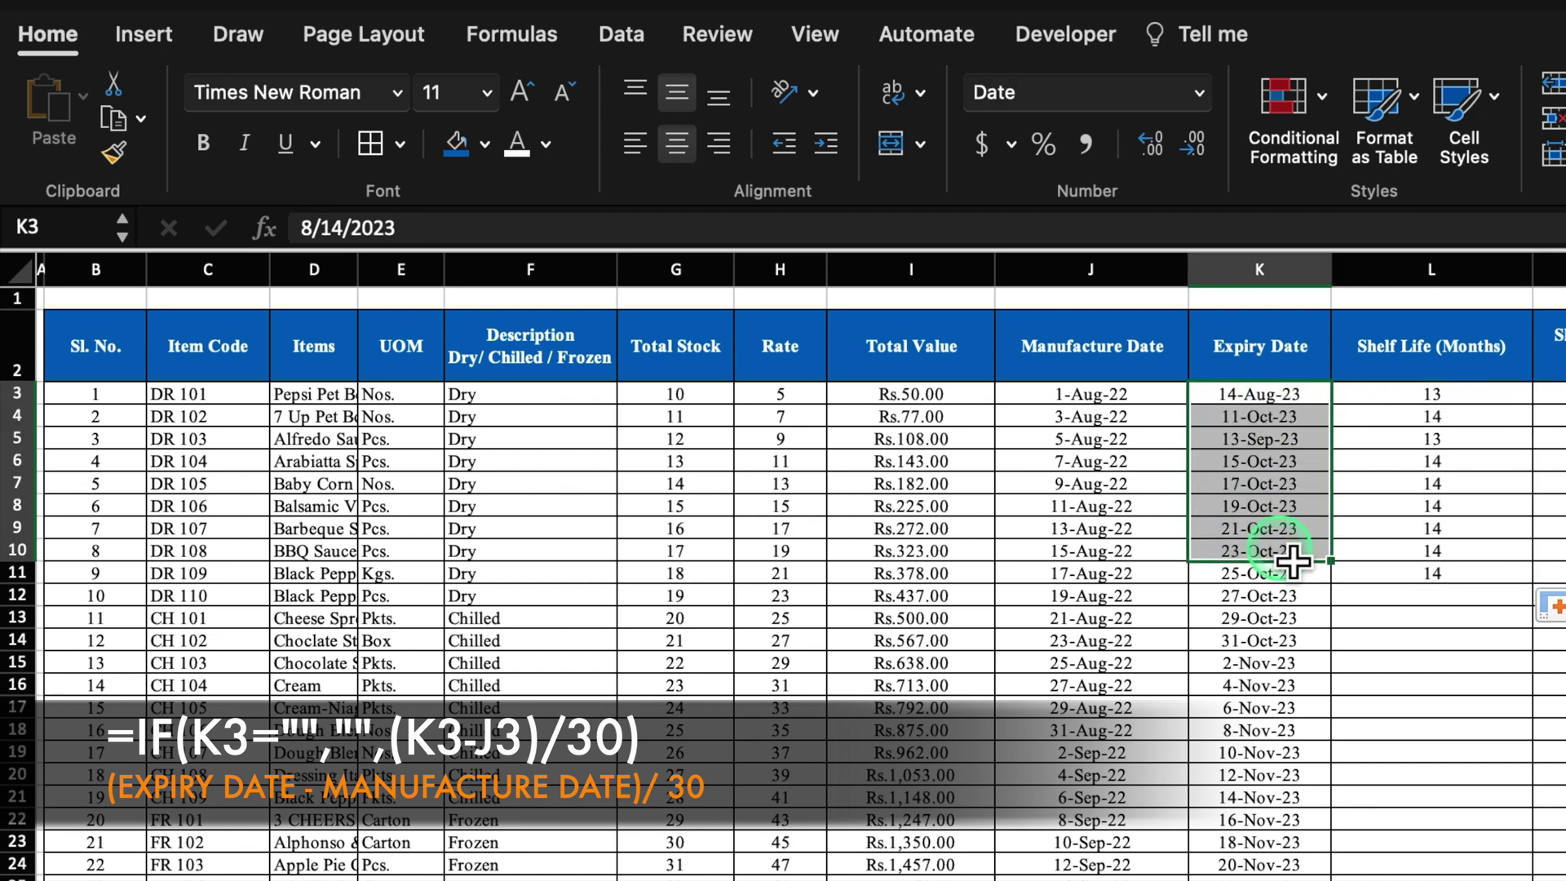
pyautogui.press('Delete')
# Change the L3 formula to =IF(K3="","",(K3-J3)/30) and fill it down to L20.
pyautogui.click(1478, 401)
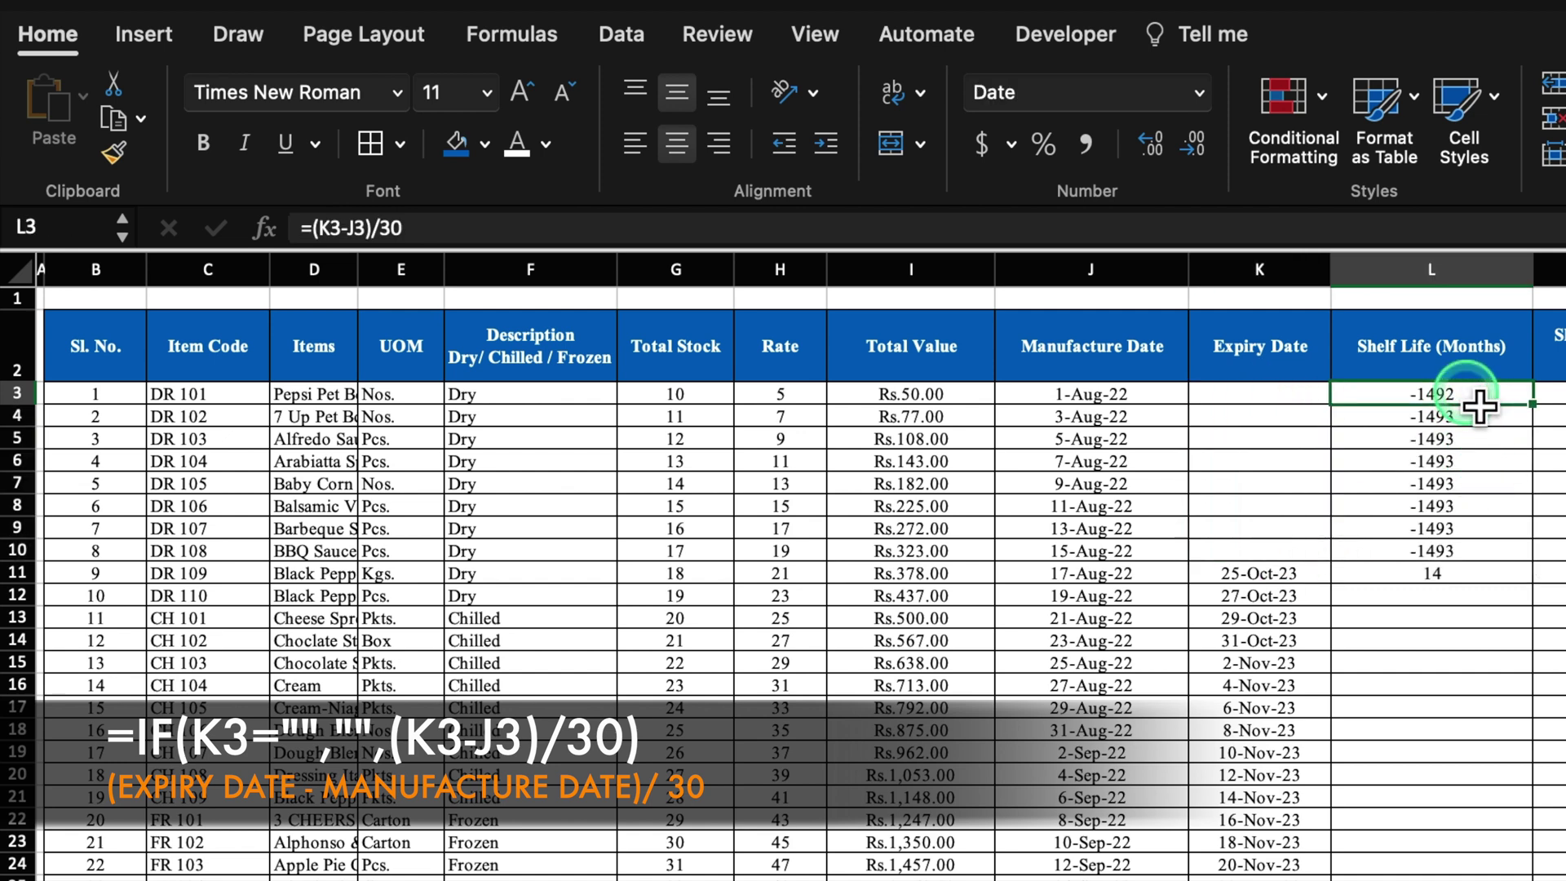
pyautogui.click(315, 231)
pyautogui.click(315, 229)
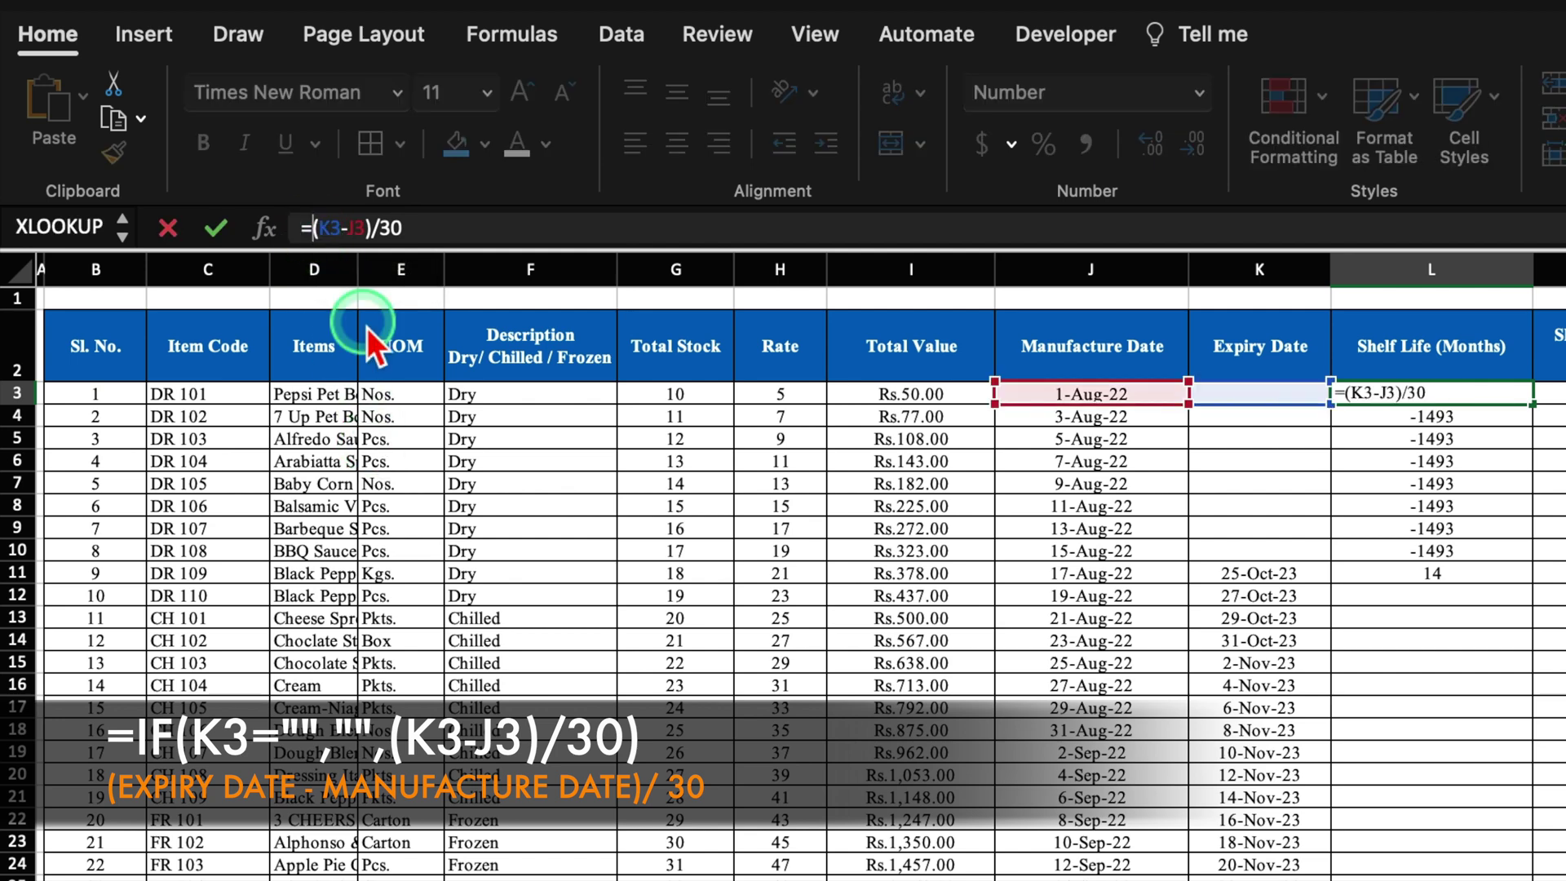
pyautogui.write('if')
pyautogui.doubleClick(364, 297)
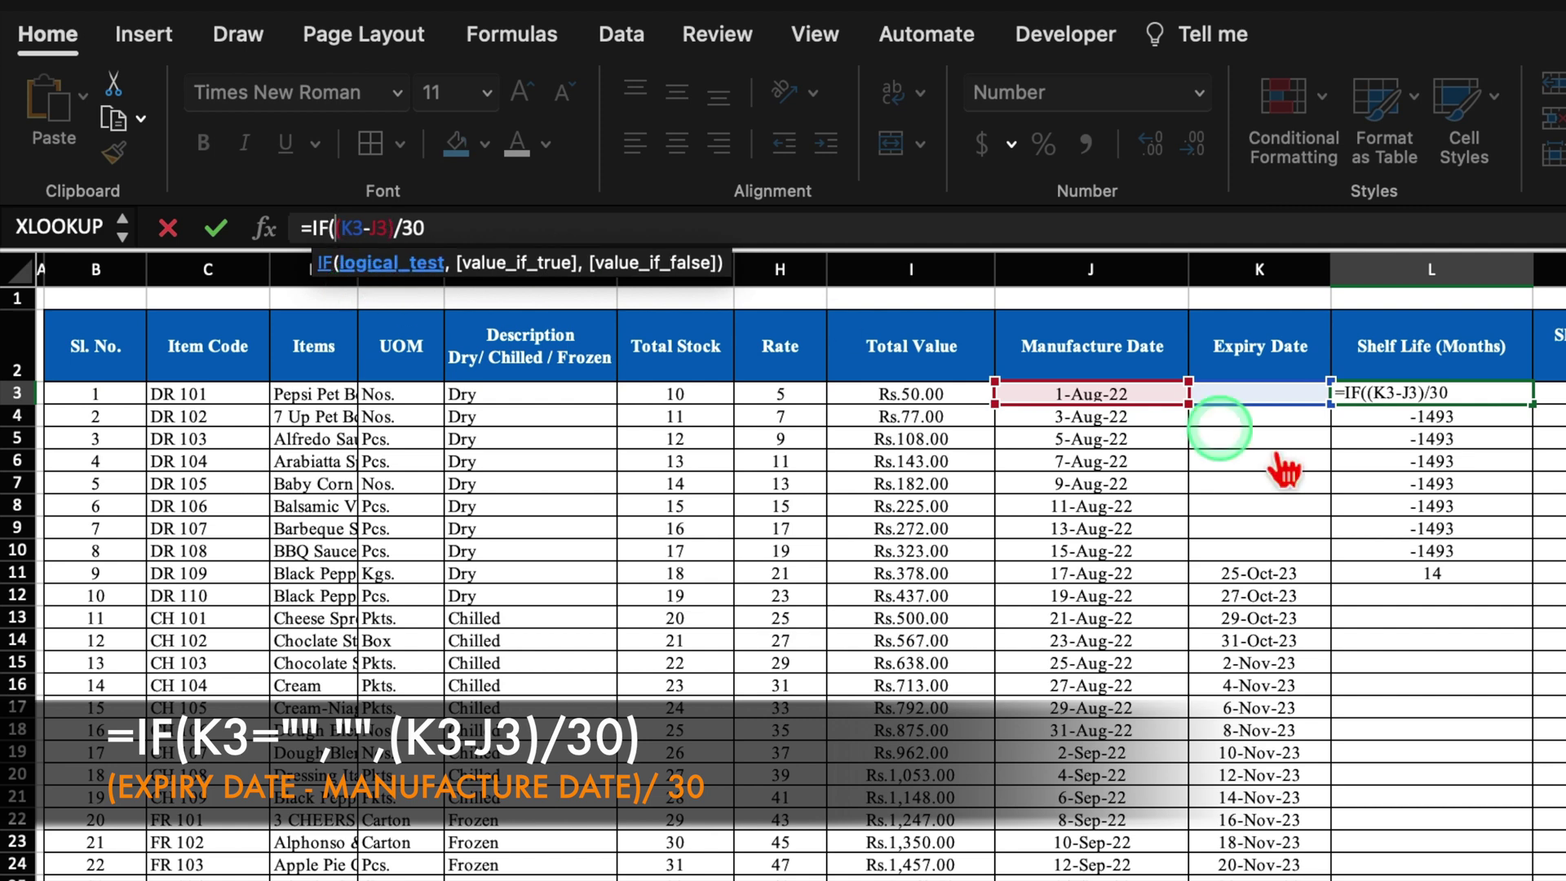
pyautogui.click(1297, 404)
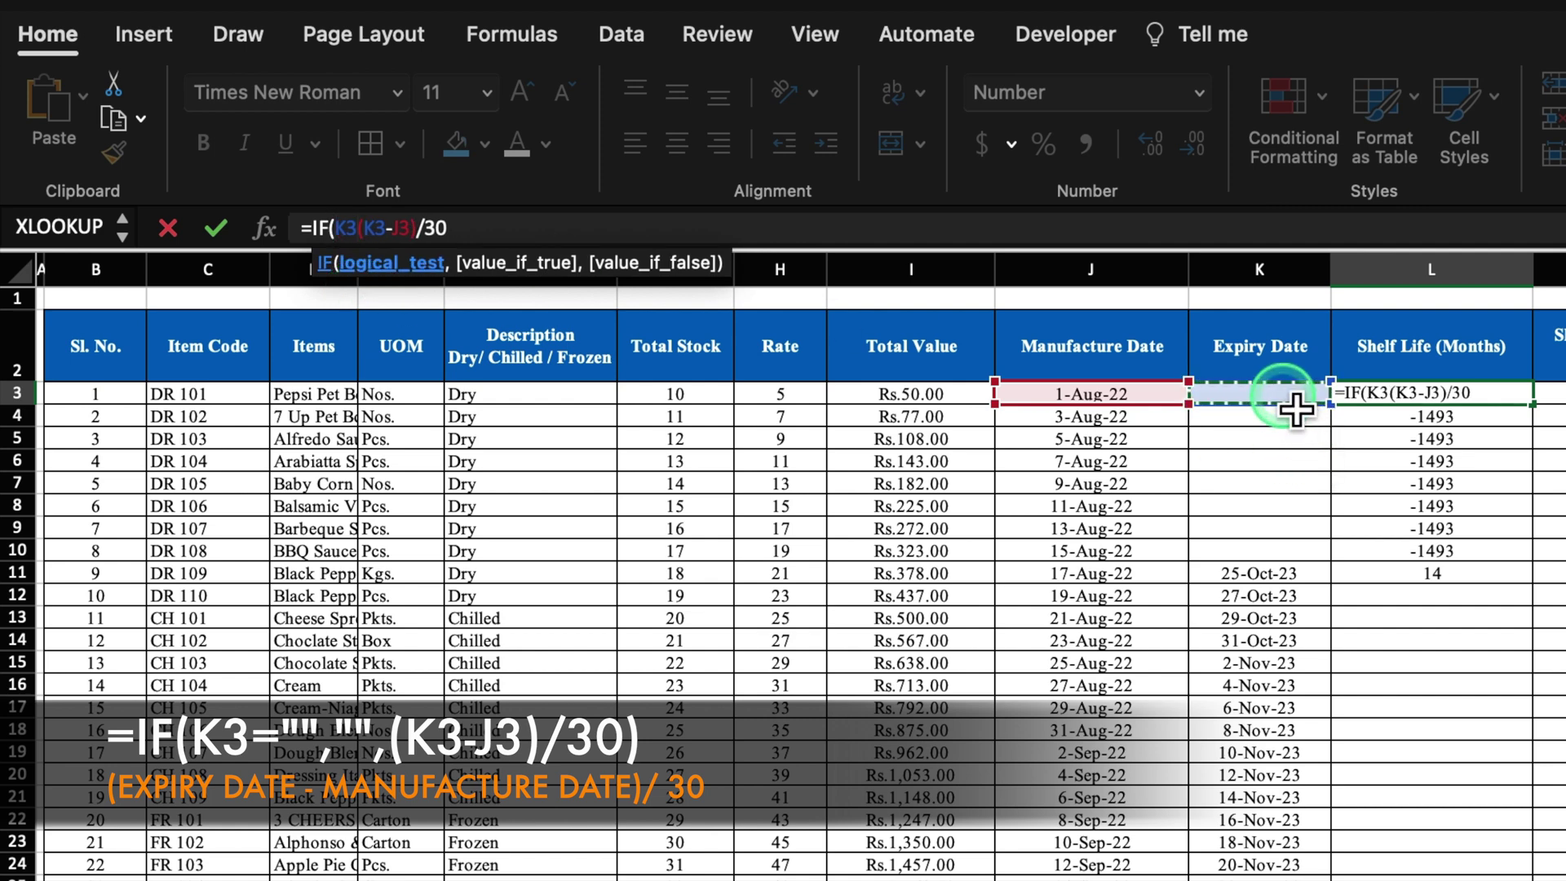
pyautogui.write('="",')
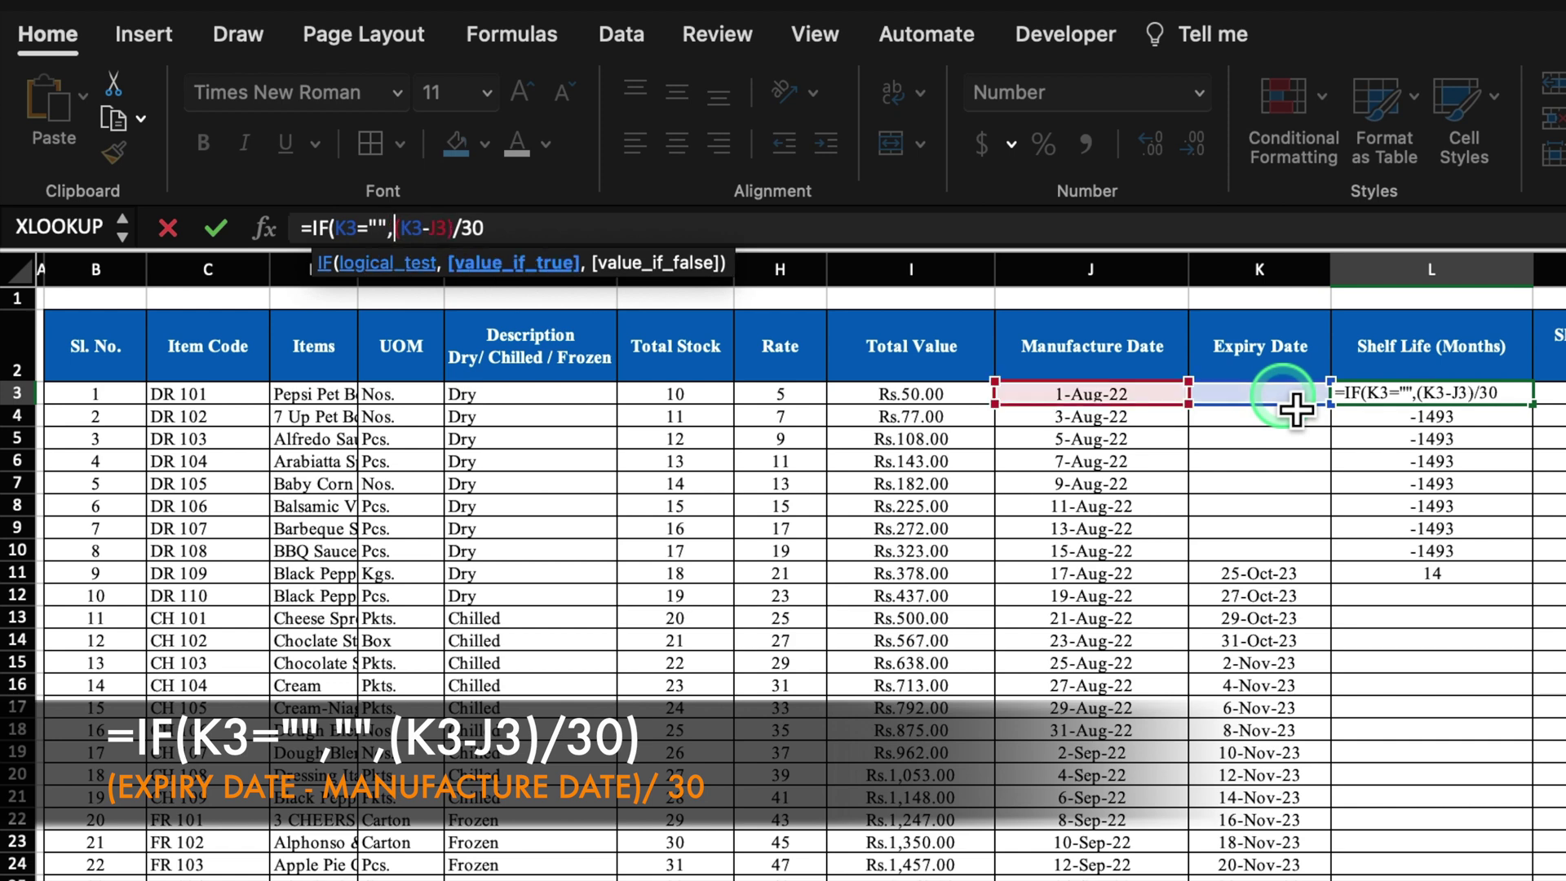
pyautogui.write('""')
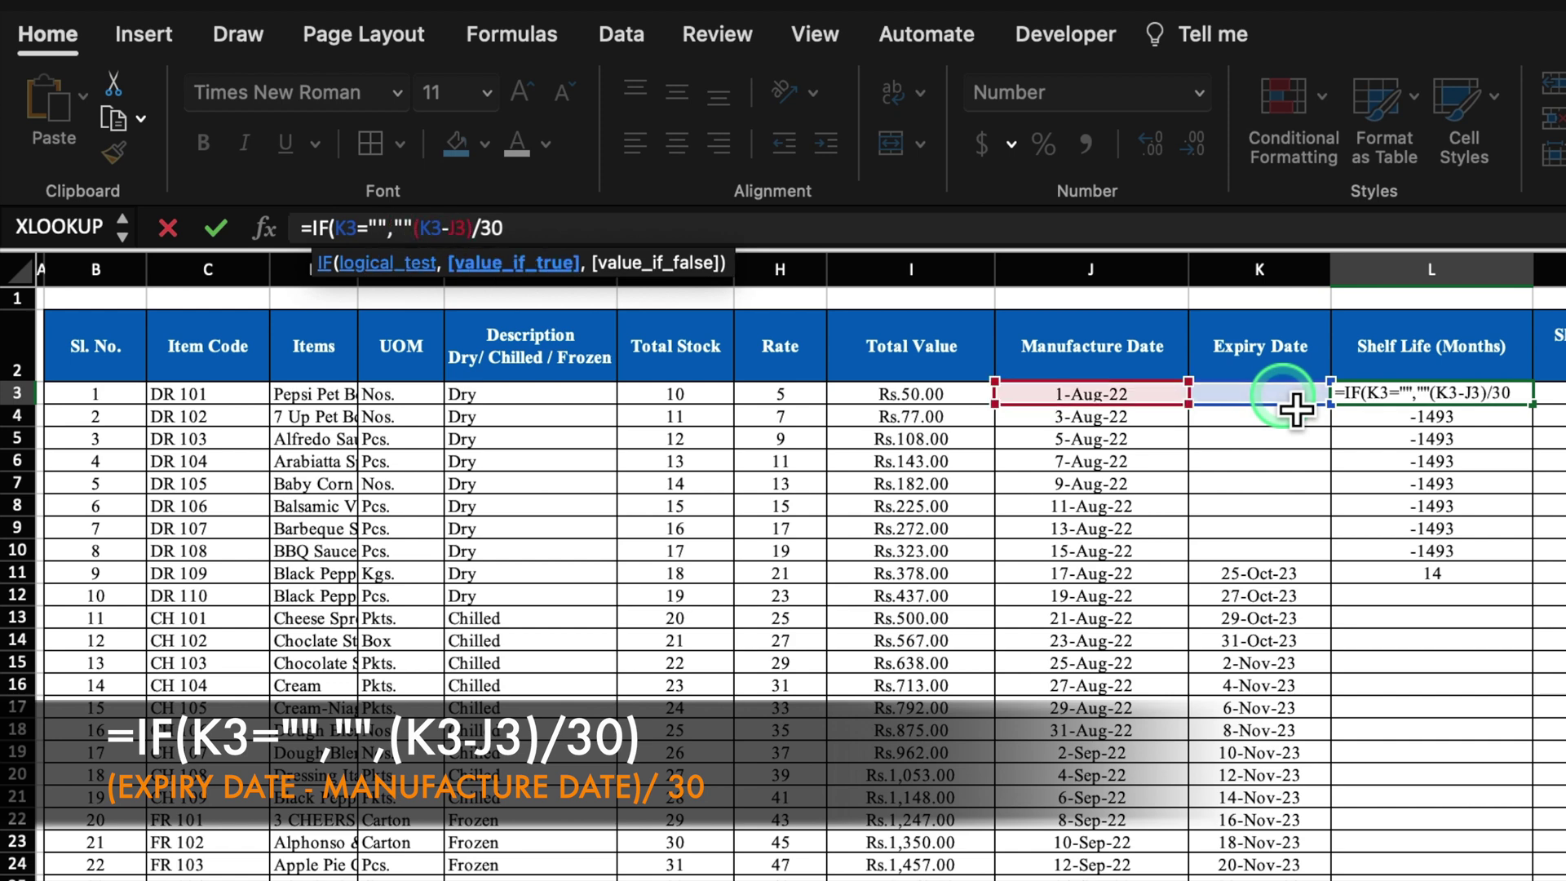
pyautogui.write(',')
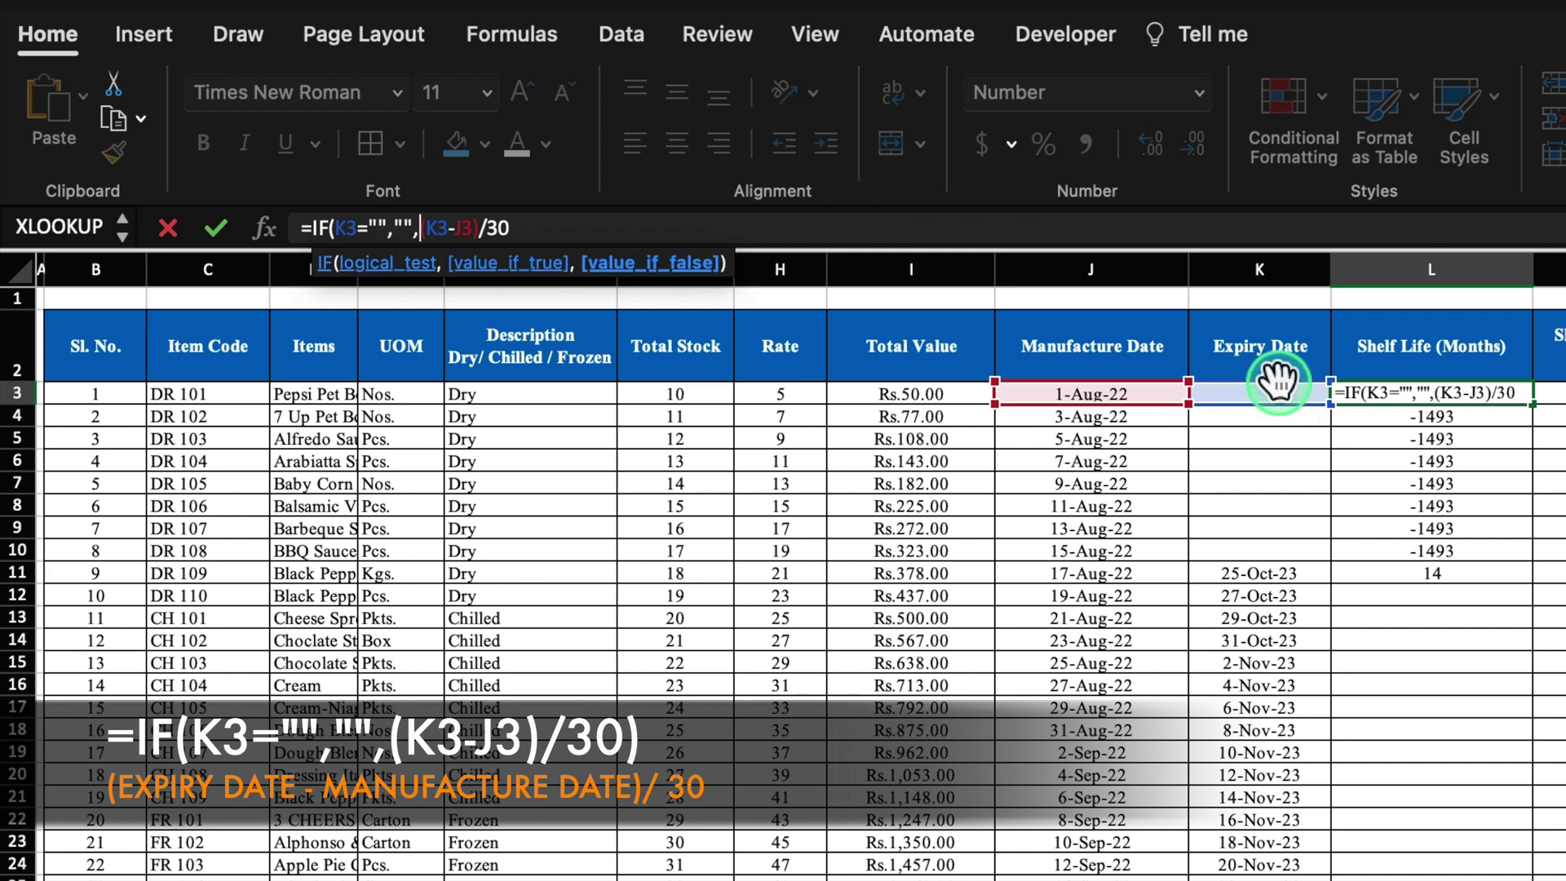
pyautogui.click(677, 238)
pyautogui.write(')')
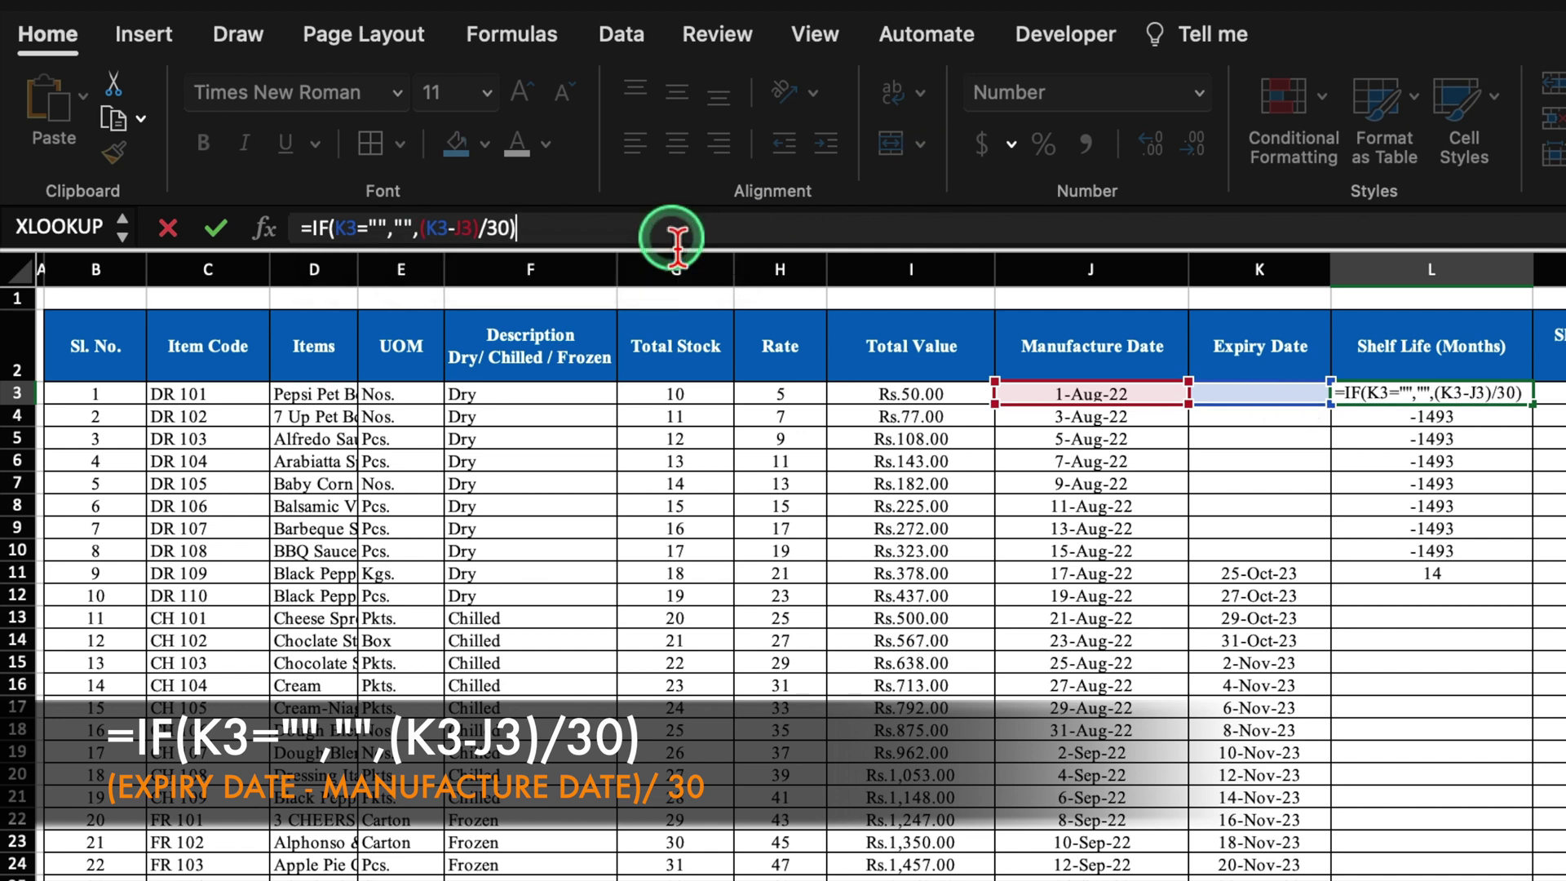
pyautogui.press('Return')
pyautogui.click(1443, 396)
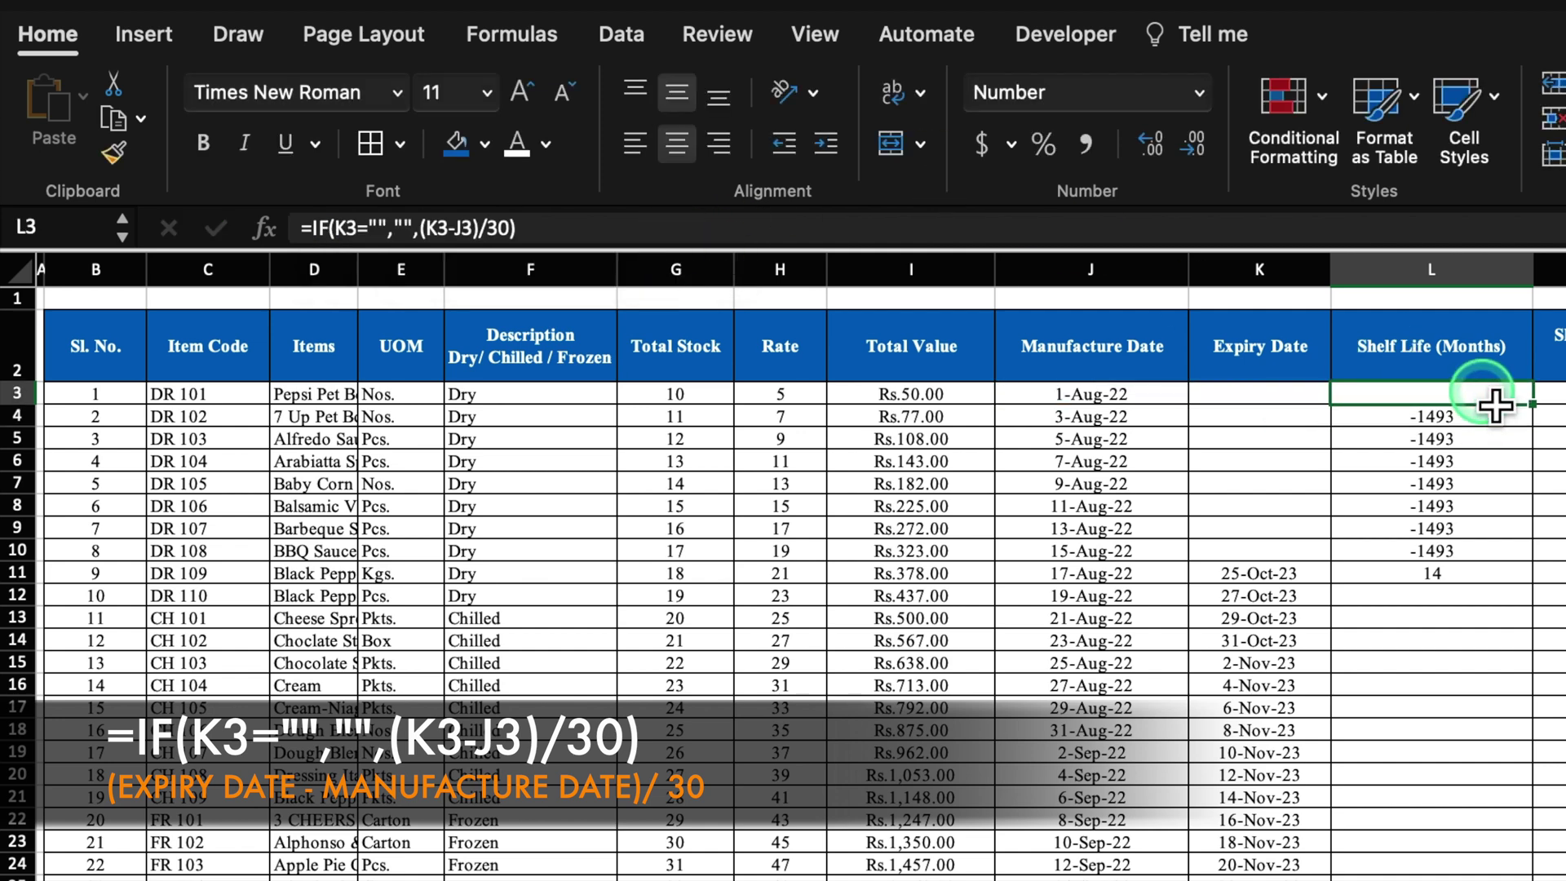
pyautogui.moveTo(1533, 404); pyautogui.dragTo(1517, 771)
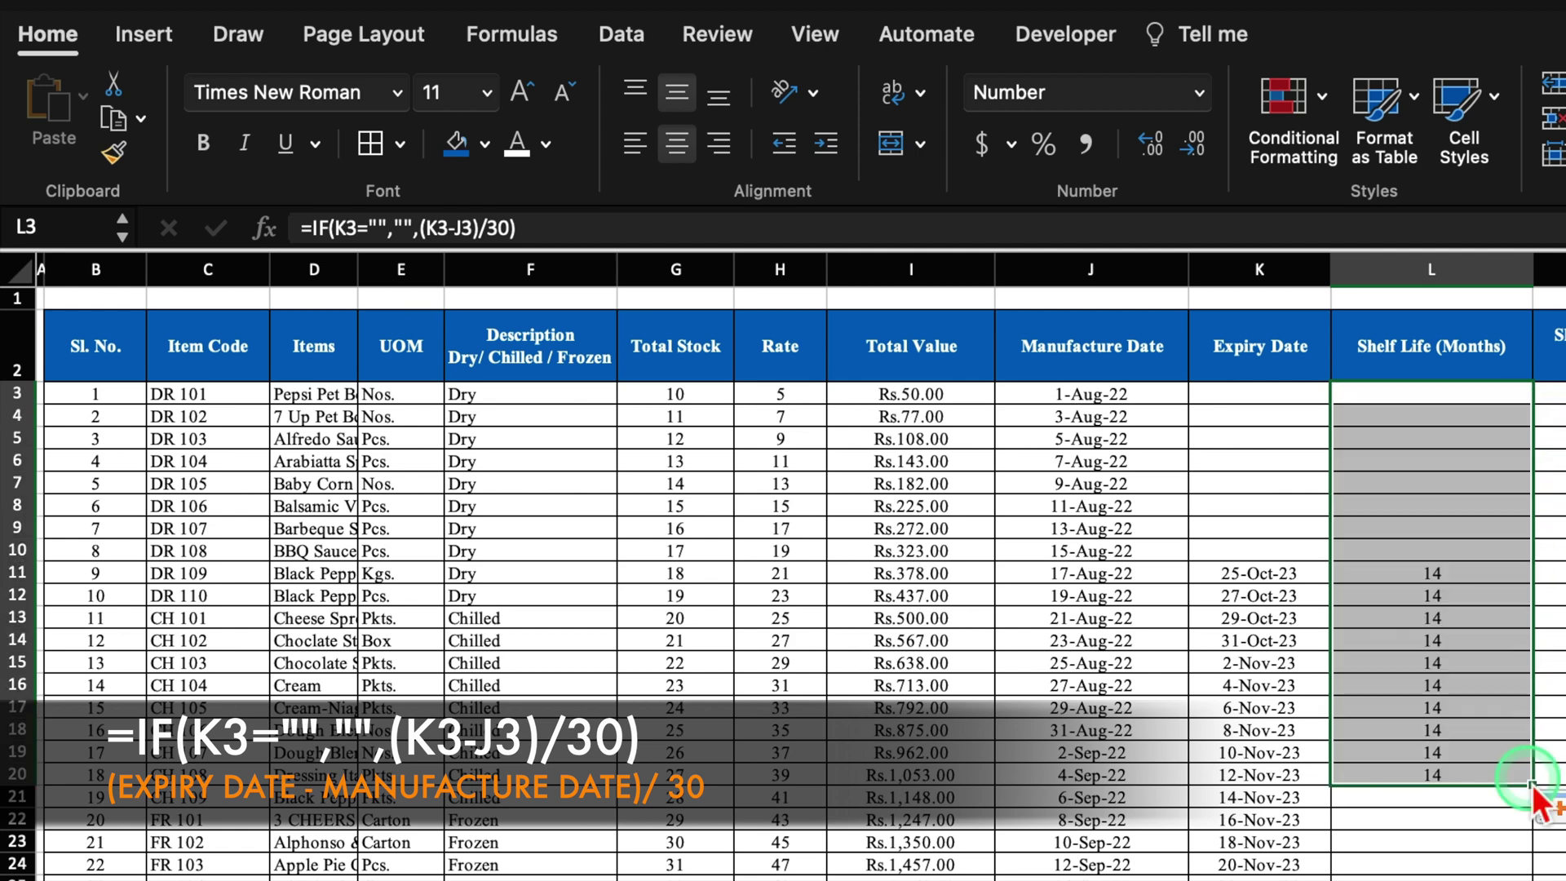
# Fill the empty expiry date cells K3:K10 by extending the date series upward from K11.
pyautogui.click(1326, 579)
pyautogui.moveTo(1331, 584); pyautogui.dragTo(1338, 399)
# Fill the Shelf Life (Months) formula from L20 down through the remaining item rows.
pyautogui.click(1525, 775)
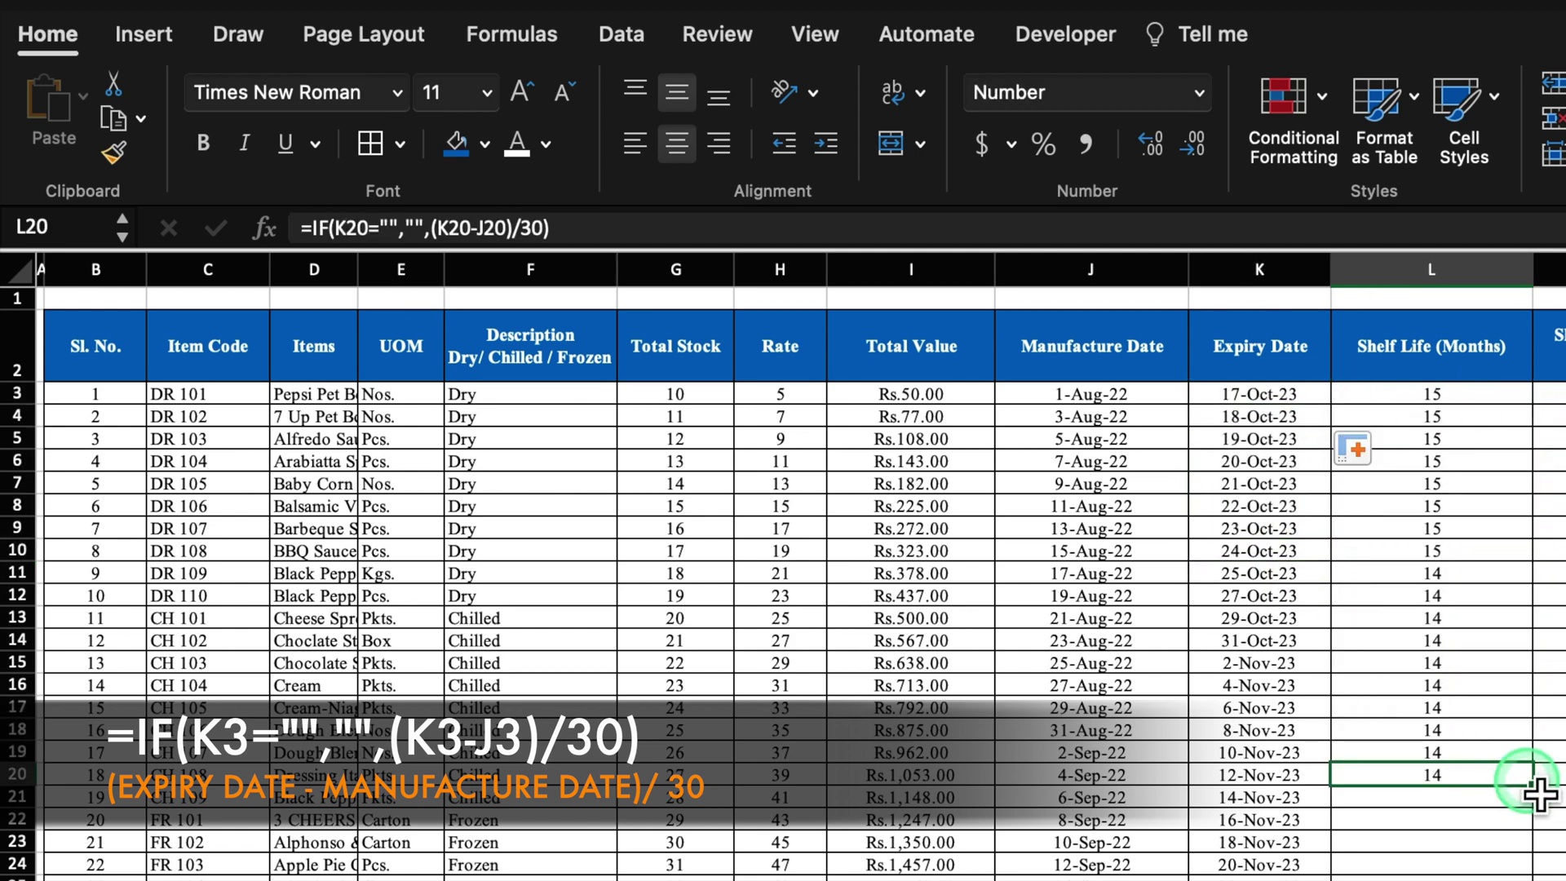
pyautogui.moveTo(1534, 785); pyautogui.dragTo(1535, 879)
pyautogui.scroll(5, 783, 584)
# Enter =K3-J3 in the first Shelf Life (Days) cell, M3.
pyautogui.click(1565, 398)
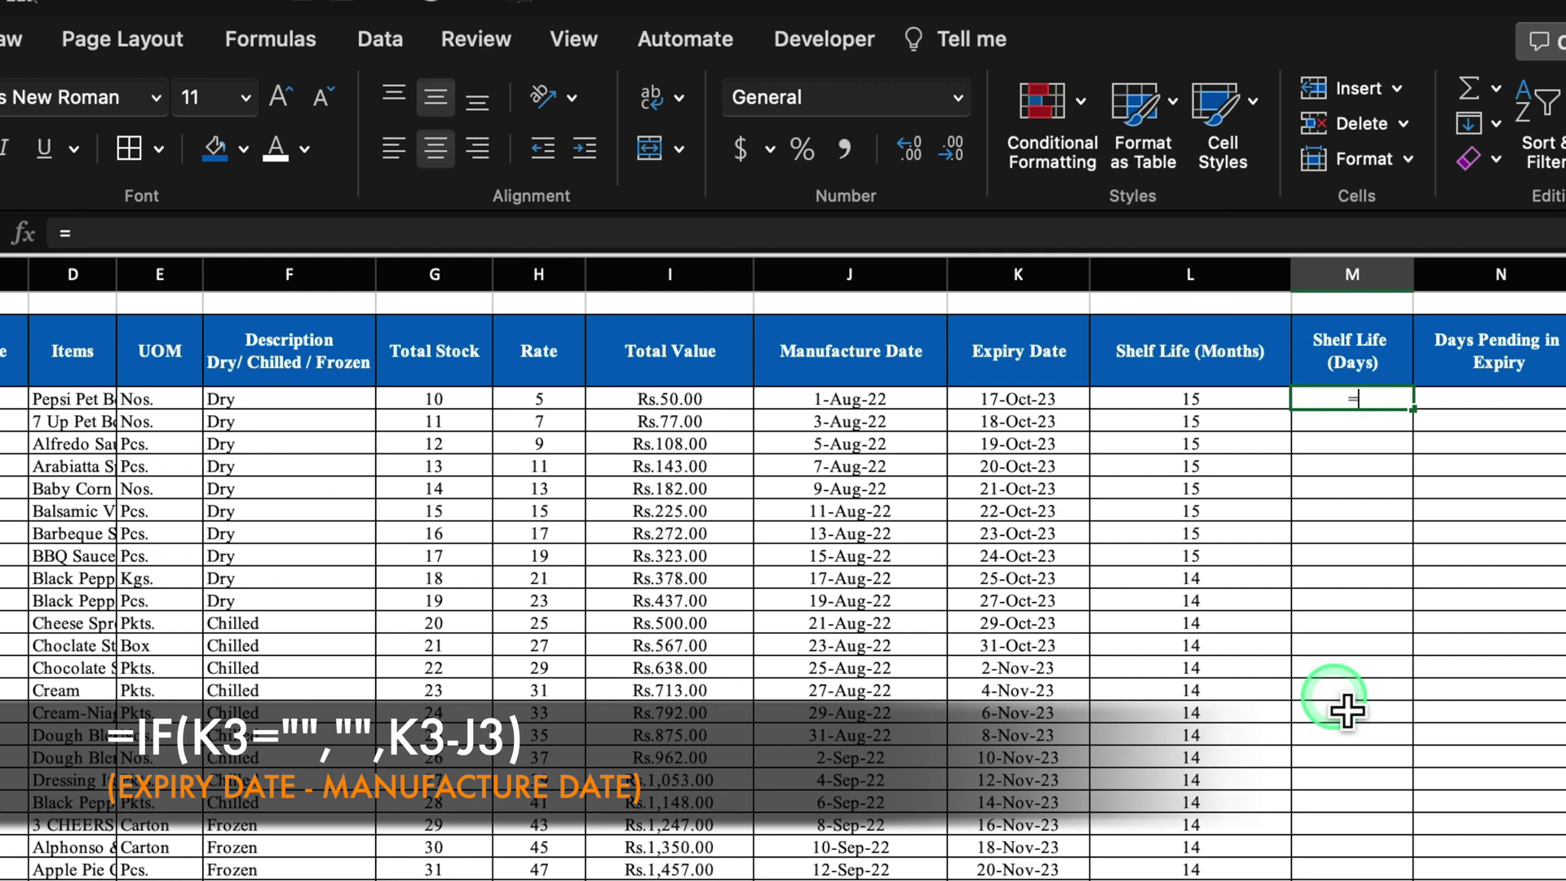
pyautogui.write('=')
pyautogui.click(1047, 406)
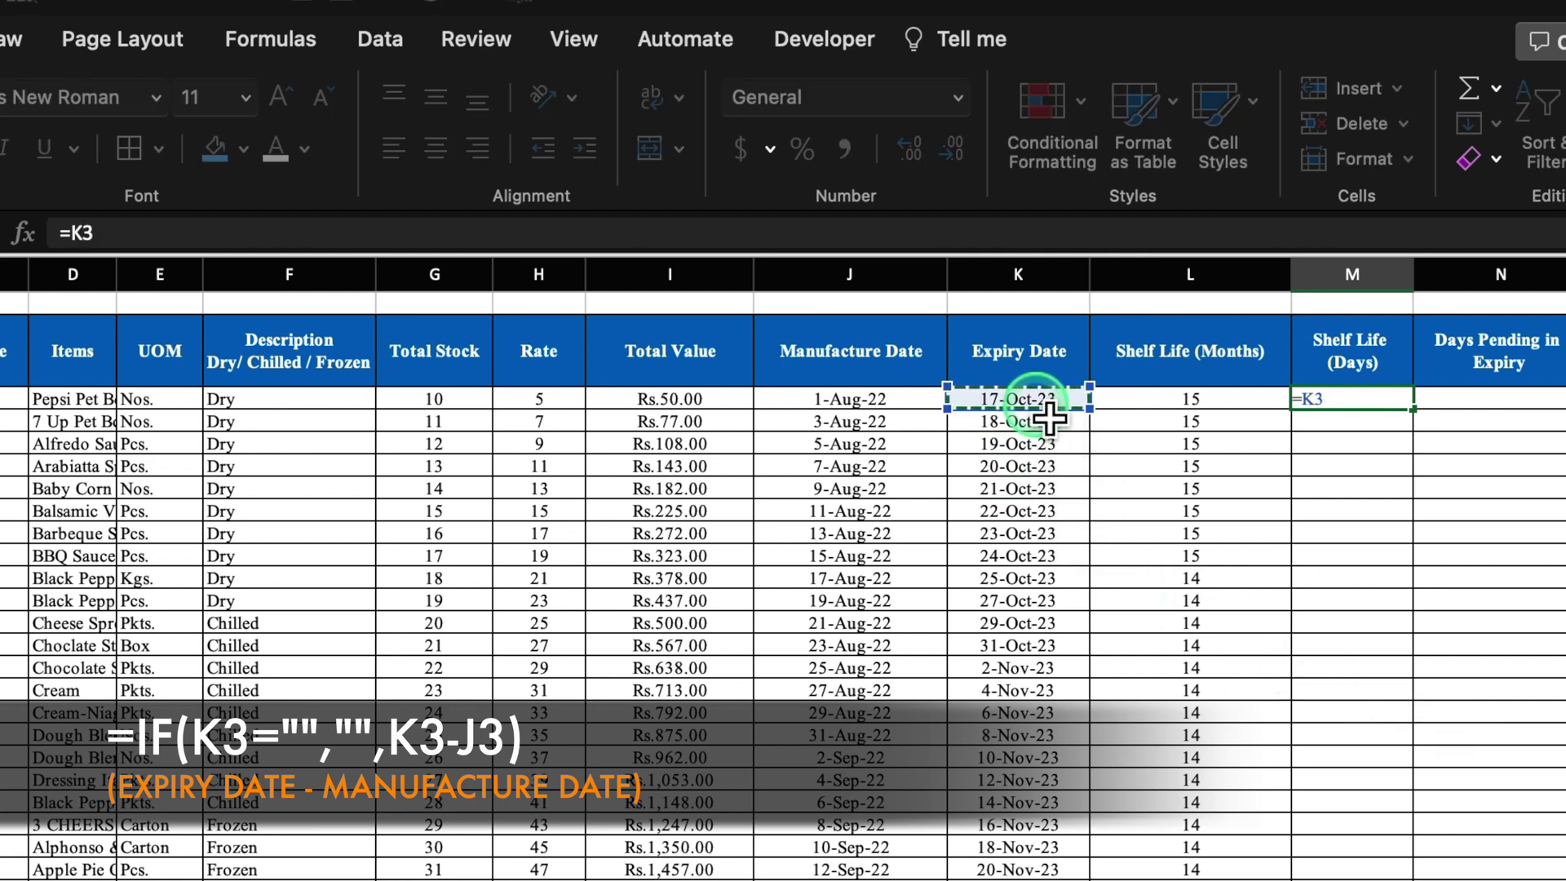
pyautogui.write('-')
pyautogui.click(887, 407)
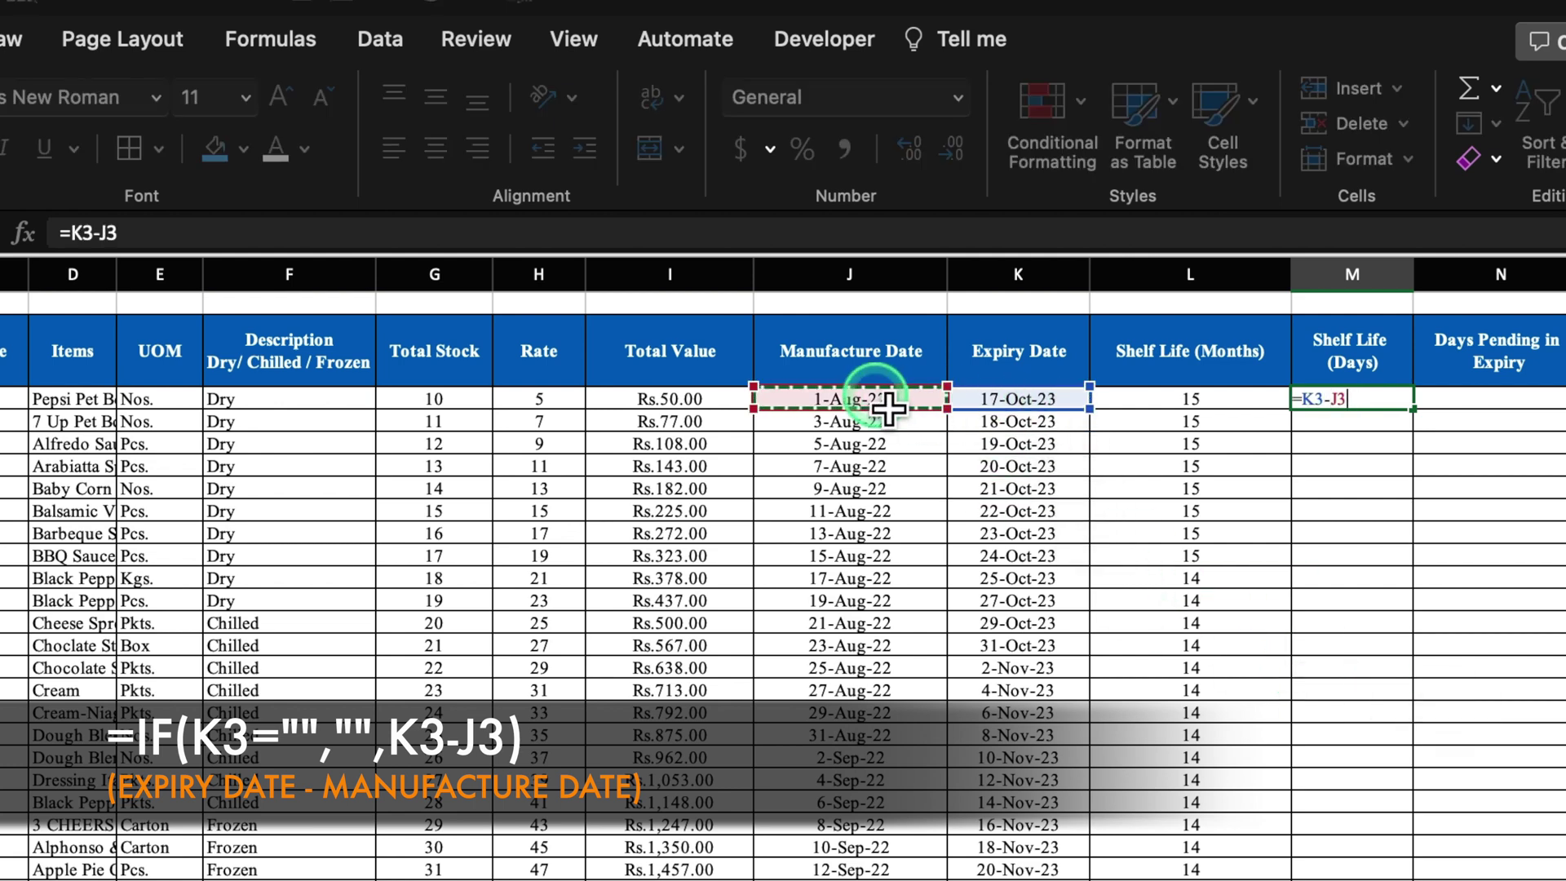
pyautogui.press('Return')
# Change the Shelf Life (Days) formula in M3 to =IF(K3="","",K3-J3).
pyautogui.click(1378, 400)
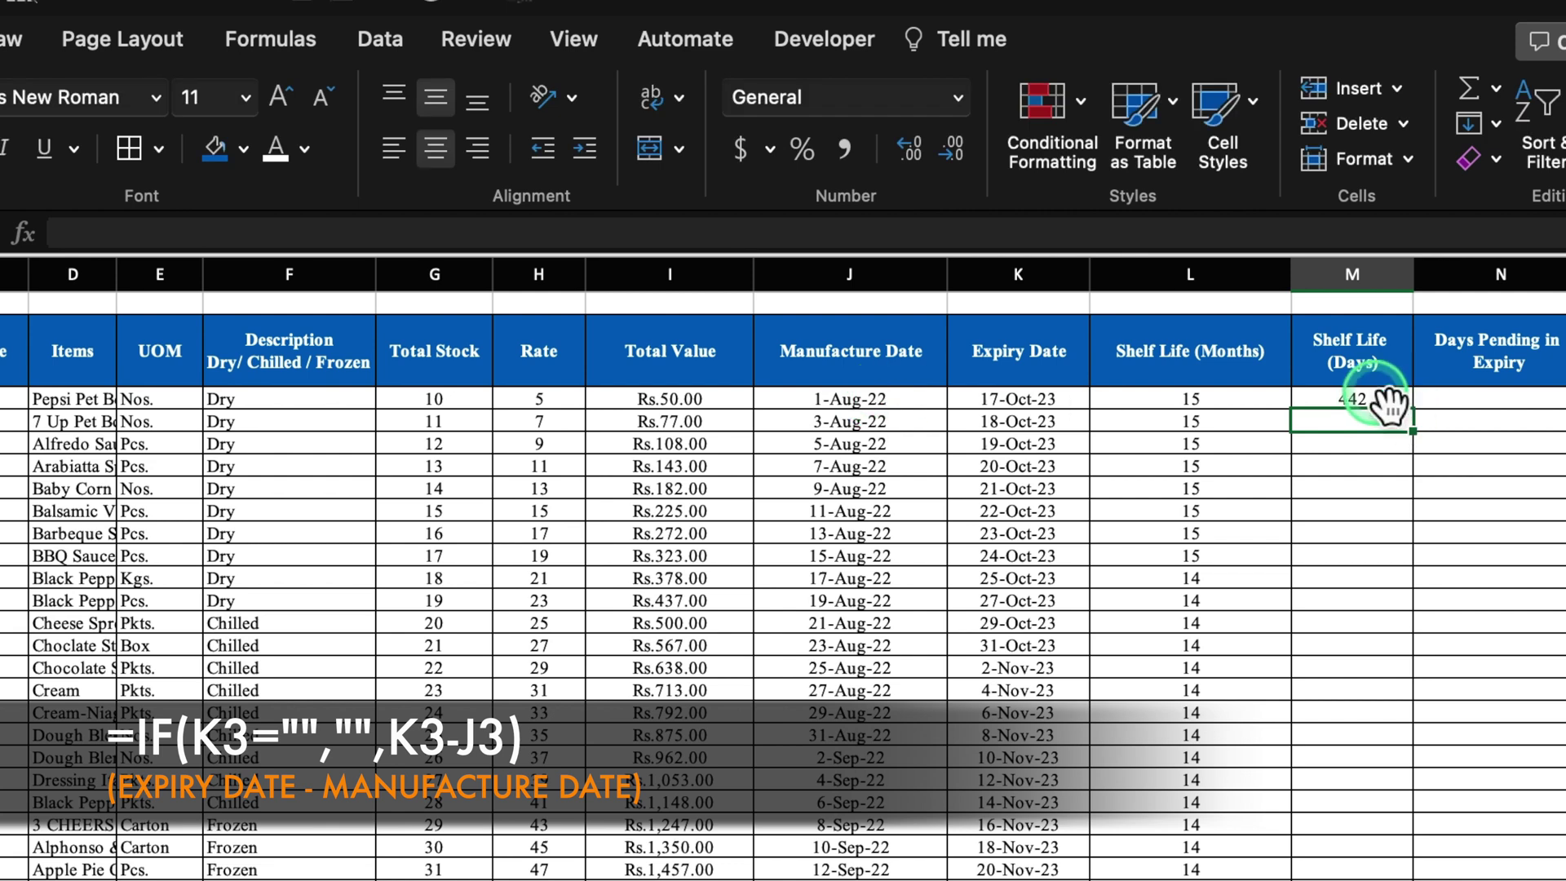
pyautogui.click(77, 234)
pyautogui.write('IF')
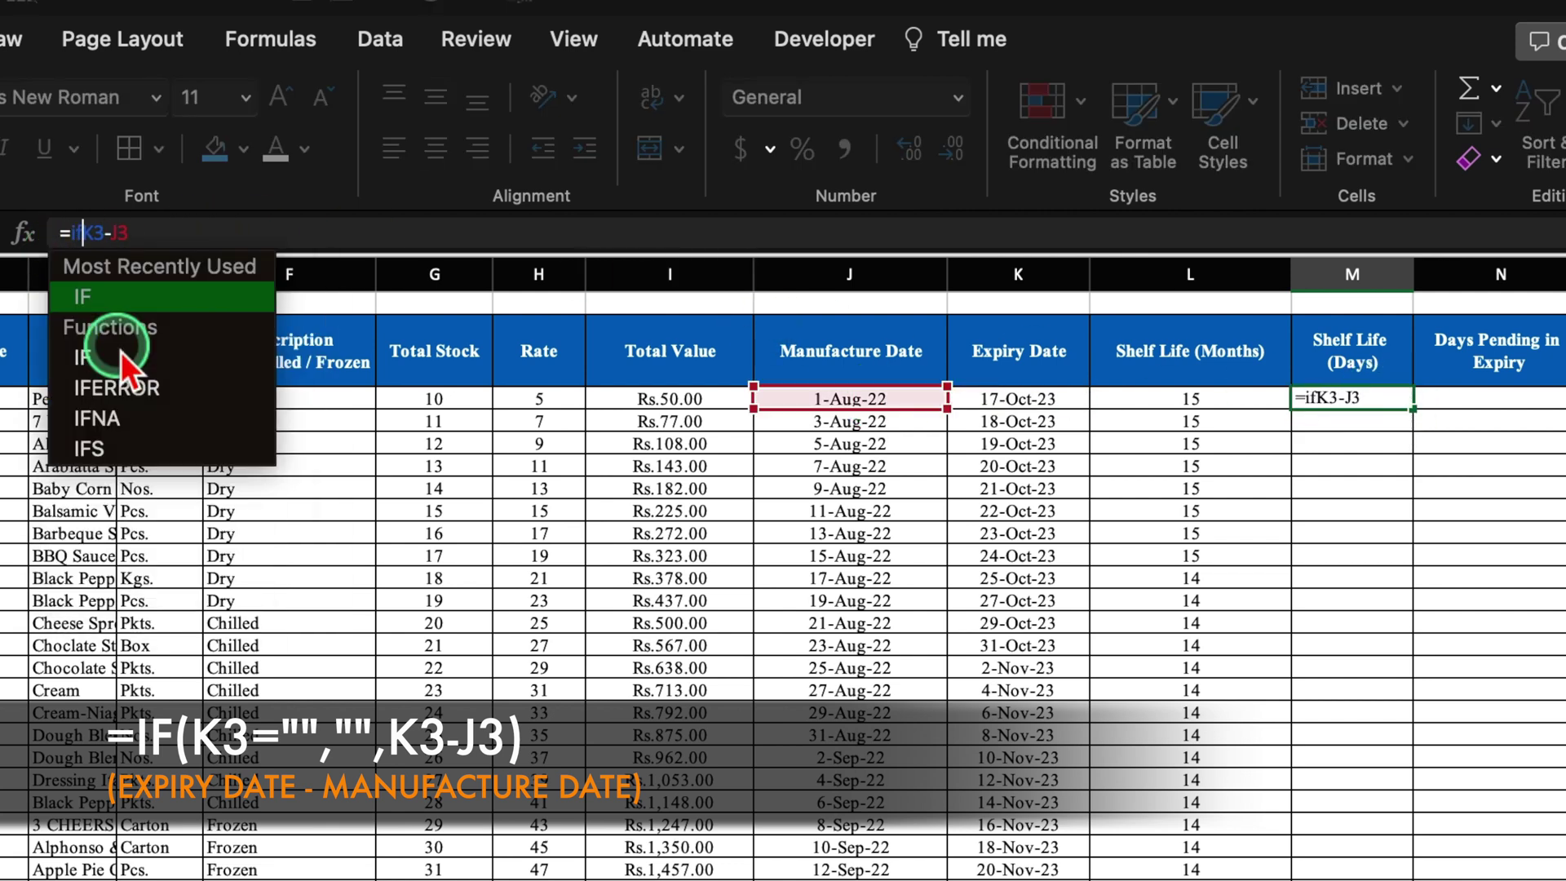
pyautogui.doubleClick(122, 302)
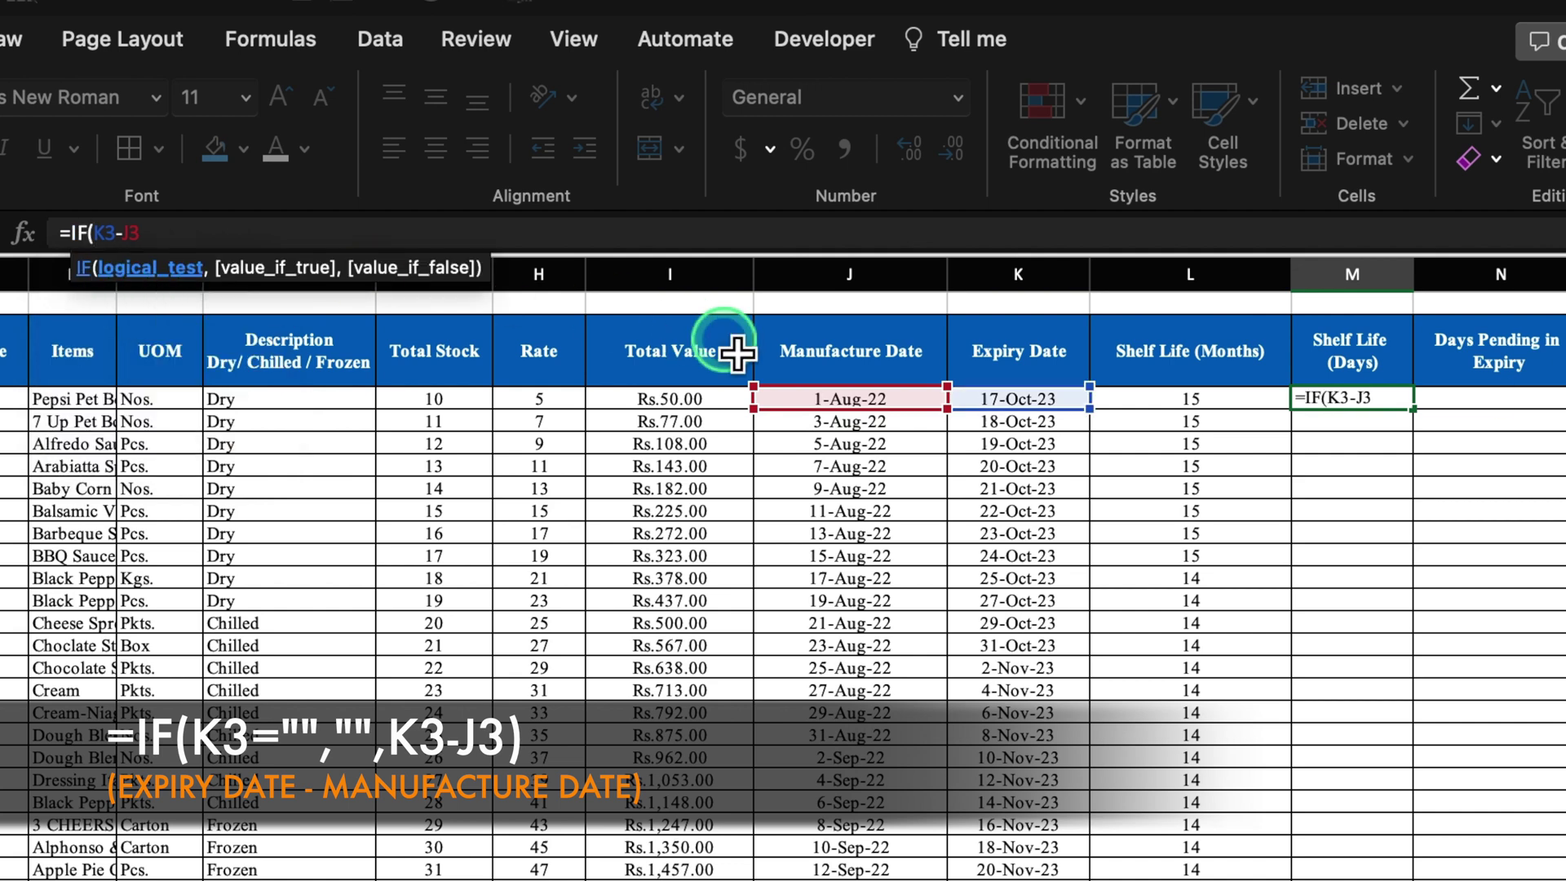
pyautogui.click(1032, 398)
pyautogui.write('="')
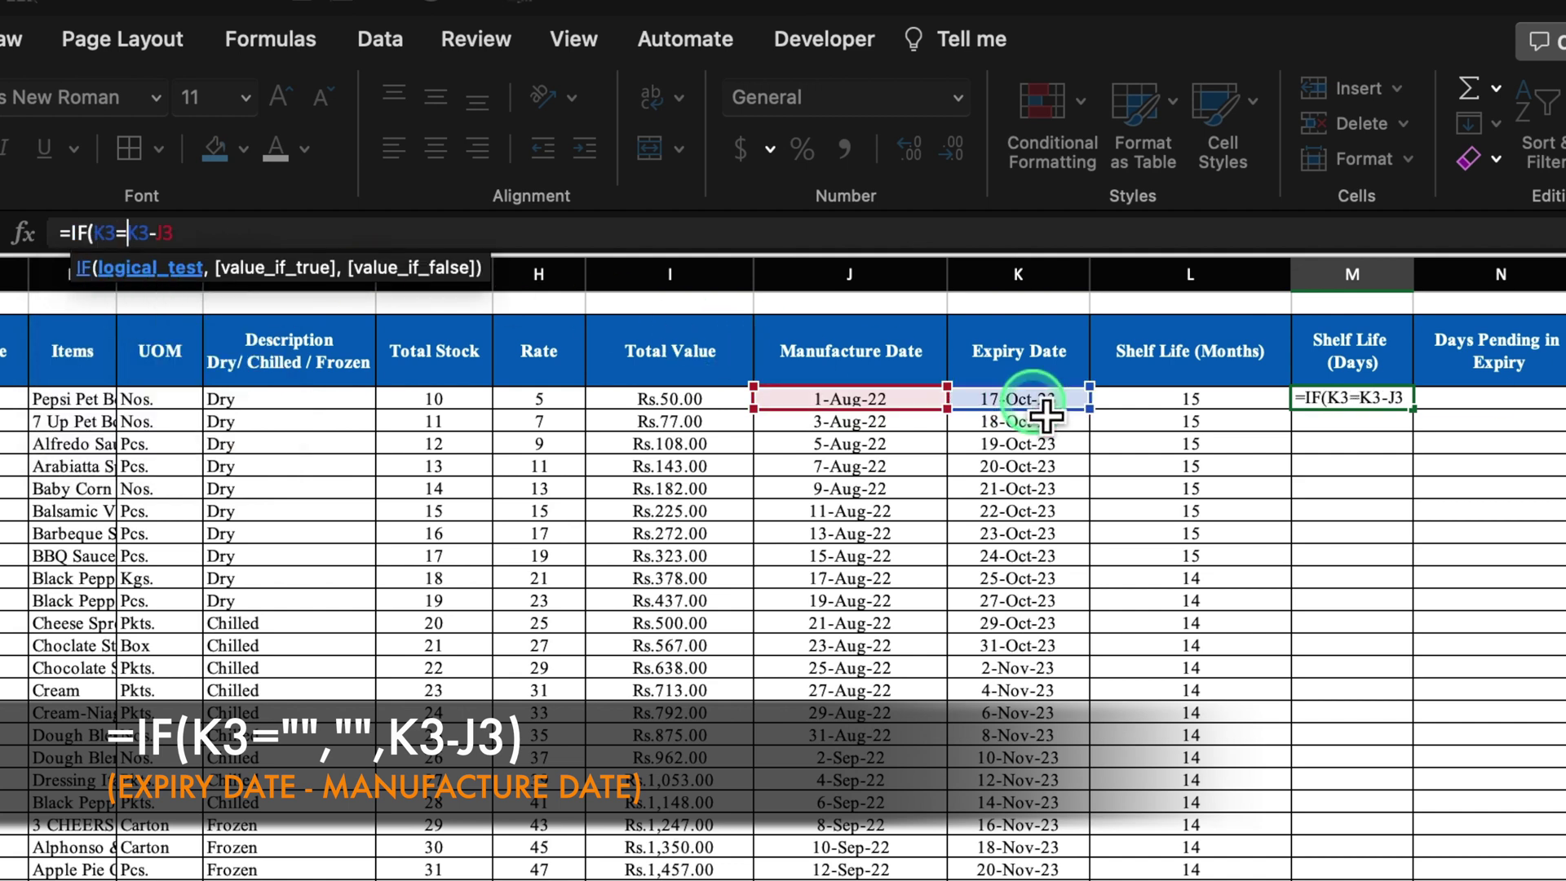
pyautogui.write('",')
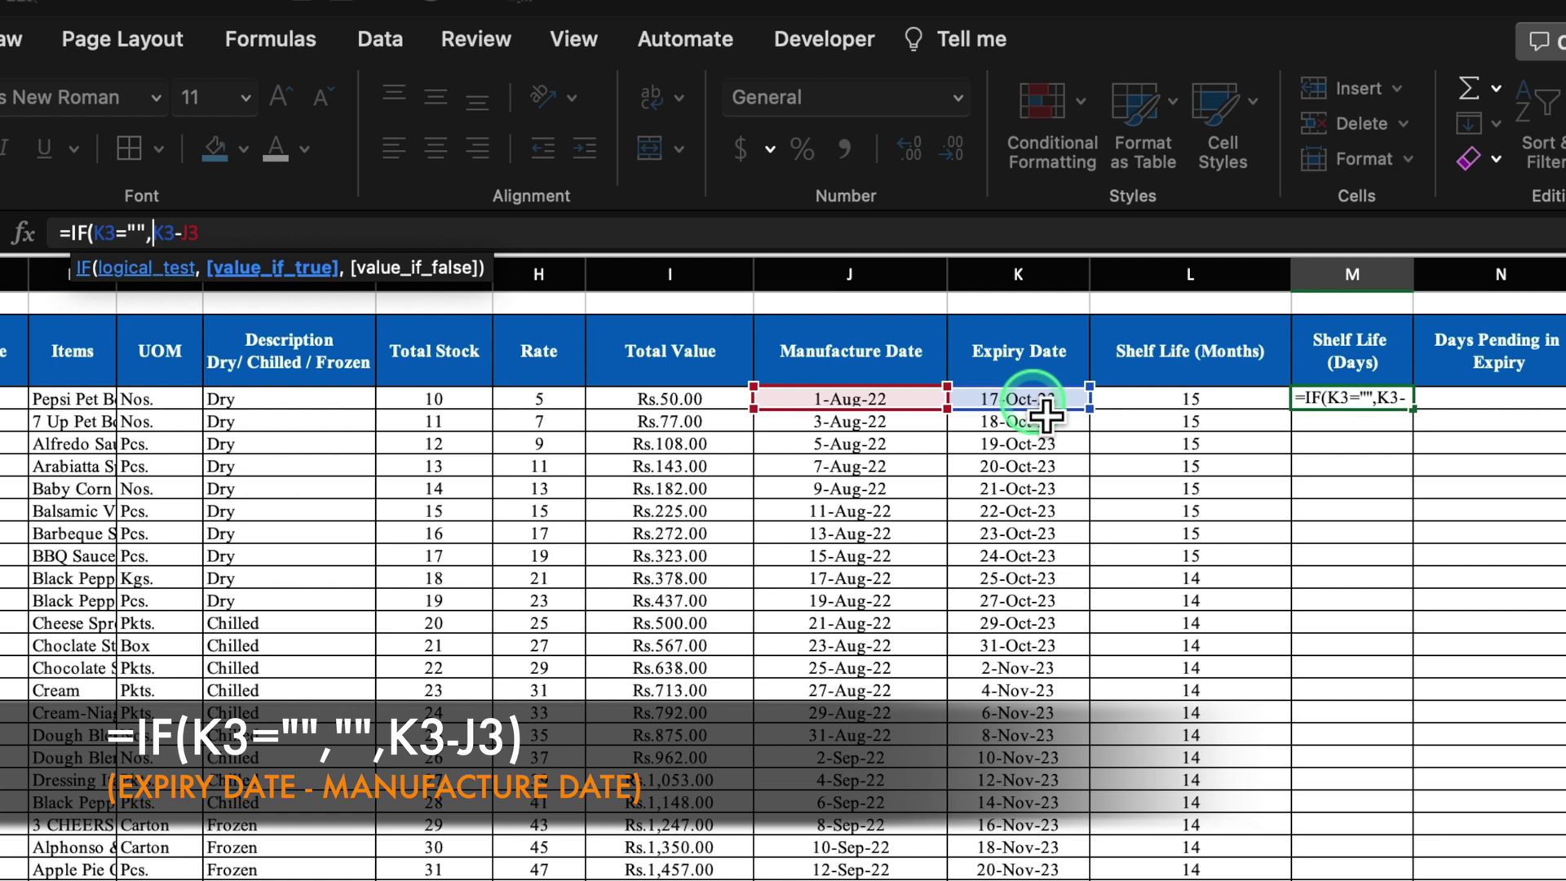
pyautogui.write('"",')
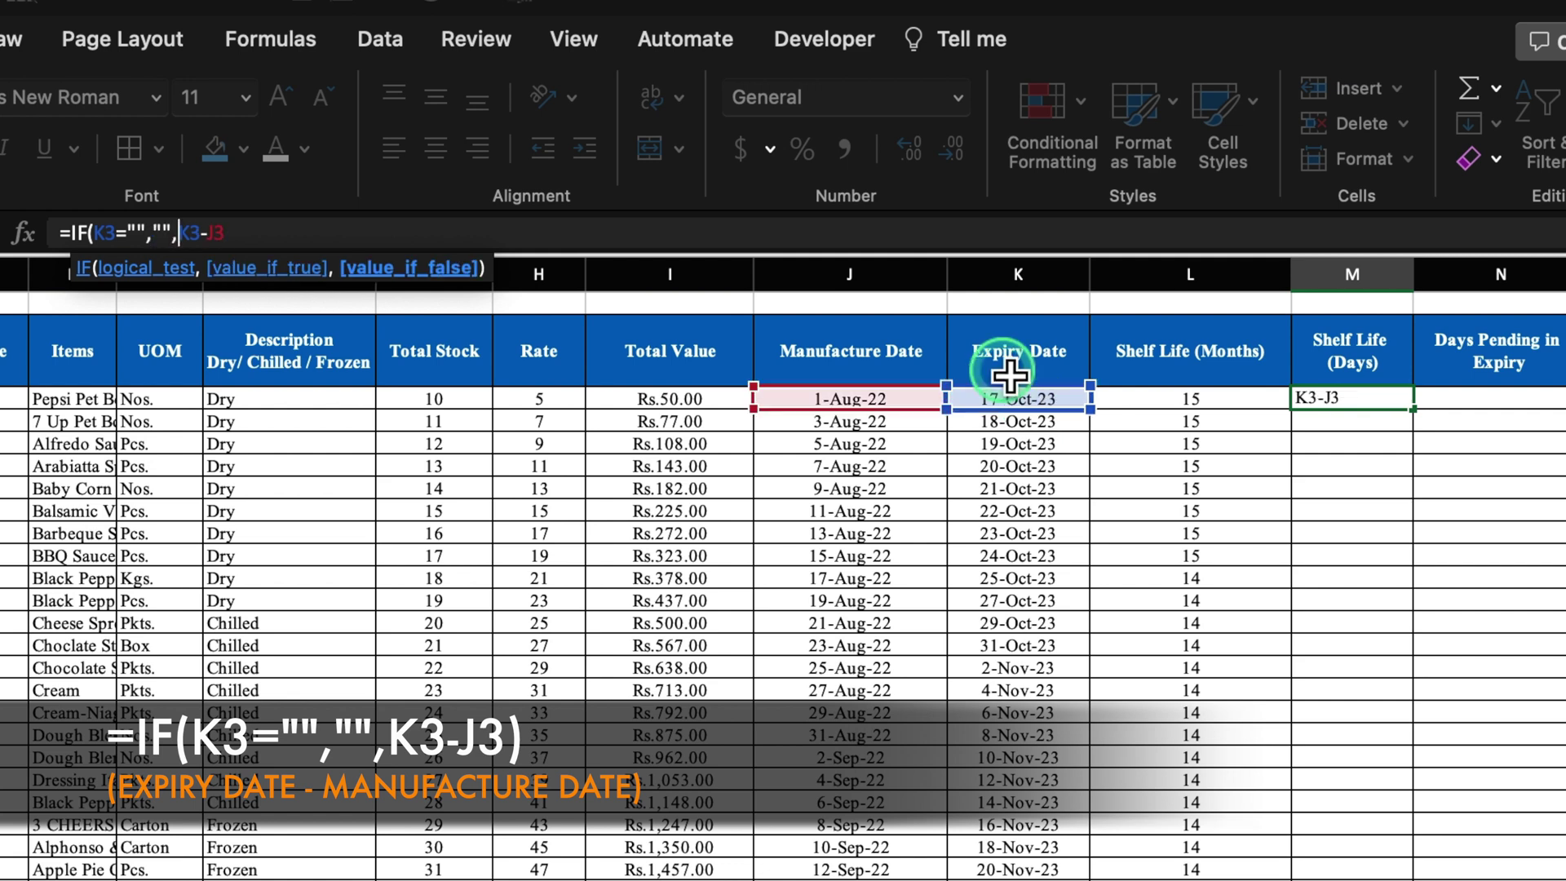
pyautogui.click(666, 239)
pyautogui.write(')')
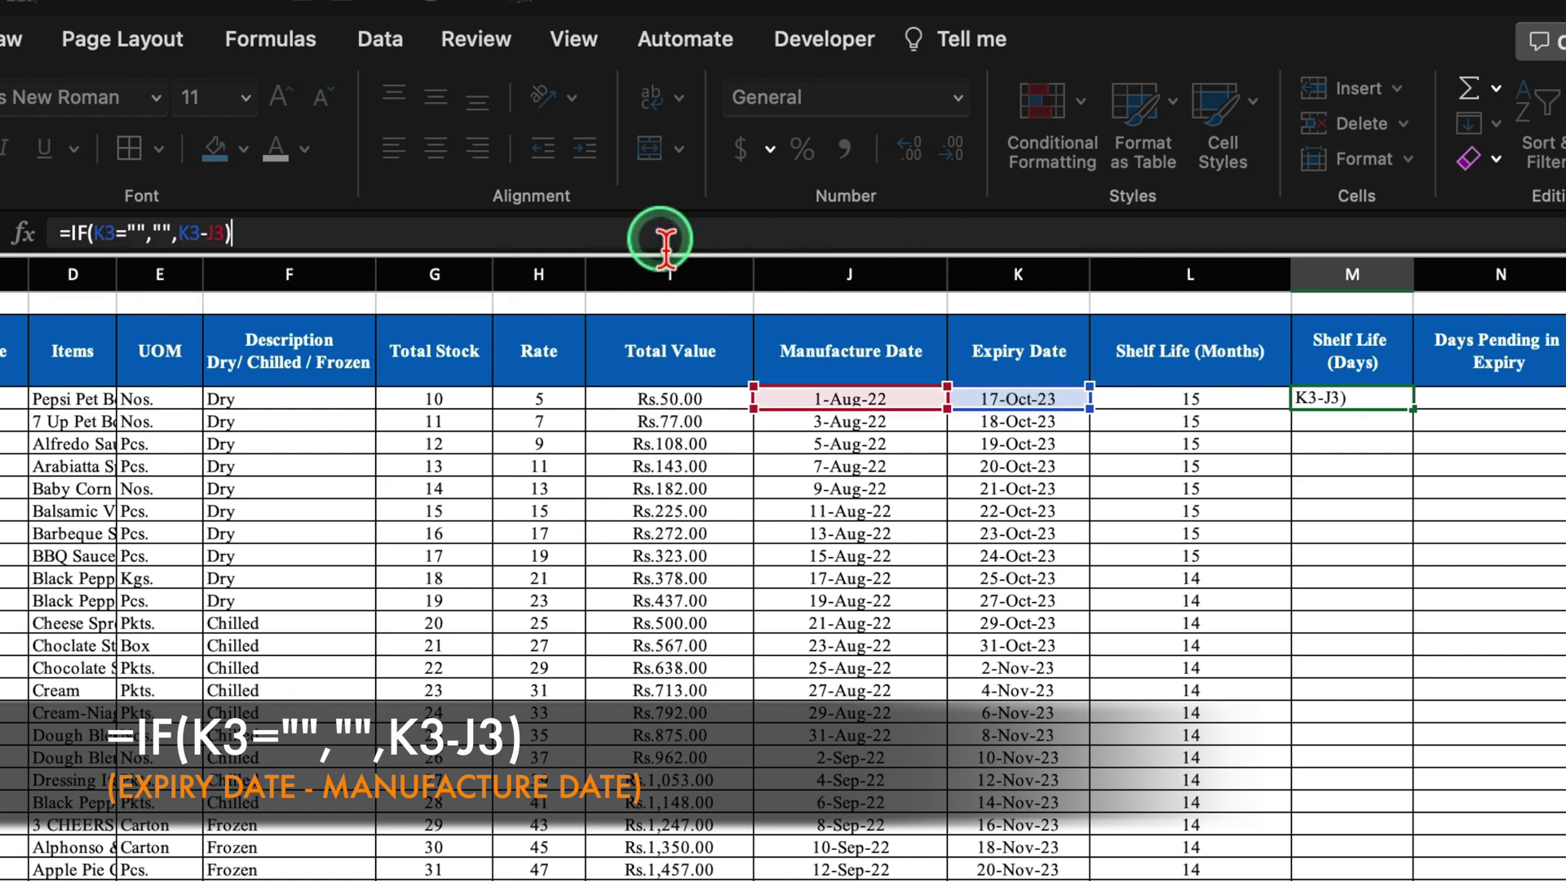
pyautogui.press('Return')
# Fill the Shelf Life (Days) formula from M3 down through the item rows.
pyautogui.click(1378, 398)
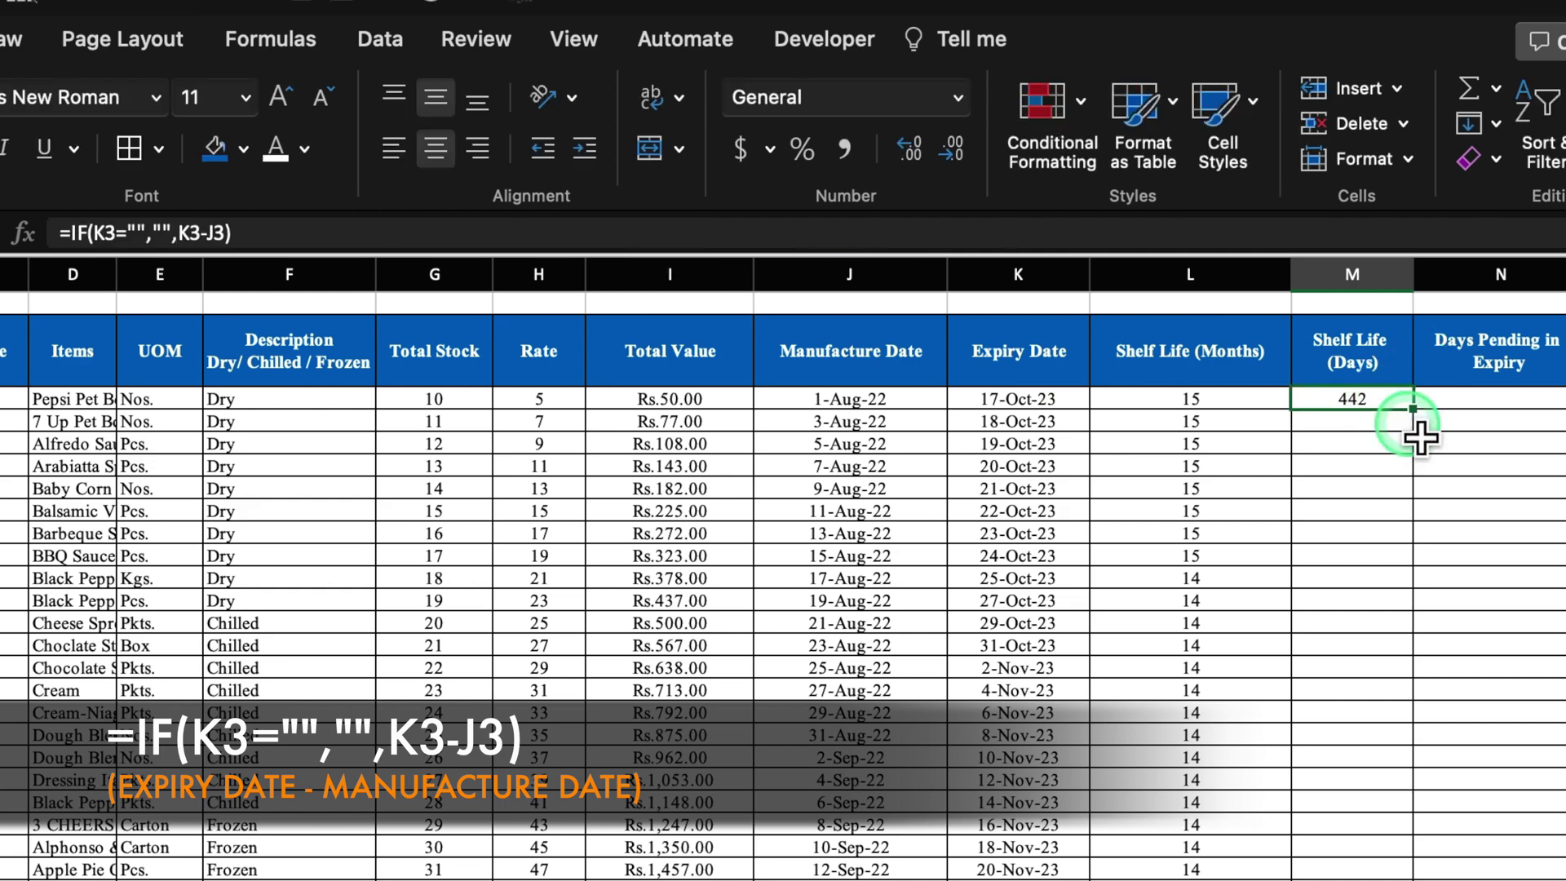
pyautogui.moveTo(1415, 412); pyautogui.dragTo(1411, 876)
pyautogui.scroll(10, 734, 571)
# Enter =K3-TODAY() in the first Days Pending in Expiry cell, N3.
pyautogui.click(1468, 402)
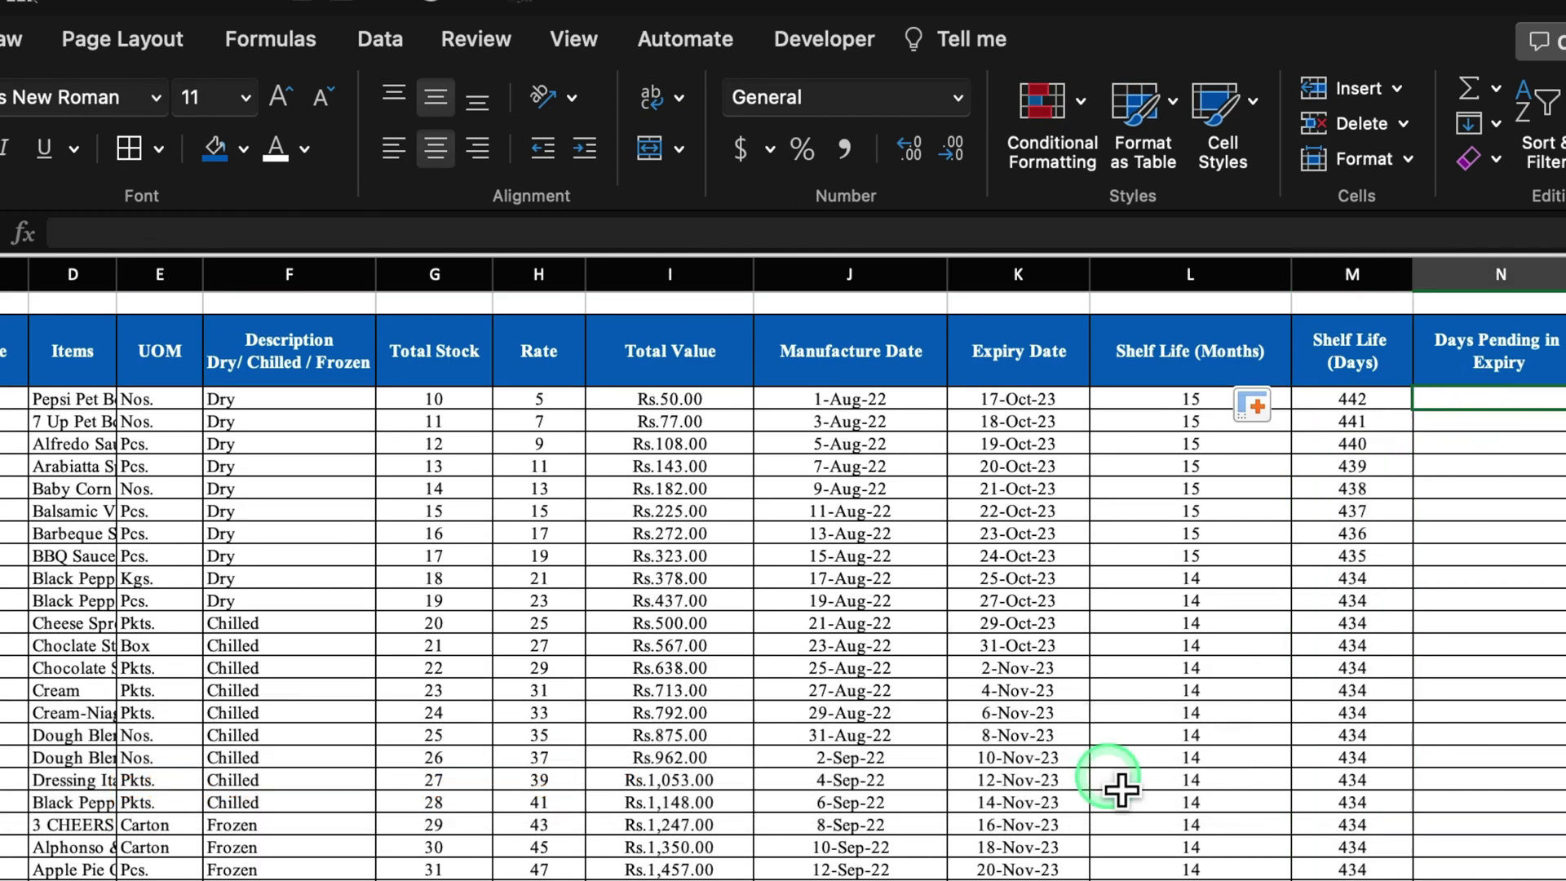
pyautogui.hscroll(2, 1411, 411)
pyautogui.click(1398, 401)
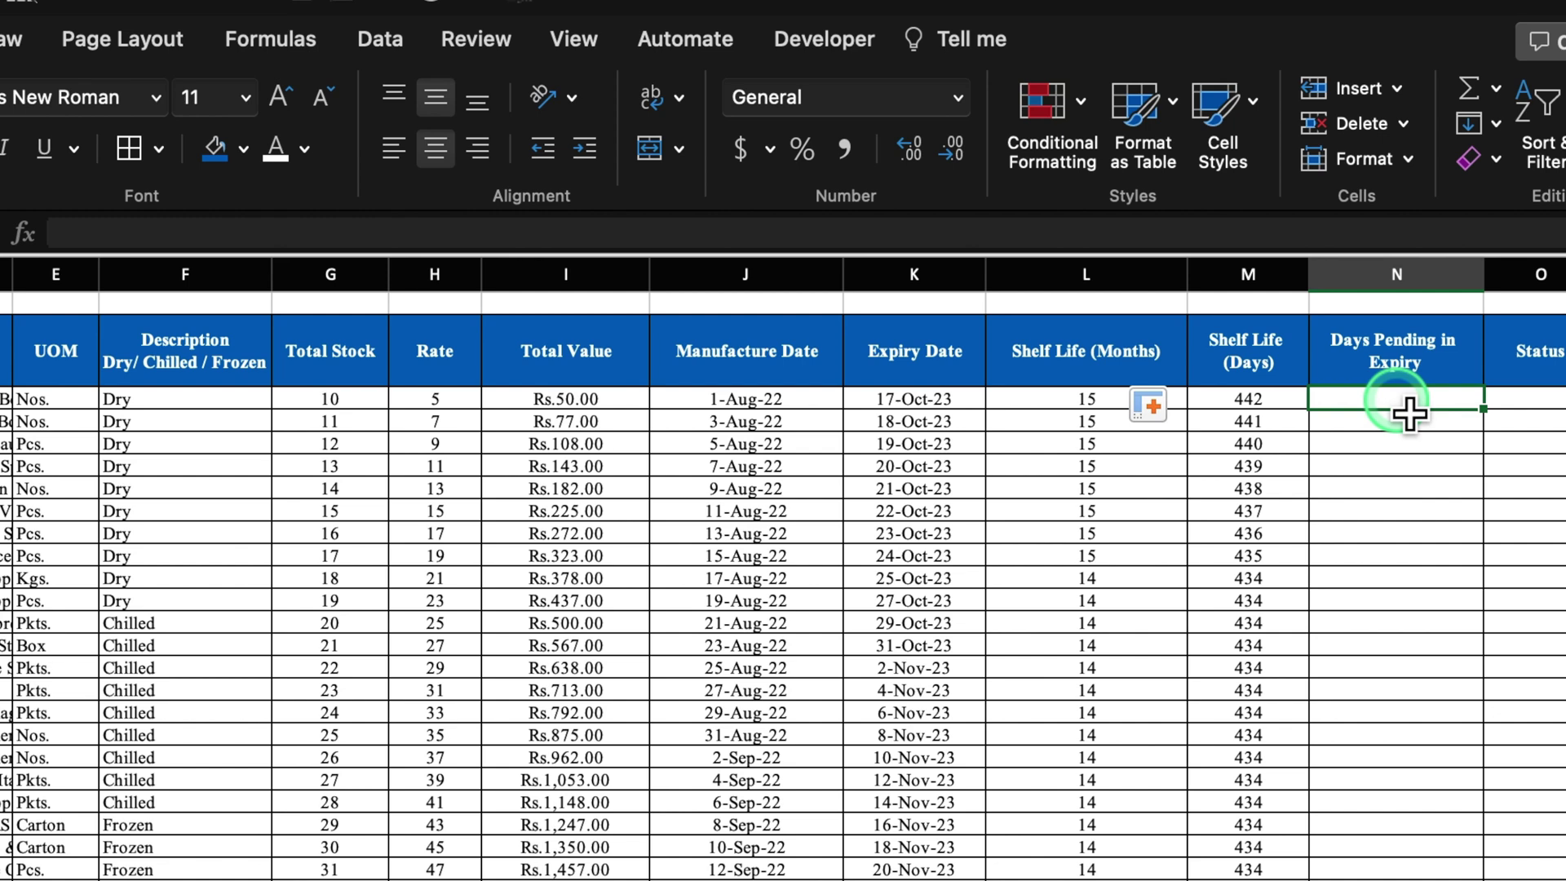
pyautogui.write('=')
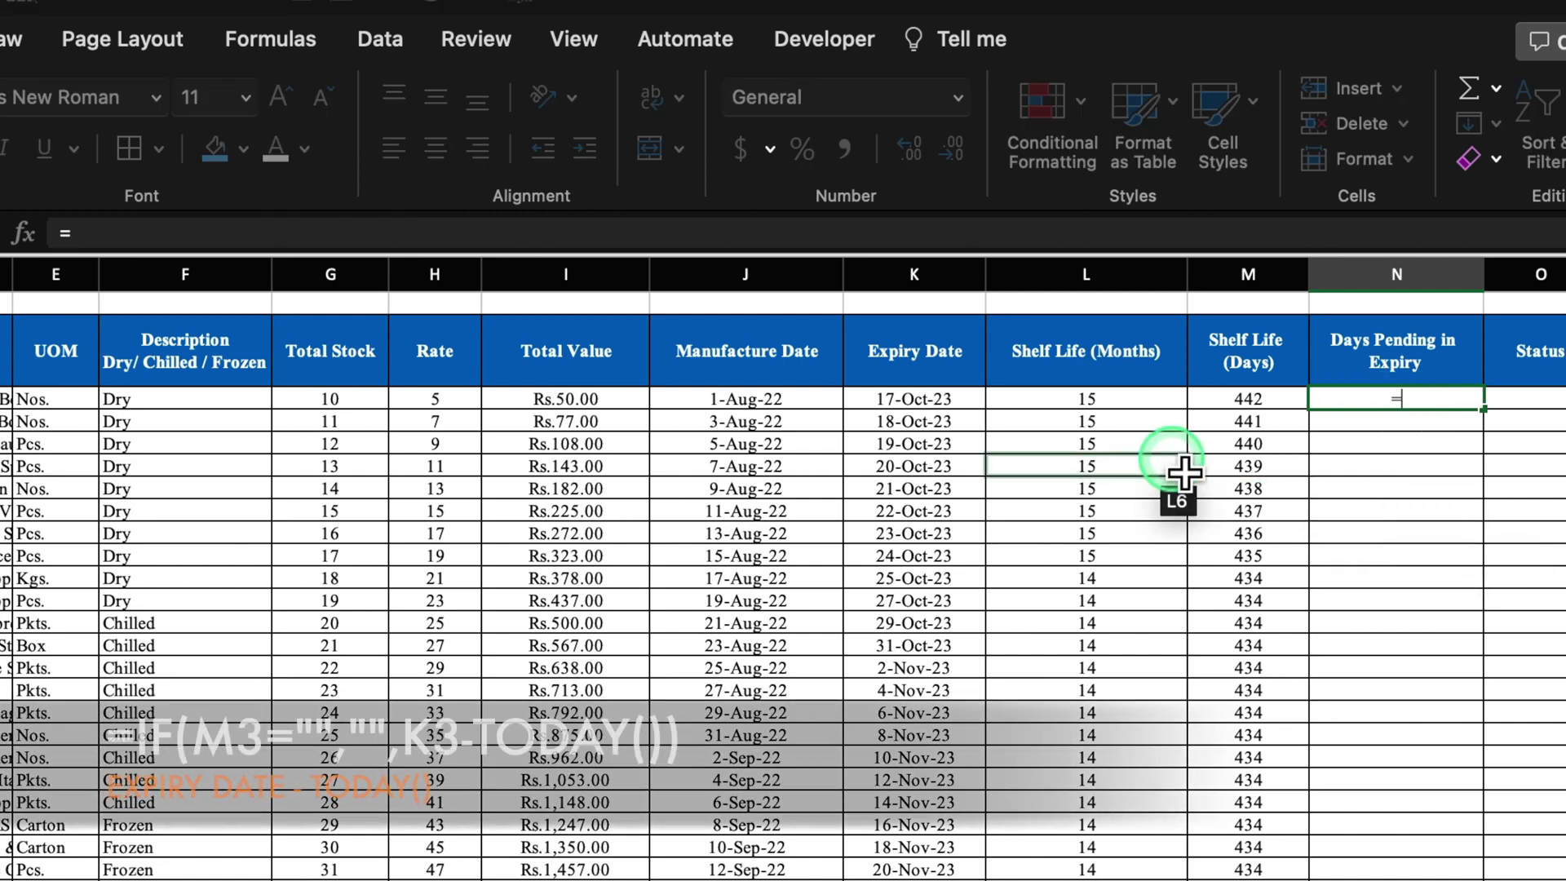
pyautogui.click(930, 399)
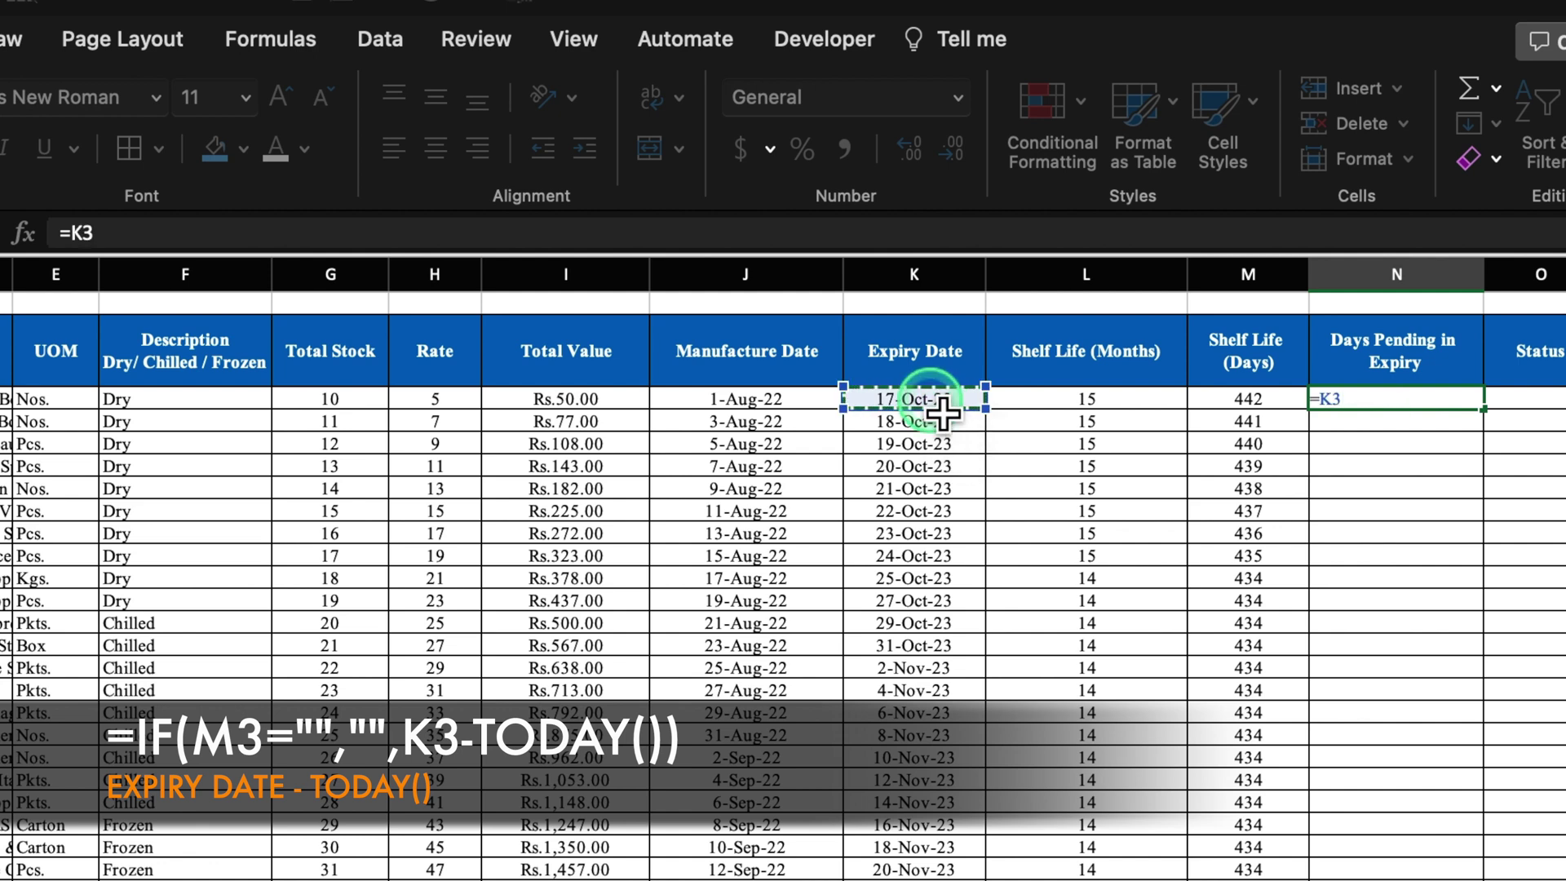
pyautogui.write('-Today')
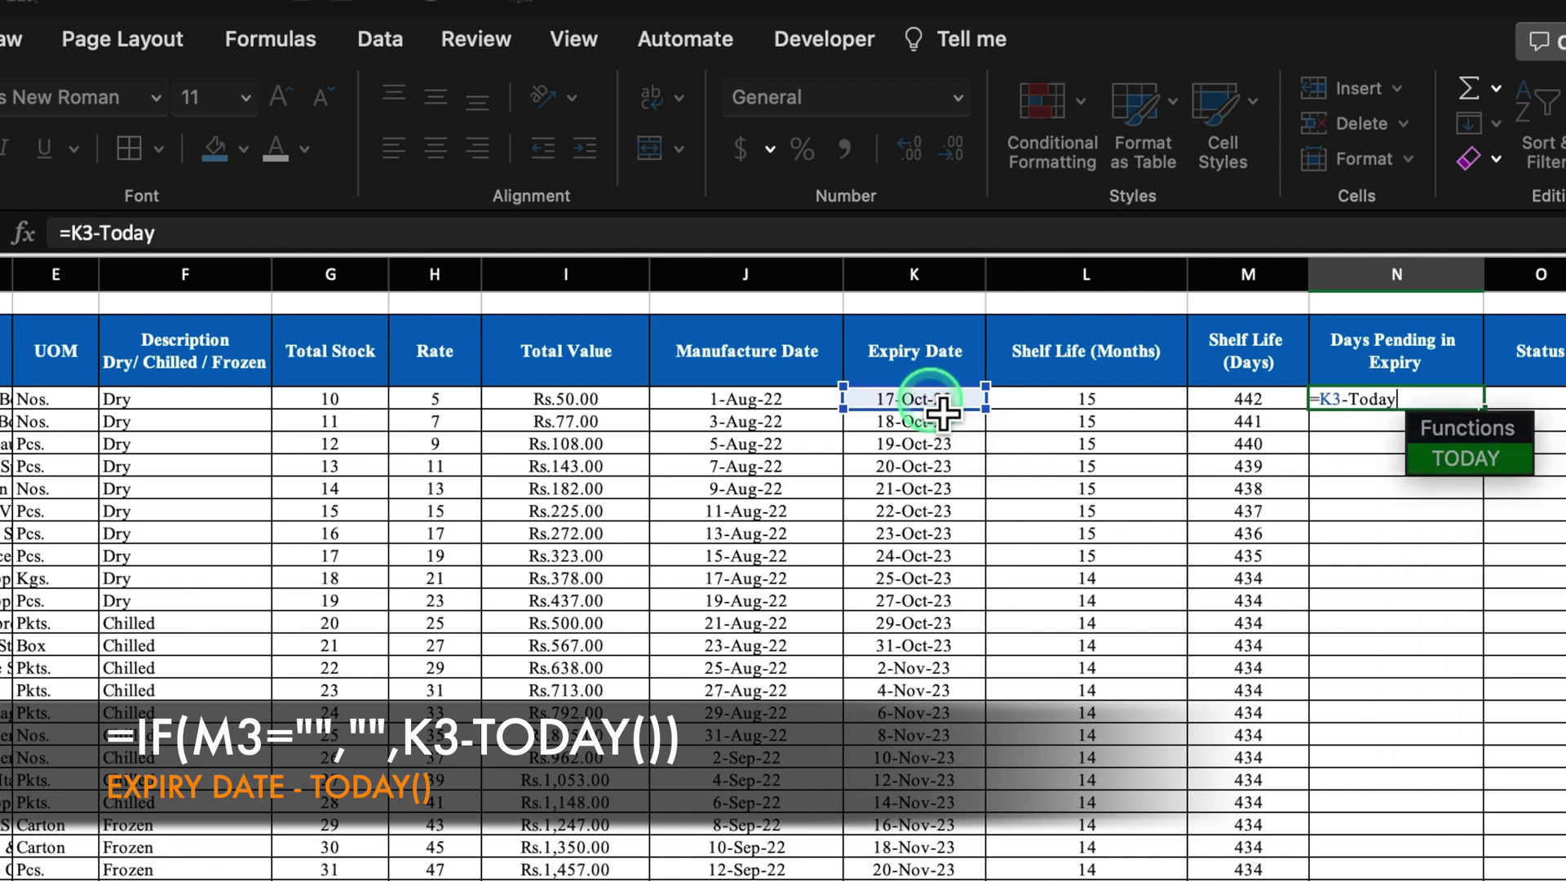
pyautogui.write('(')
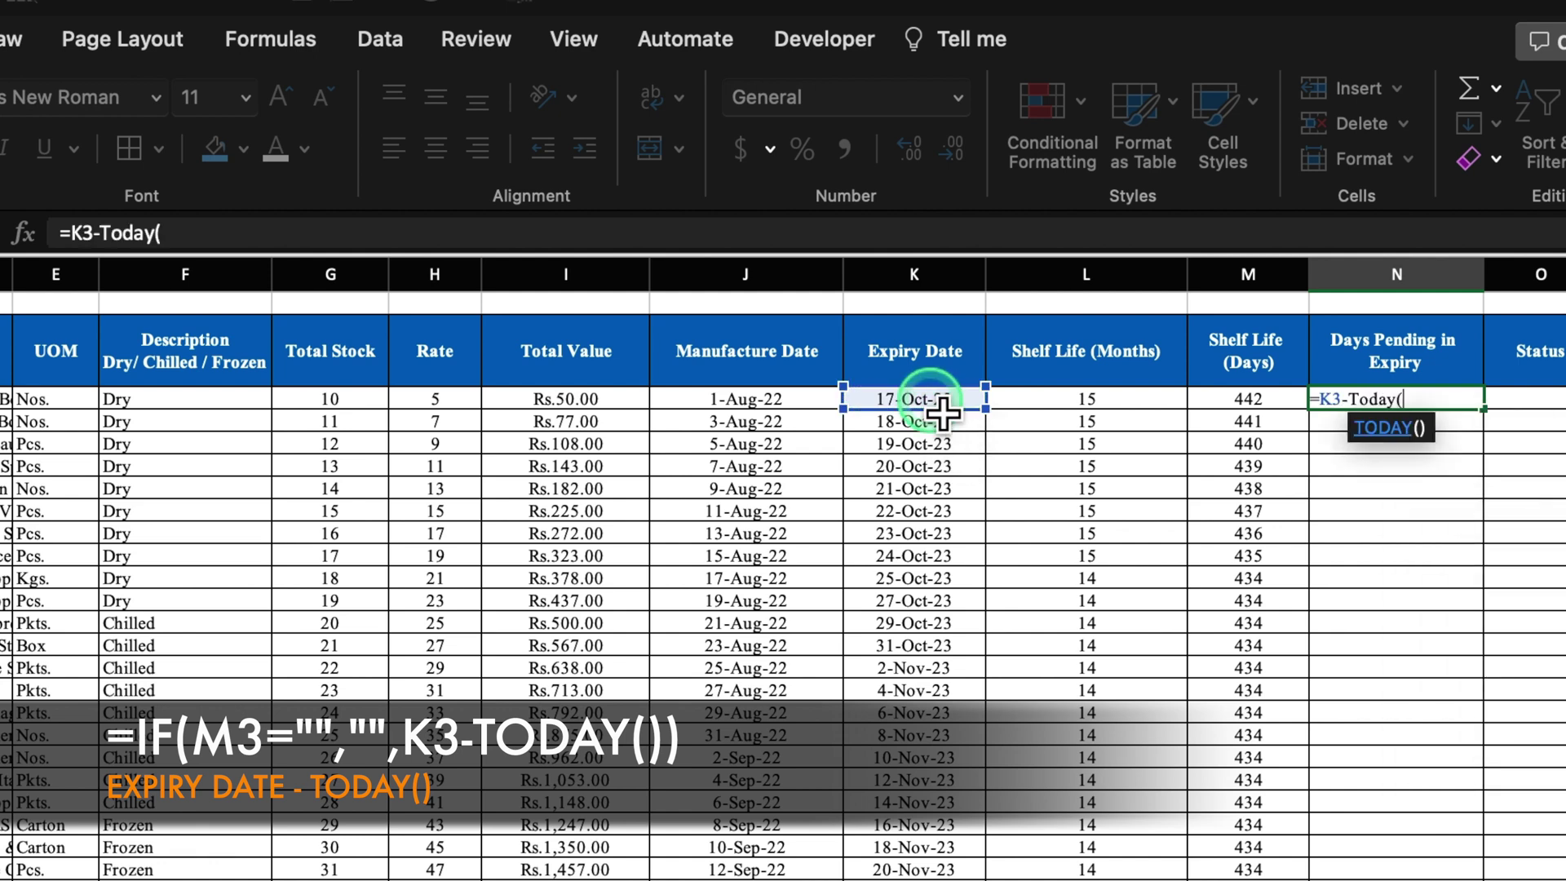
pyautogui.write(')')
pyautogui.press('Return')
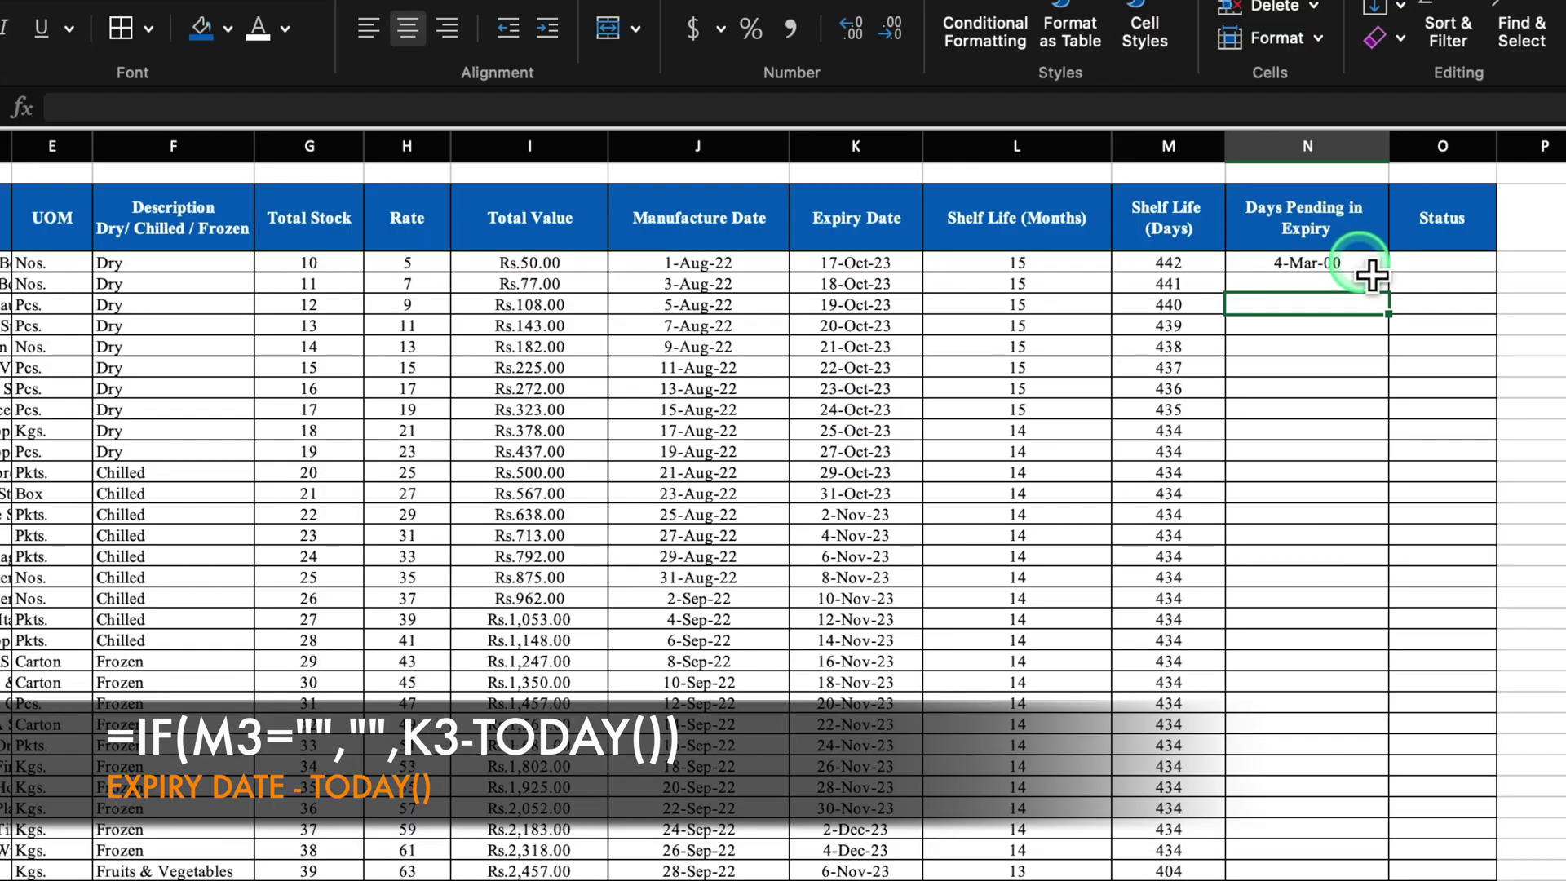
# Format the first Days Pending in Expiry cell, N3, as a Number with no decimal places.
pyautogui.click(1373, 276)
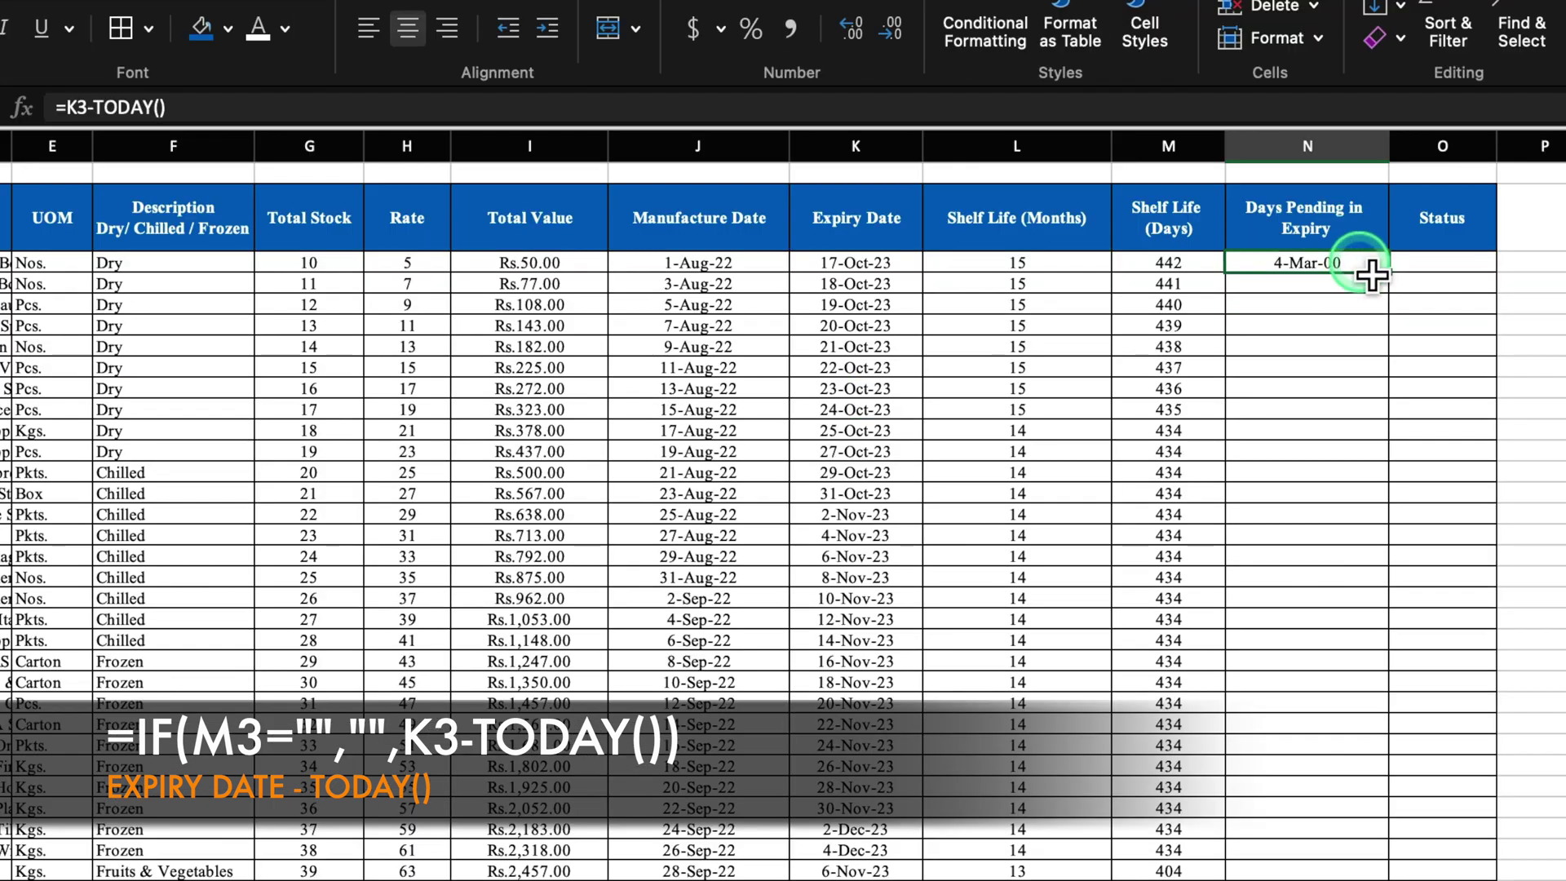
pyautogui.rightClick(1366, 269)
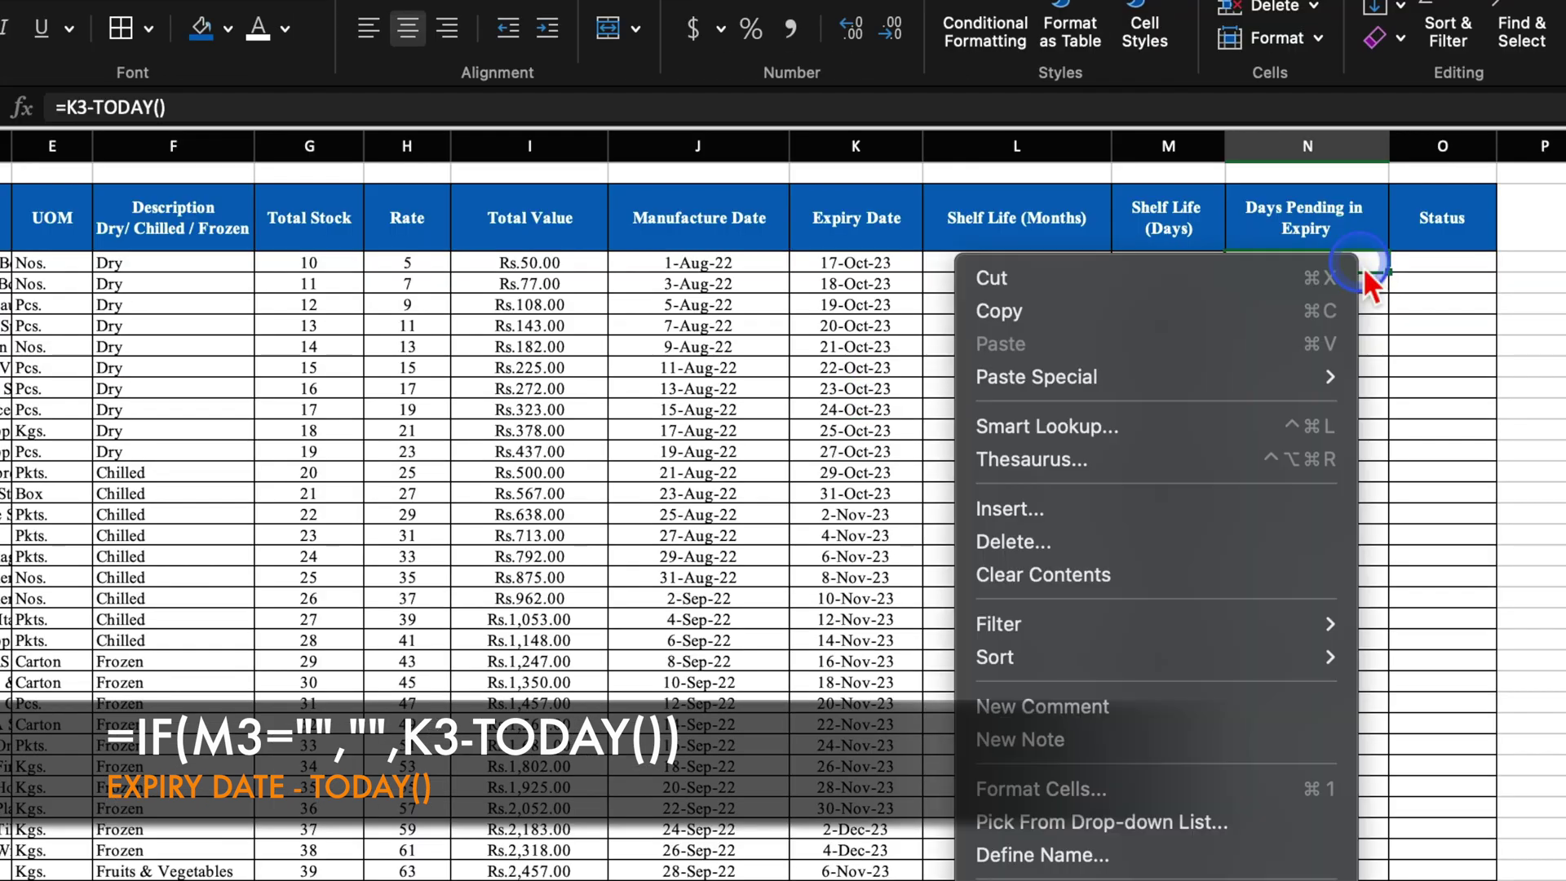
pyautogui.click(1163, 792)
pyautogui.moveTo(1068, 160); pyautogui.dragTo(1019, 15)
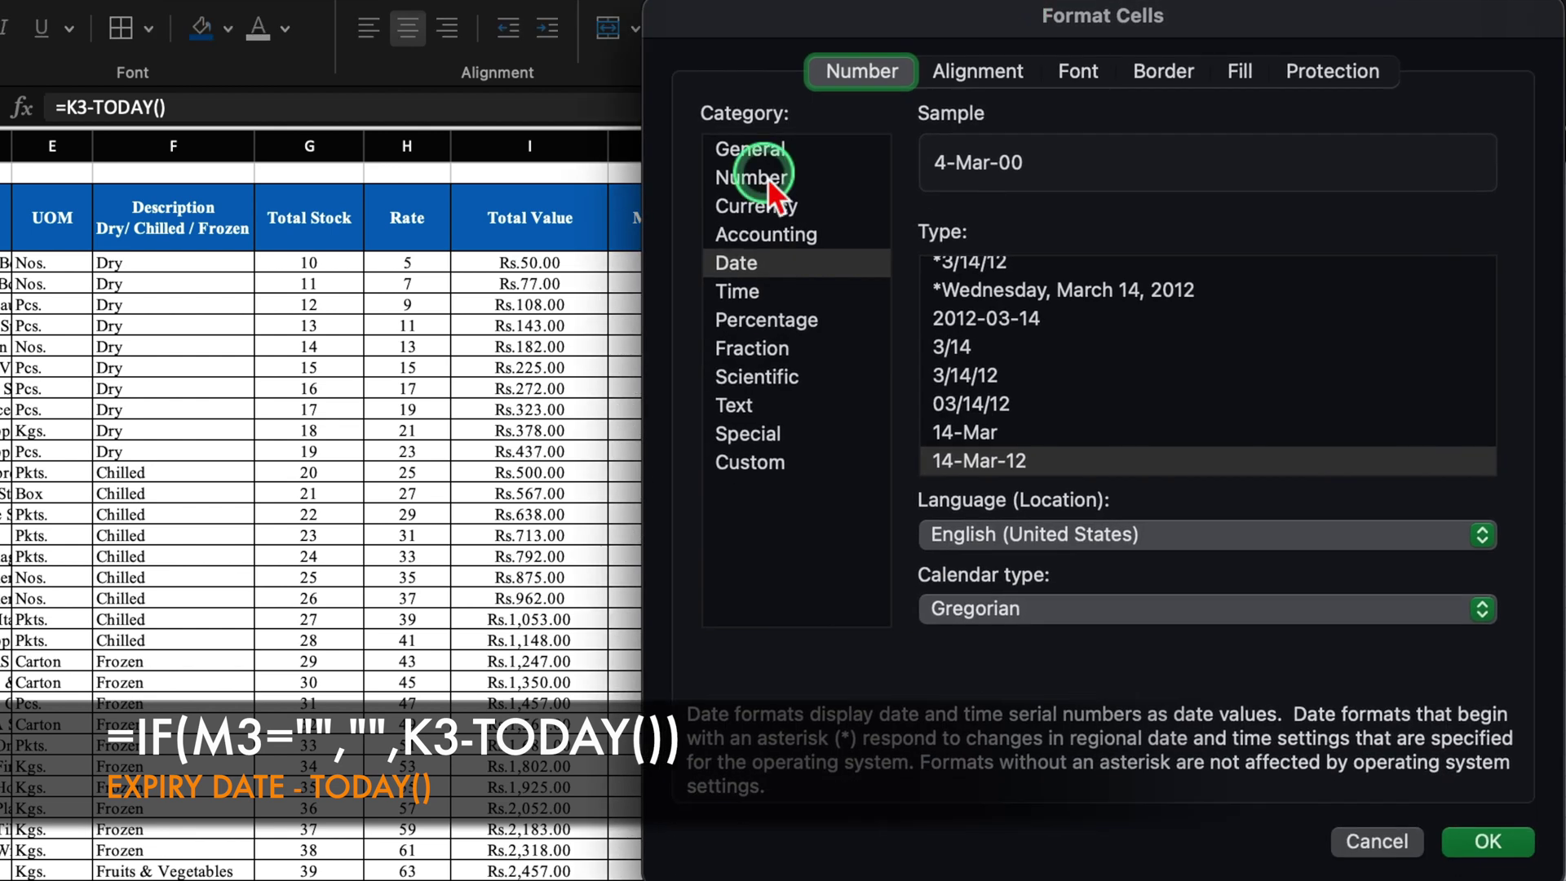
pyautogui.click(766, 178)
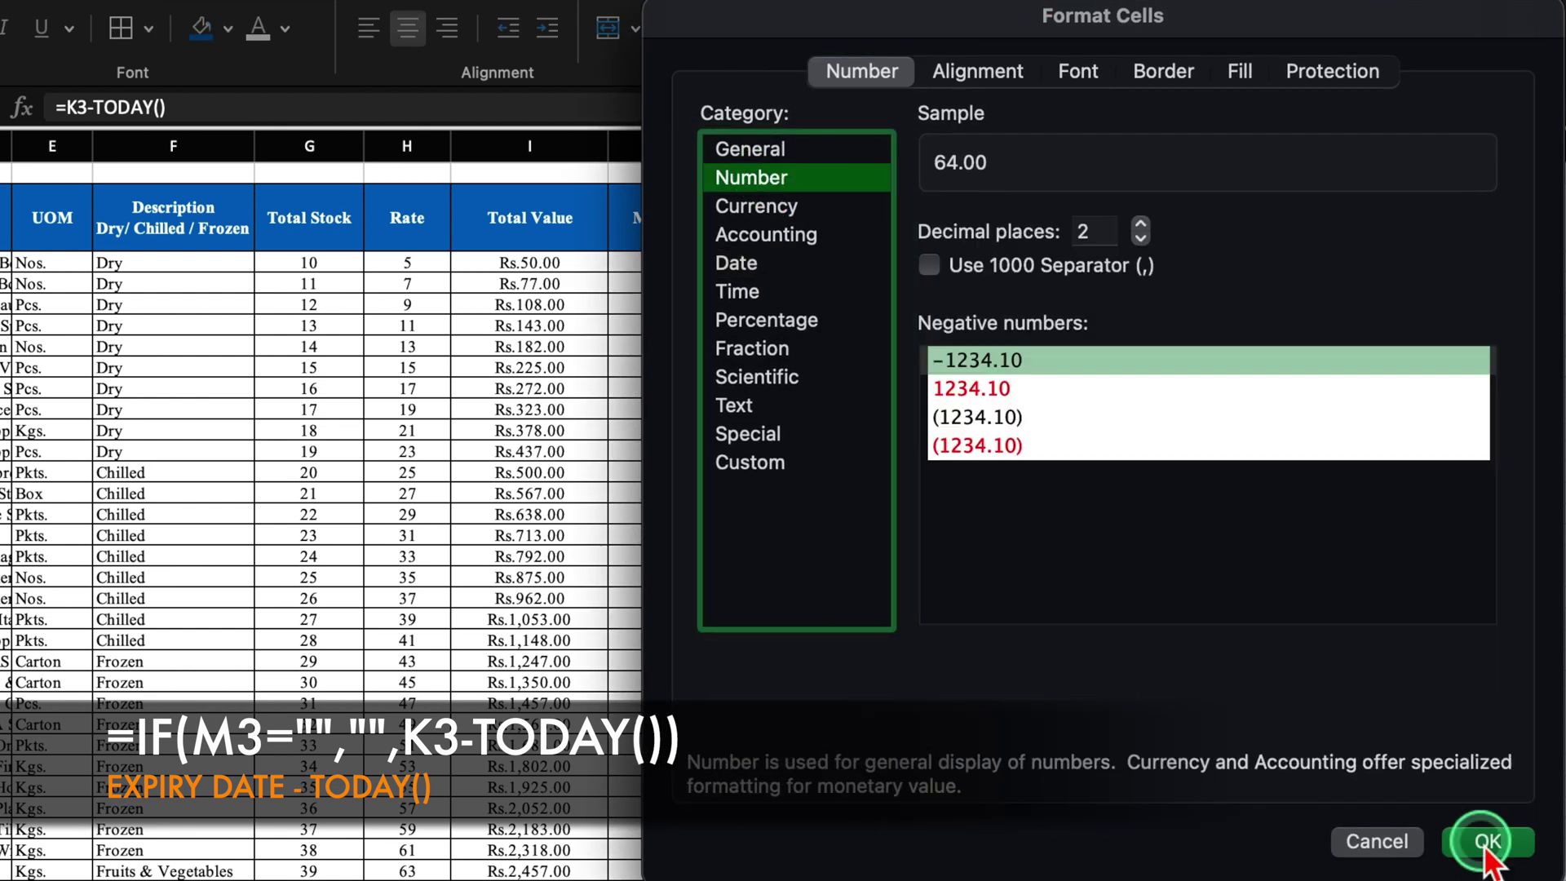
pyautogui.click(1485, 844)
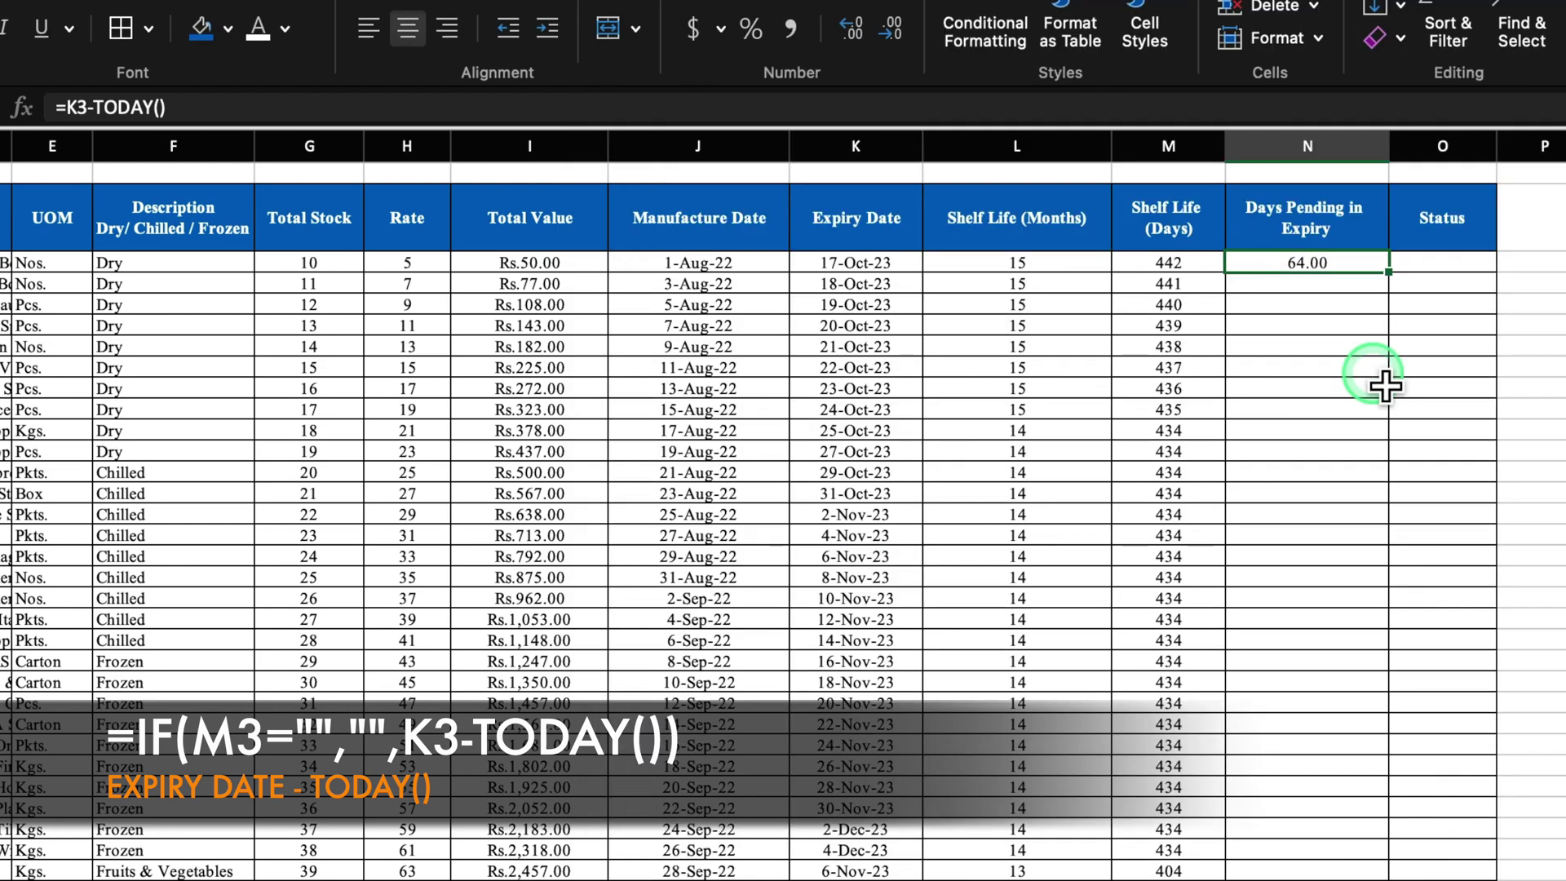
pyautogui.click(890, 31)
# Change the Days Pending in Expiry formula in N3 to =IF(M3="","",K3-TODAY()).
pyautogui.click(1316, 272)
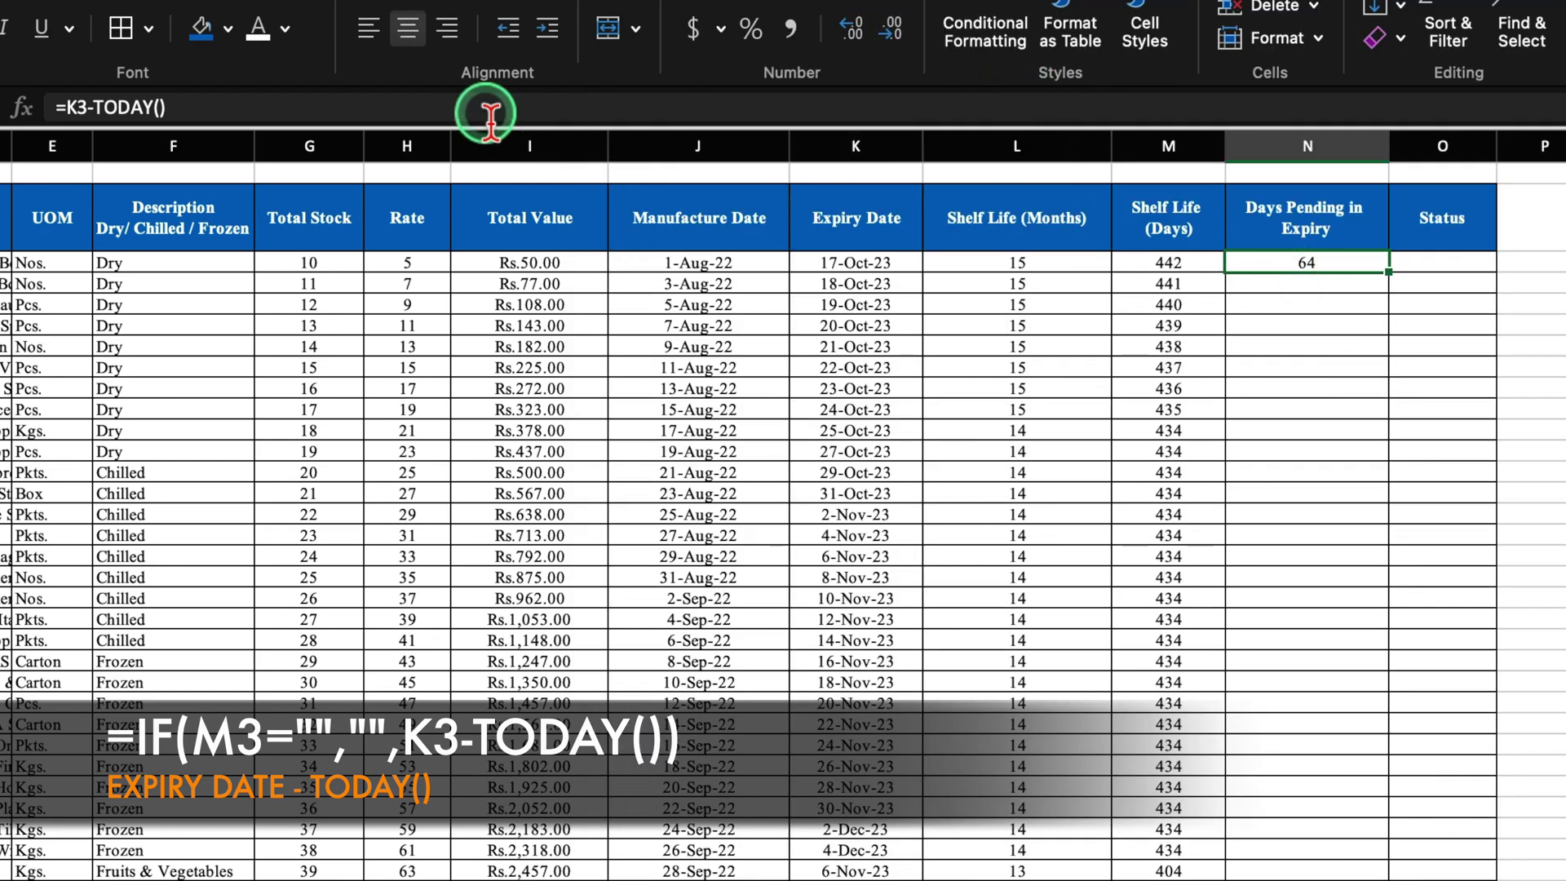
pyautogui.click(68, 107)
pyautogui.write('if')
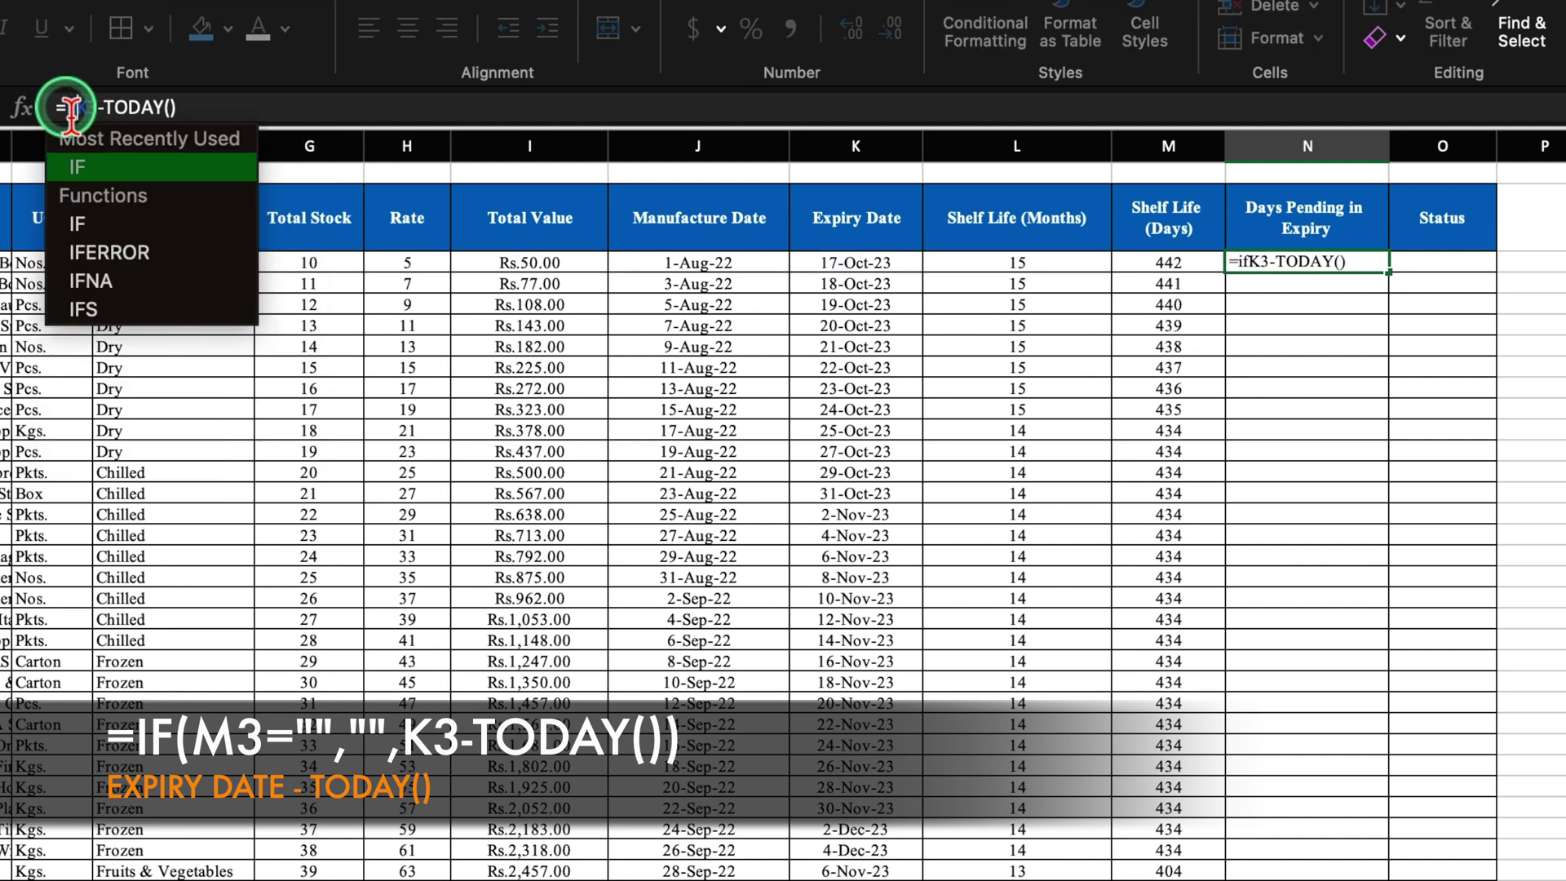
pyautogui.doubleClick(136, 168)
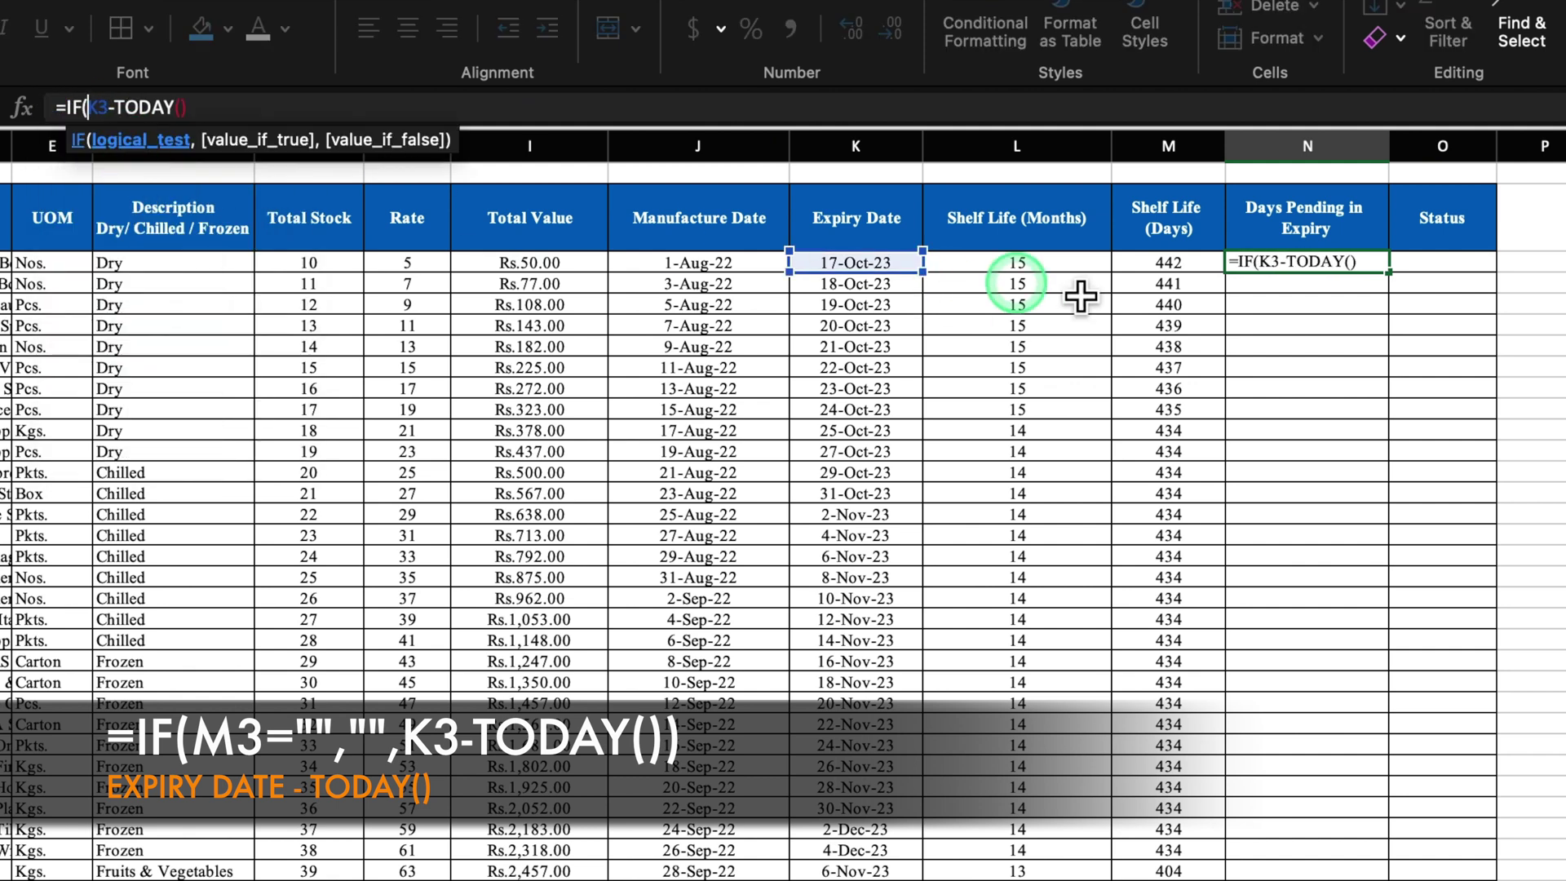
pyautogui.click(1167, 269)
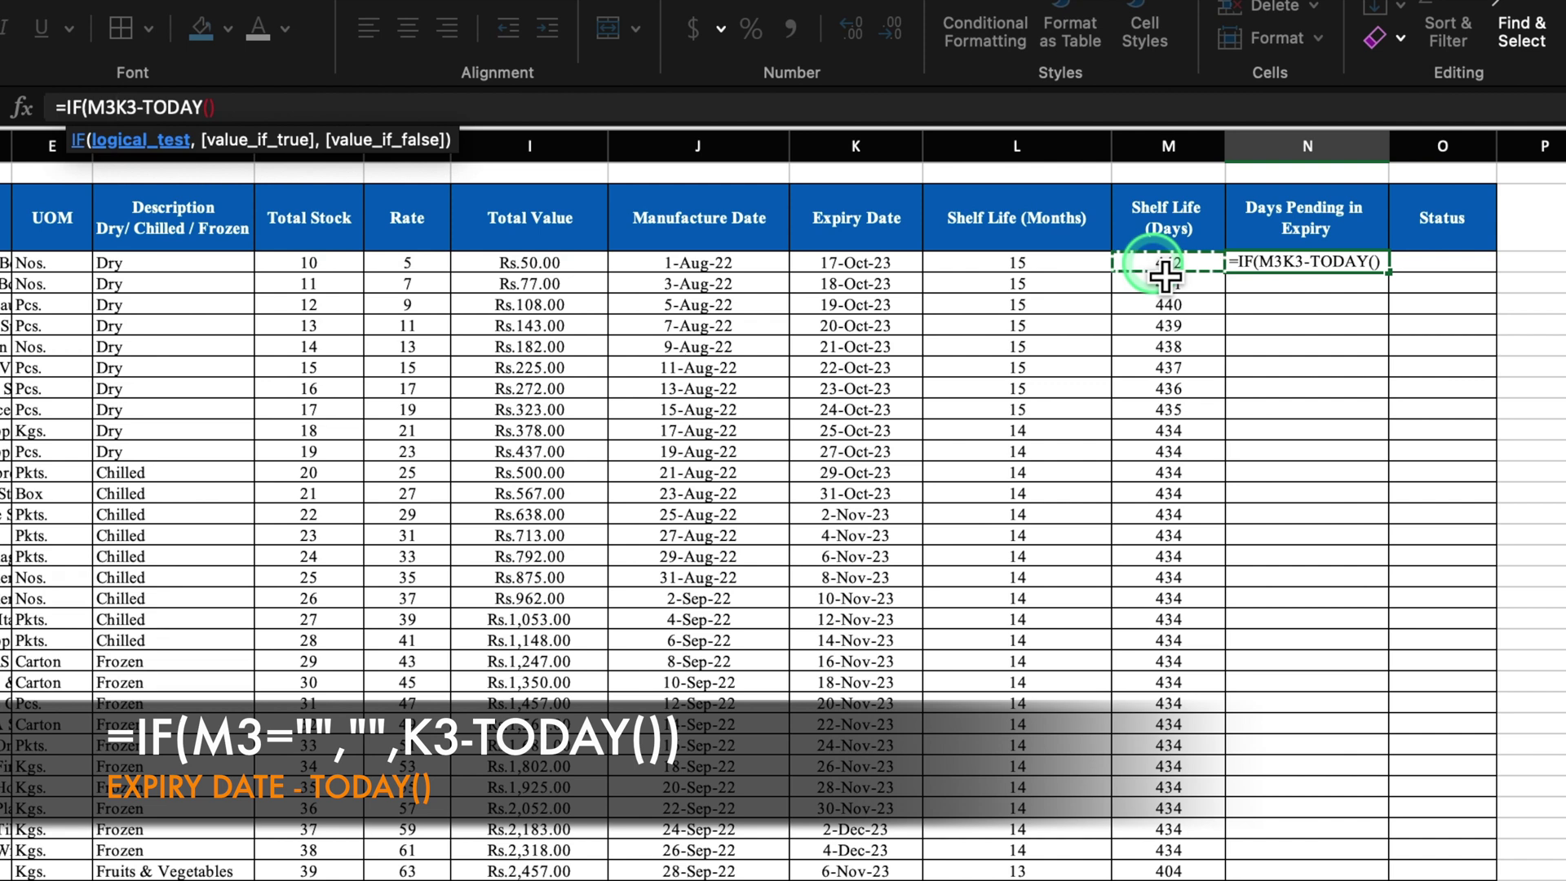
pyautogui.write('=""')
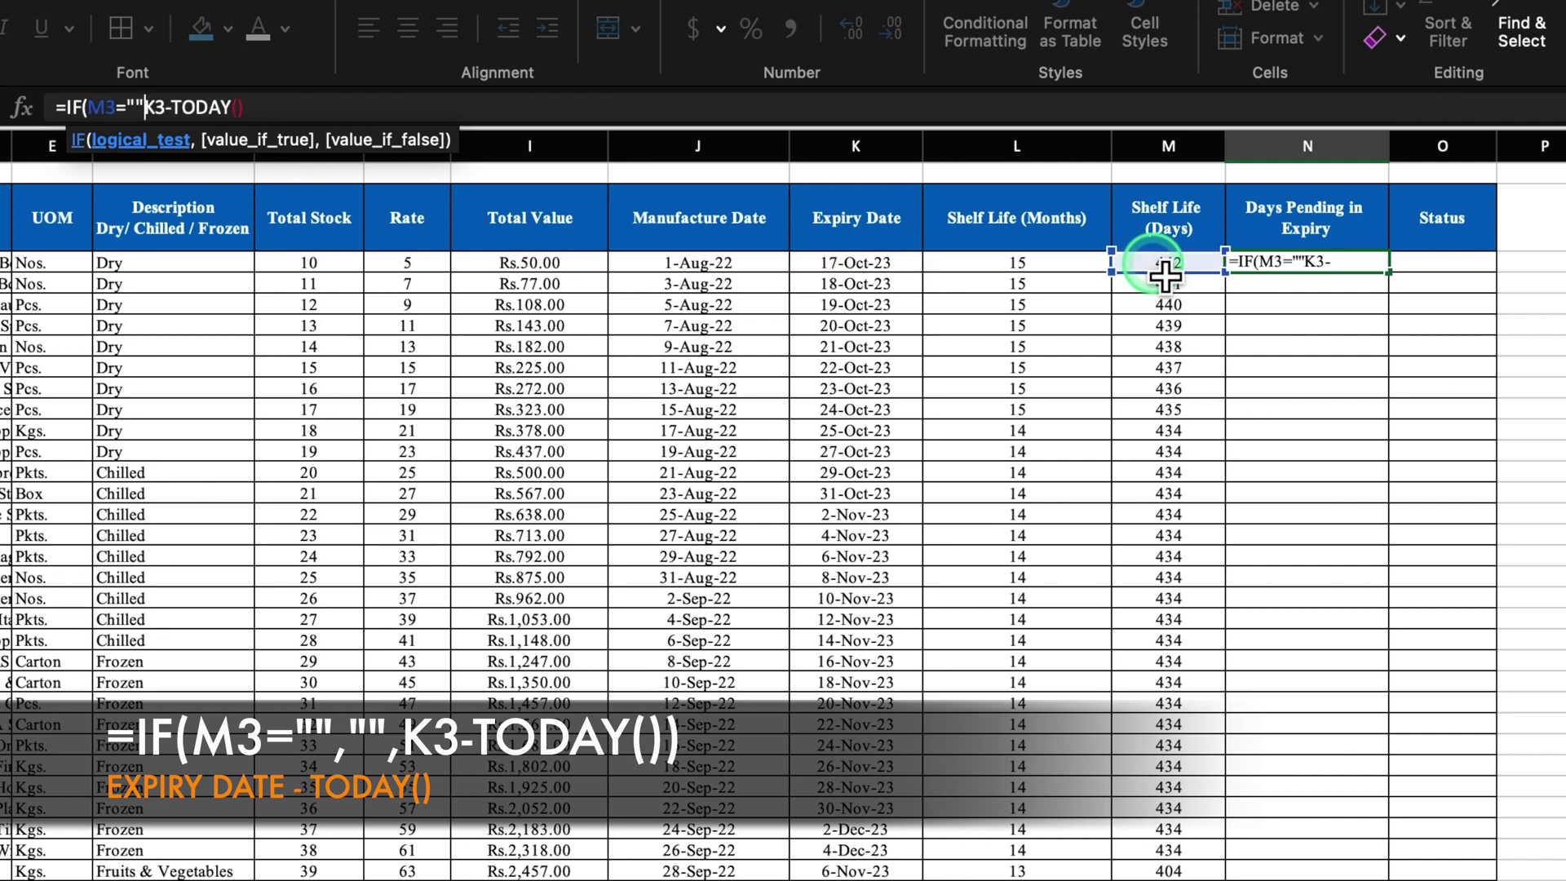
pyautogui.write(',')
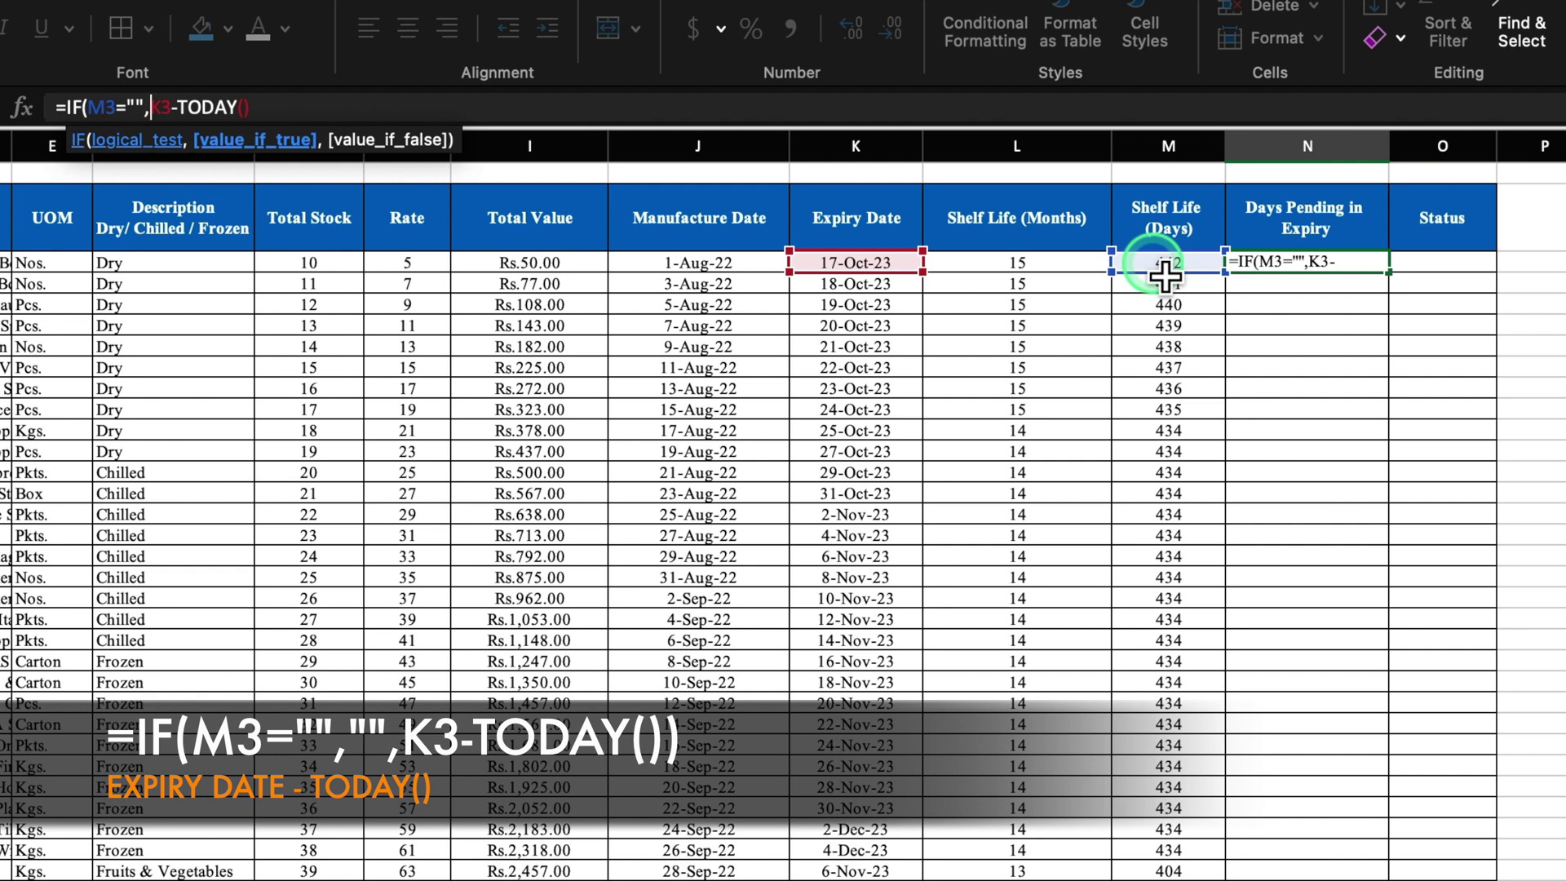
pyautogui.write('""')
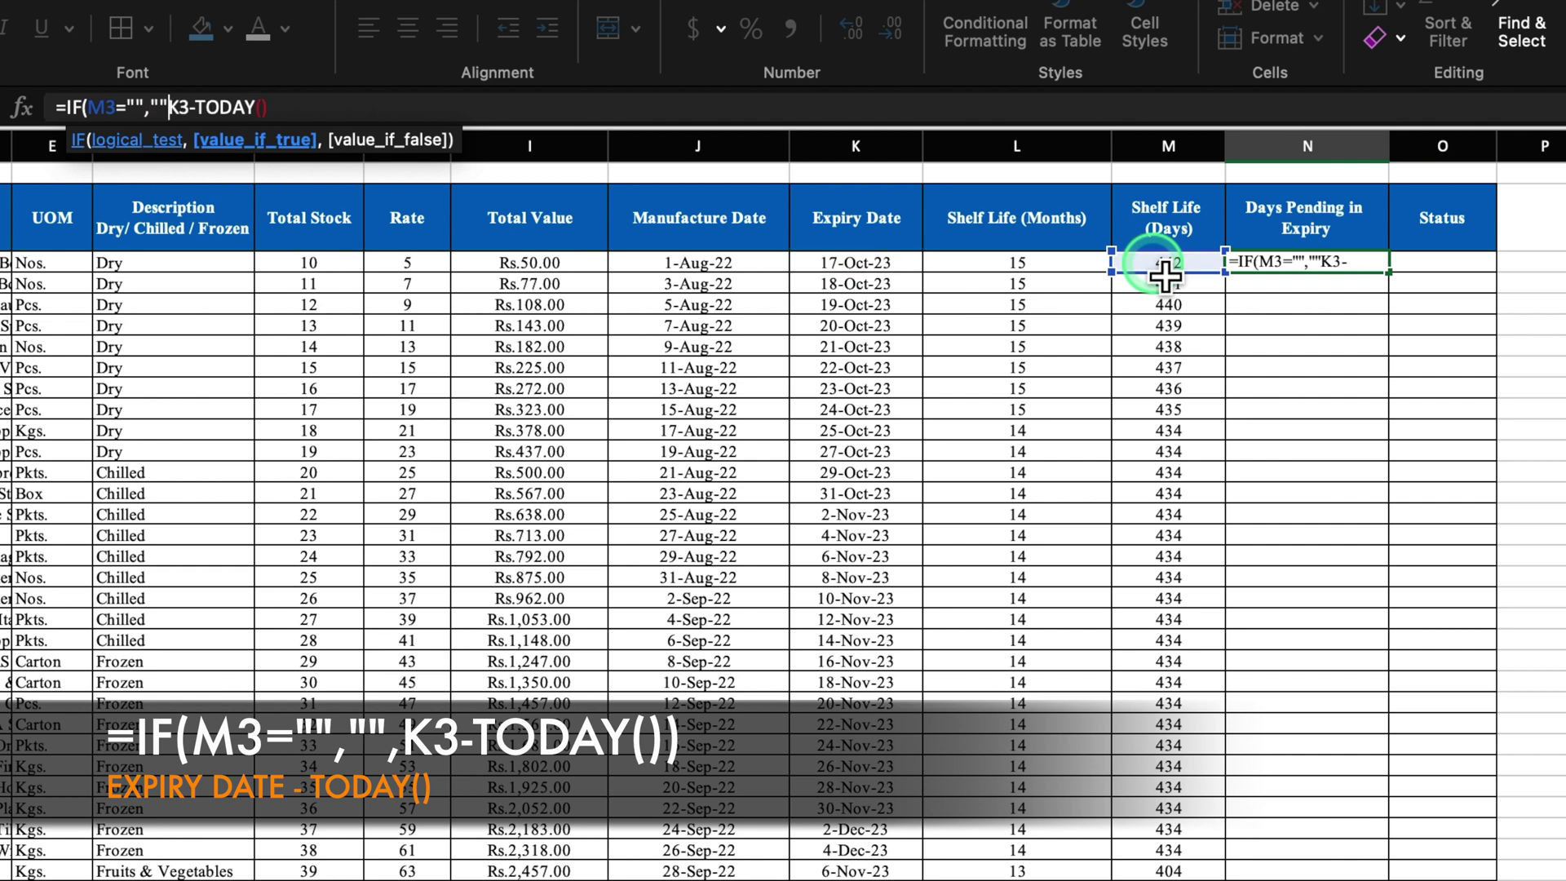
pyautogui.write(',')
pyautogui.click(658, 109)
pyautogui.write(')')
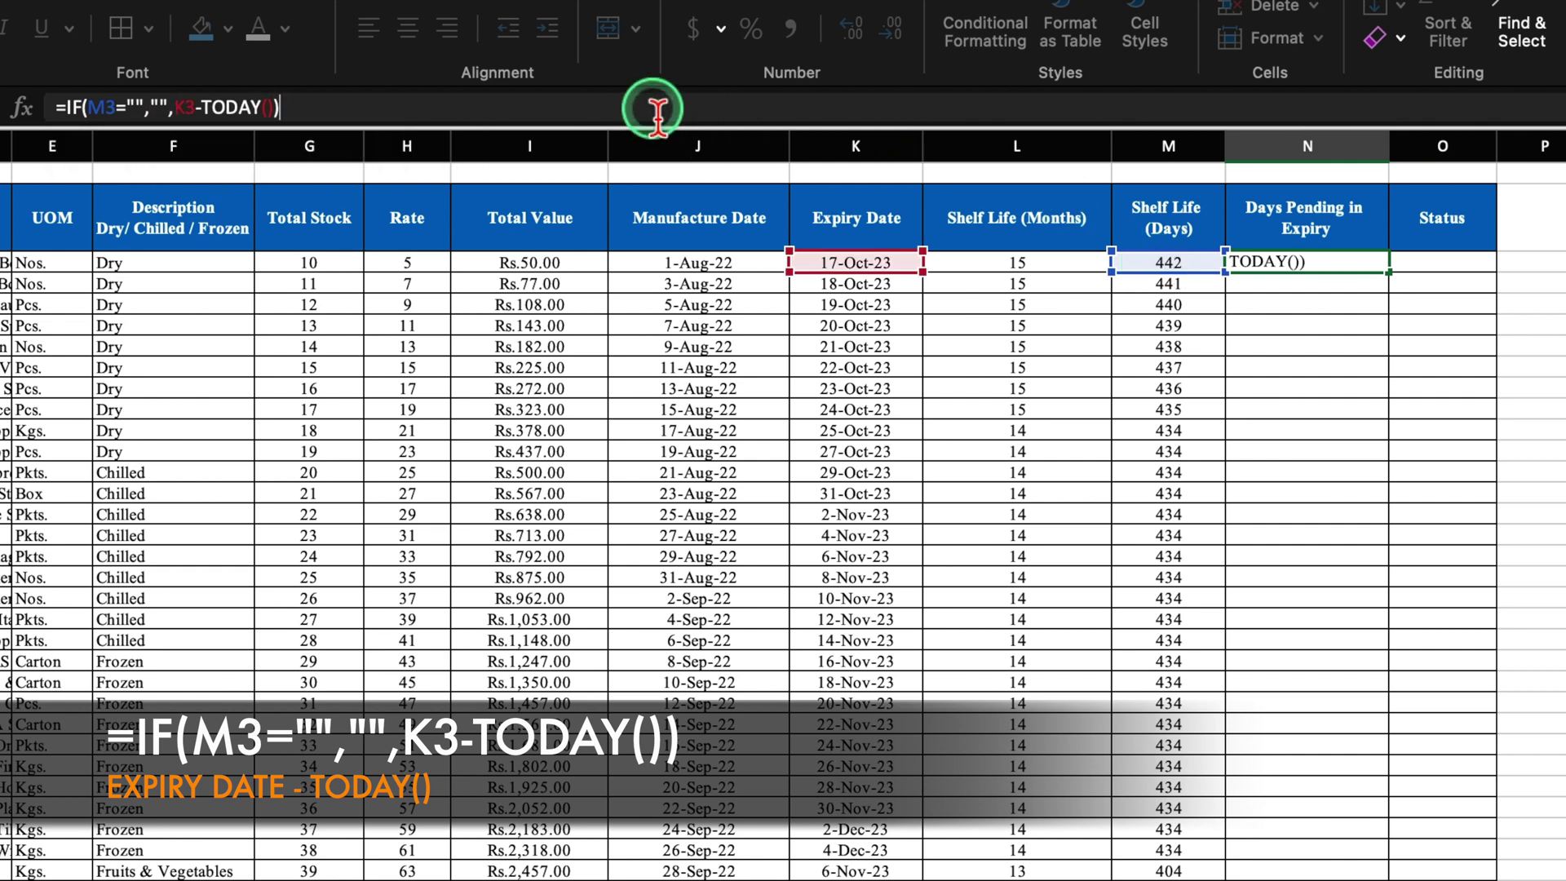
pyautogui.press('Return')
# Fill the Days Pending in Expiry formula from N3 down through the item rows.
pyautogui.doubleClick(1389, 273)
pyautogui.scroll(-5, 1305, 522)
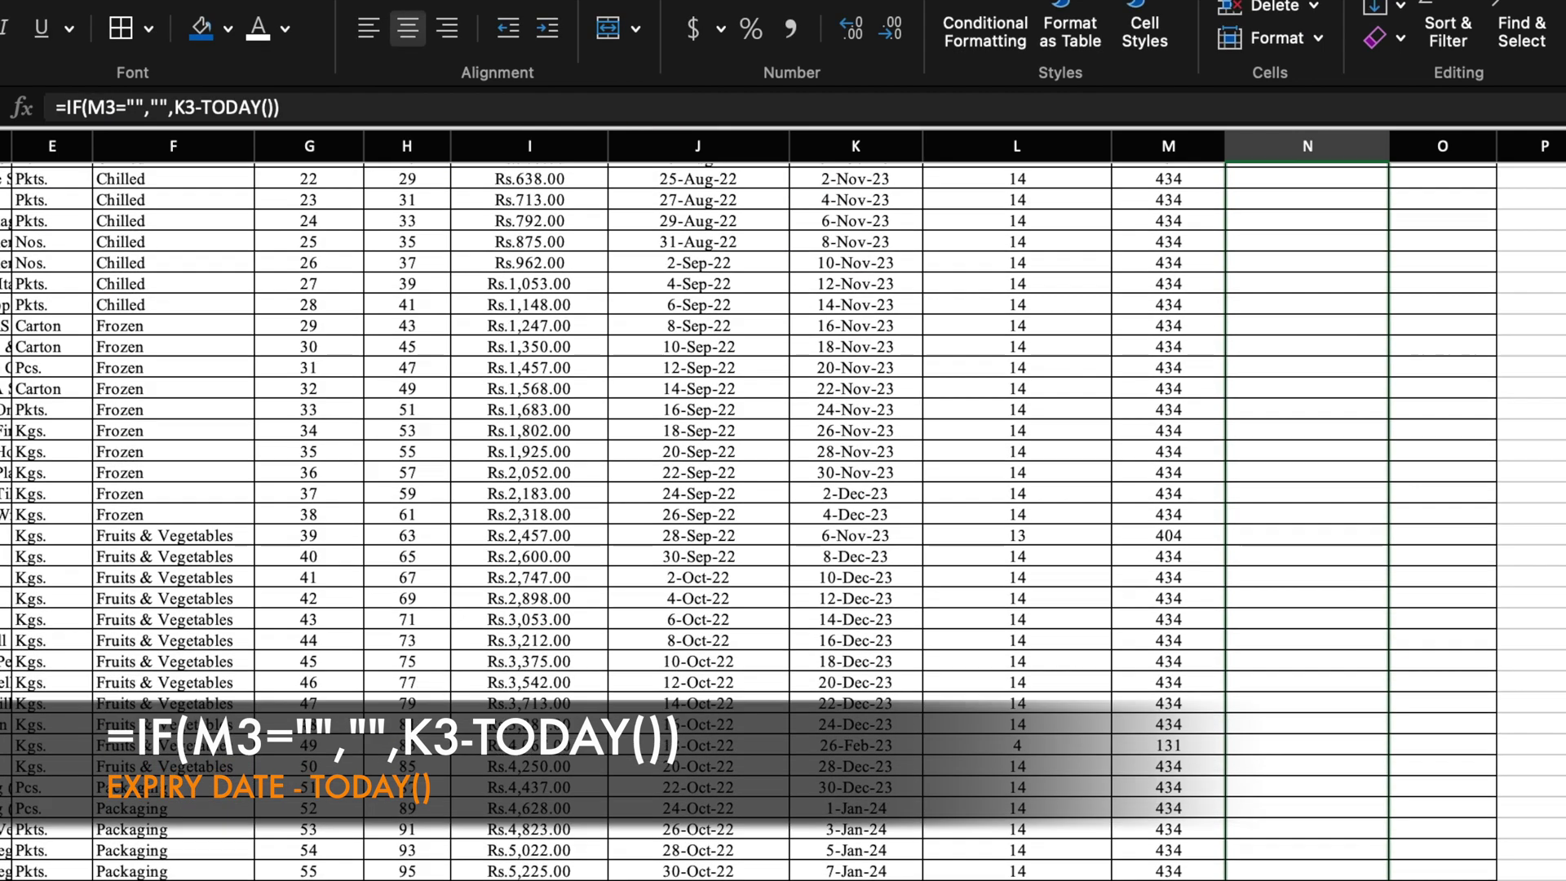
pyautogui.scroll(5, 1338, 300)
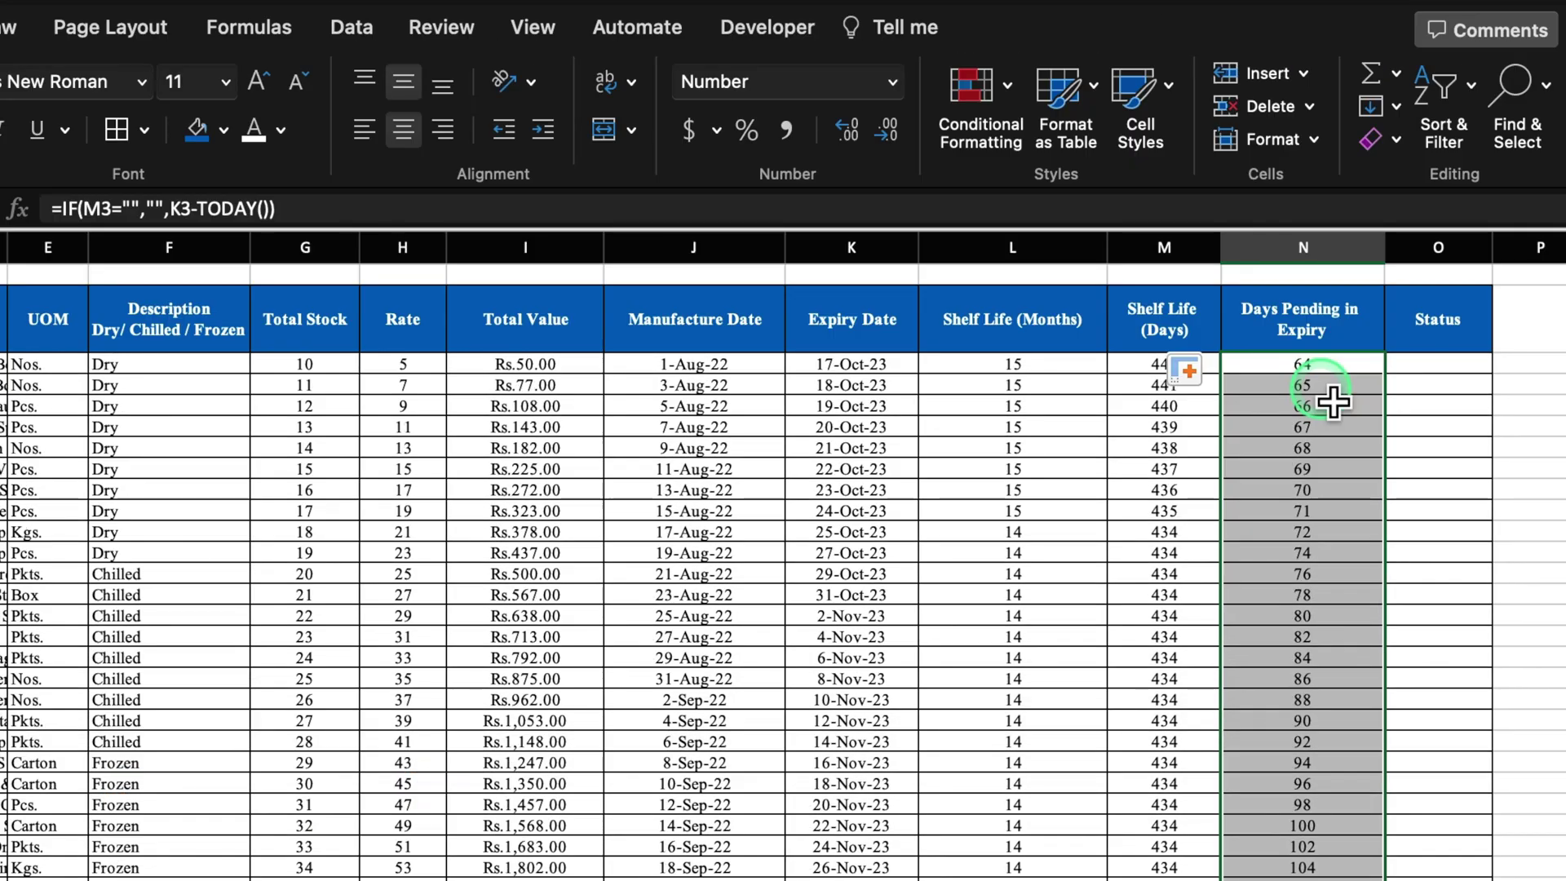
# Highlight Days Pending in Expiry values greater than 30 using Green Fill with Dark Green Text.
pyautogui.click(1009, 84)
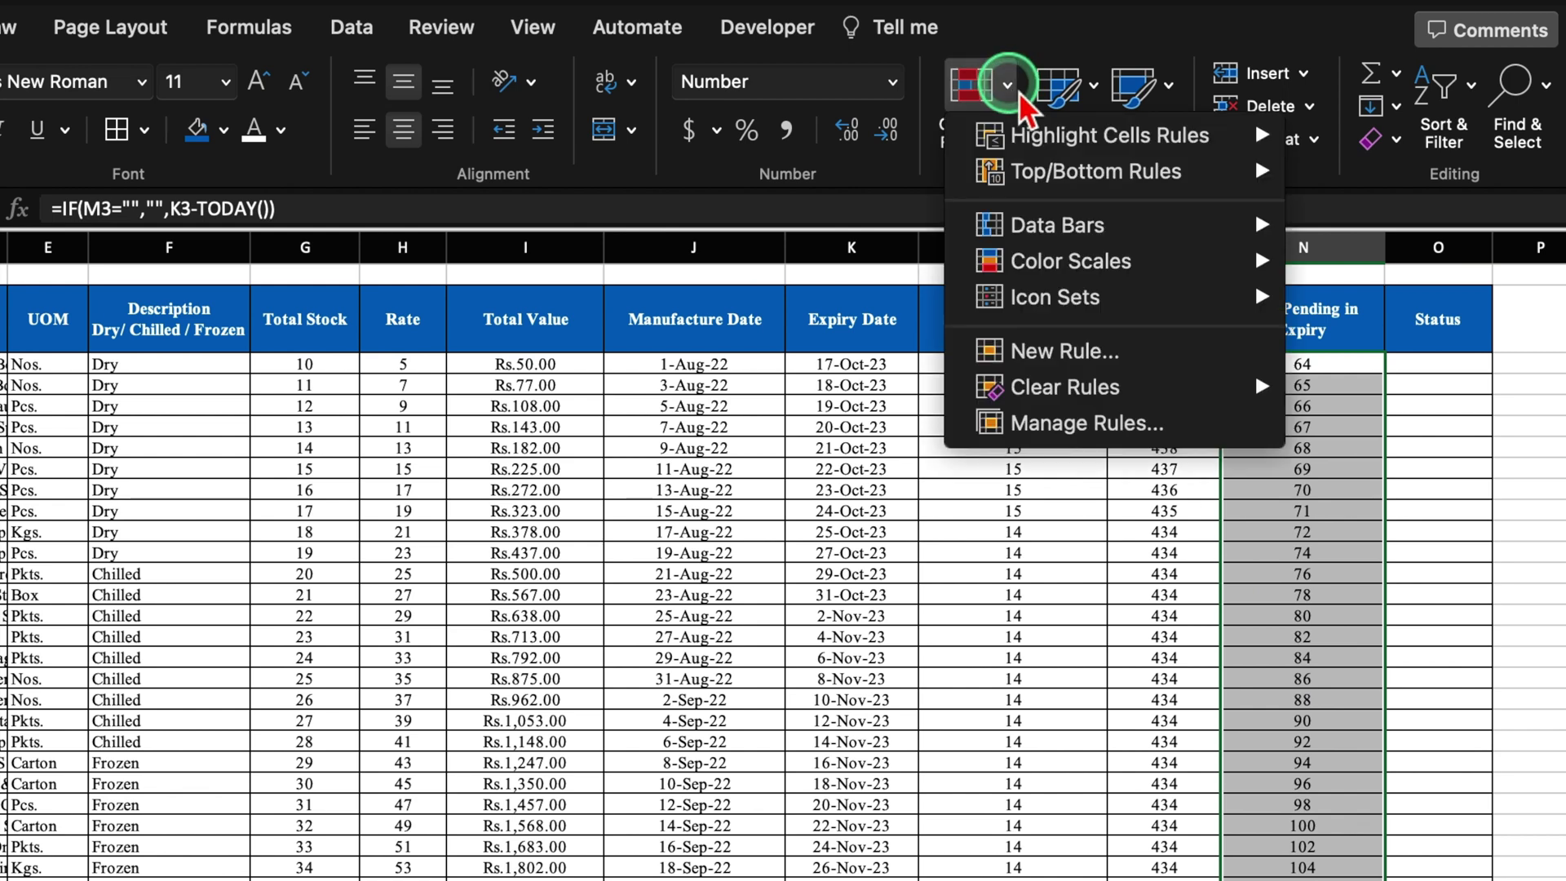
pyautogui.moveTo(1129, 135)
pyautogui.click(1454, 144)
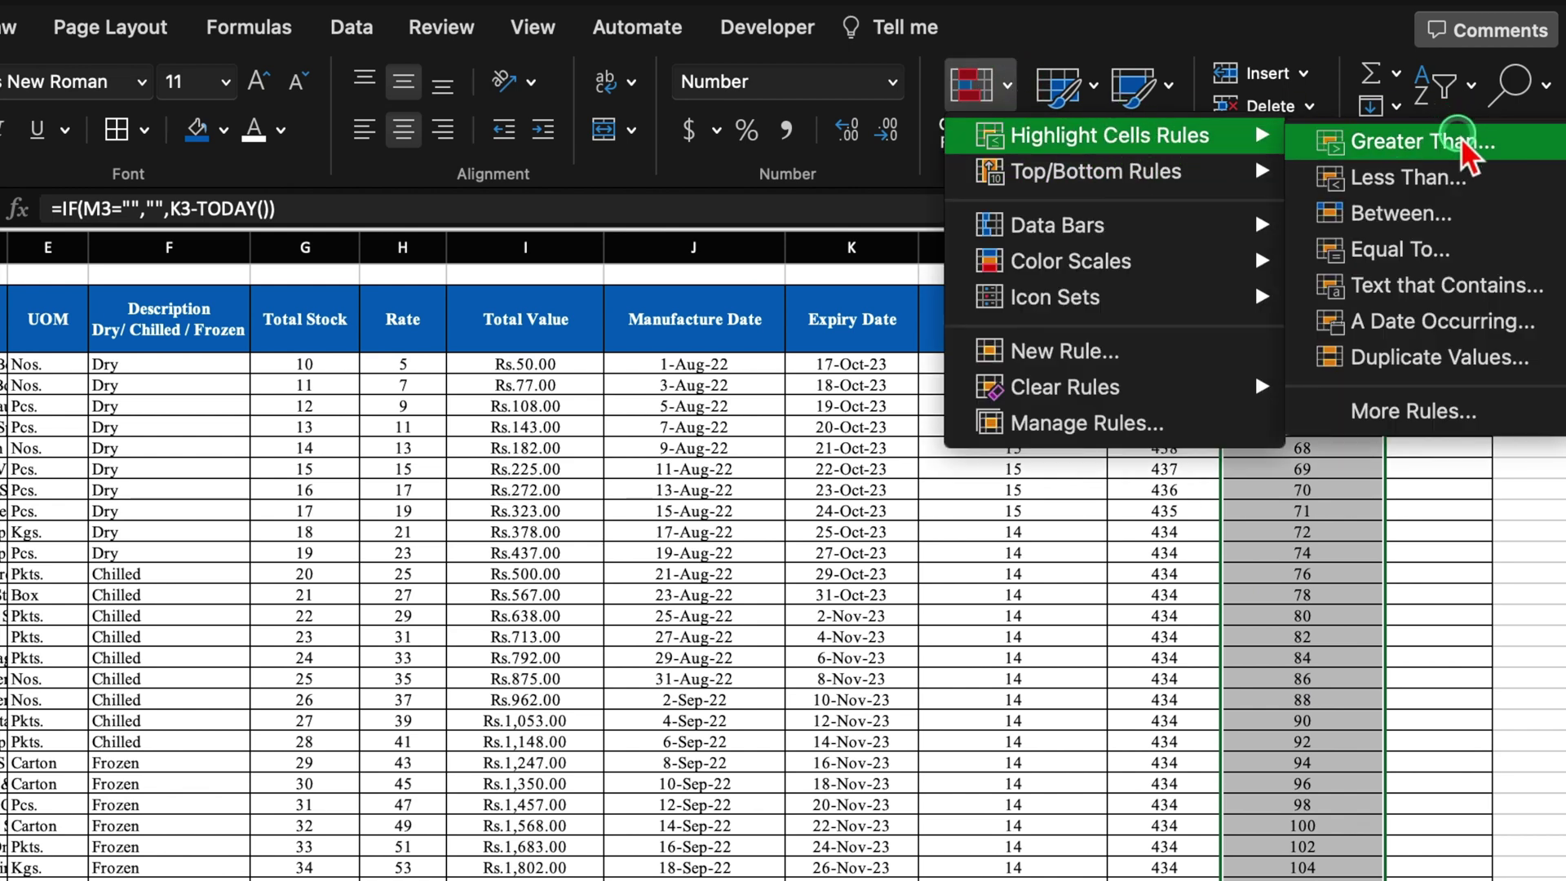
pyautogui.click(913, 362)
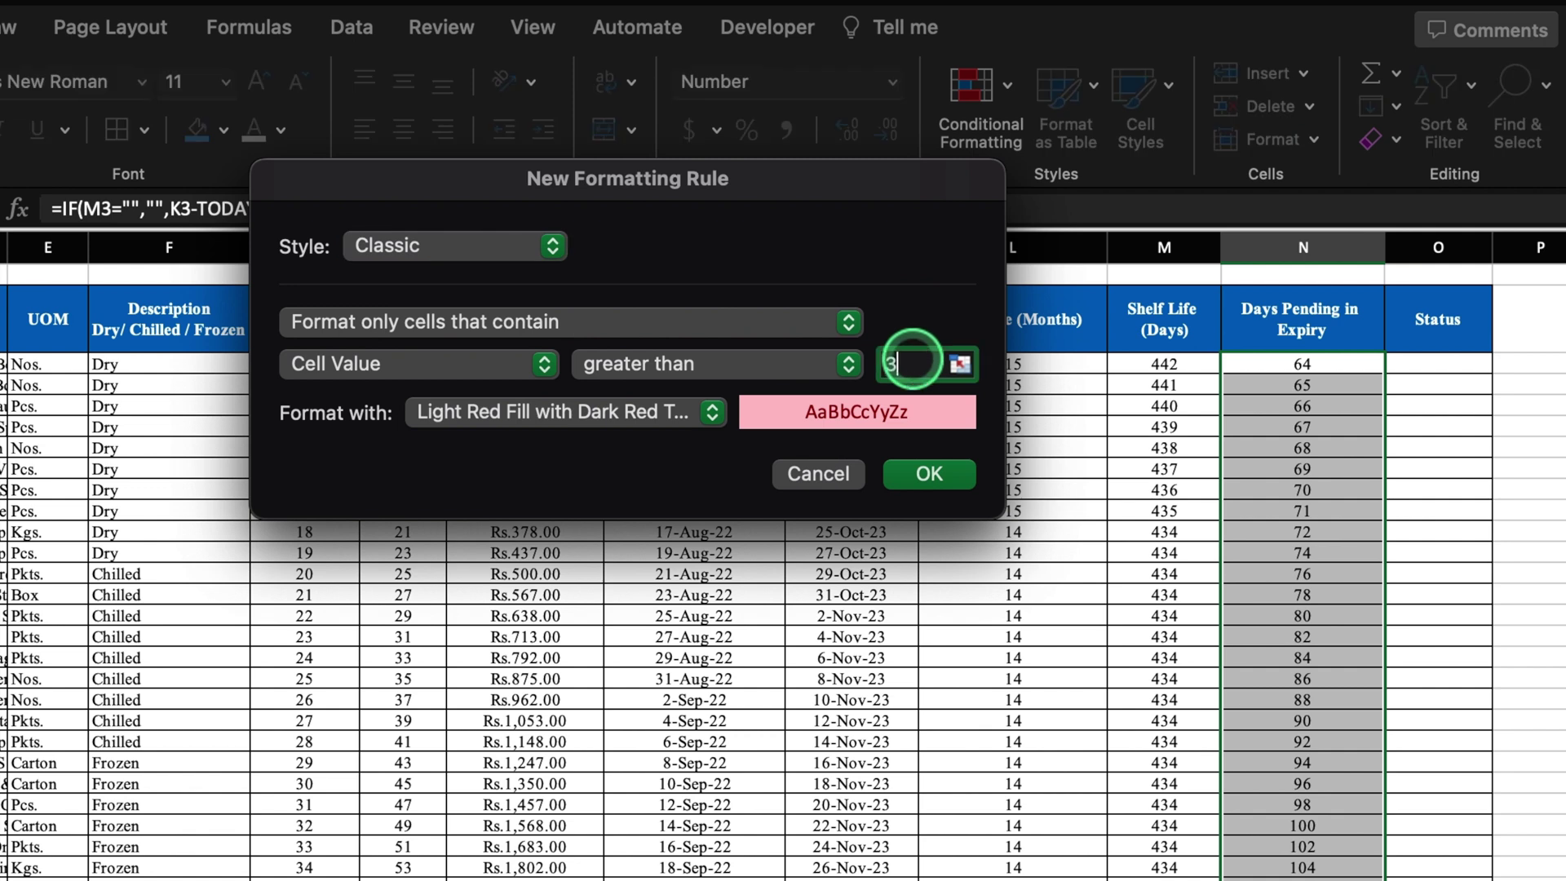
pyautogui.click(715, 414)
pyautogui.click(581, 481)
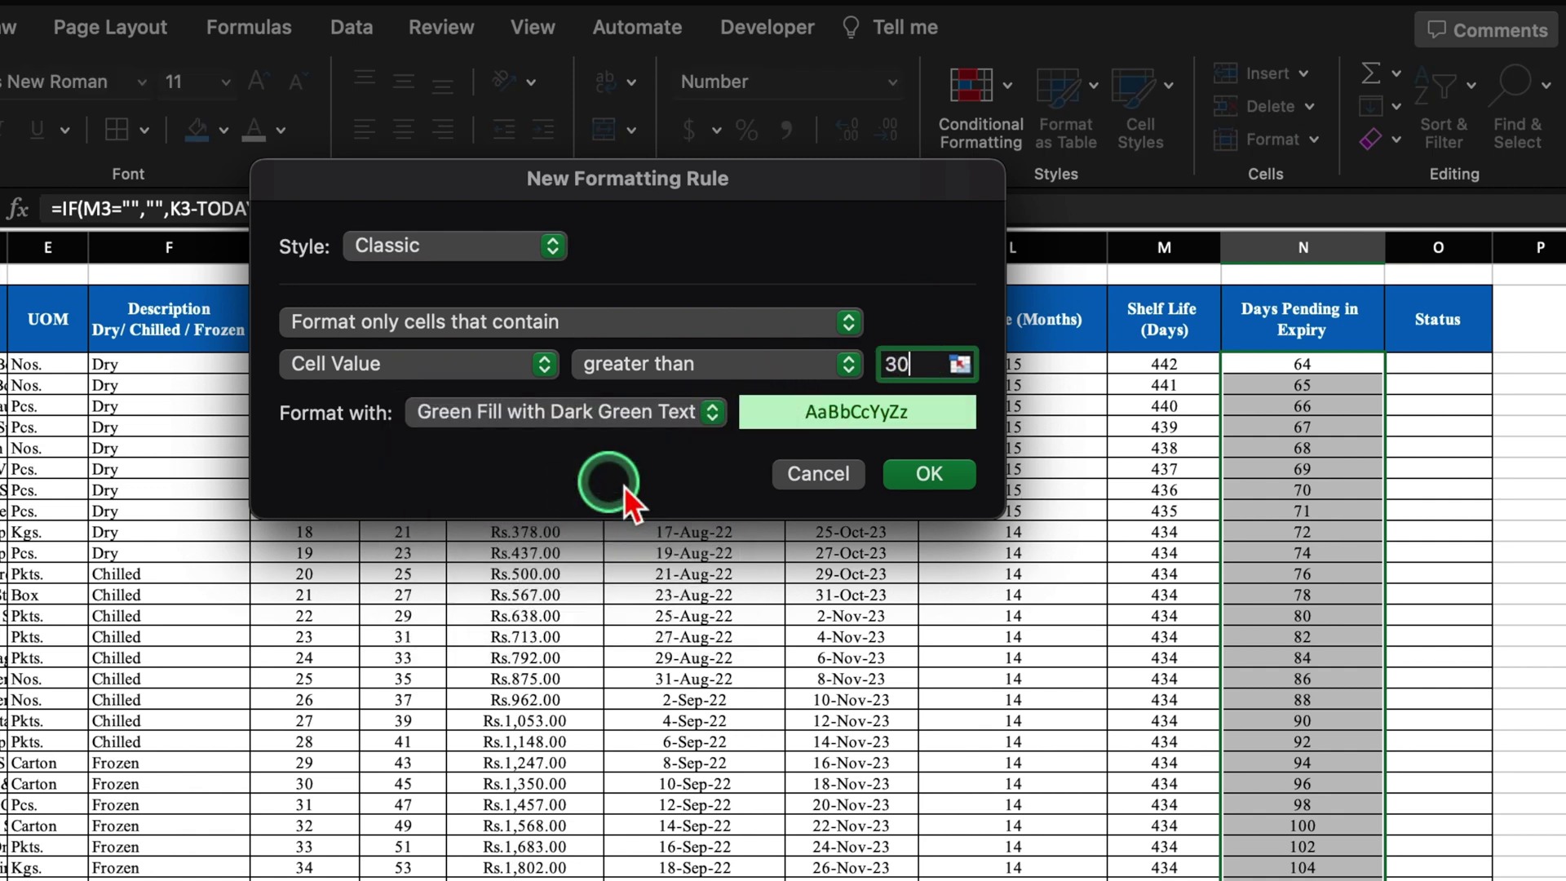
pyautogui.click(929, 474)
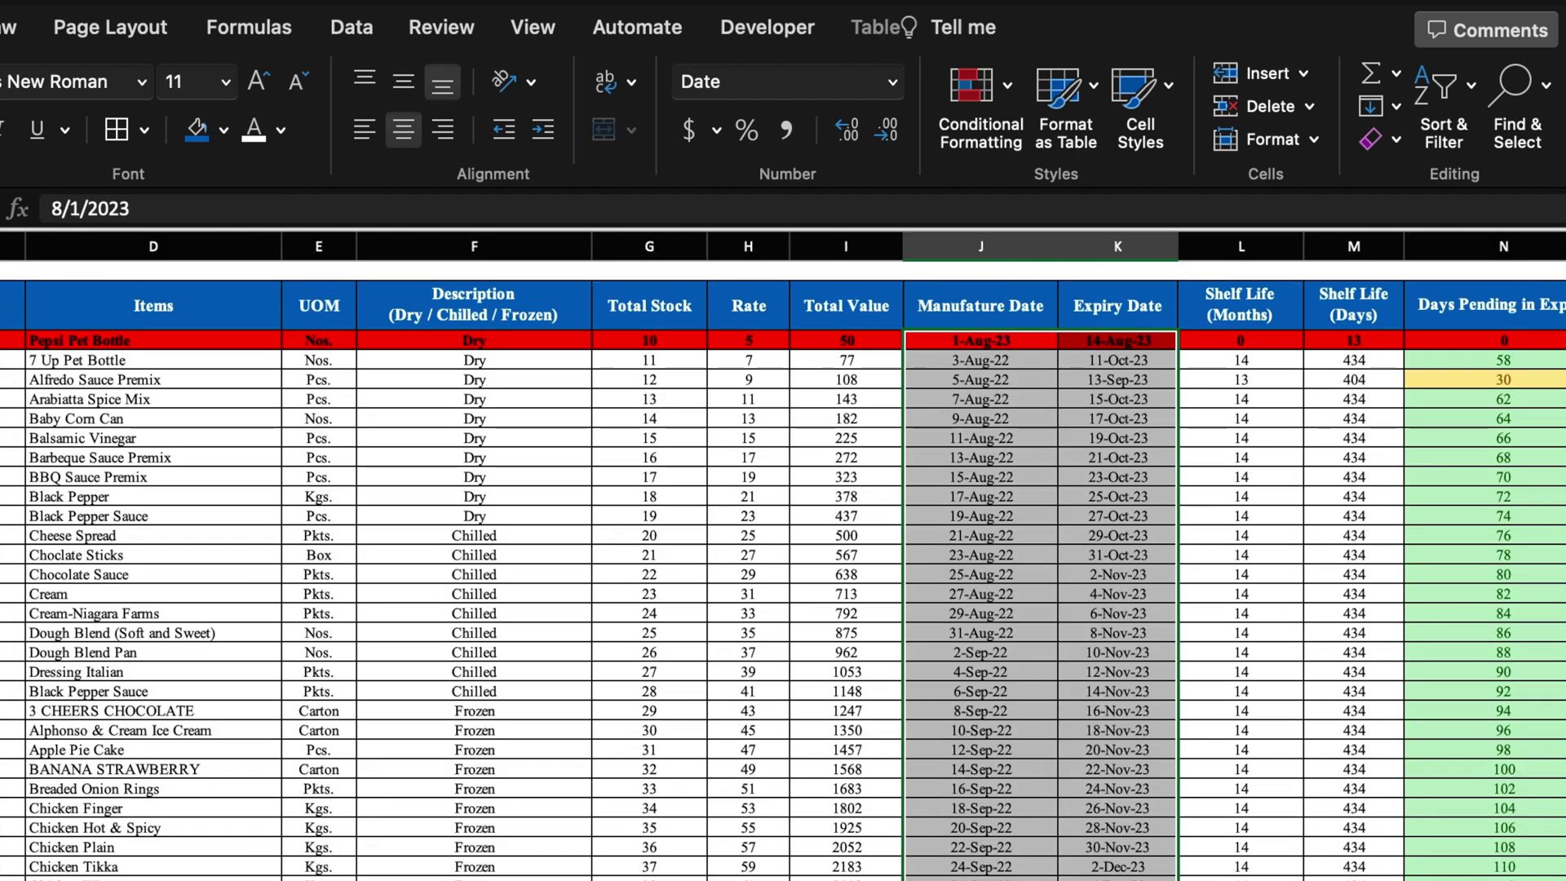
# Copy the Product Staus & Color legend from the finished reference sheet and paste it beside the stock table, starting in column Q.
pyautogui.hscroll(10, 902, 464)
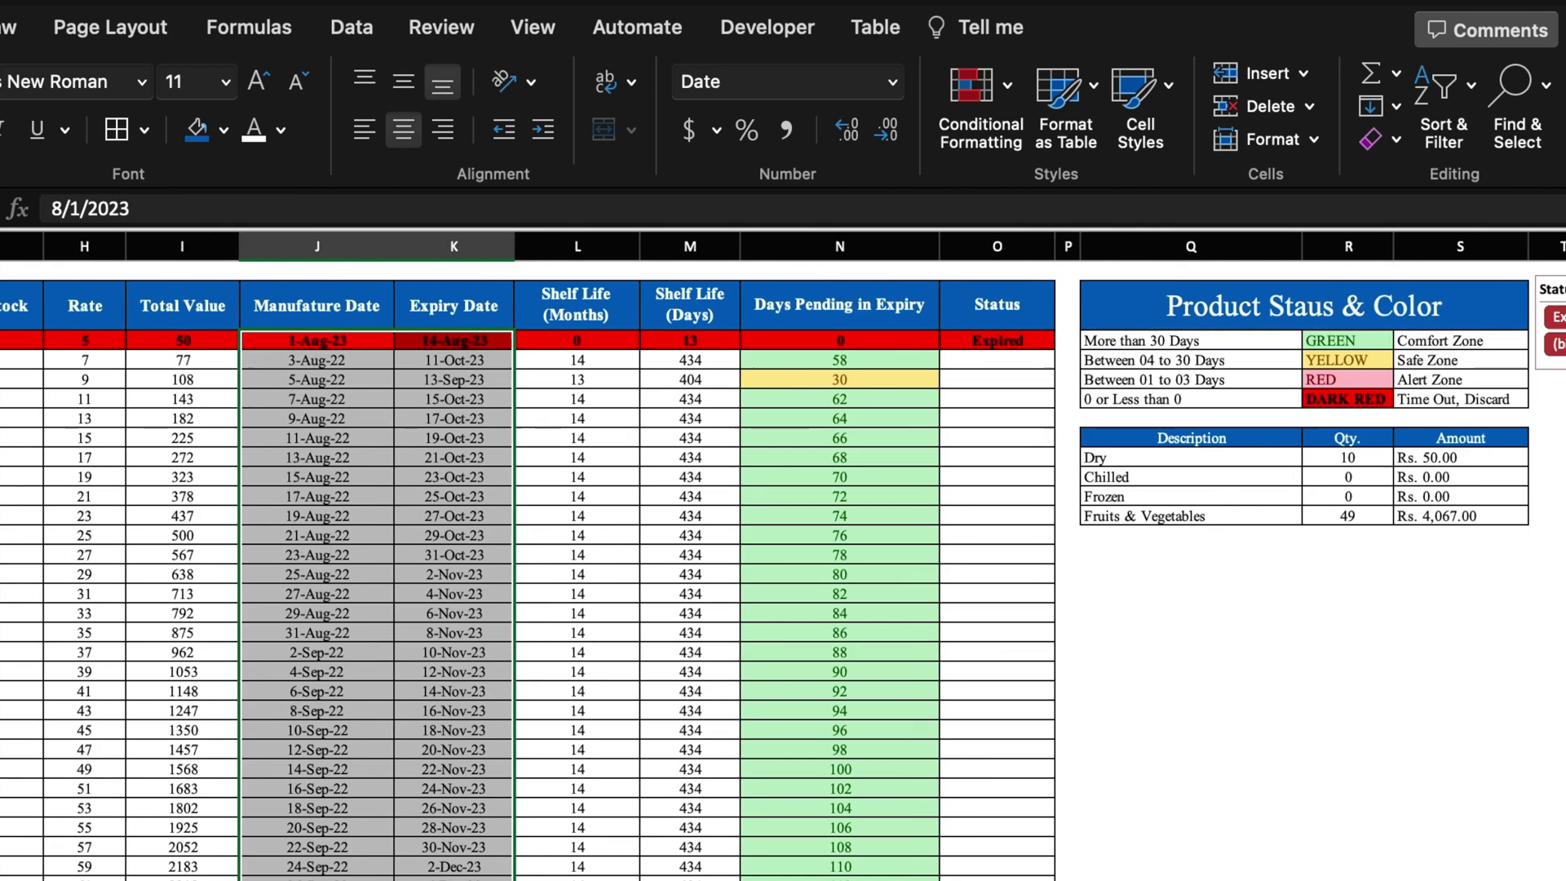
pyautogui.moveTo(738, 334); pyautogui.dragTo(964, 412)
pyautogui.press('super+c')
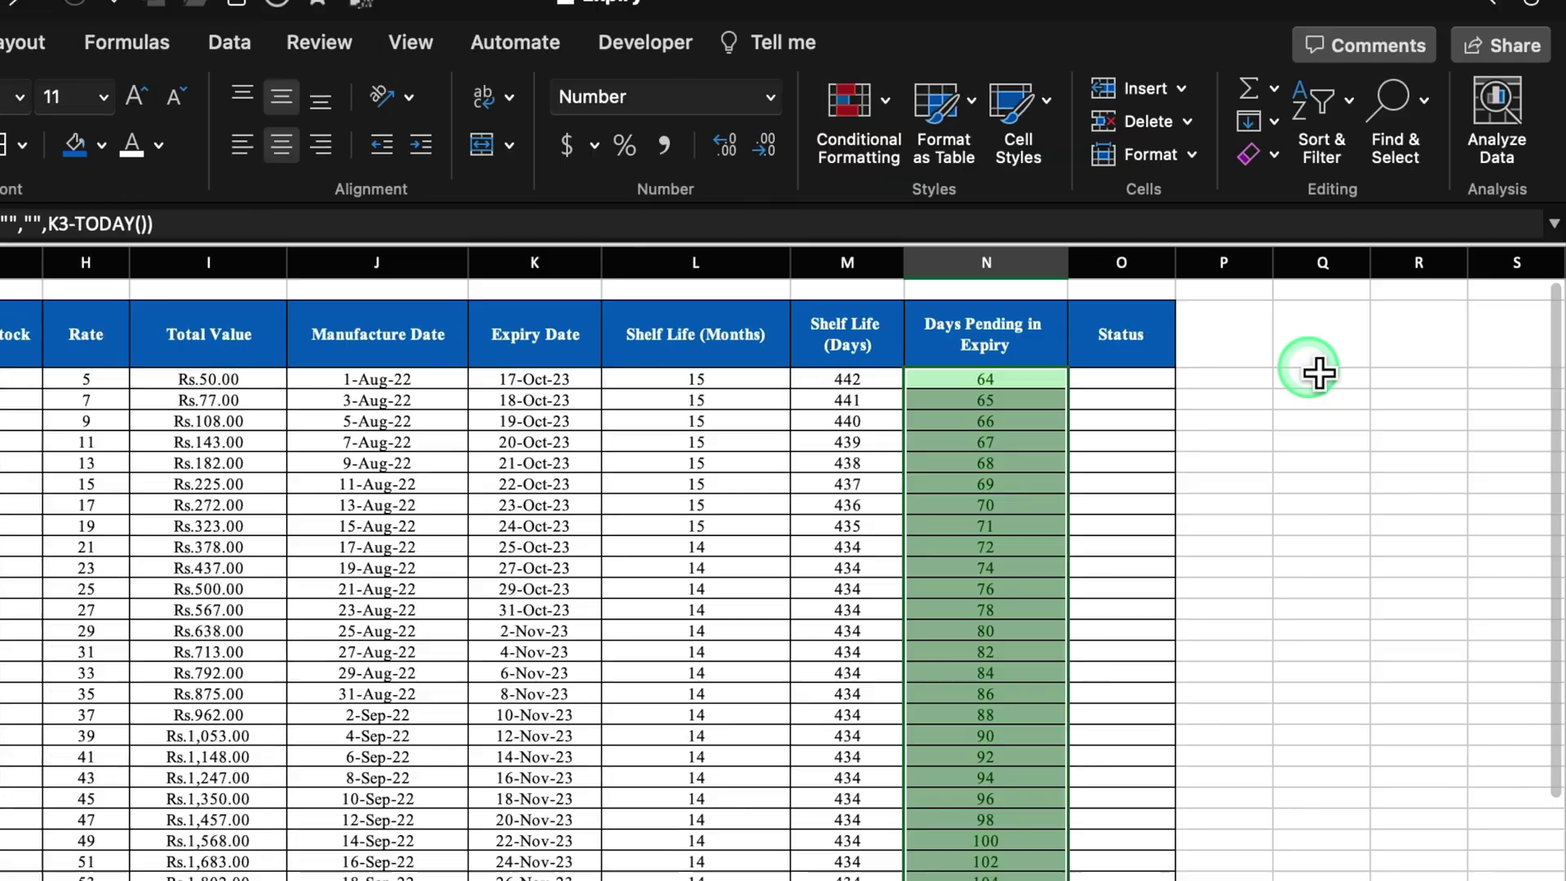
pyautogui.click(1310, 367)
pyautogui.press('super+v')
# Fit column Q to the legend text and narrow column P to a thin gap between the tables.
pyautogui.doubleClick(1370, 262)
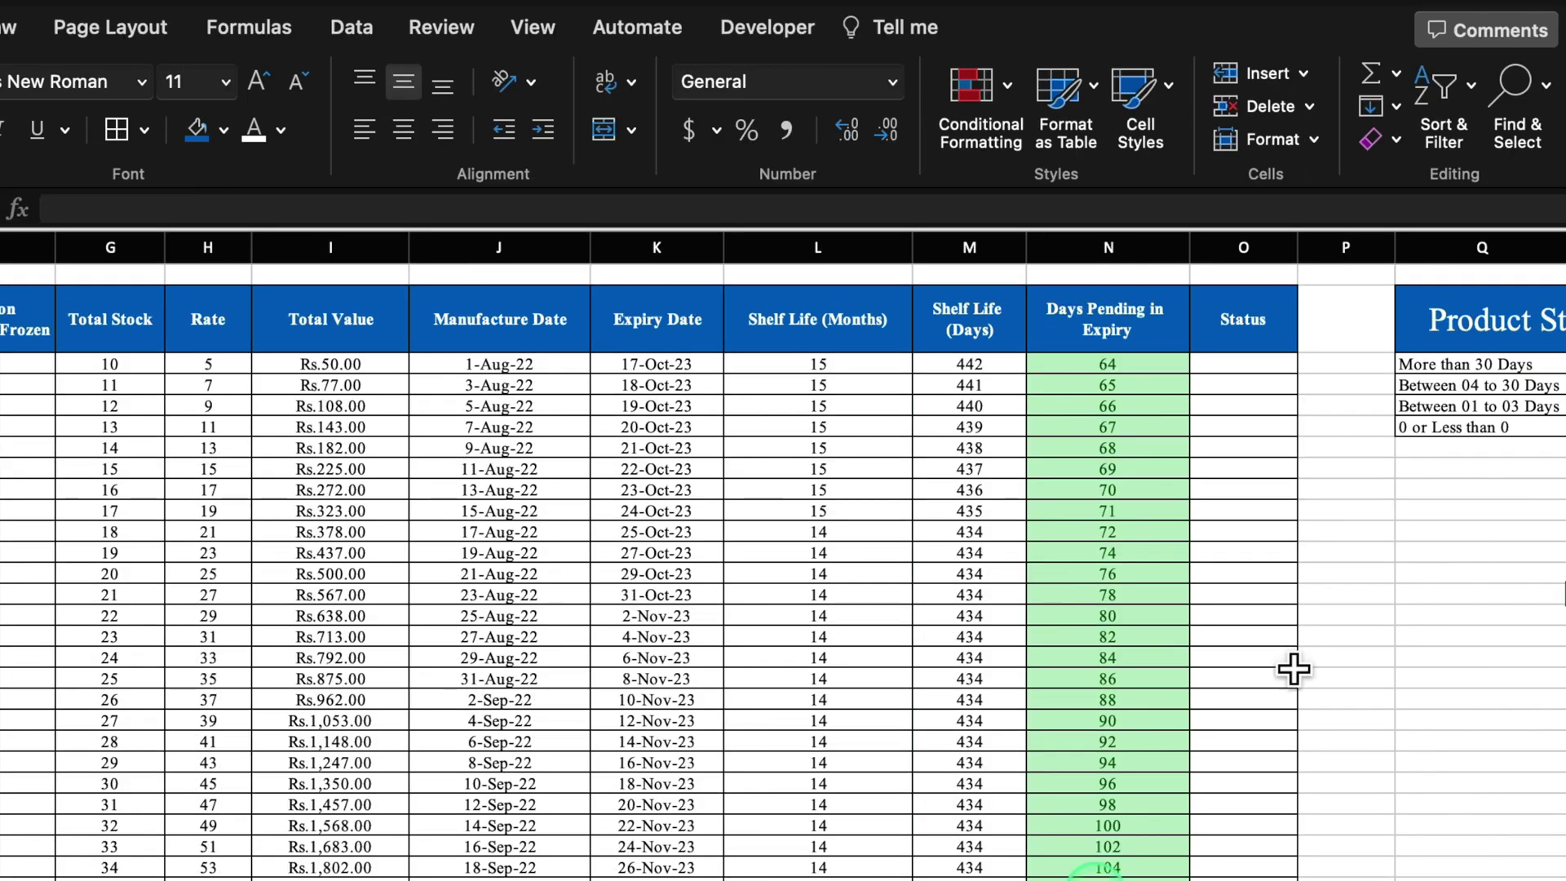
pyautogui.moveTo(1276, 275); pyautogui.dragTo(1286, 276)
pyautogui.moveTo(1330, 269); pyautogui.dragTo(1321, 255)
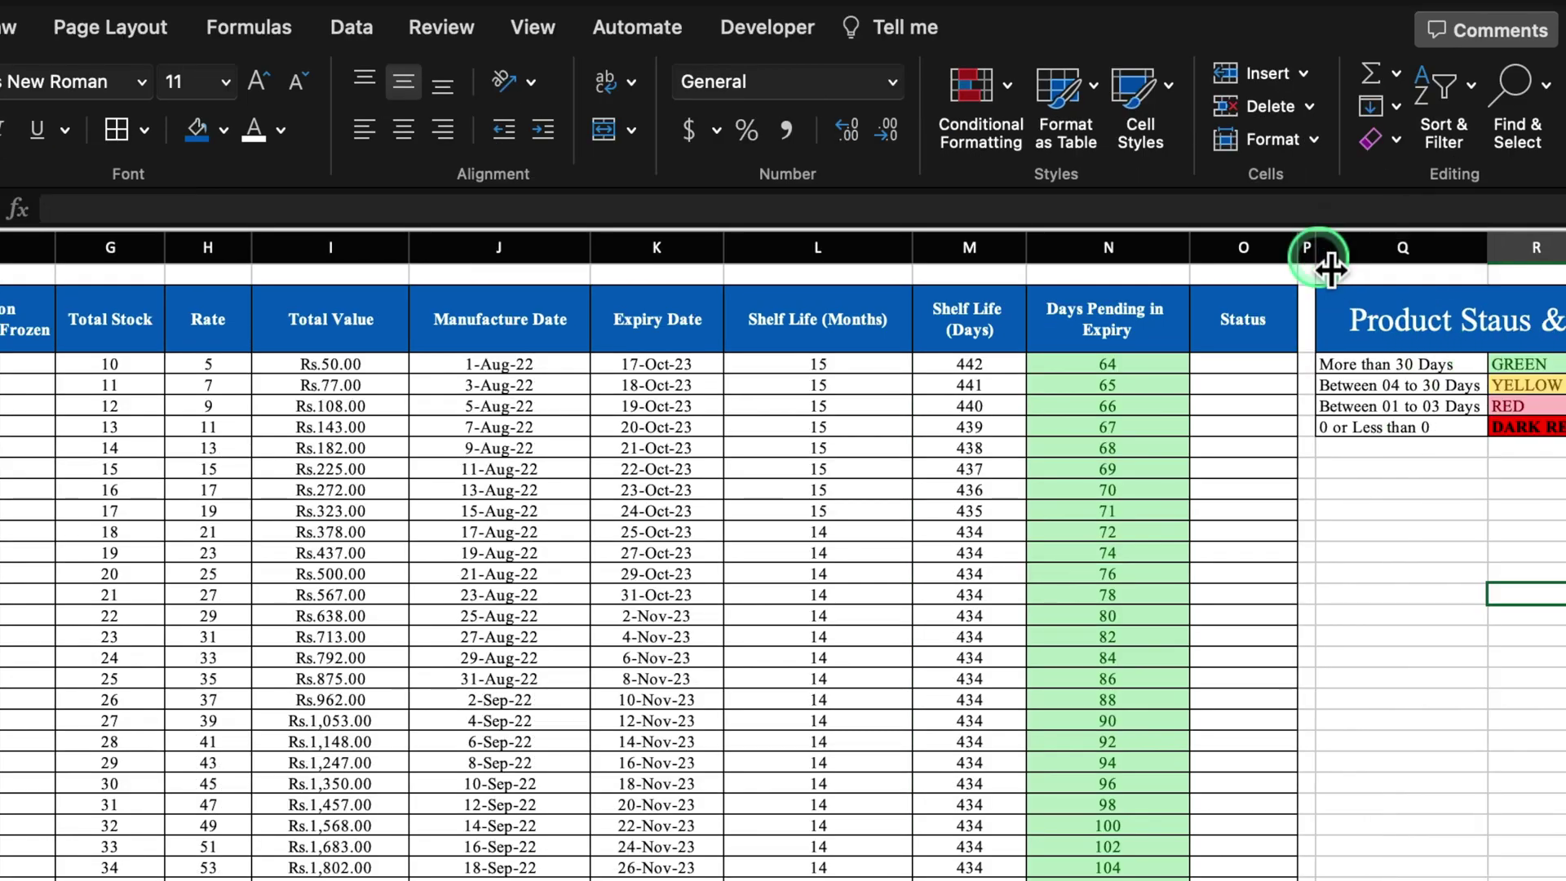
# Turn off the worksheet's gridlines.
pyautogui.click(531, 28)
pyautogui.click(555, 83)
pyautogui.click(422, 226)
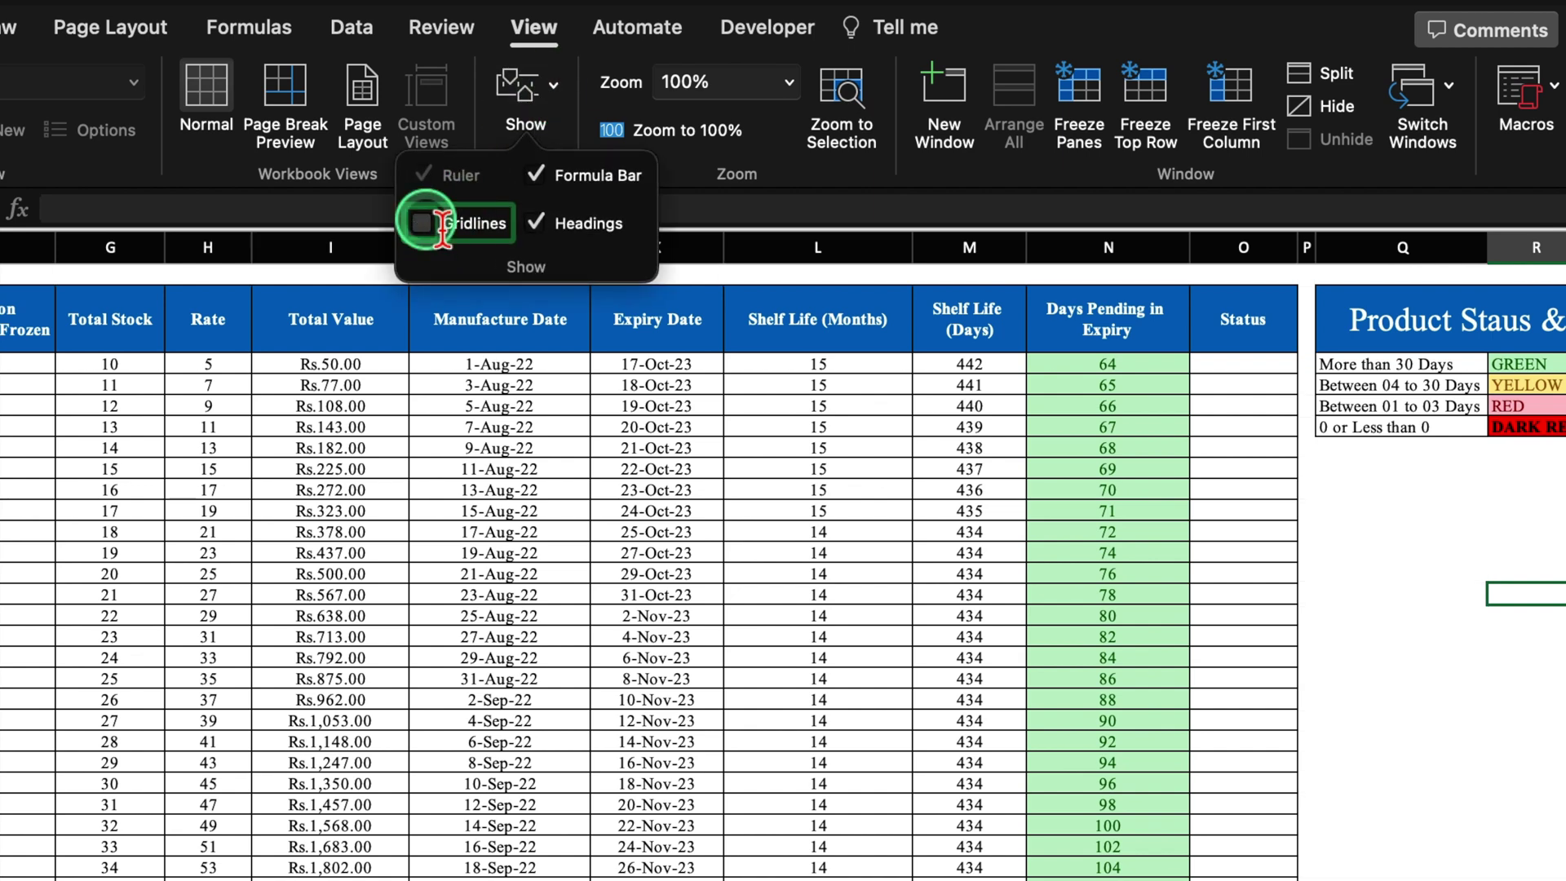
# Highlight Days Pending in Expiry values between 4 and 30 using Yellow Fill with Dark Yellow Text.
pyautogui.click(1154, 382)
pyautogui.moveTo(1154, 376); pyautogui.dragTo(1142, 876)
pyautogui.scroll(5, 1451, 489)
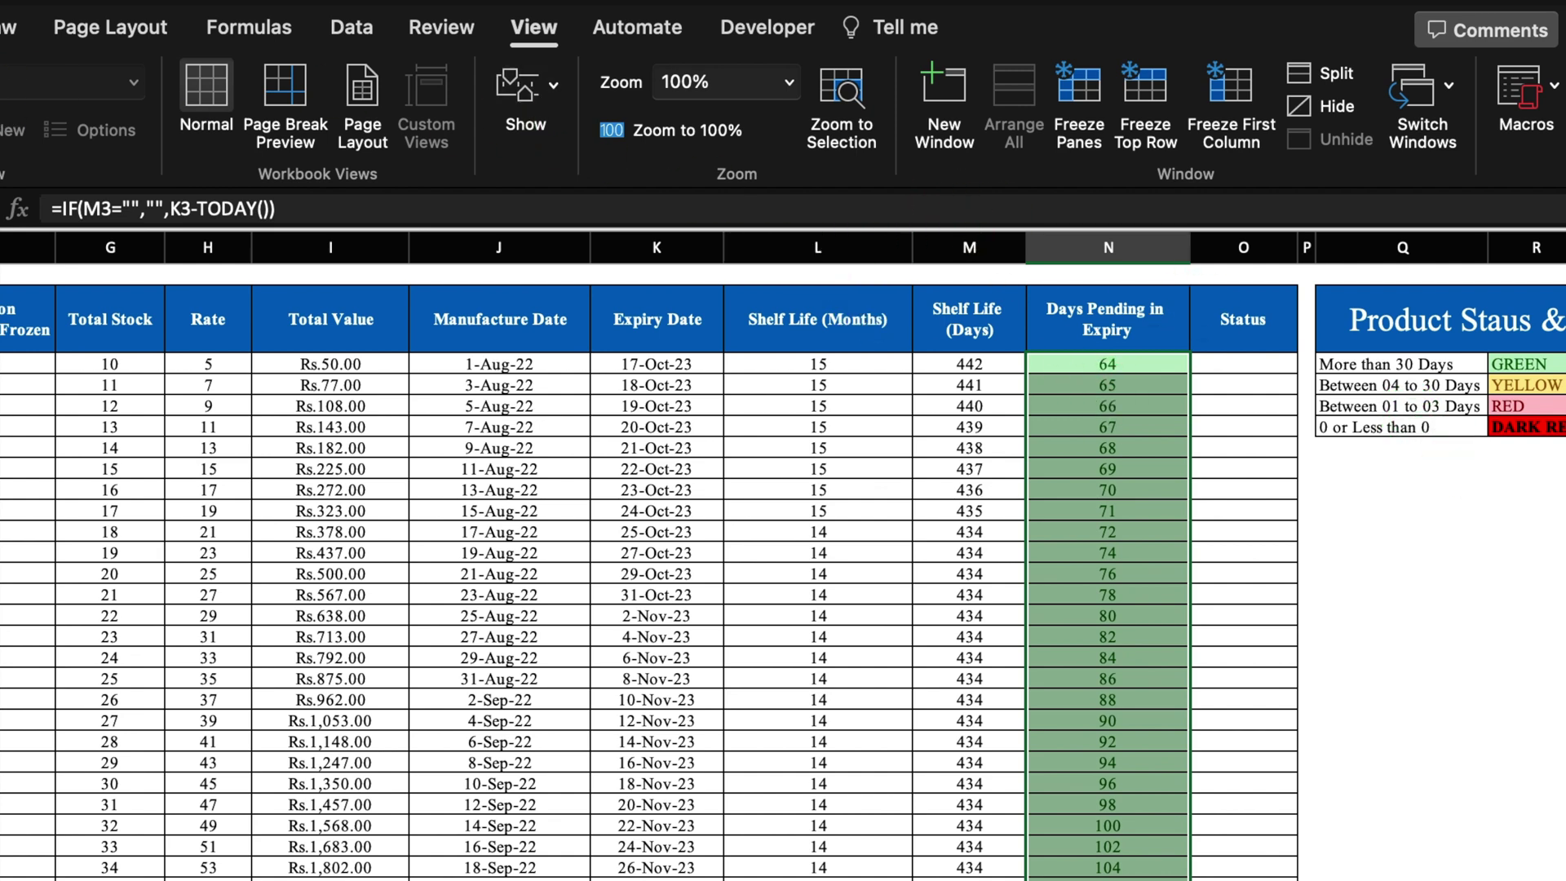
pyautogui.click(4, 27)
pyautogui.click(987, 94)
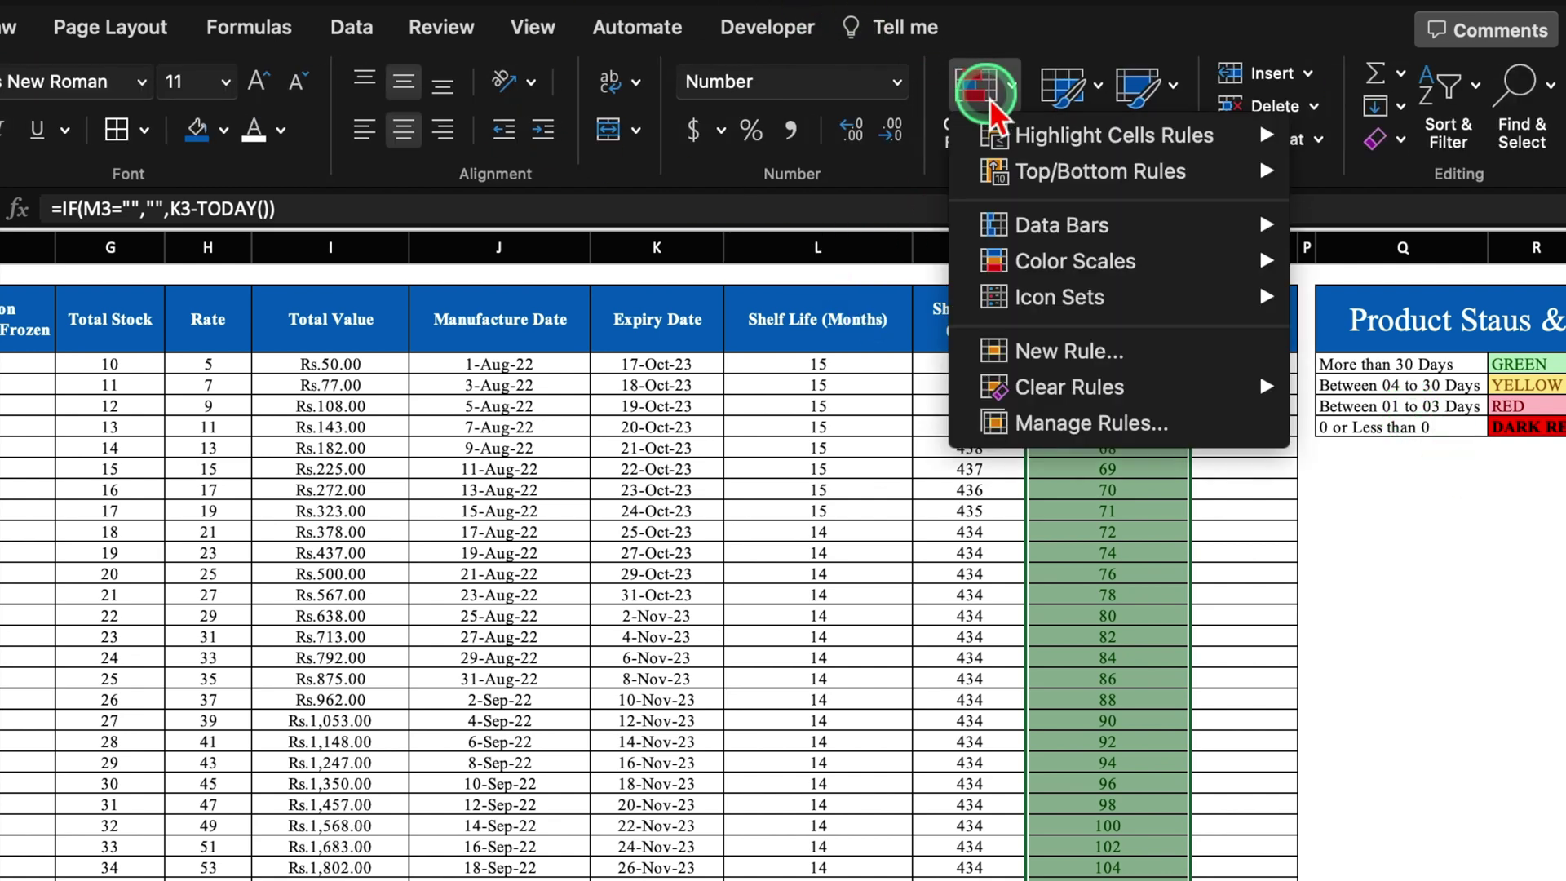
pyautogui.moveTo(1169, 151)
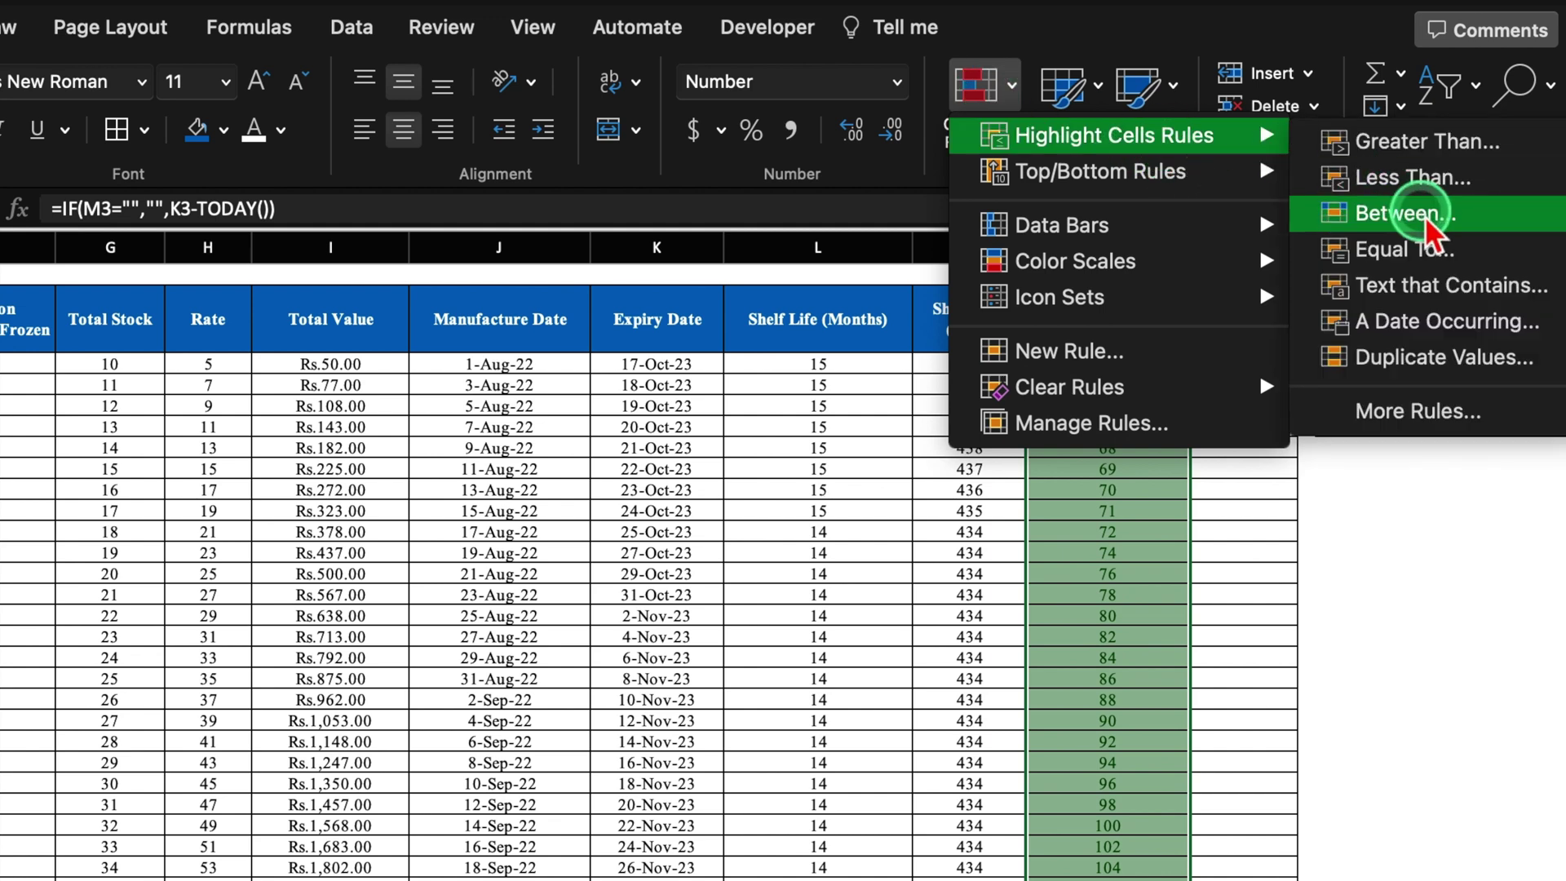
pyautogui.click(1337, 213)
pyautogui.write('4')
pyautogui.click(1115, 365)
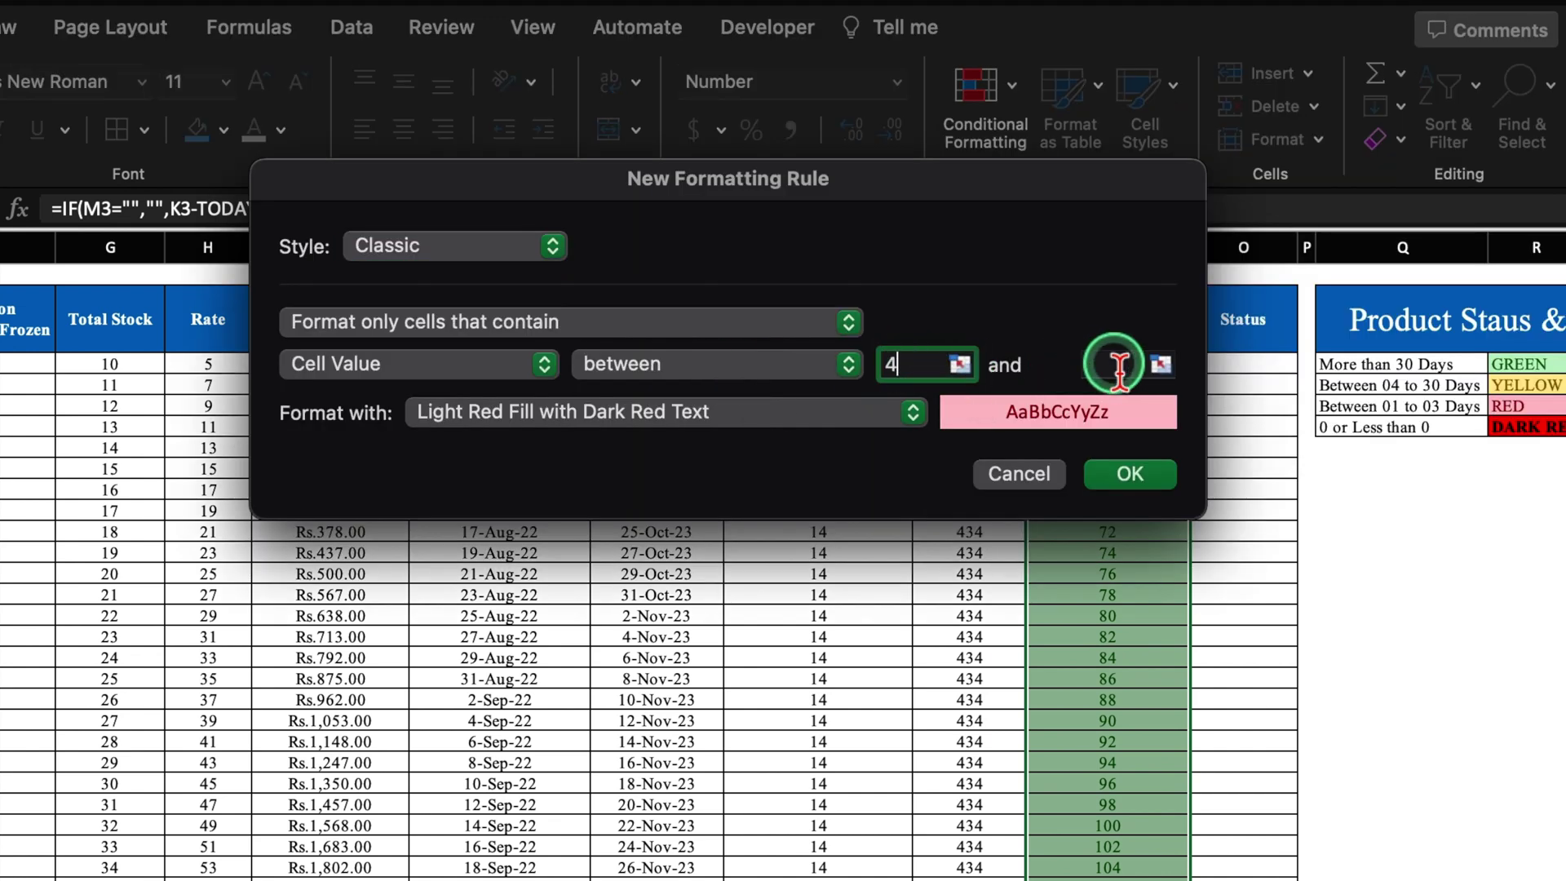
pyautogui.write('30')
pyautogui.click(904, 419)
pyautogui.click(686, 460)
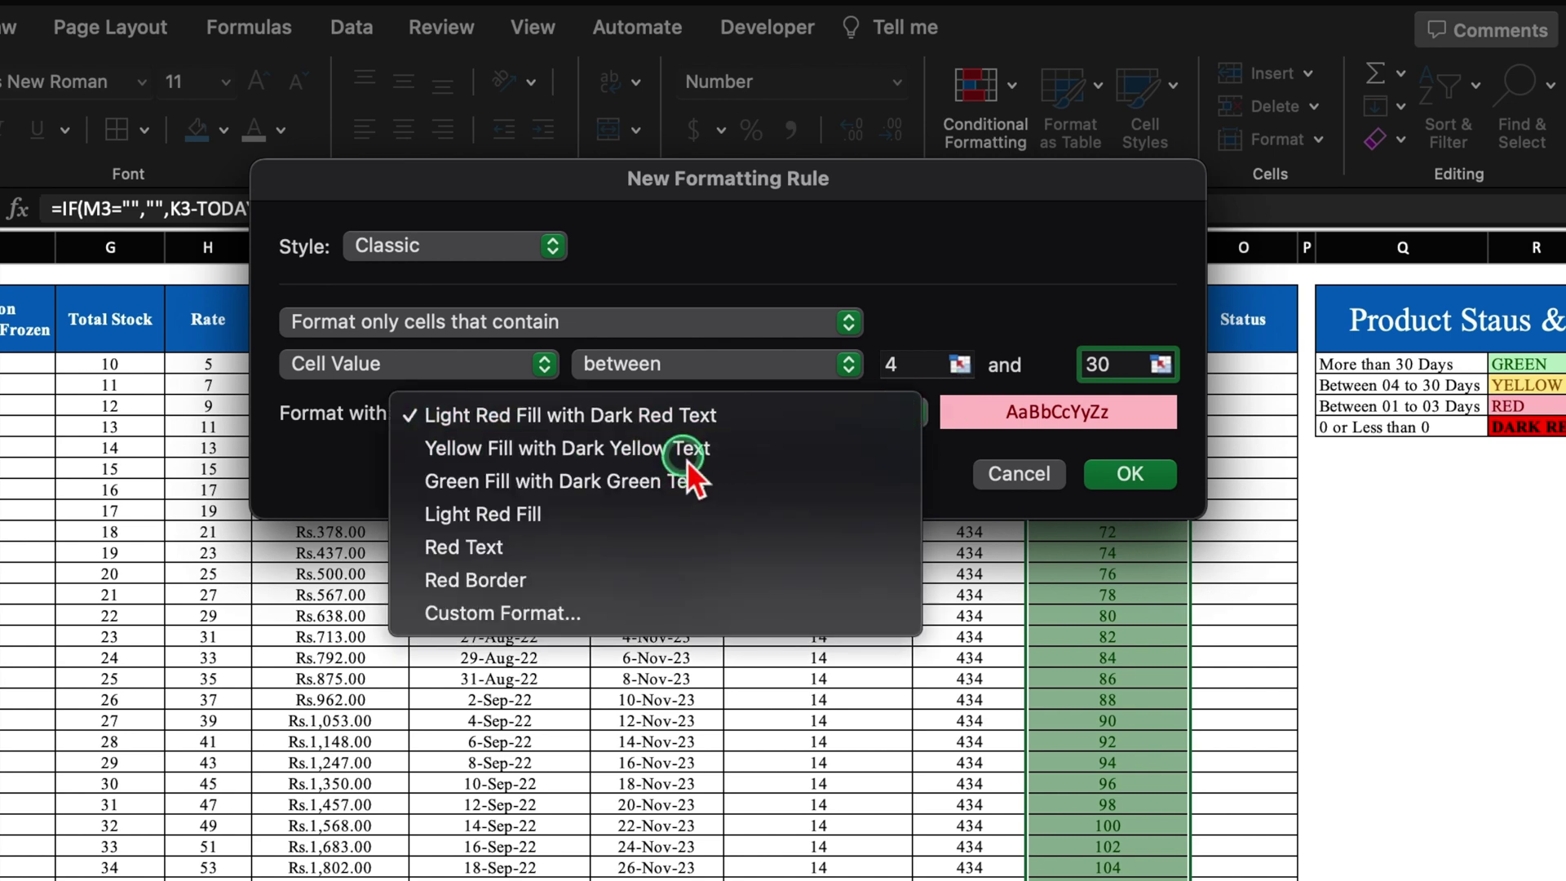
pyautogui.click(1137, 473)
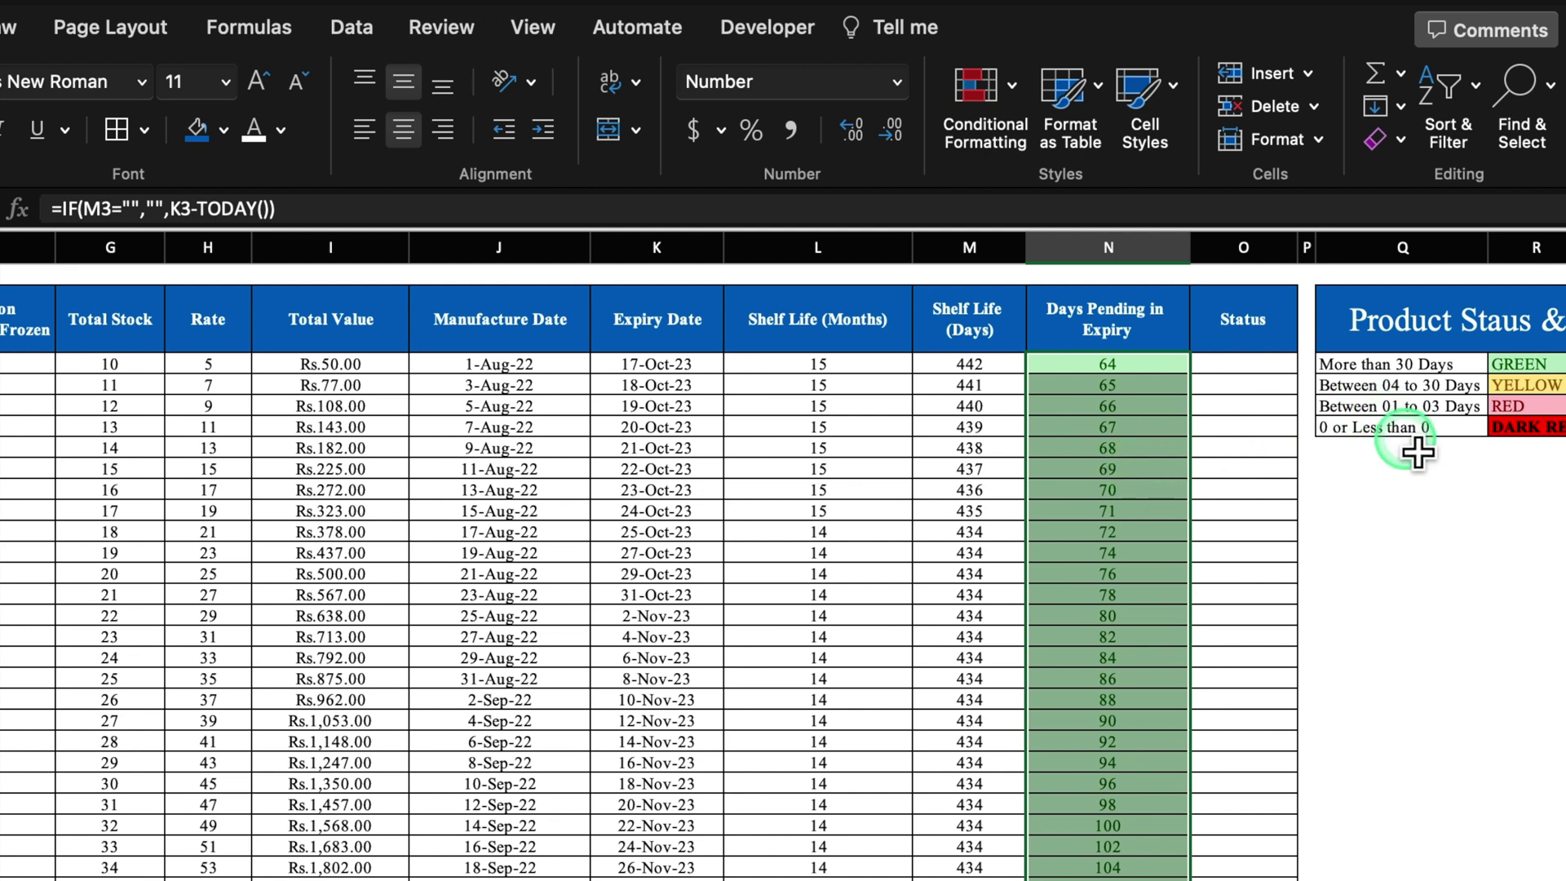
# Highlight Days Pending in Expiry values between 1 and 3 using Light Red Fill with Dark Red Text.
pyautogui.click(1009, 86)
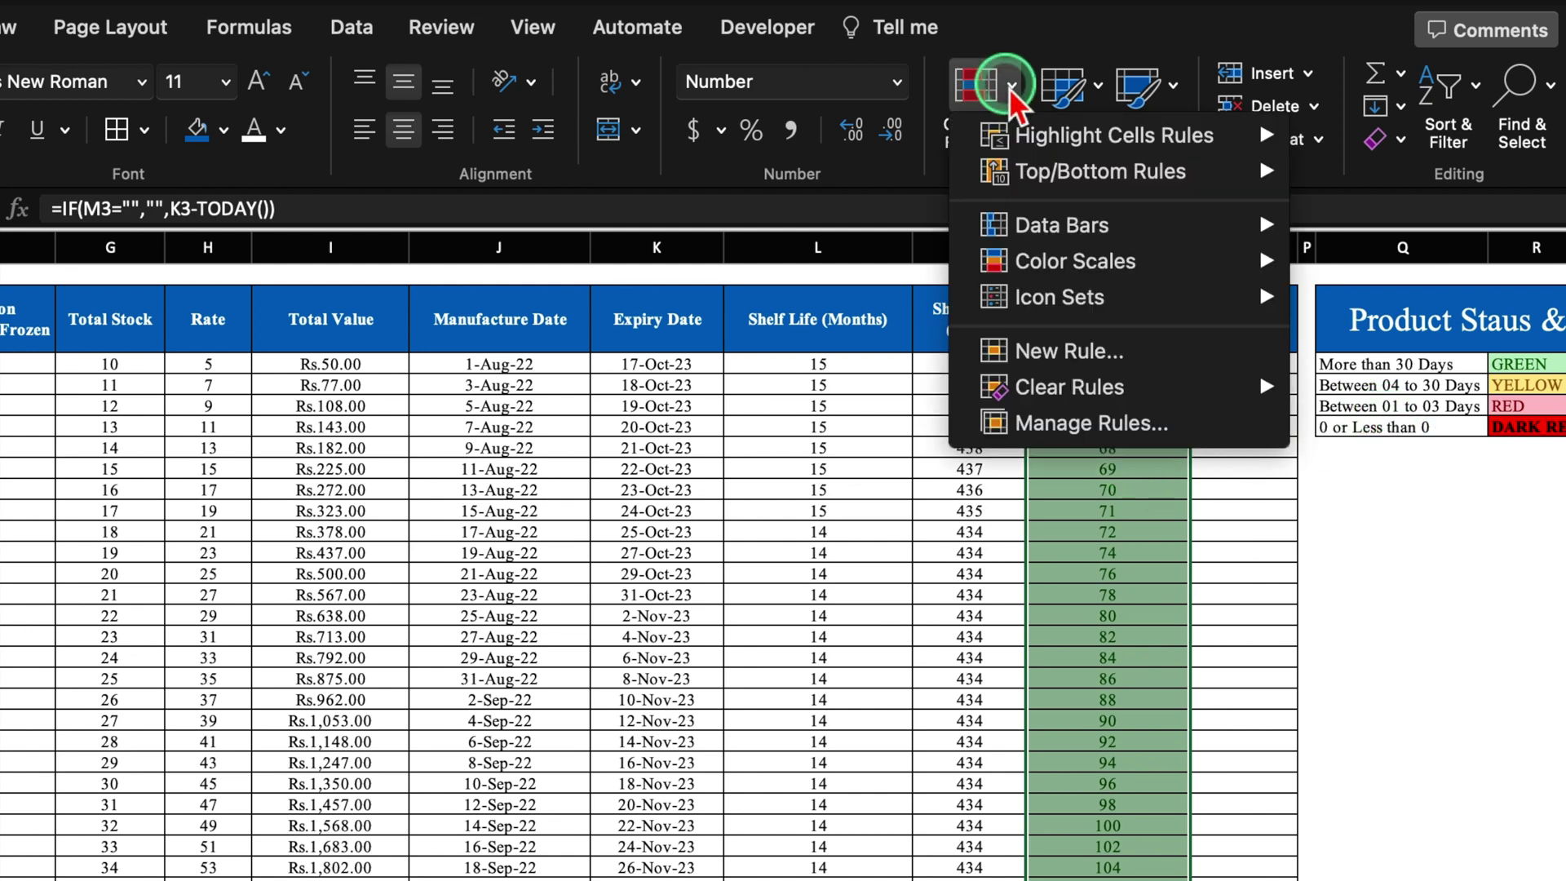
pyautogui.click(1059, 132)
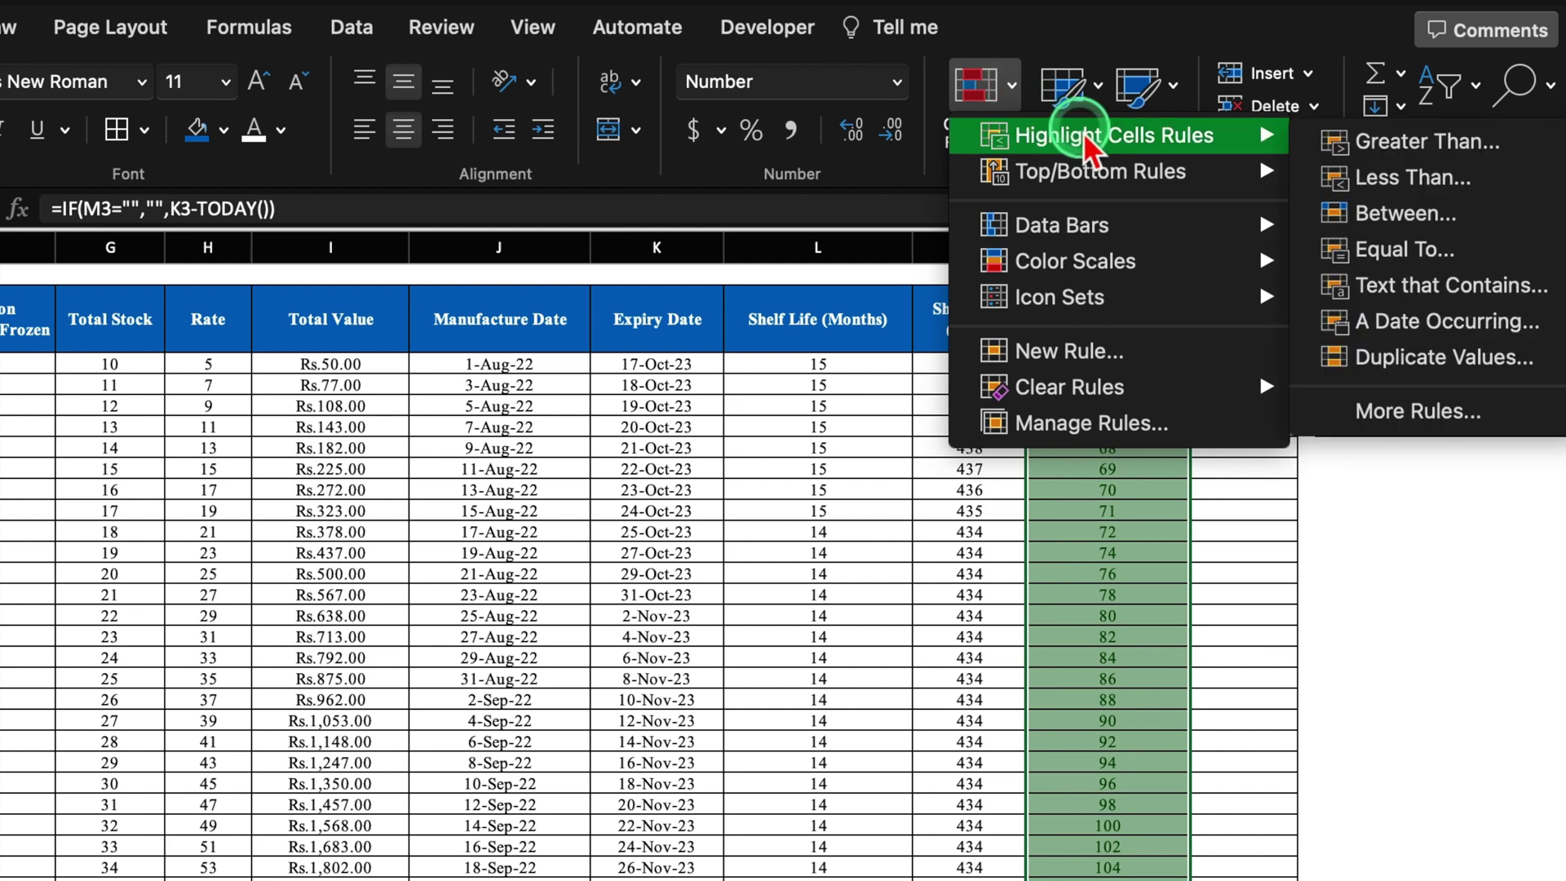
pyautogui.click(1442, 215)
pyautogui.click(882, 536)
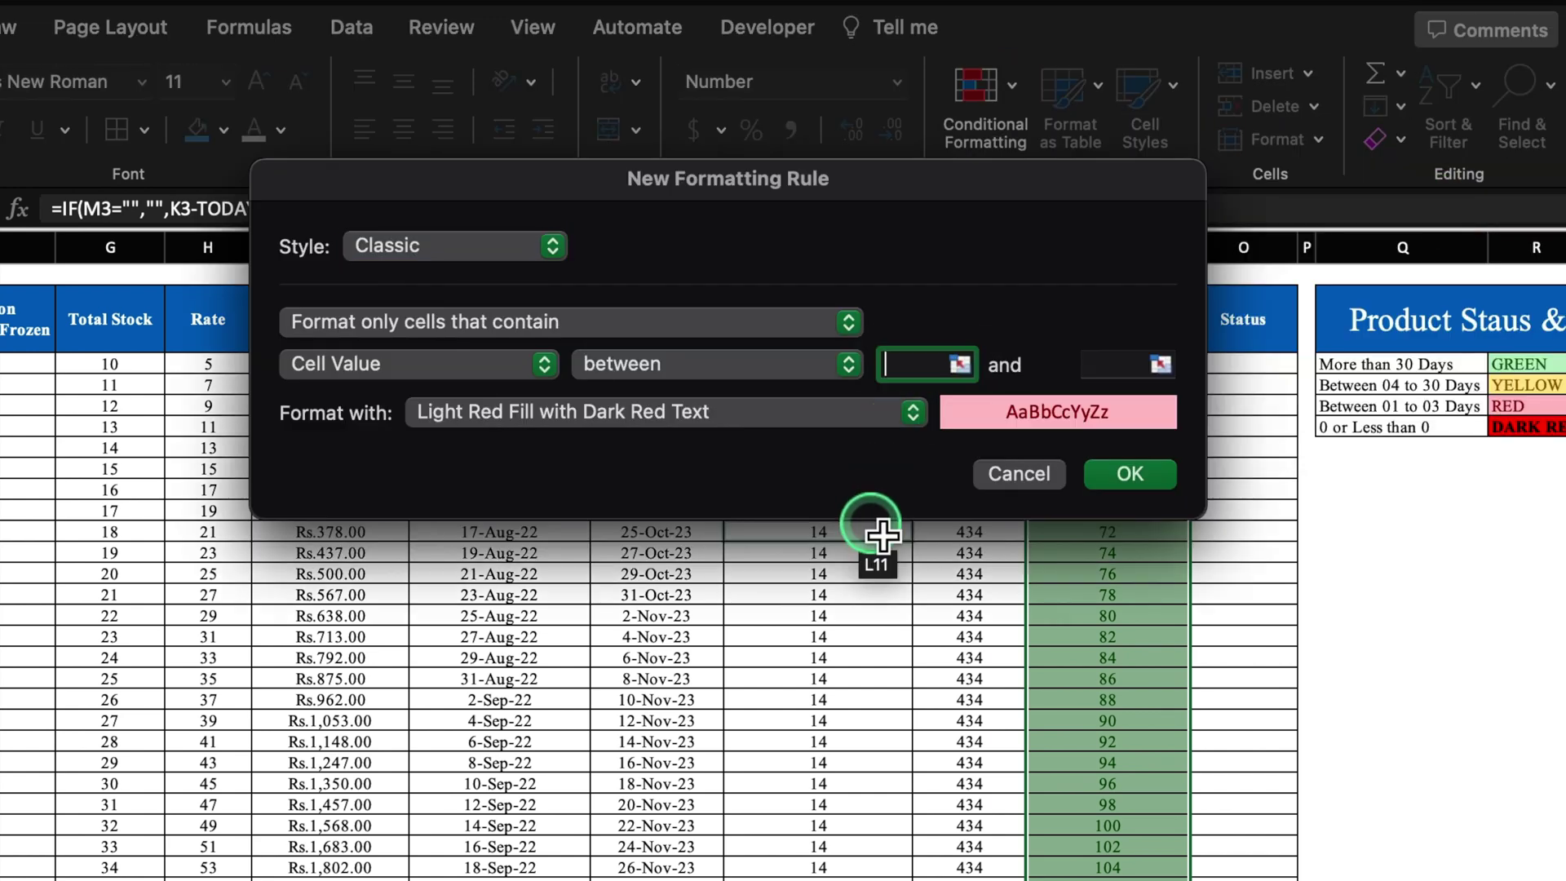
pyautogui.write('1')
pyautogui.click(1093, 362)
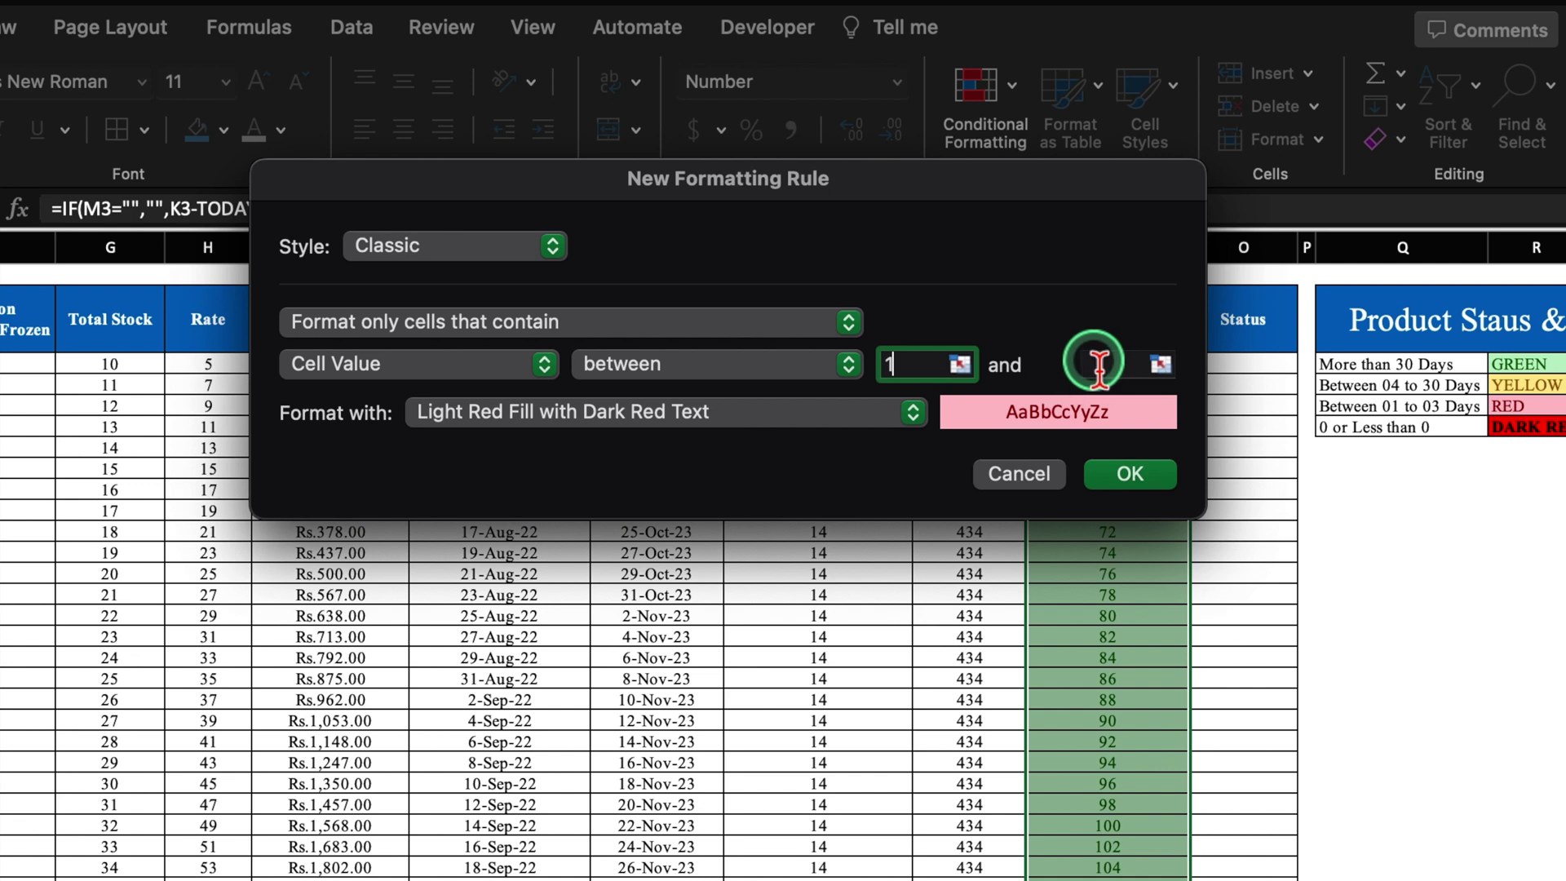
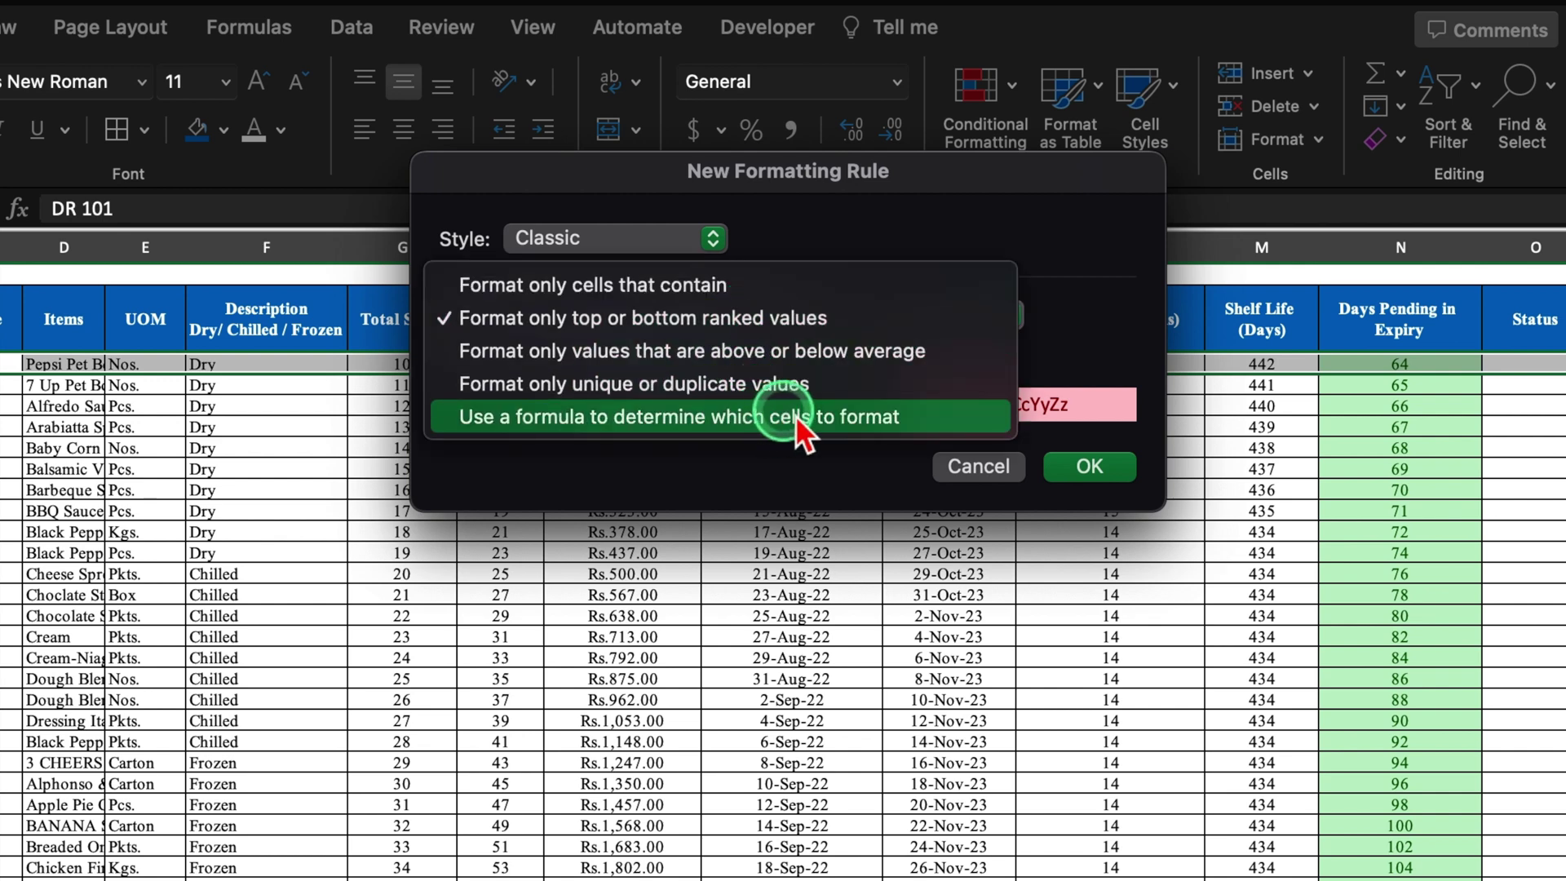
# Base the new formatting rule for the first product row on the formula =$N3<=0.
pyautogui.click(913, 417)
pyautogui.click(853, 357)
pyautogui.write('=')
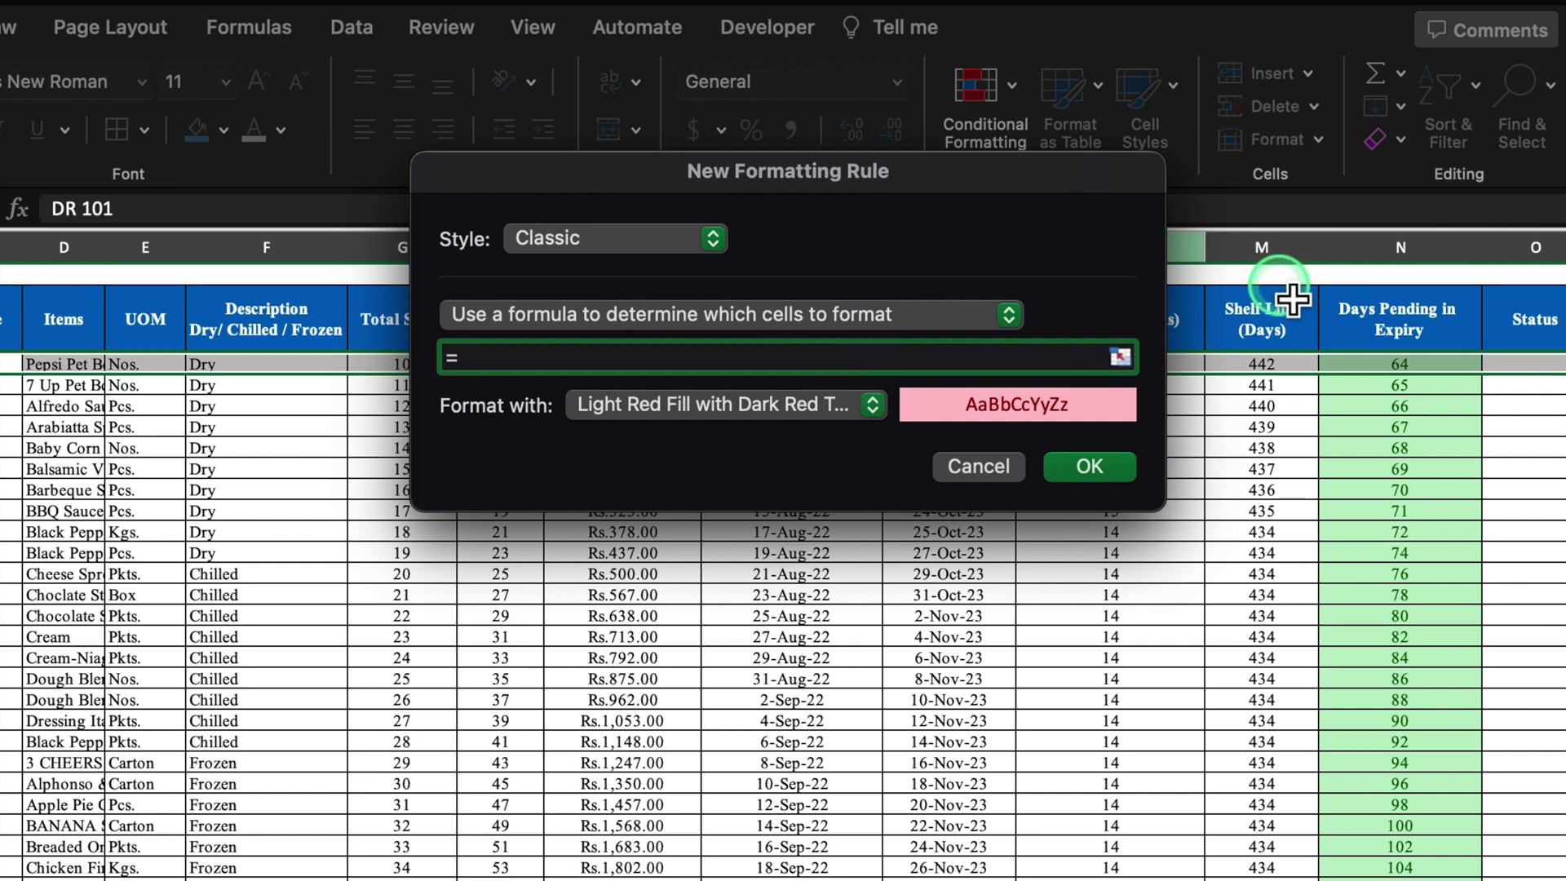
pyautogui.click(1425, 368)
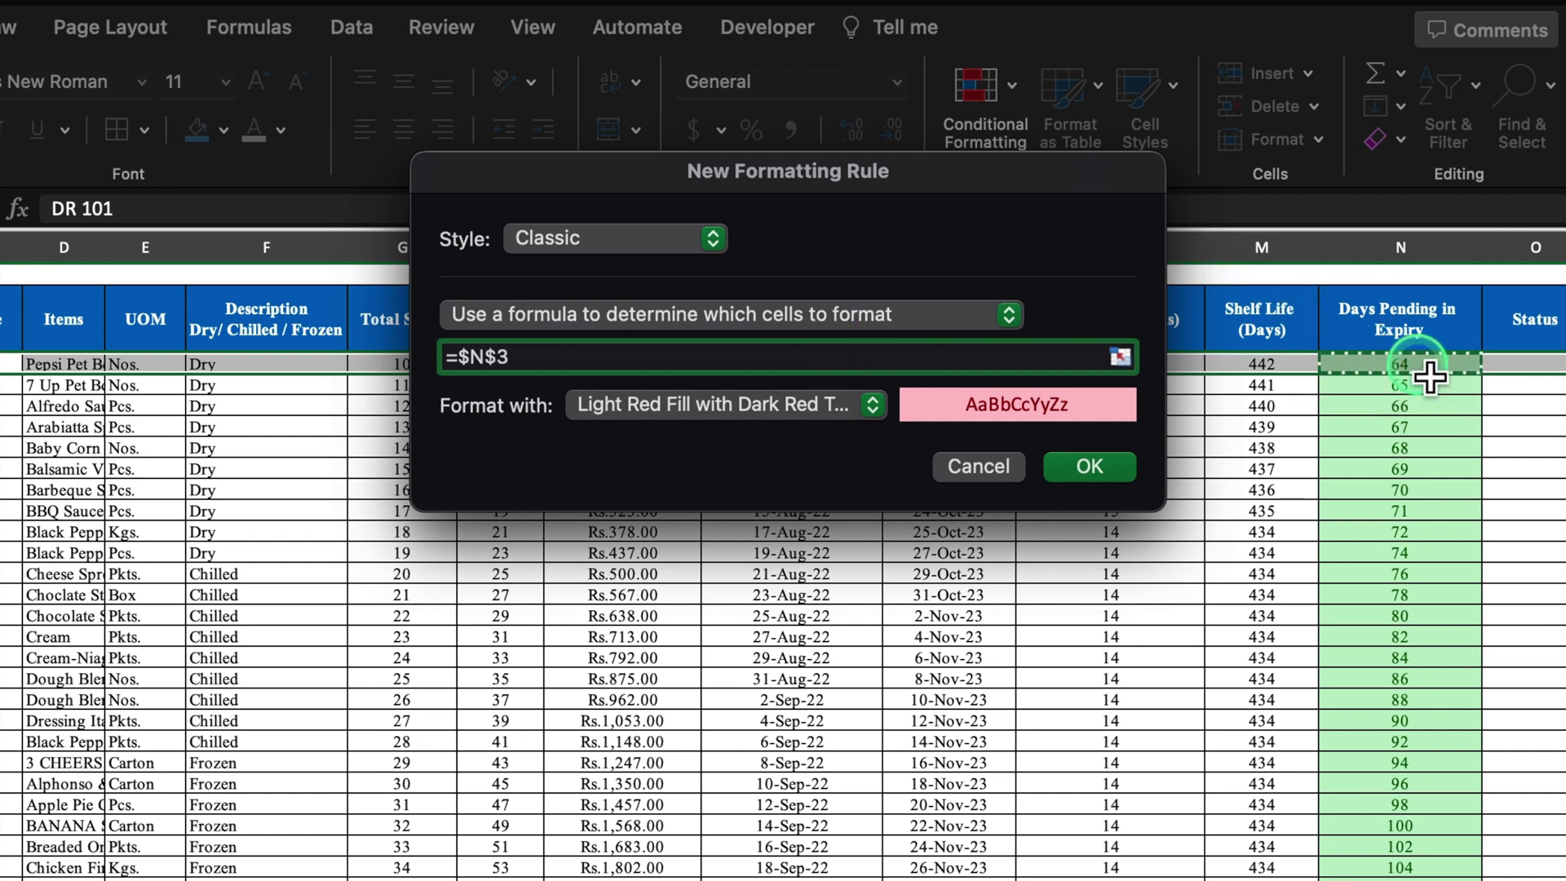
pyautogui.click(940, 420)
pyautogui.click(495, 356)
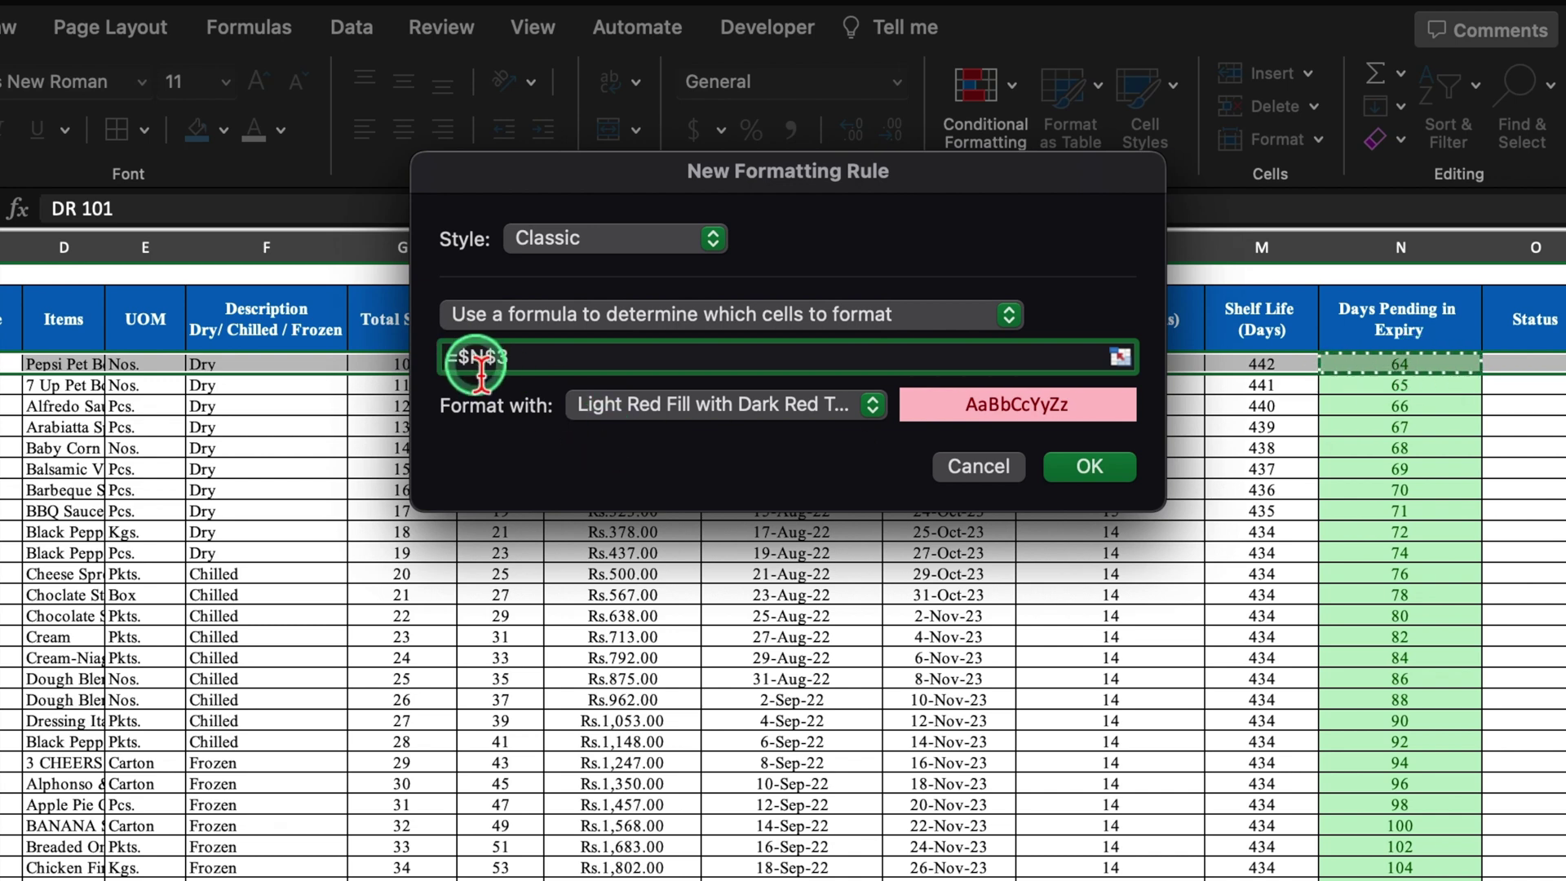
pyautogui.press('BackSpace')
pyautogui.click(534, 356)
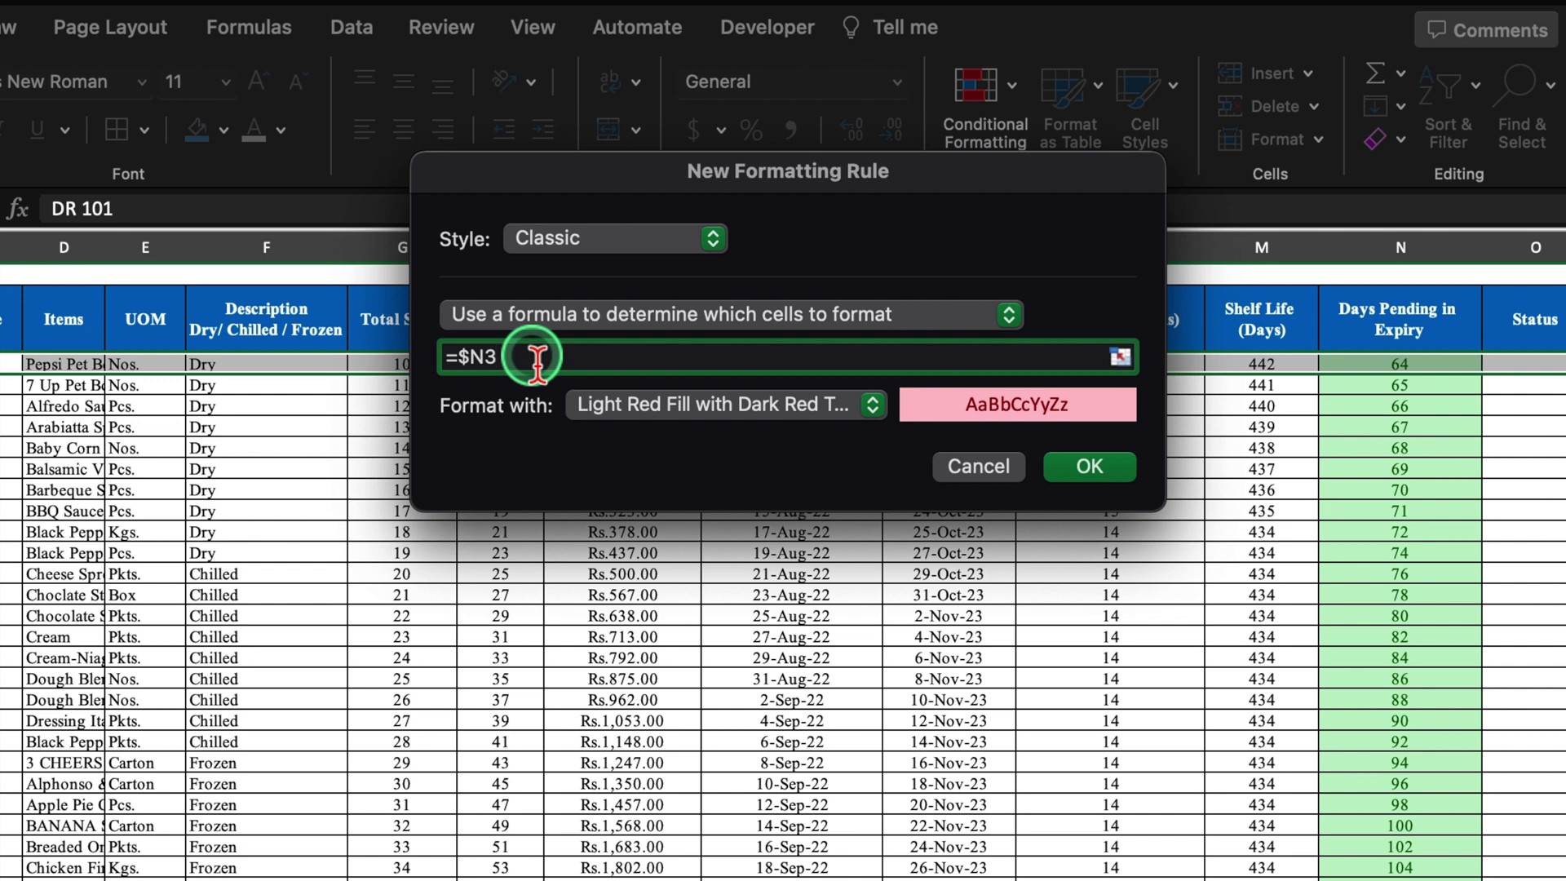
pyautogui.write('<')
pyautogui.click(828, 636)
pyautogui.write('=0')
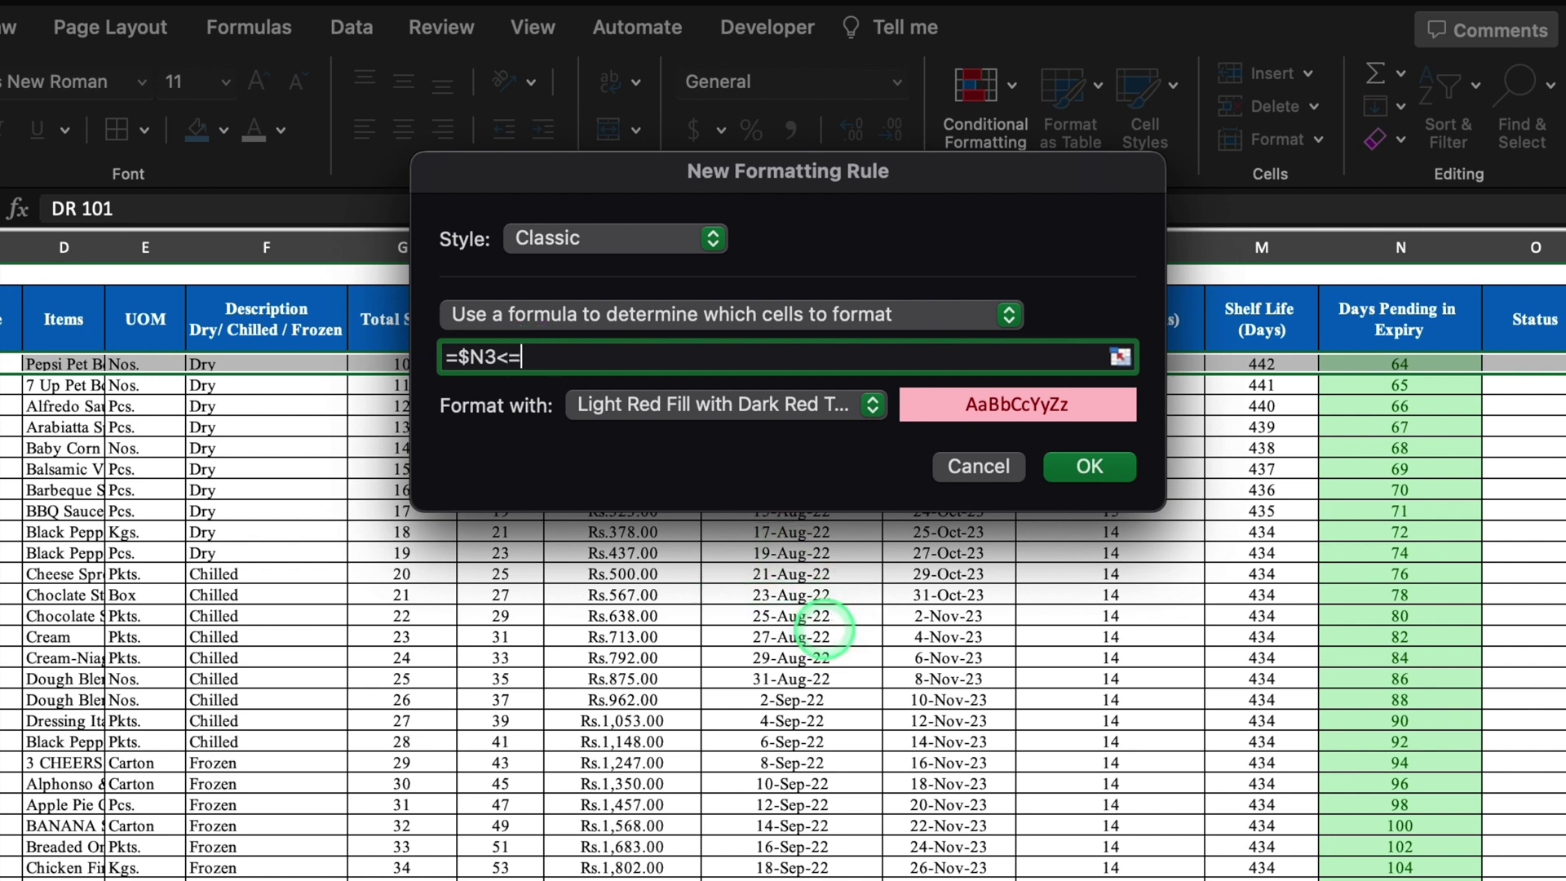
# Give the rule a custom format with a red background fill.
pyautogui.click(863, 409)
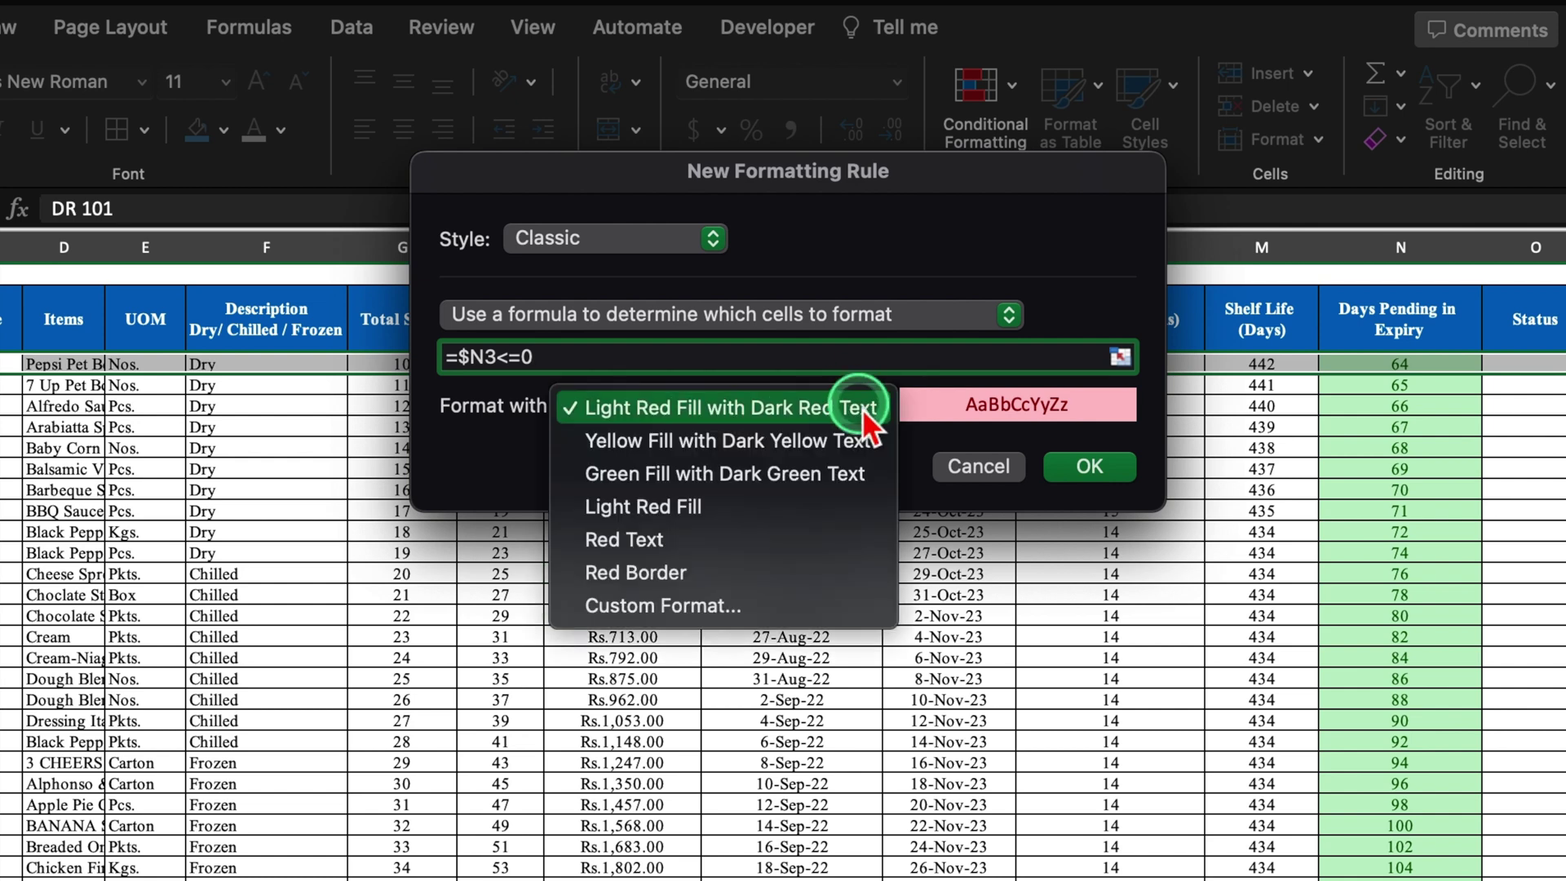
pyautogui.click(757, 605)
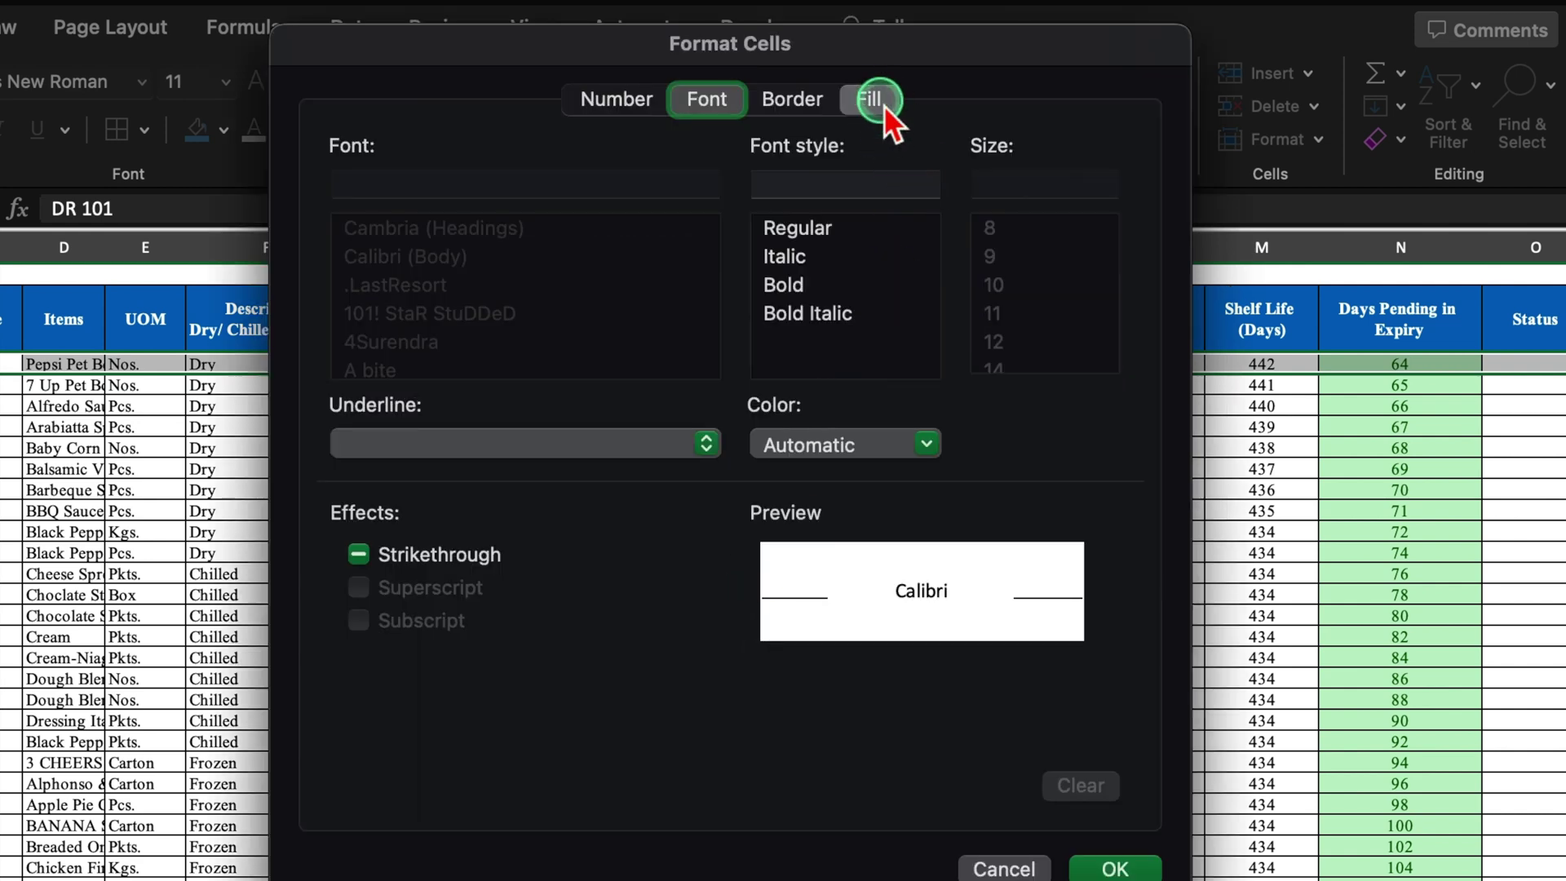
pyautogui.click(869, 98)
pyautogui.click(640, 212)
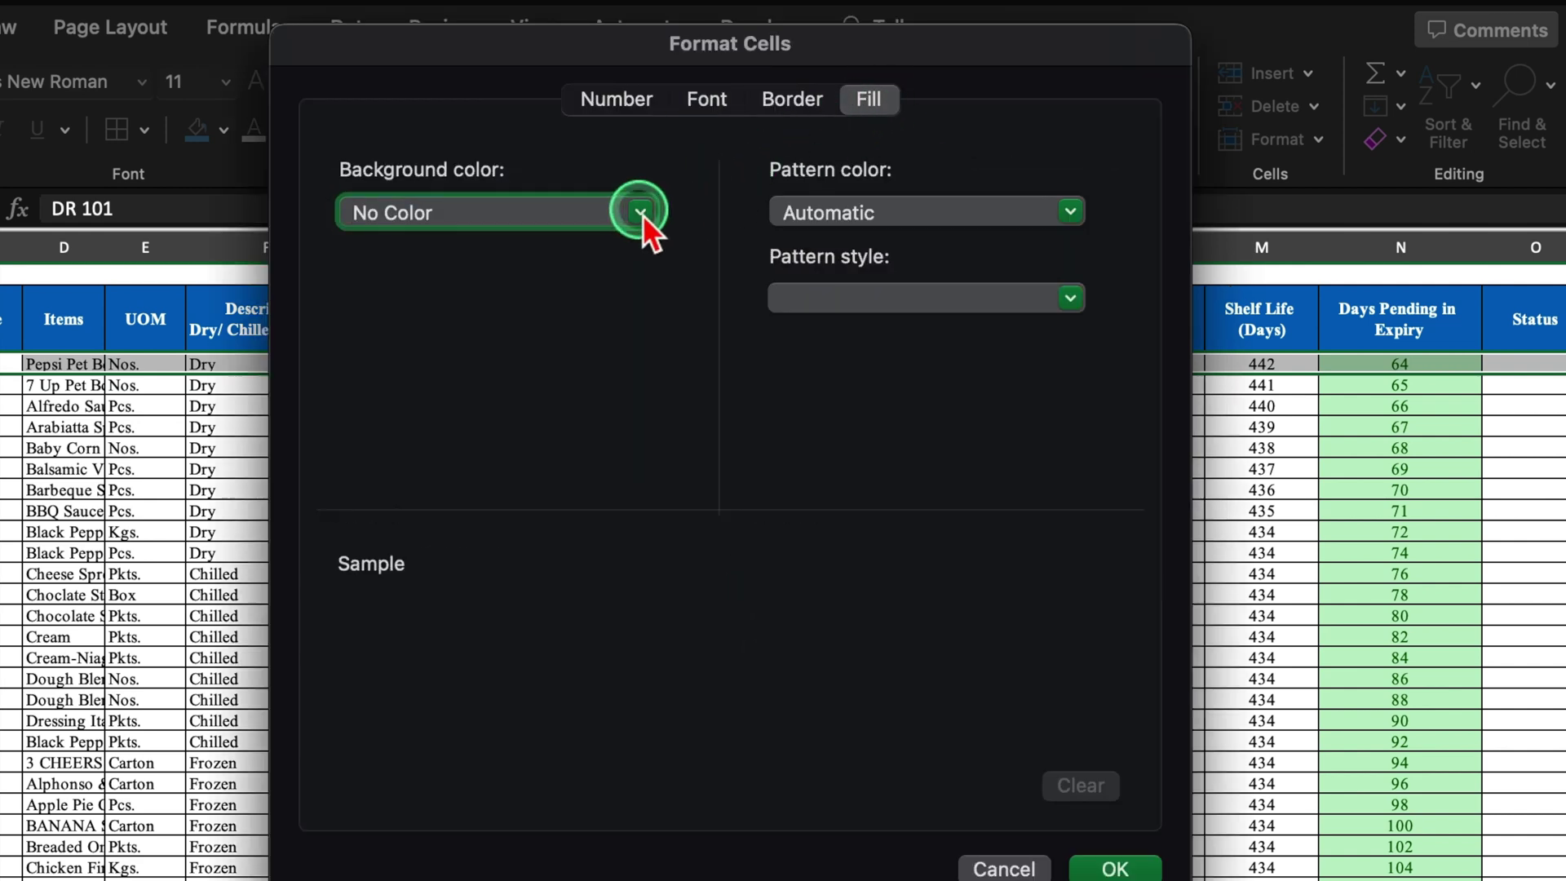
pyautogui.click(395, 551)
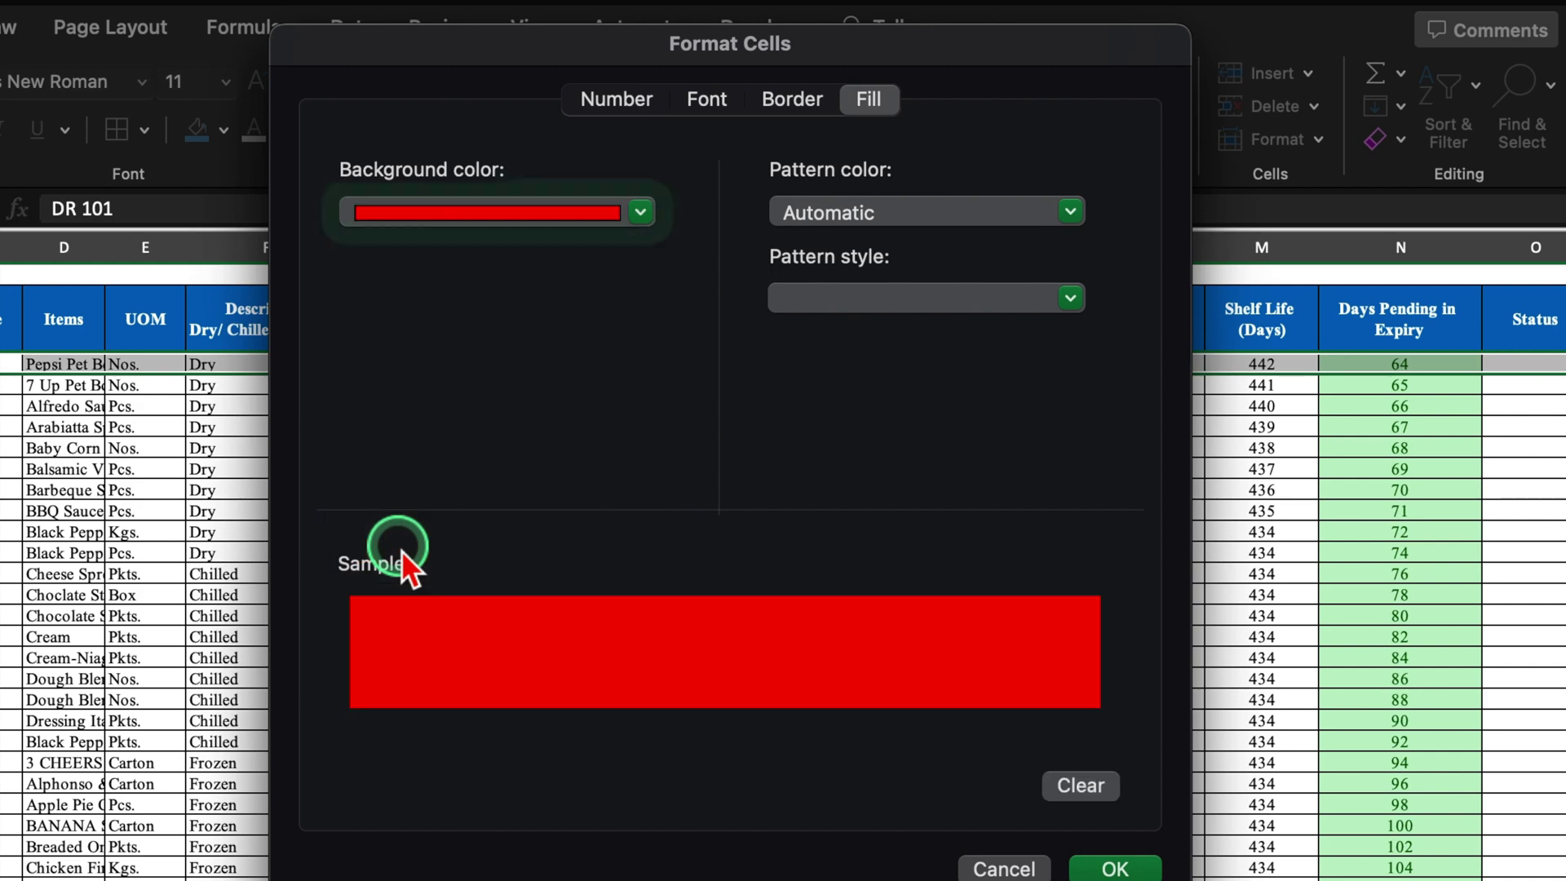
# Set the rule's font to bold black and apply the rule to the first product row.
pyautogui.click(708, 99)
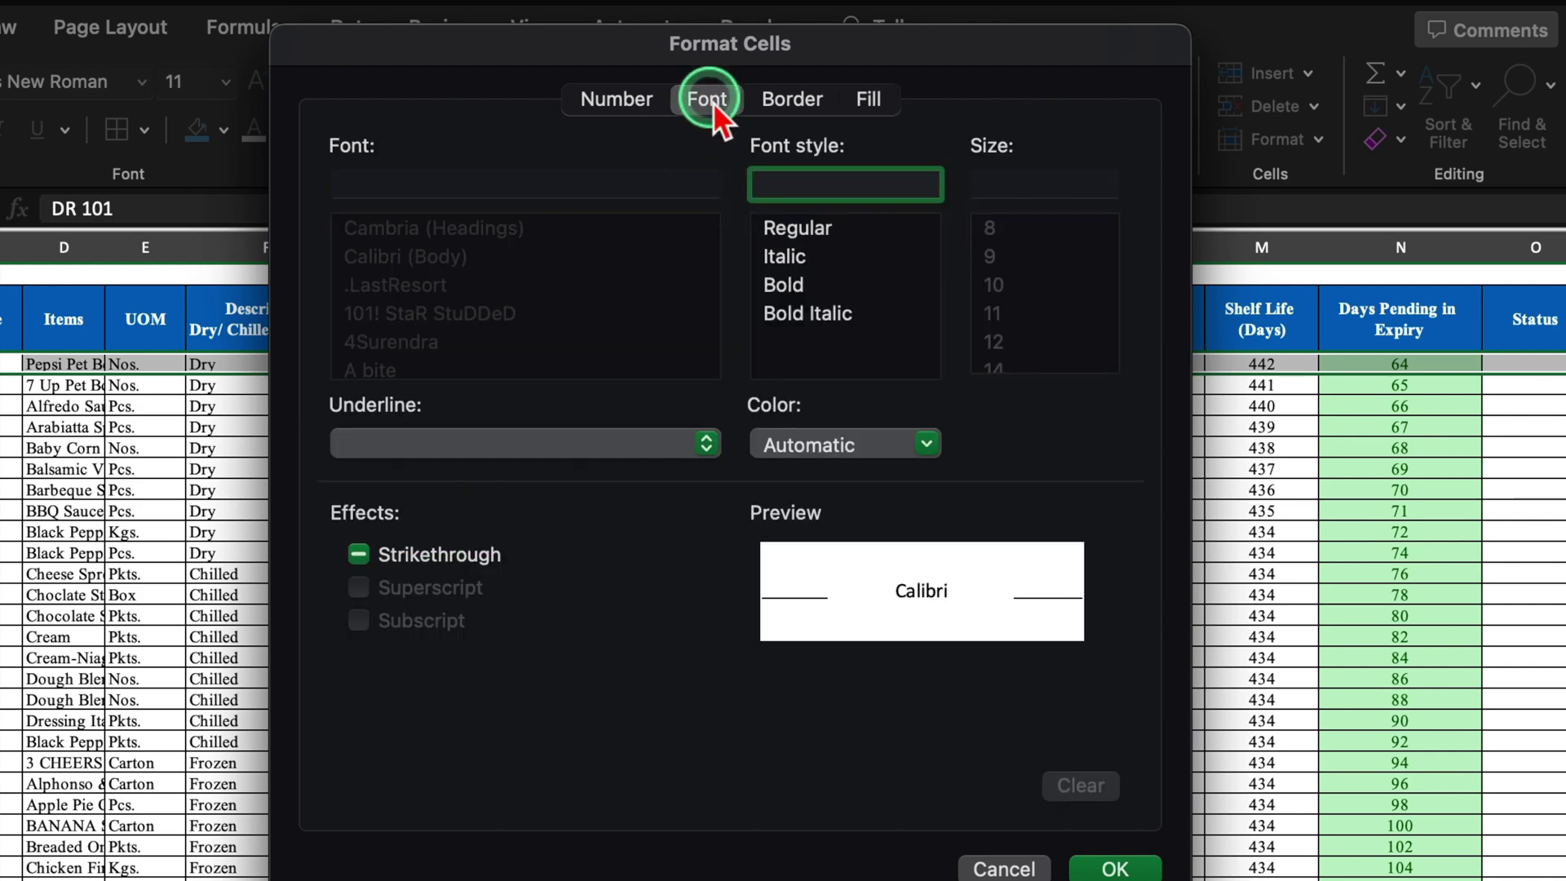
pyautogui.click(809, 282)
pyautogui.click(928, 443)
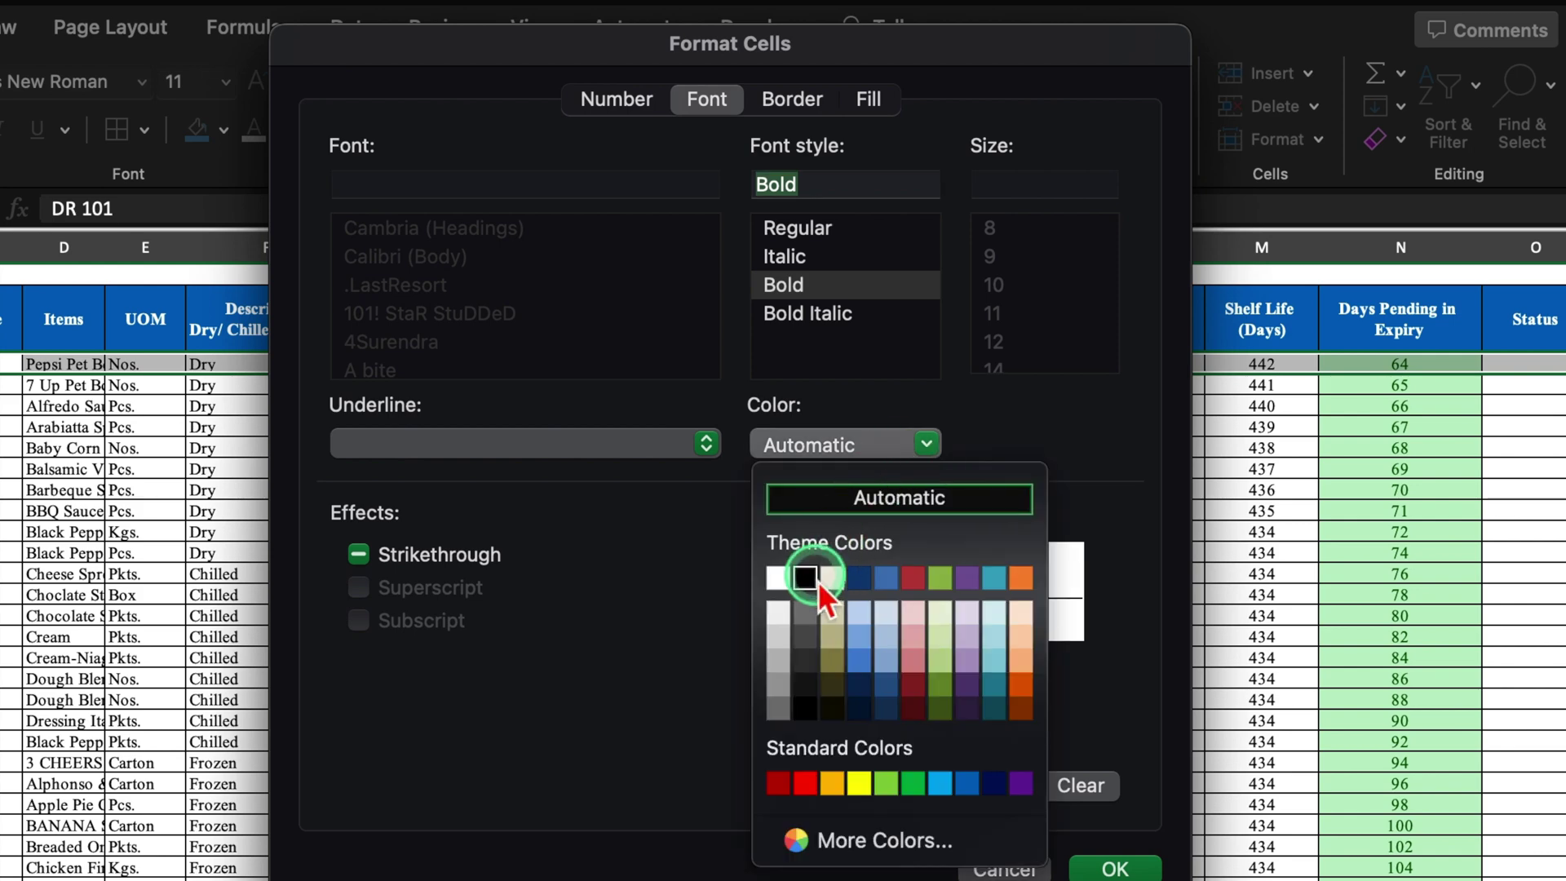
pyautogui.click(810, 580)
pyautogui.click(1115, 867)
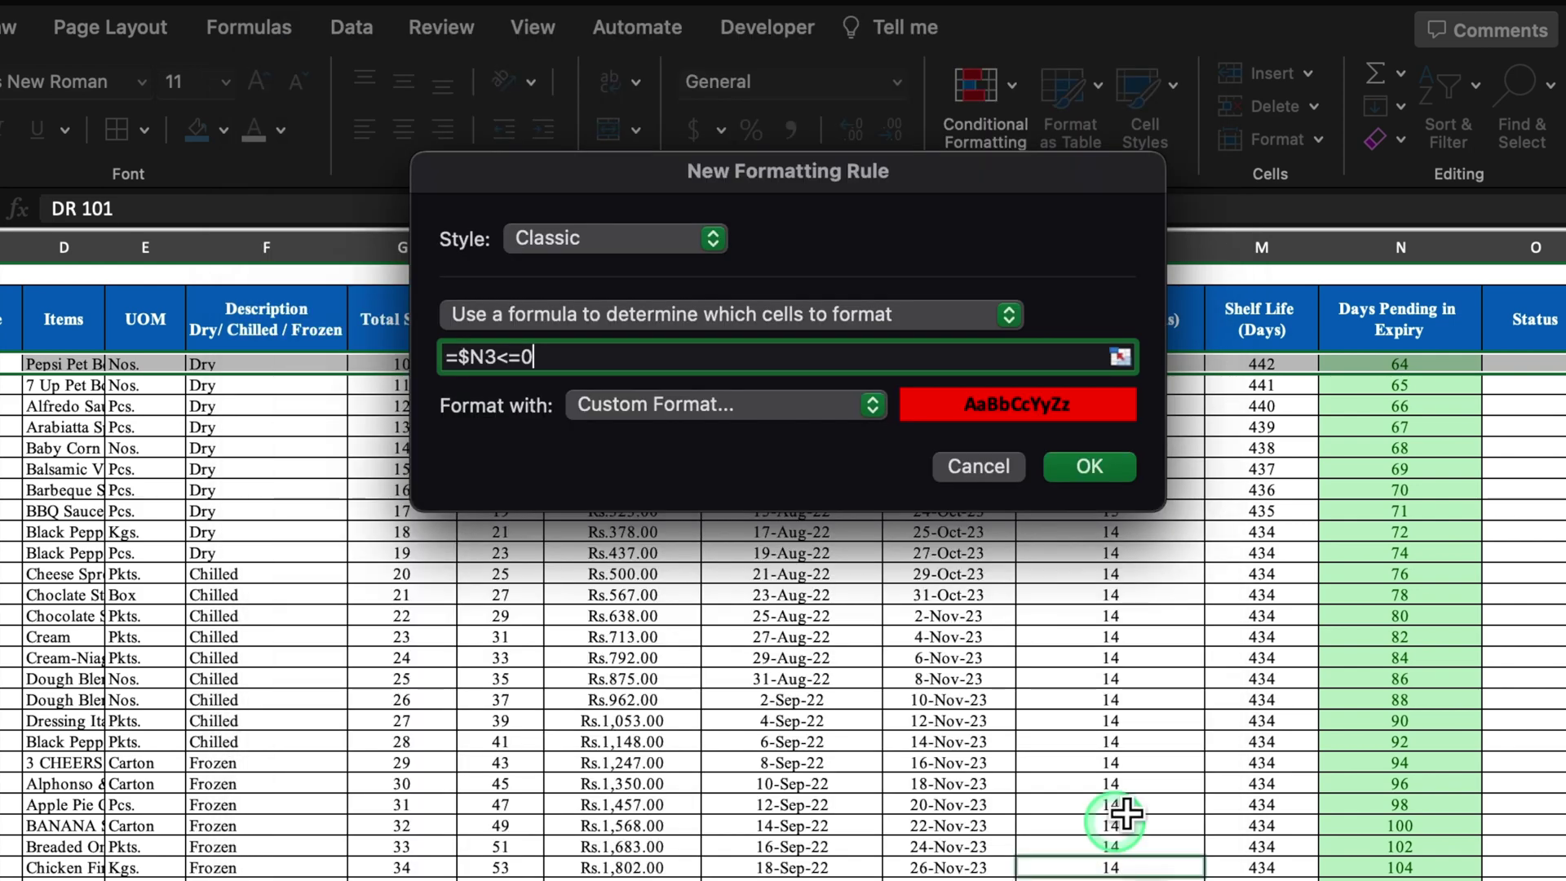
pyautogui.click(1070, 461)
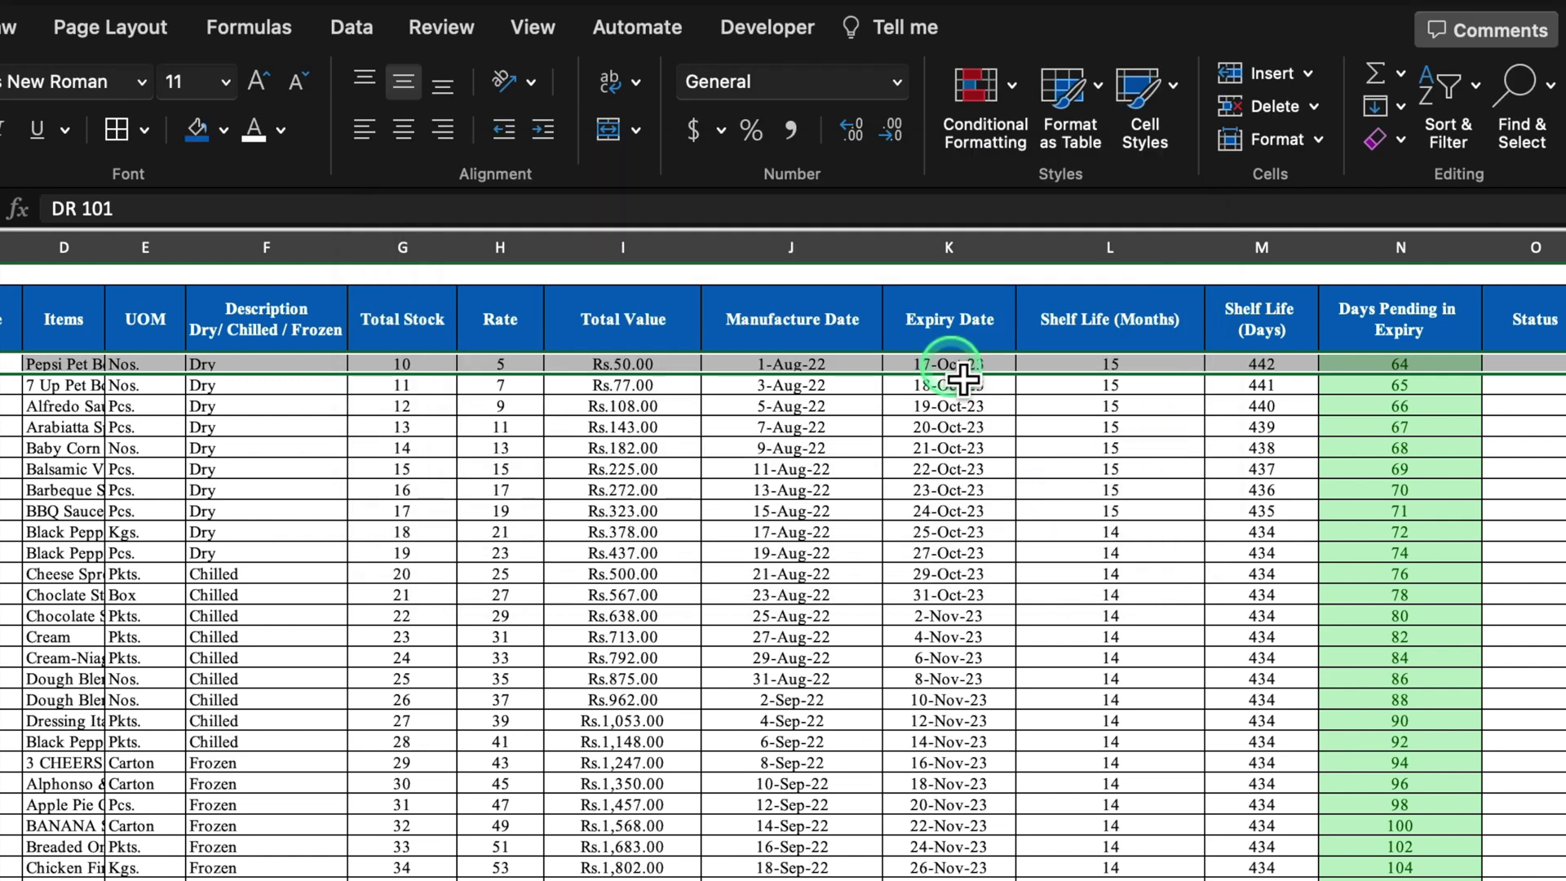
# Change the month of the first product's expiry date in K3 to July, making it 17-Jul-23.
pyautogui.click(962, 363)
pyautogui.click(70, 208)
pyautogui.press('BackSpace')
pyautogui.press('BackSpace')
pyautogui.write('7')
pyautogui.press('Return')
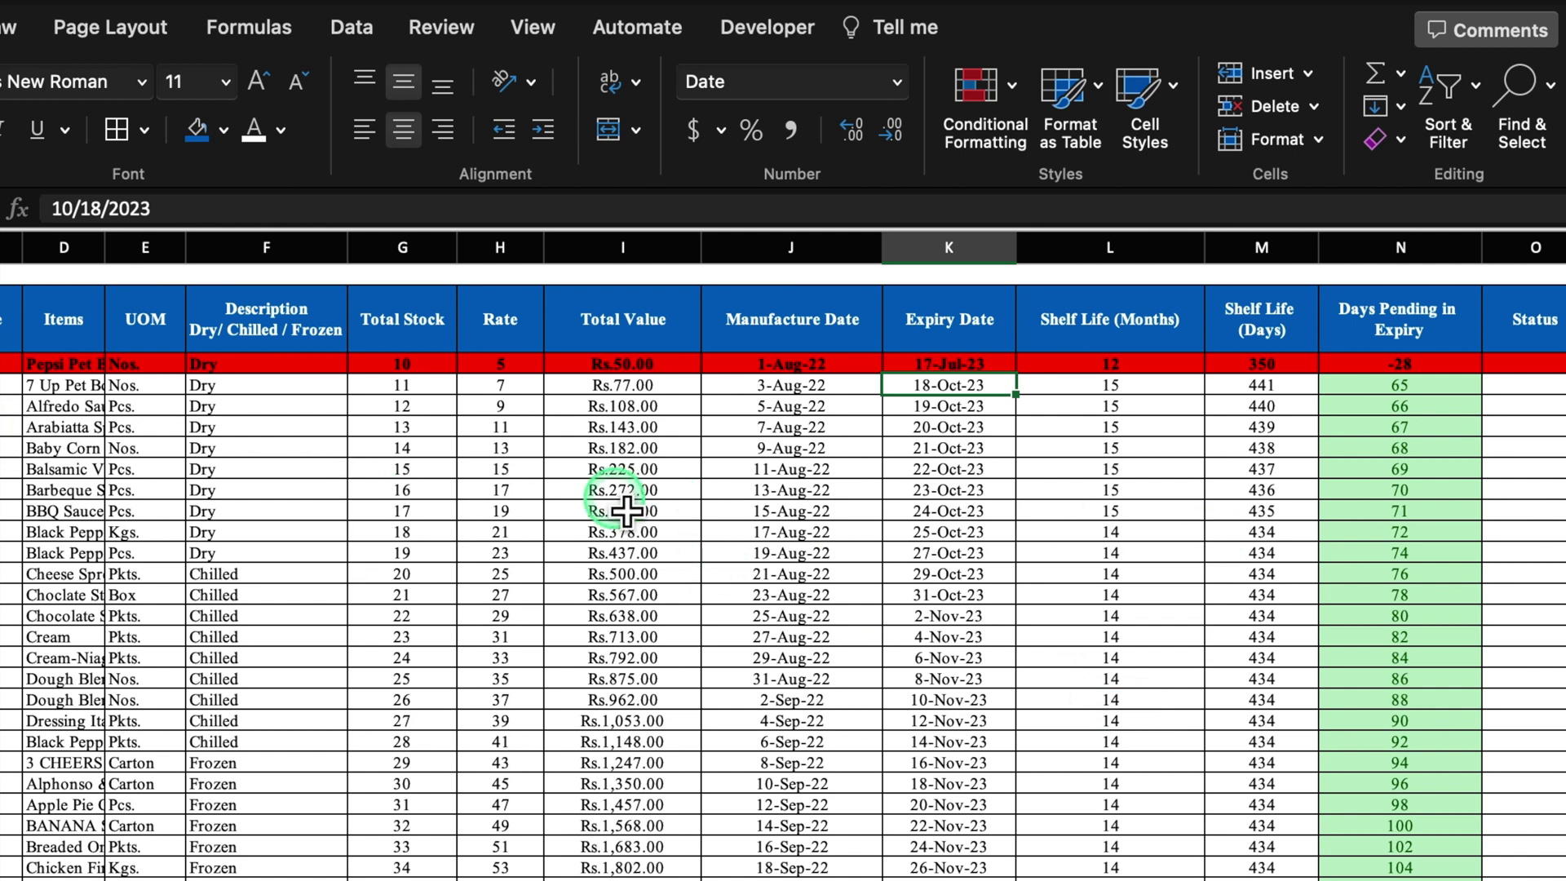
# Copy the first product row and paste only its formats onto all the stock rows below it.
pyautogui.moveTo(11, 364); pyautogui.dragTo(1539, 391)
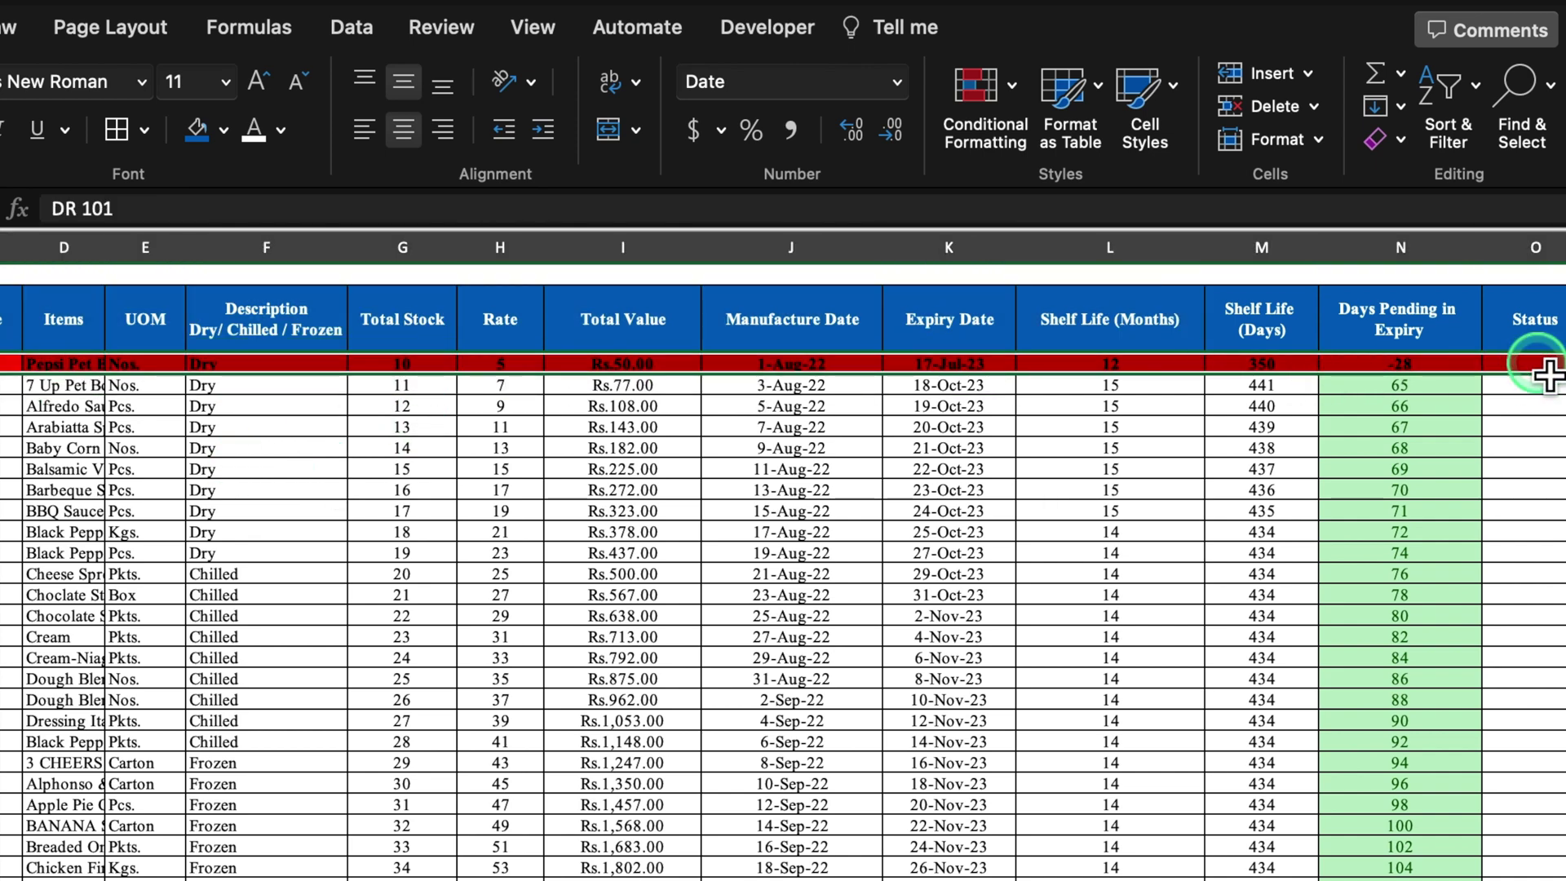
pyautogui.press('super+c')
pyautogui.moveTo(12, 385); pyautogui.dragTo(1517, 878)
pyautogui.rightClick(975, 530)
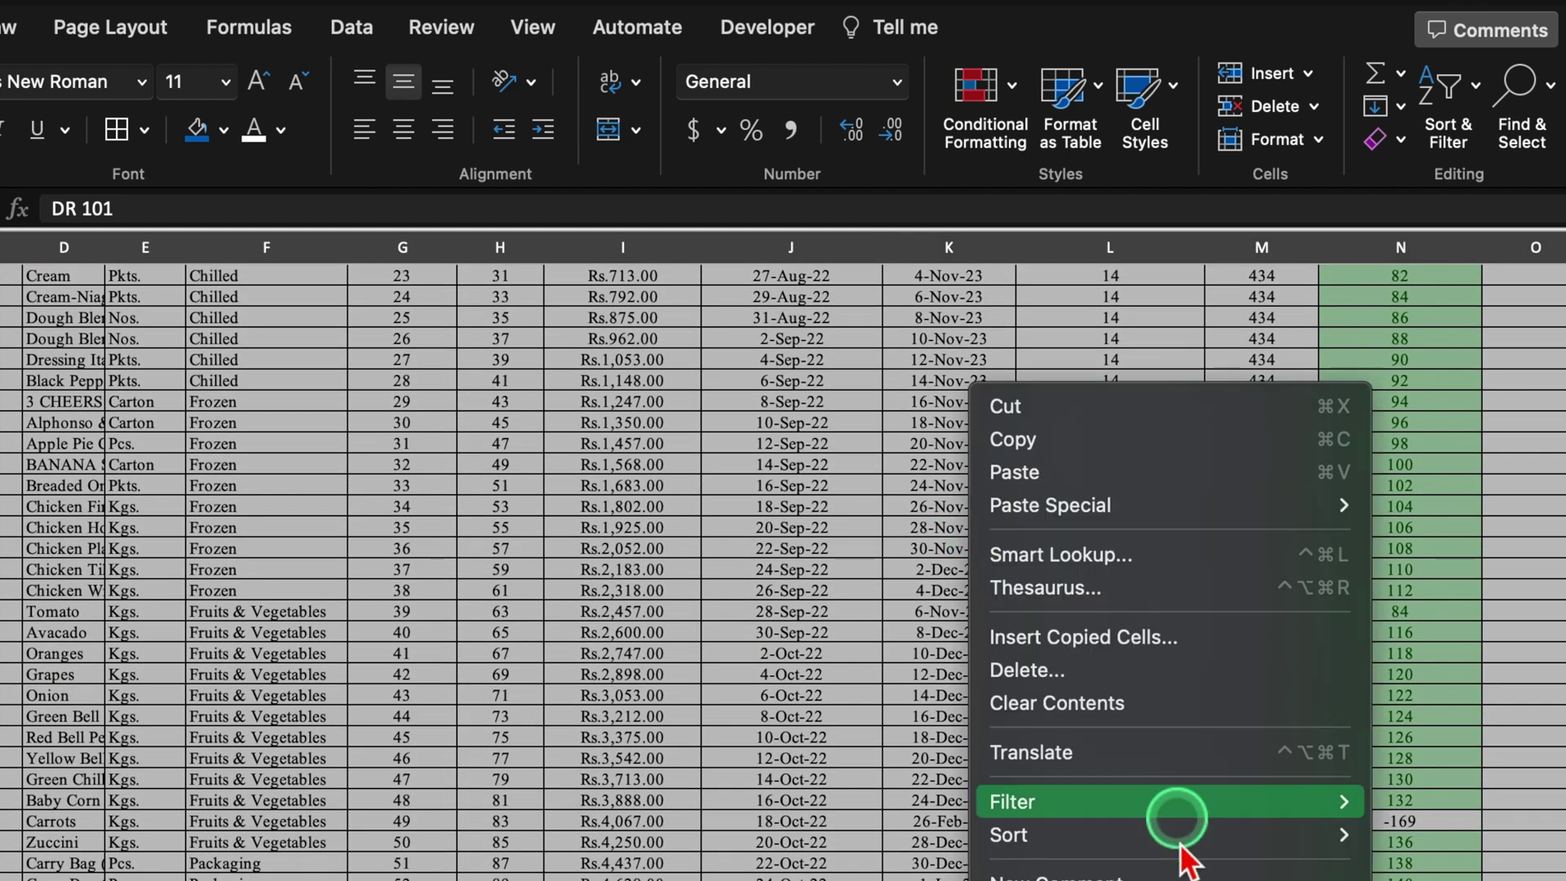
pyautogui.click(1185, 505)
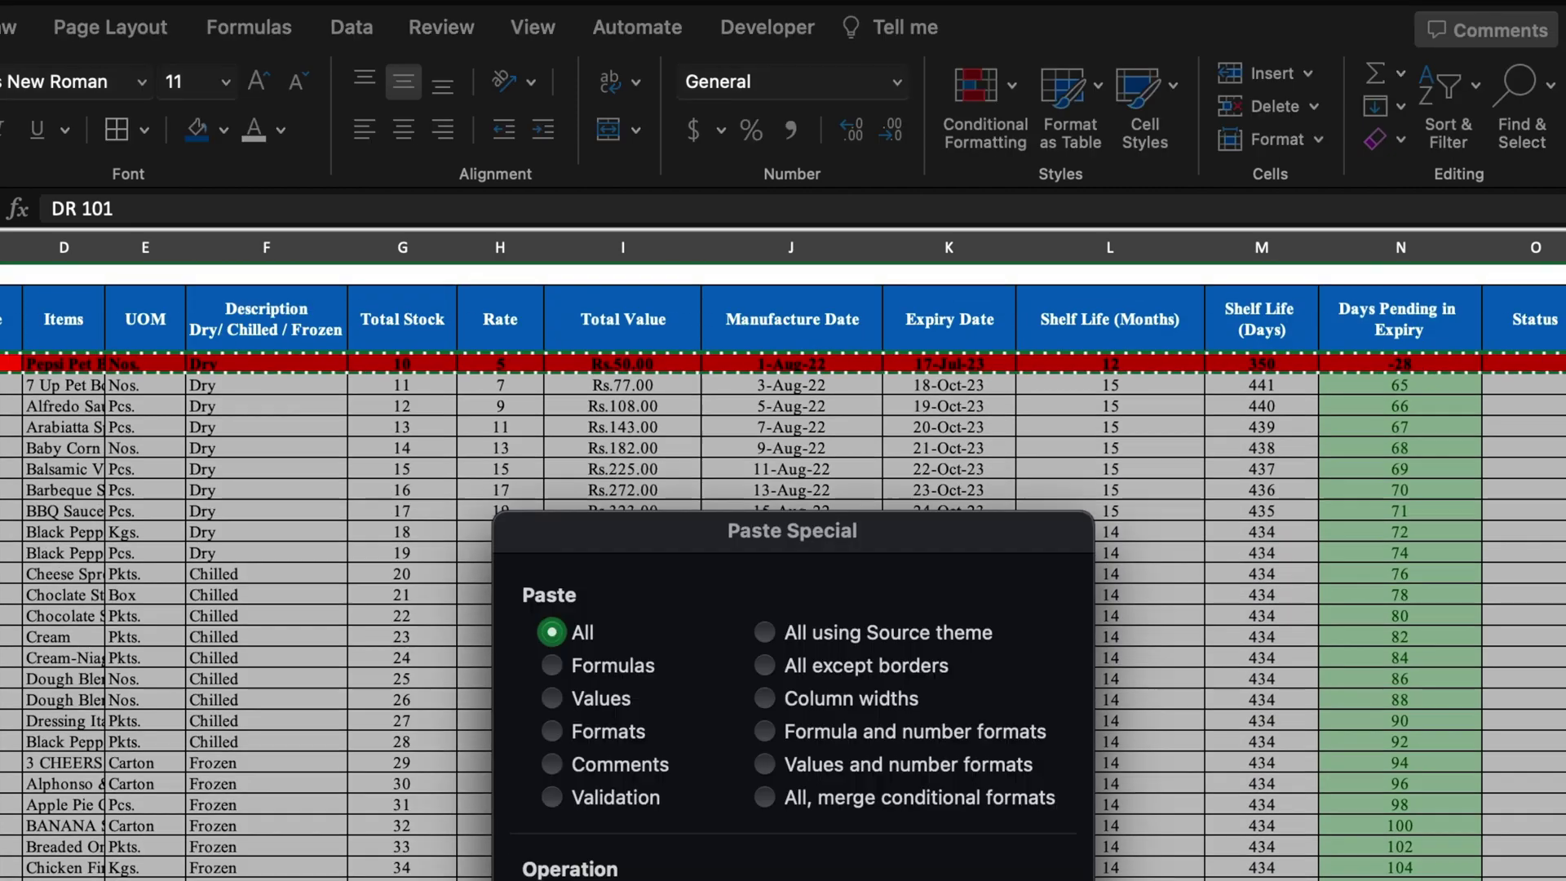
pyautogui.moveTo(844, 250); pyautogui.dragTo(843, 228)
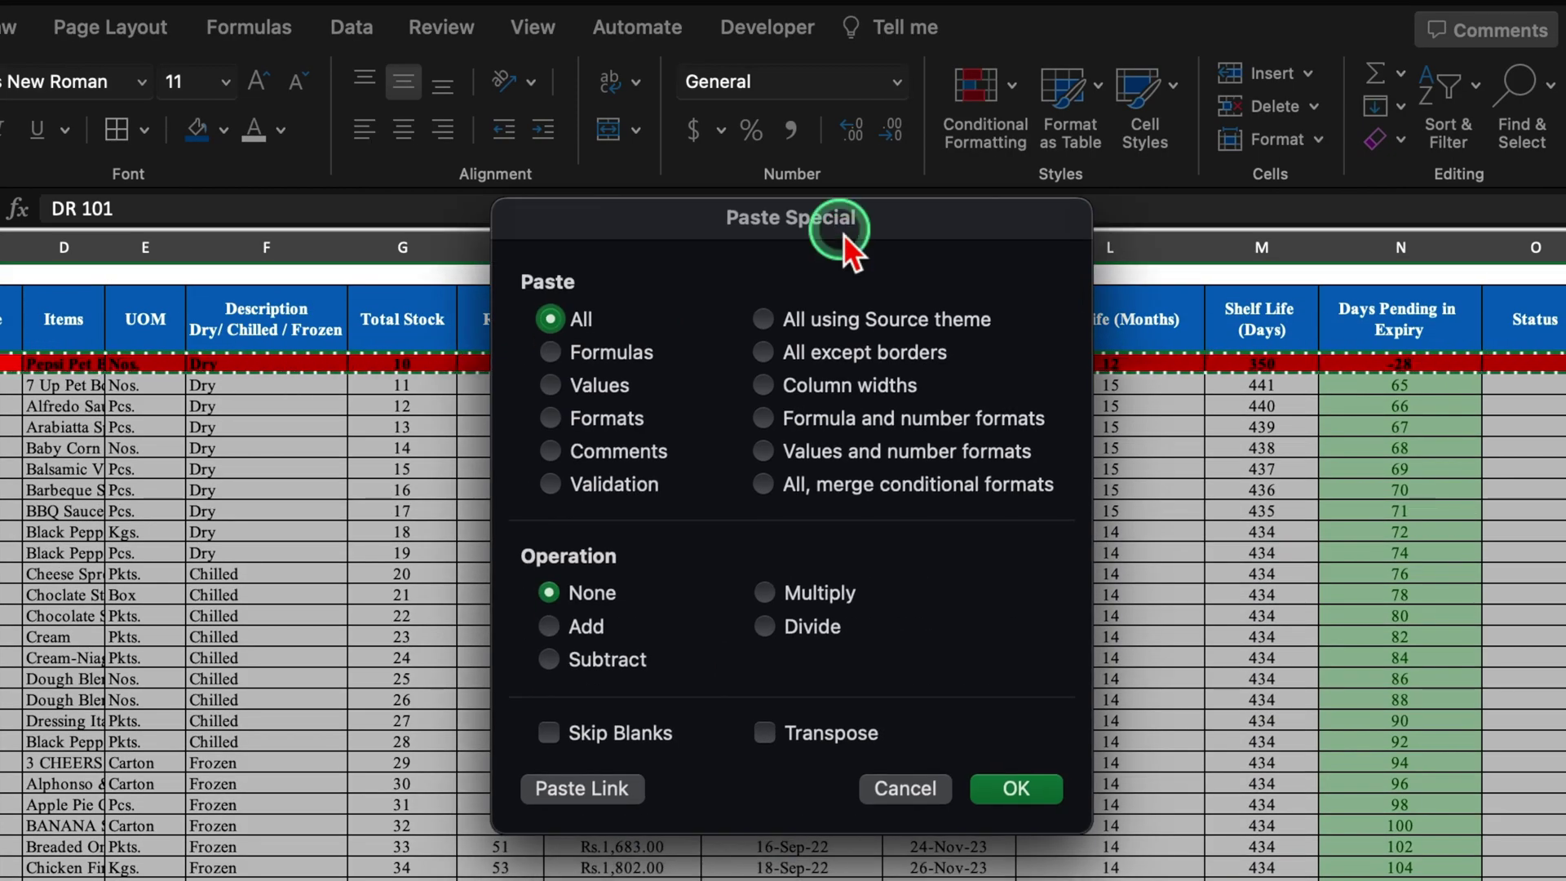
pyautogui.click(551, 417)
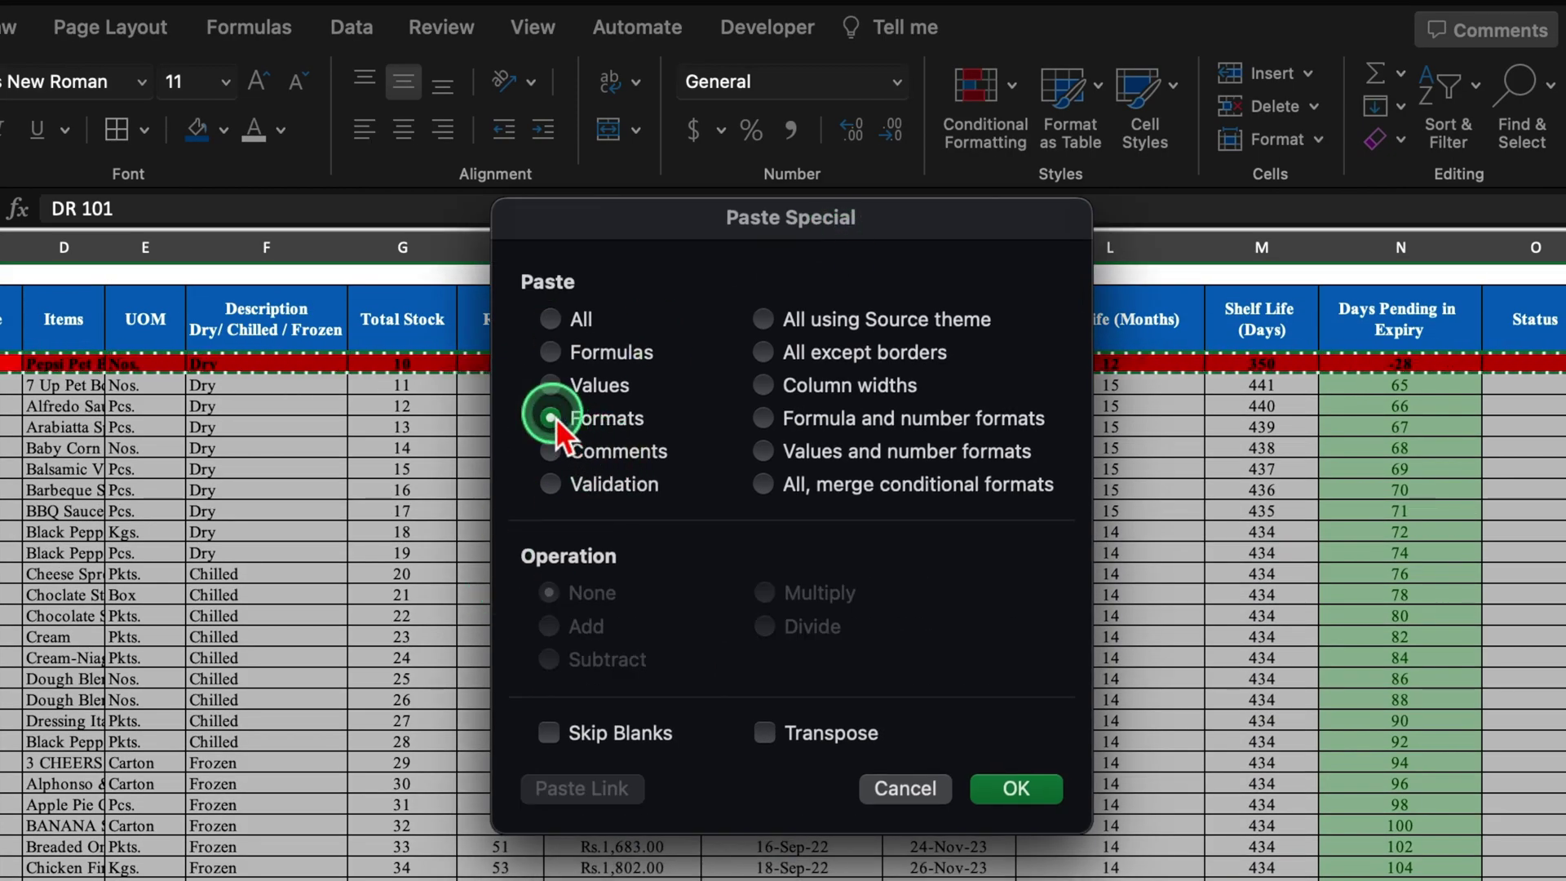
pyautogui.click(1017, 786)
pyautogui.scroll(-10, 782, 571)
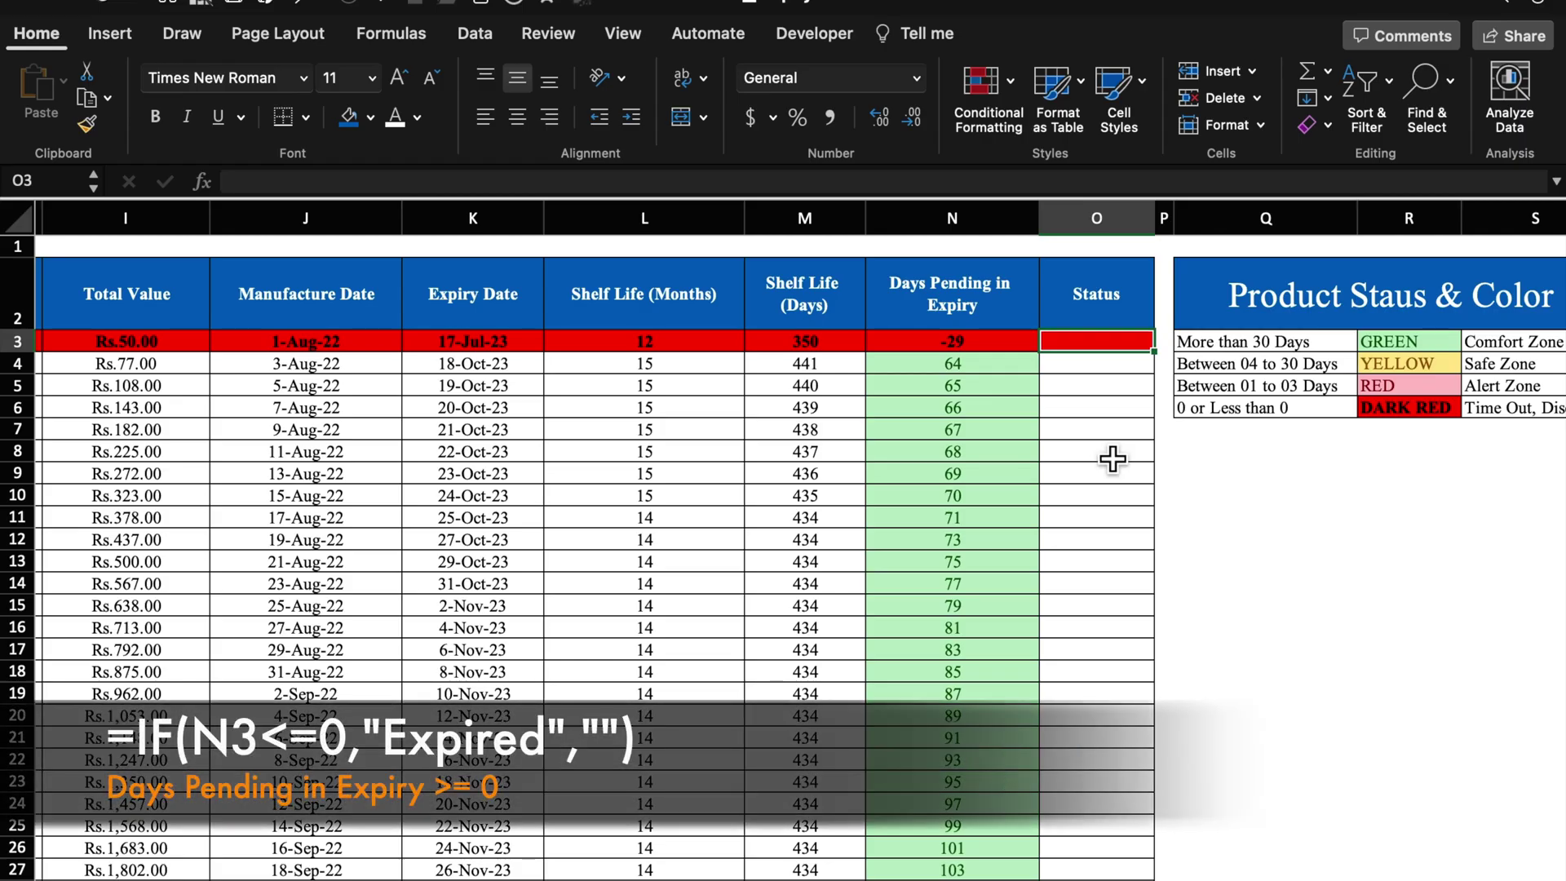
# Enter =IF(N3<=0,"Expired") in O3 and fill it down the Status column.
pyautogui.write('=')
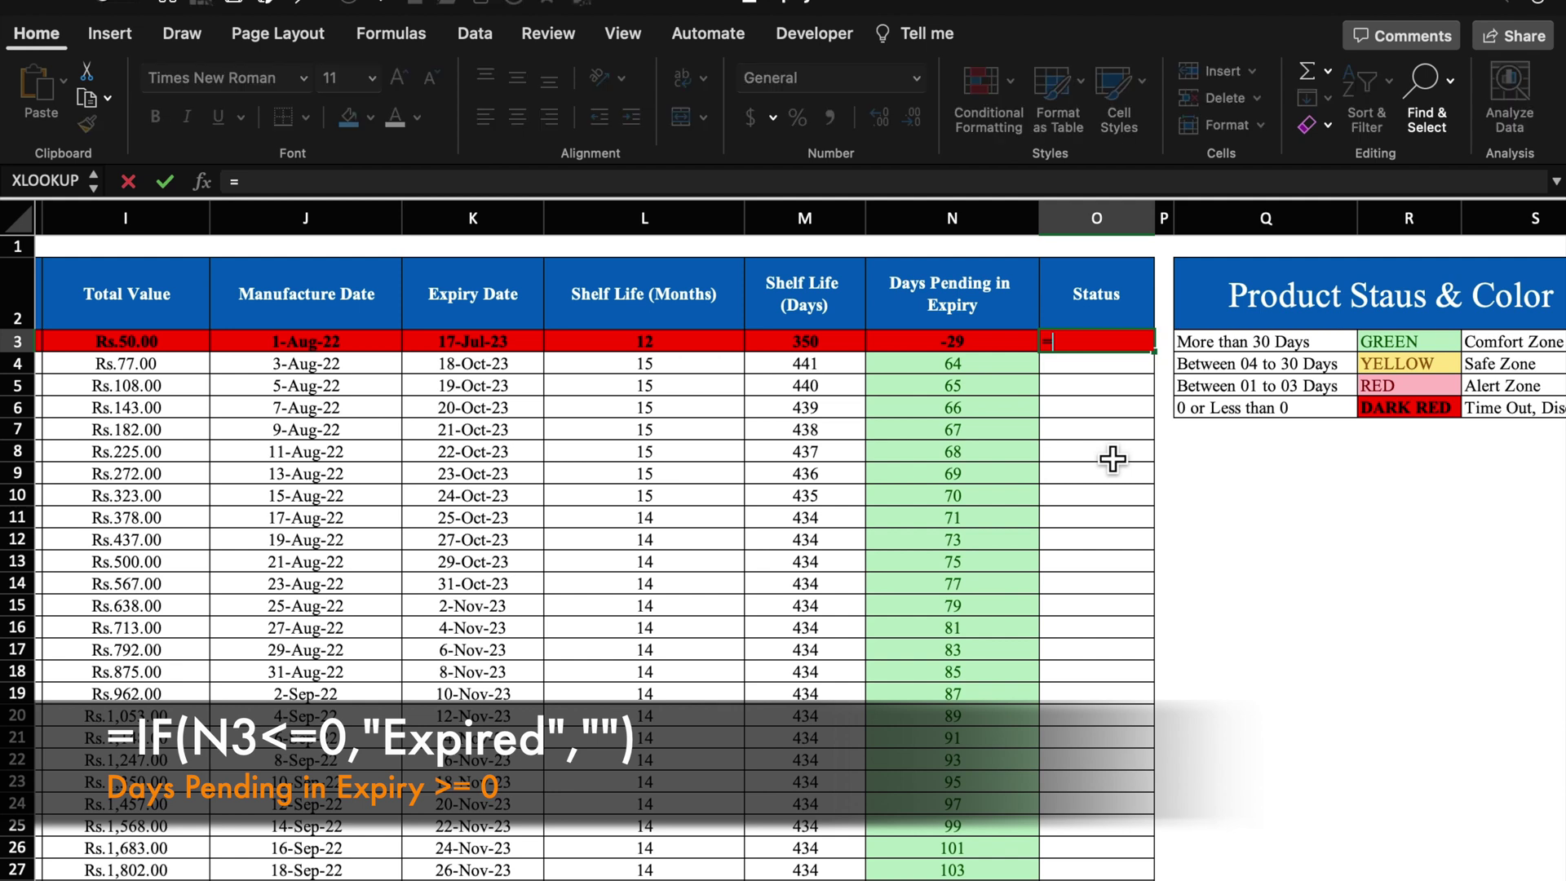
pyautogui.write('IF(')
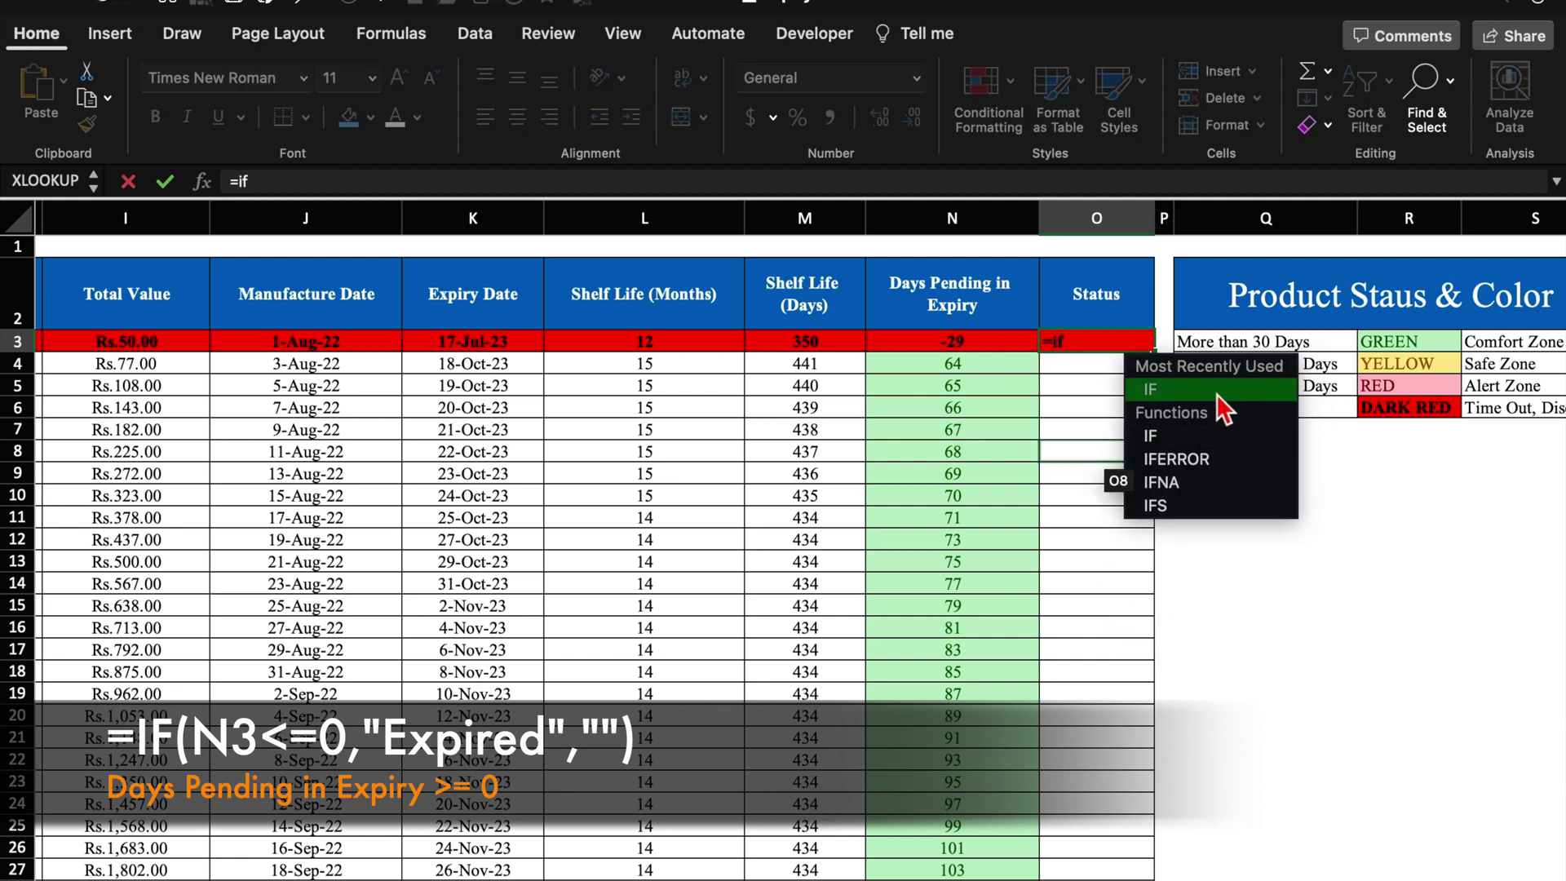
pyautogui.click(971, 354)
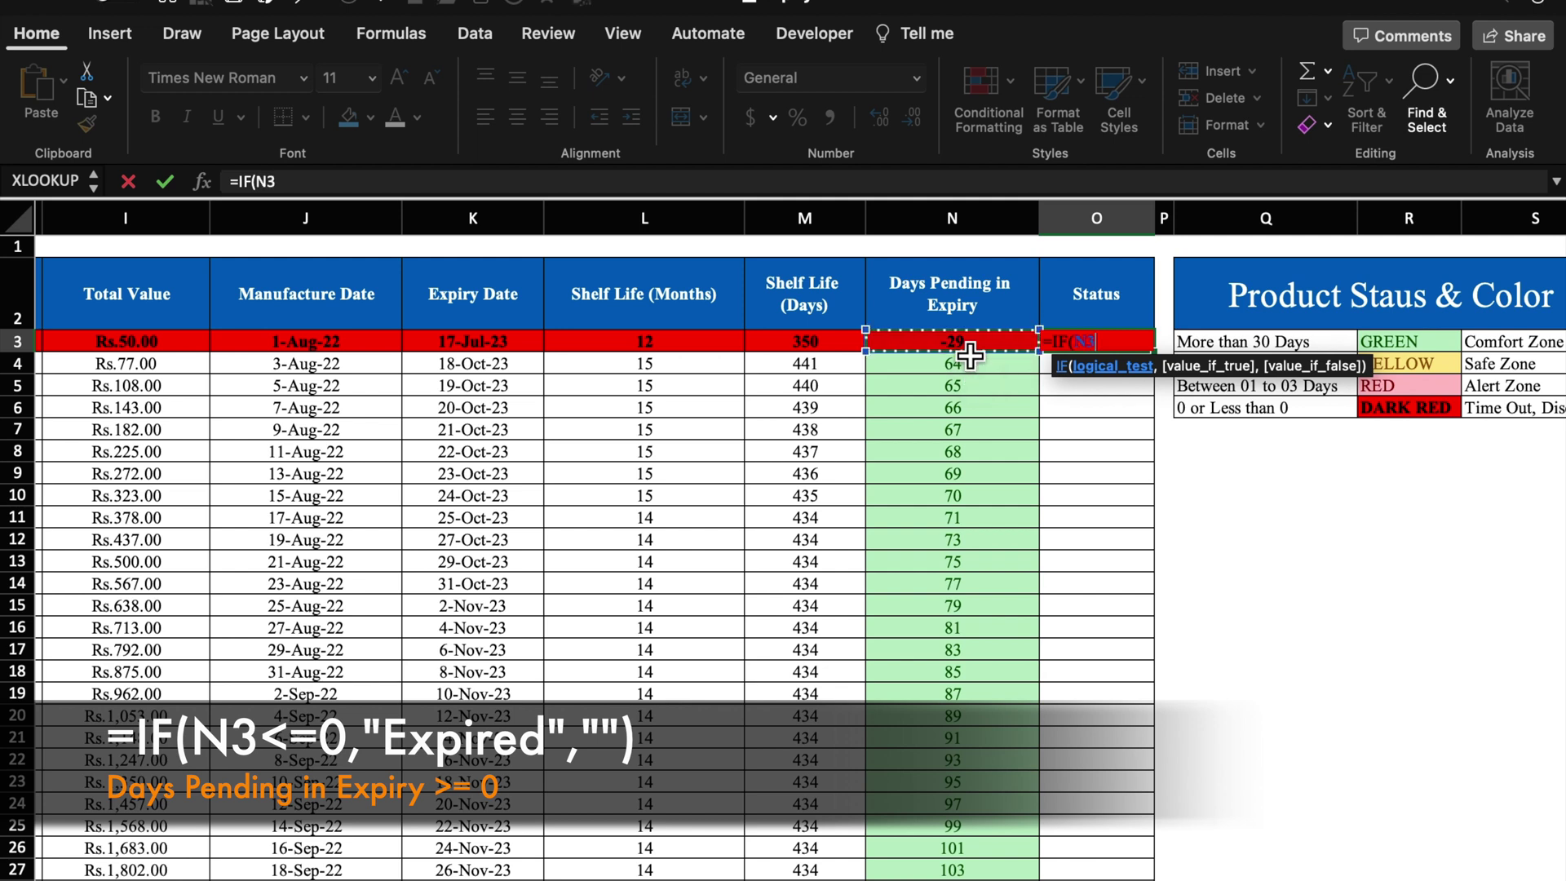
pyautogui.write('<=')
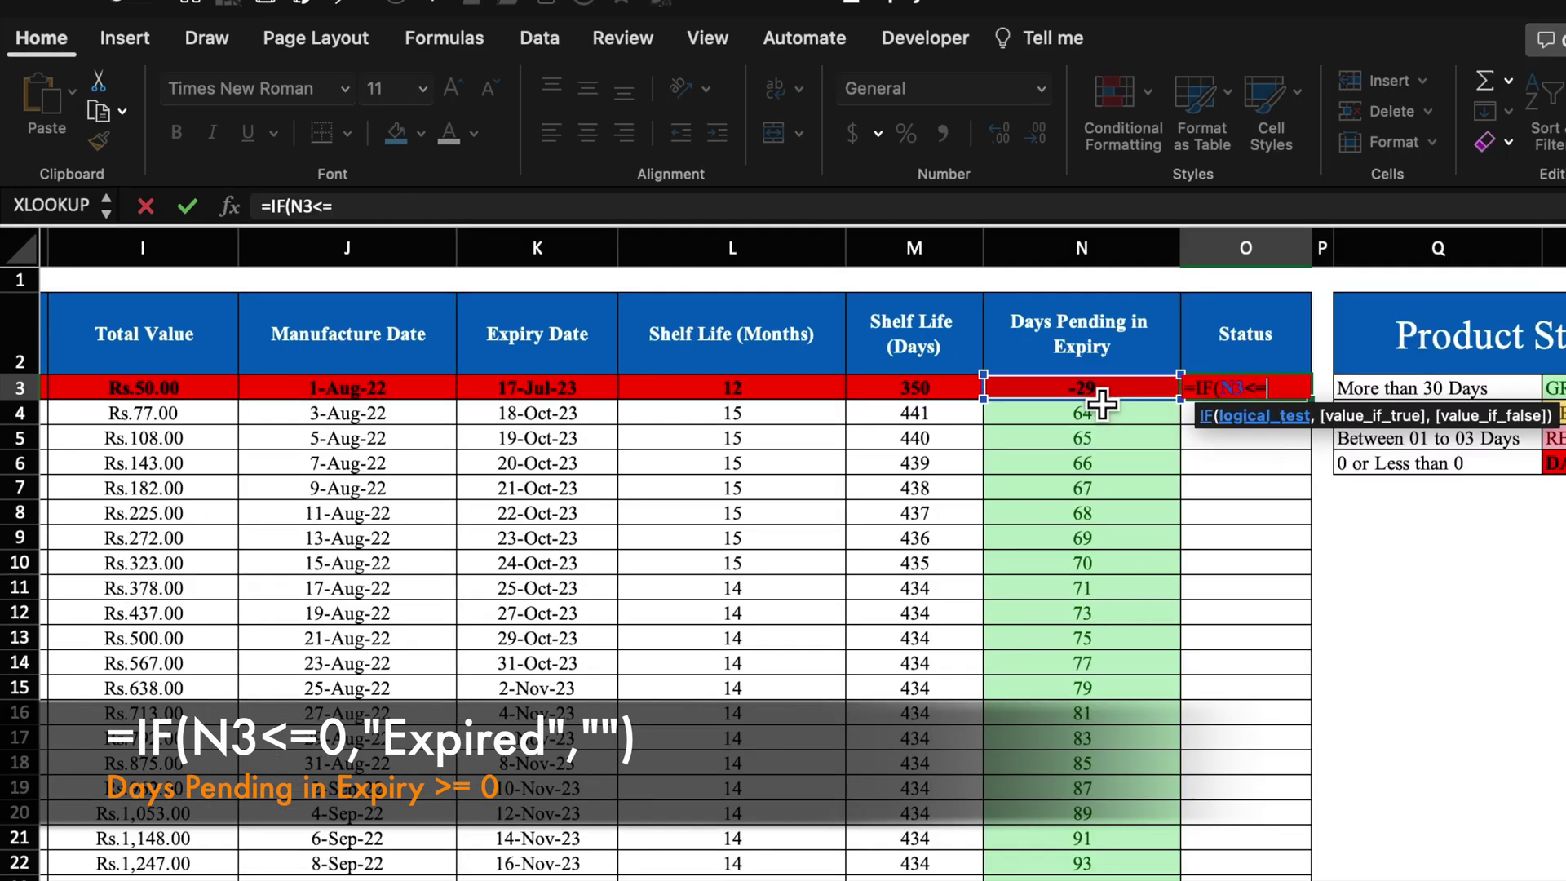
pyautogui.write('0,"Expir')
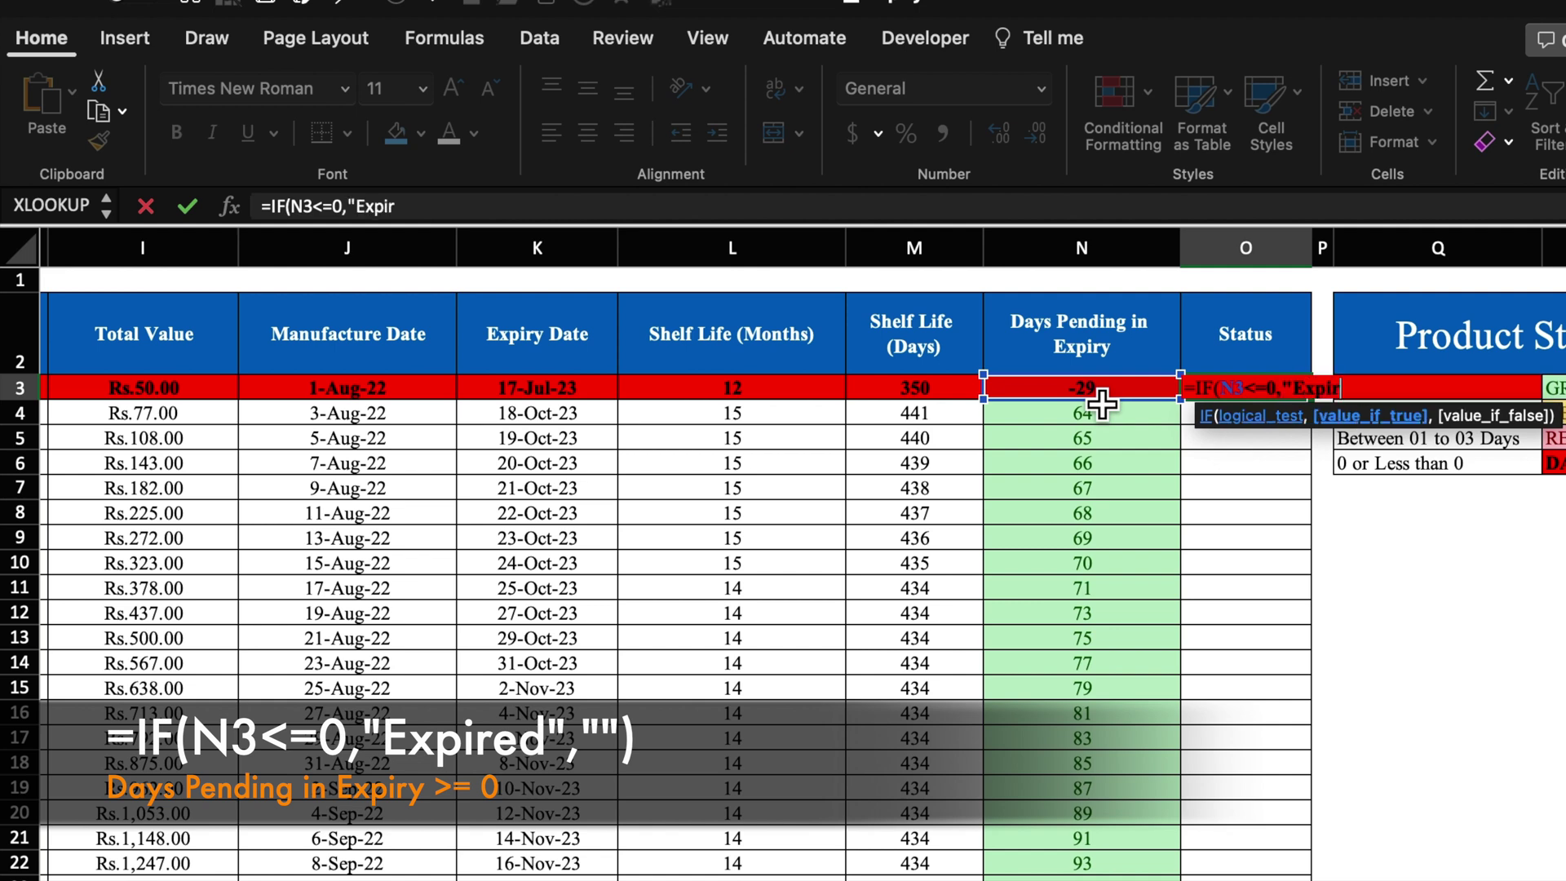
pyautogui.write('ed")')
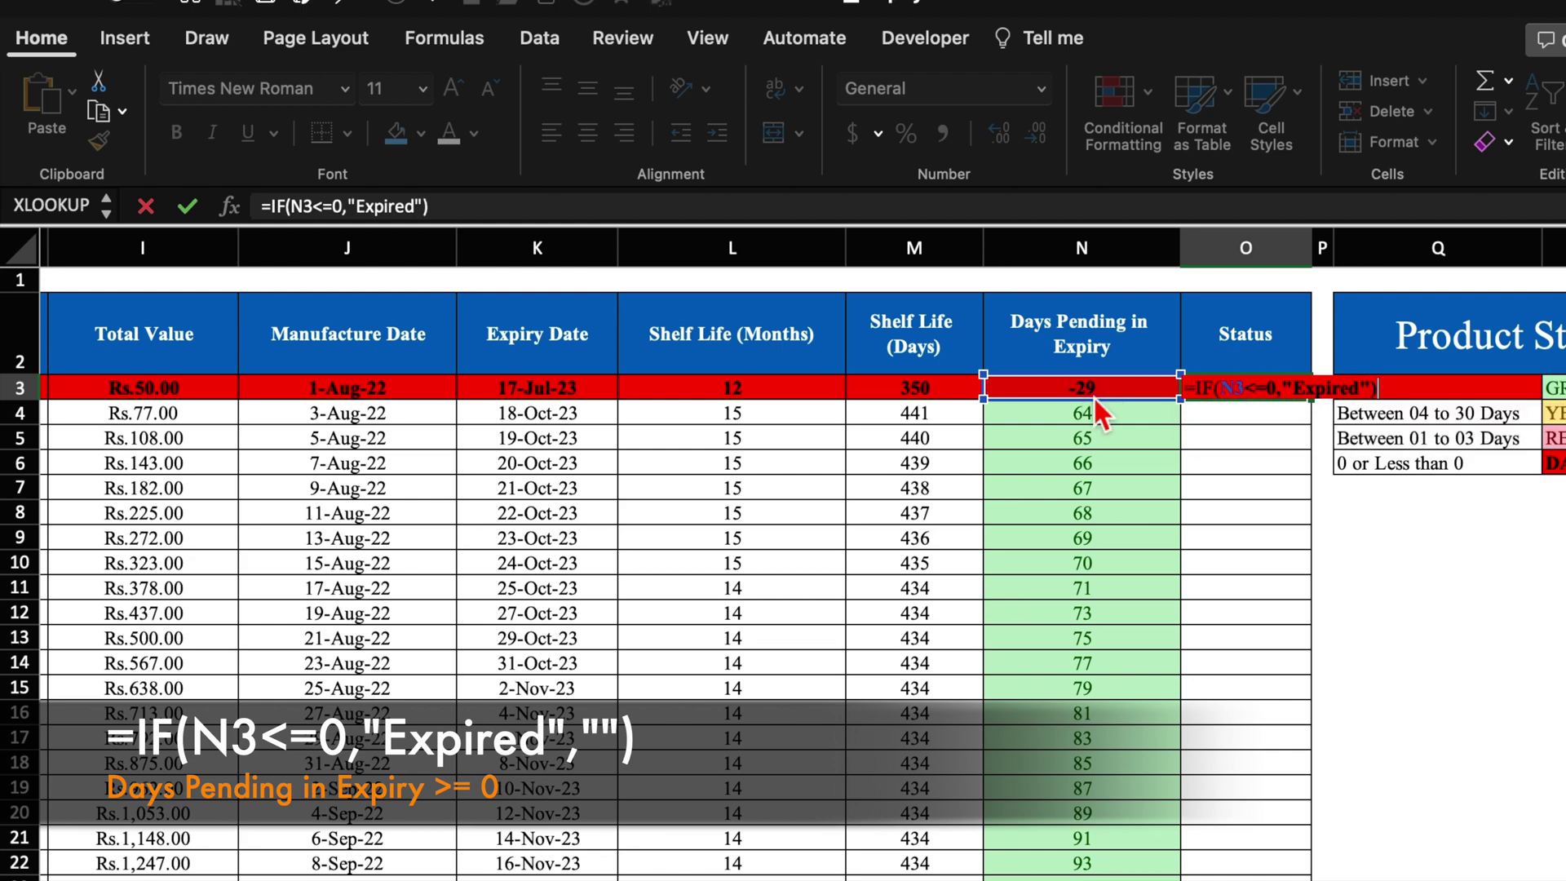
pyautogui.press('Return')
pyautogui.press('Up')
pyautogui.moveTo(1321, 413); pyautogui.dragTo(1272, 879)
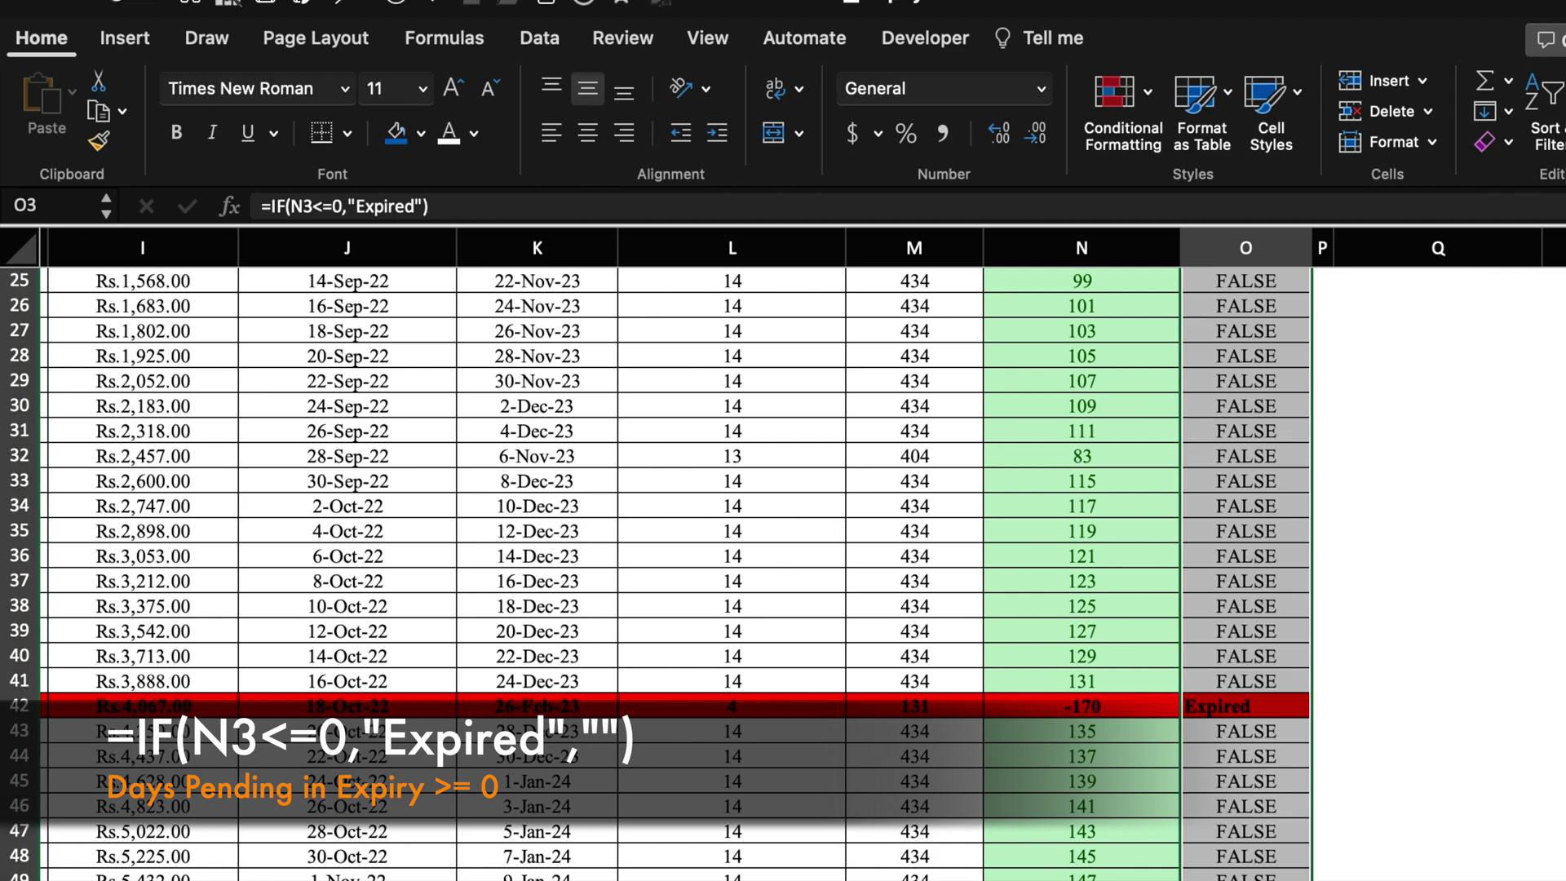
# Change the status formula in O3 to =IF(N3<=0,"Expired","") so non-expired products return a blank.
pyautogui.scroll(10, 1433, 364)
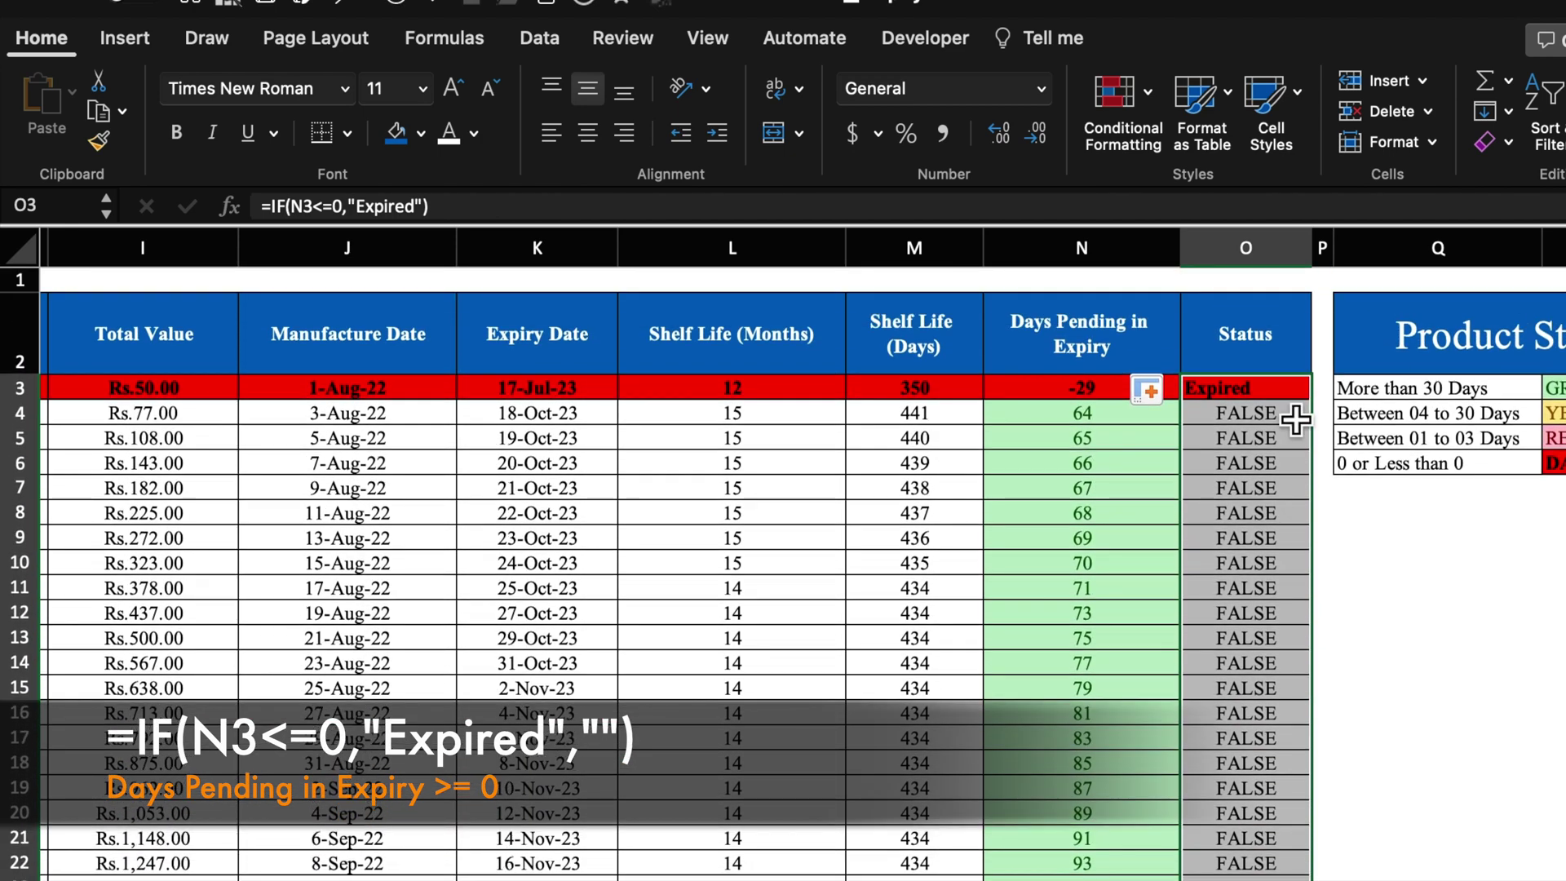
pyautogui.click(1260, 389)
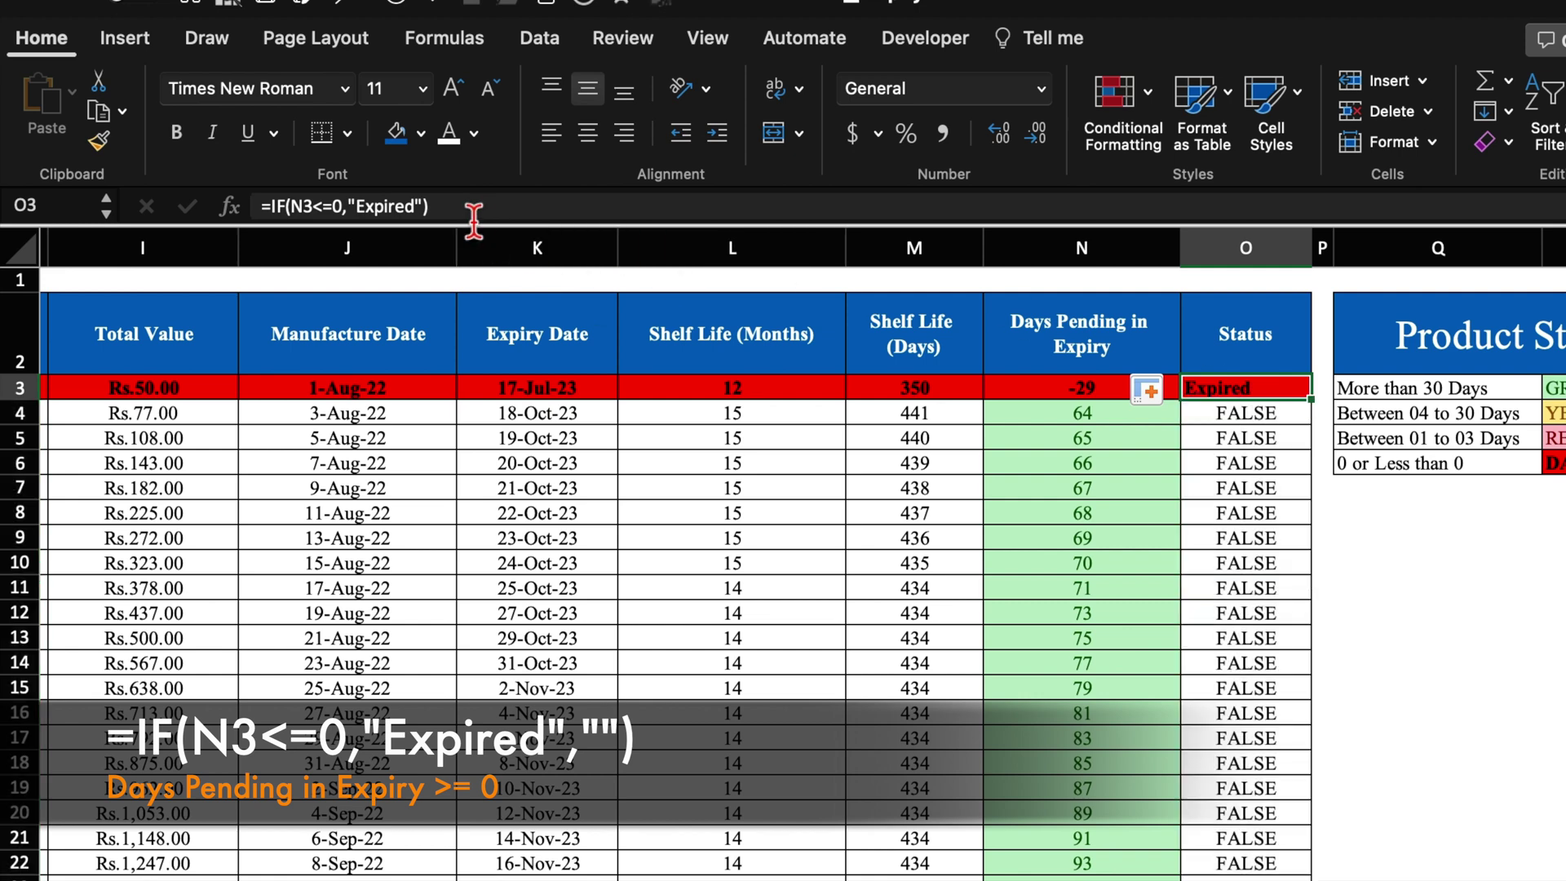
pyautogui.click(429, 214)
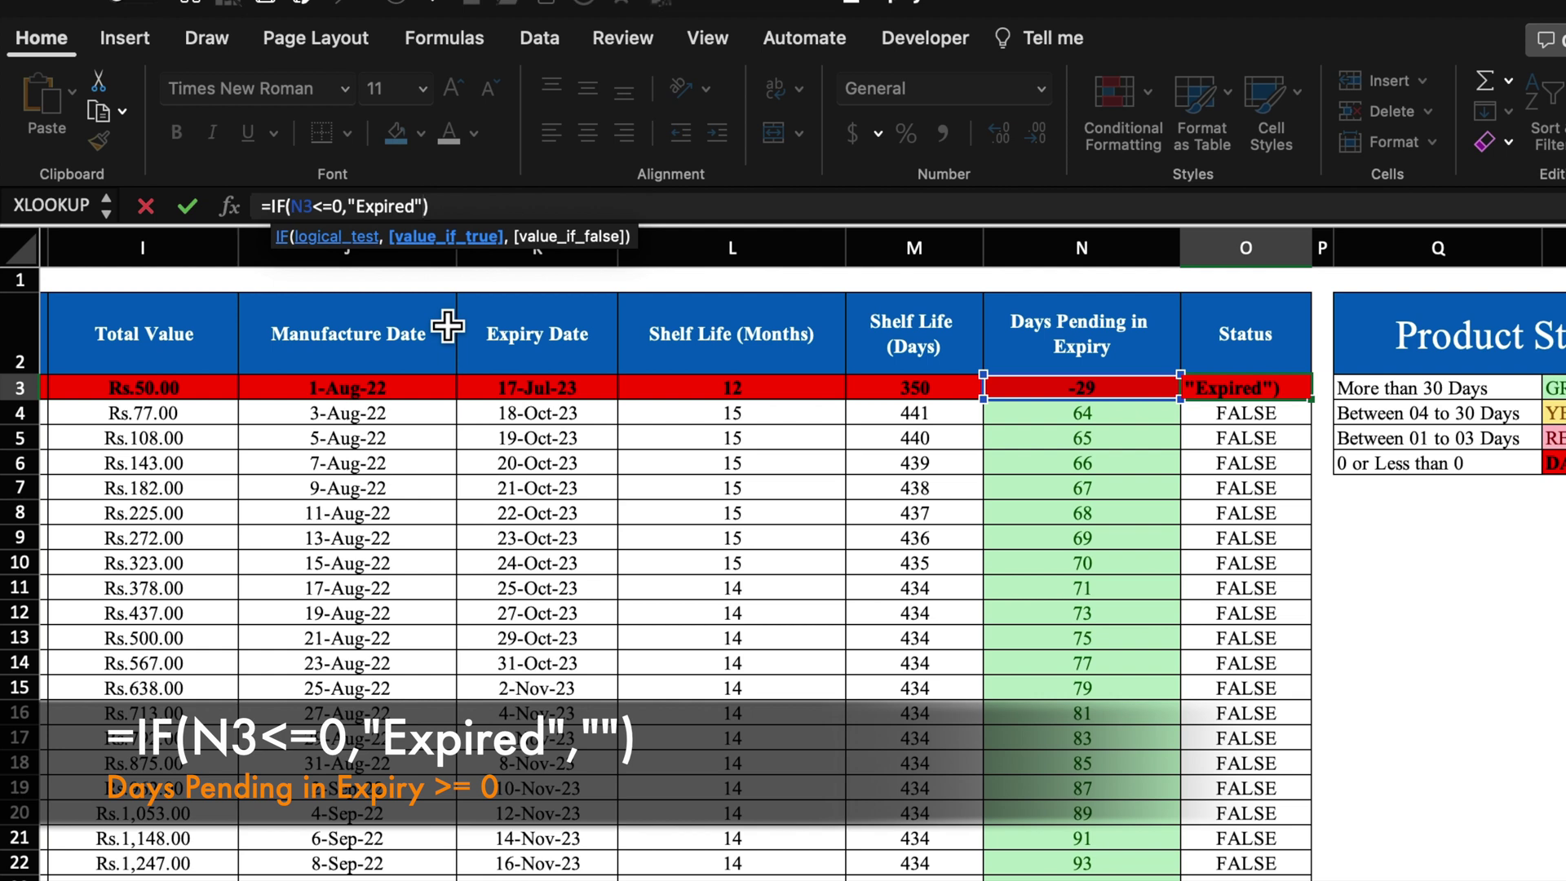
pyautogui.write(',""')
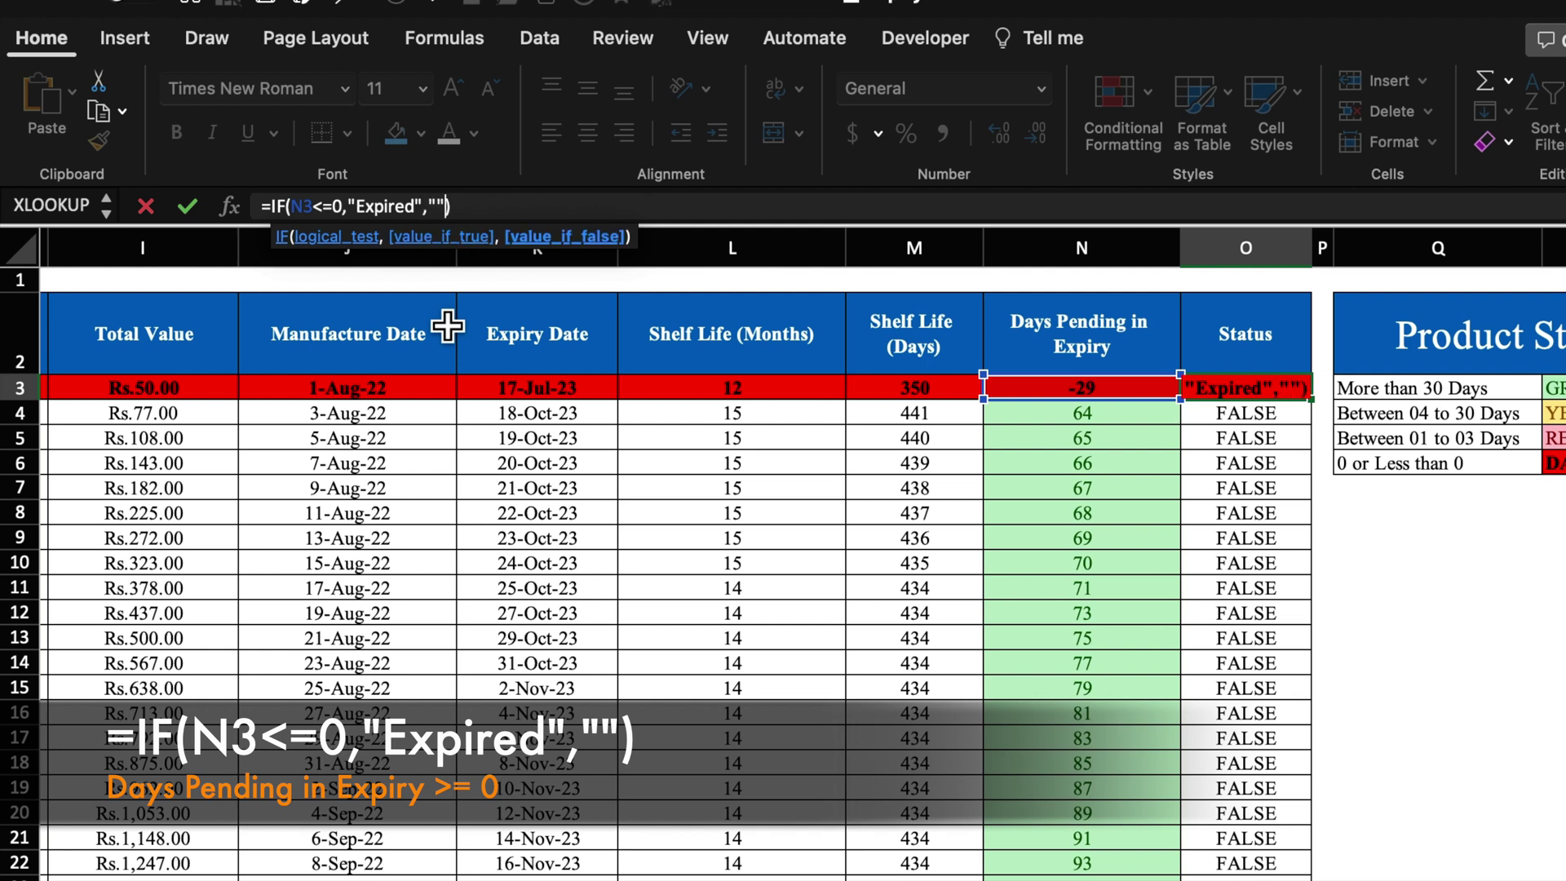
pyautogui.press('Return')
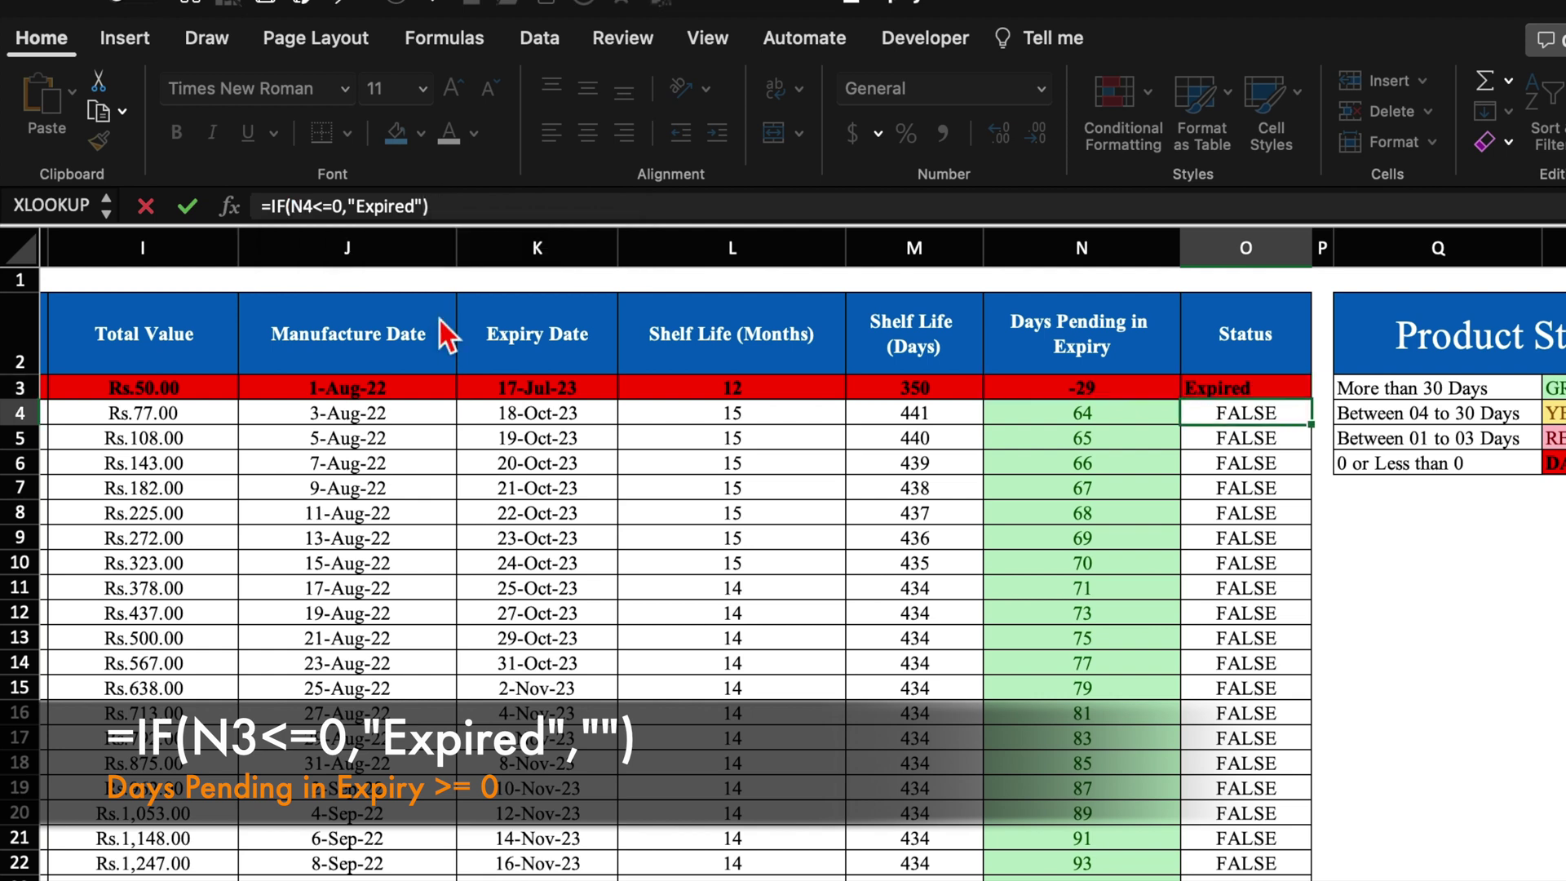
# Fill the revised O3 formula down the whole Status column.
pyautogui.click(1245, 388)
pyautogui.moveTo(1310, 399); pyautogui.dragTo(1310, 873)
pyautogui.scroll(10, 677, 570)
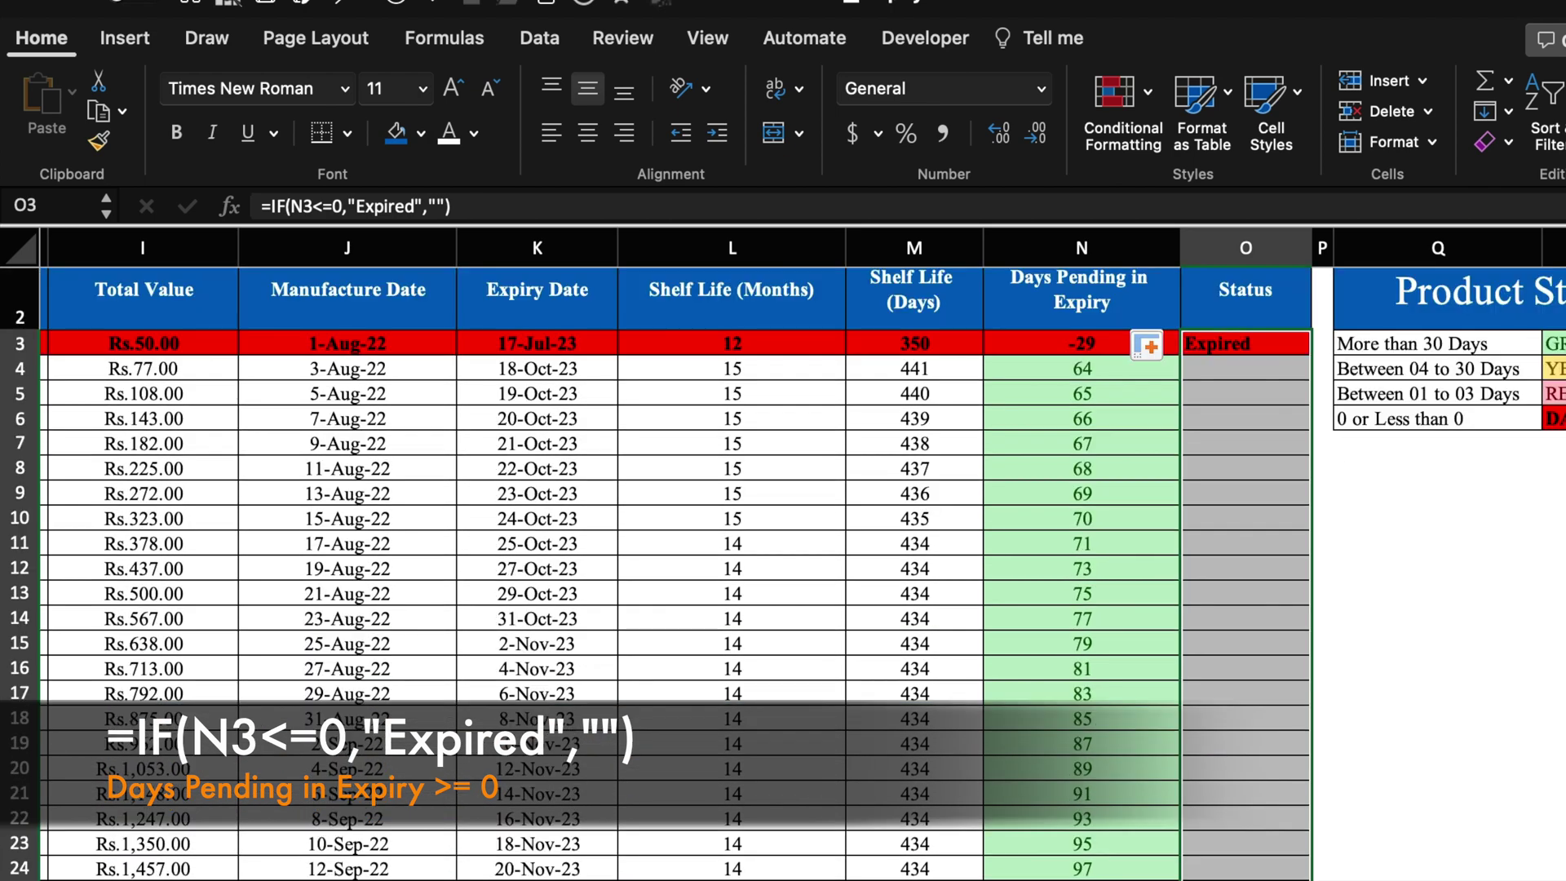
pyautogui.scroll(2, 677, 571)
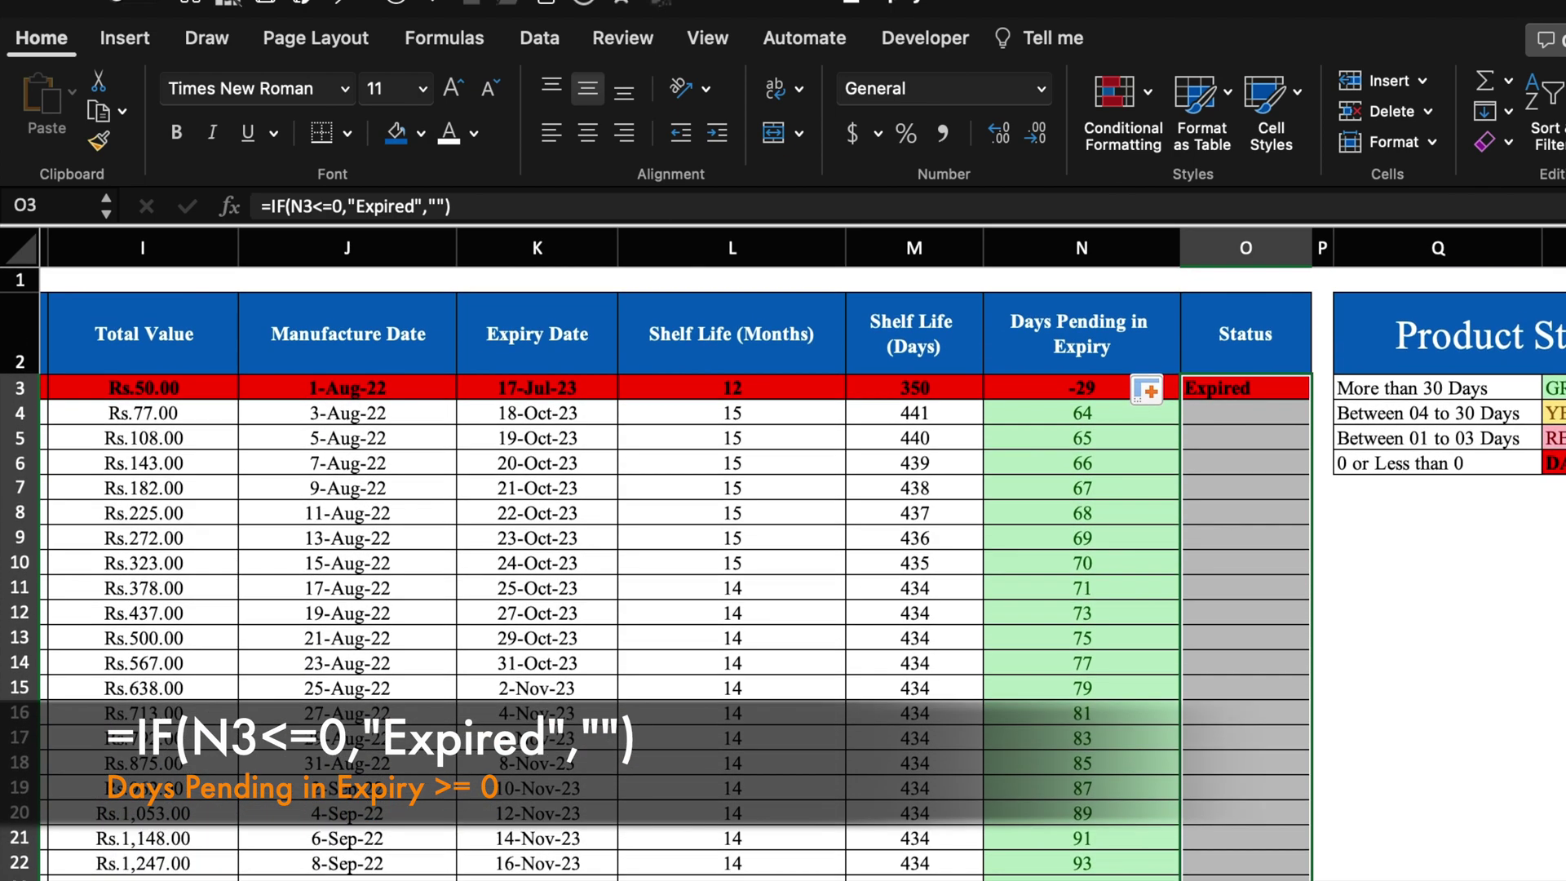
pyautogui.click(1438, 562)
# Enter the headers Description, Qty. and Amount in Q8:S8 below the status legend.
pyautogui.hscroll(2, 783, 571)
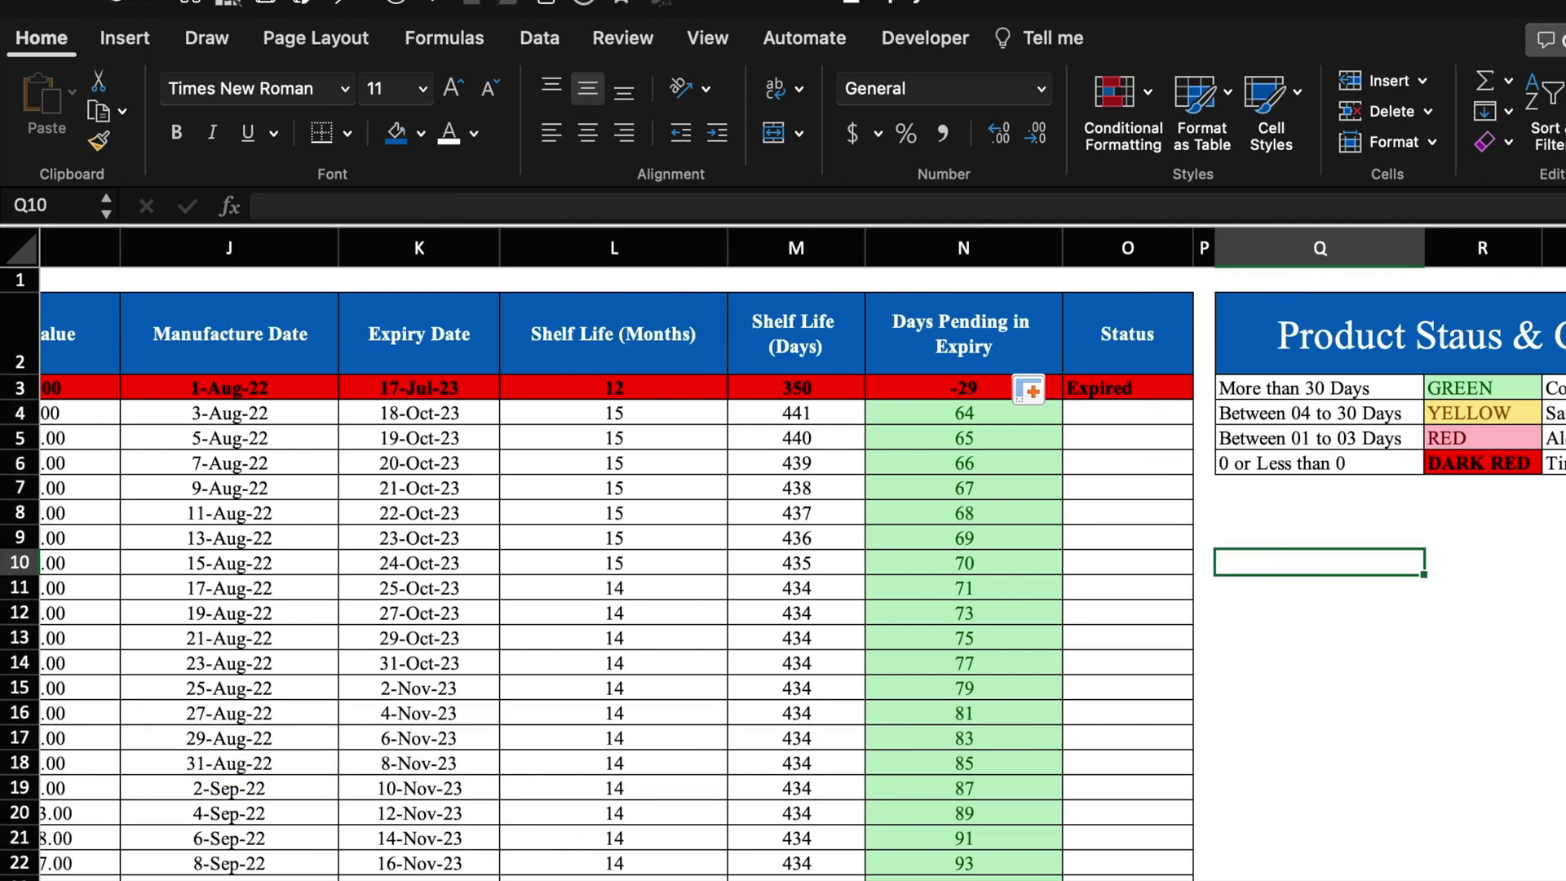
pyautogui.hscroll(2, 783, 571)
pyautogui.click(1168, 514)
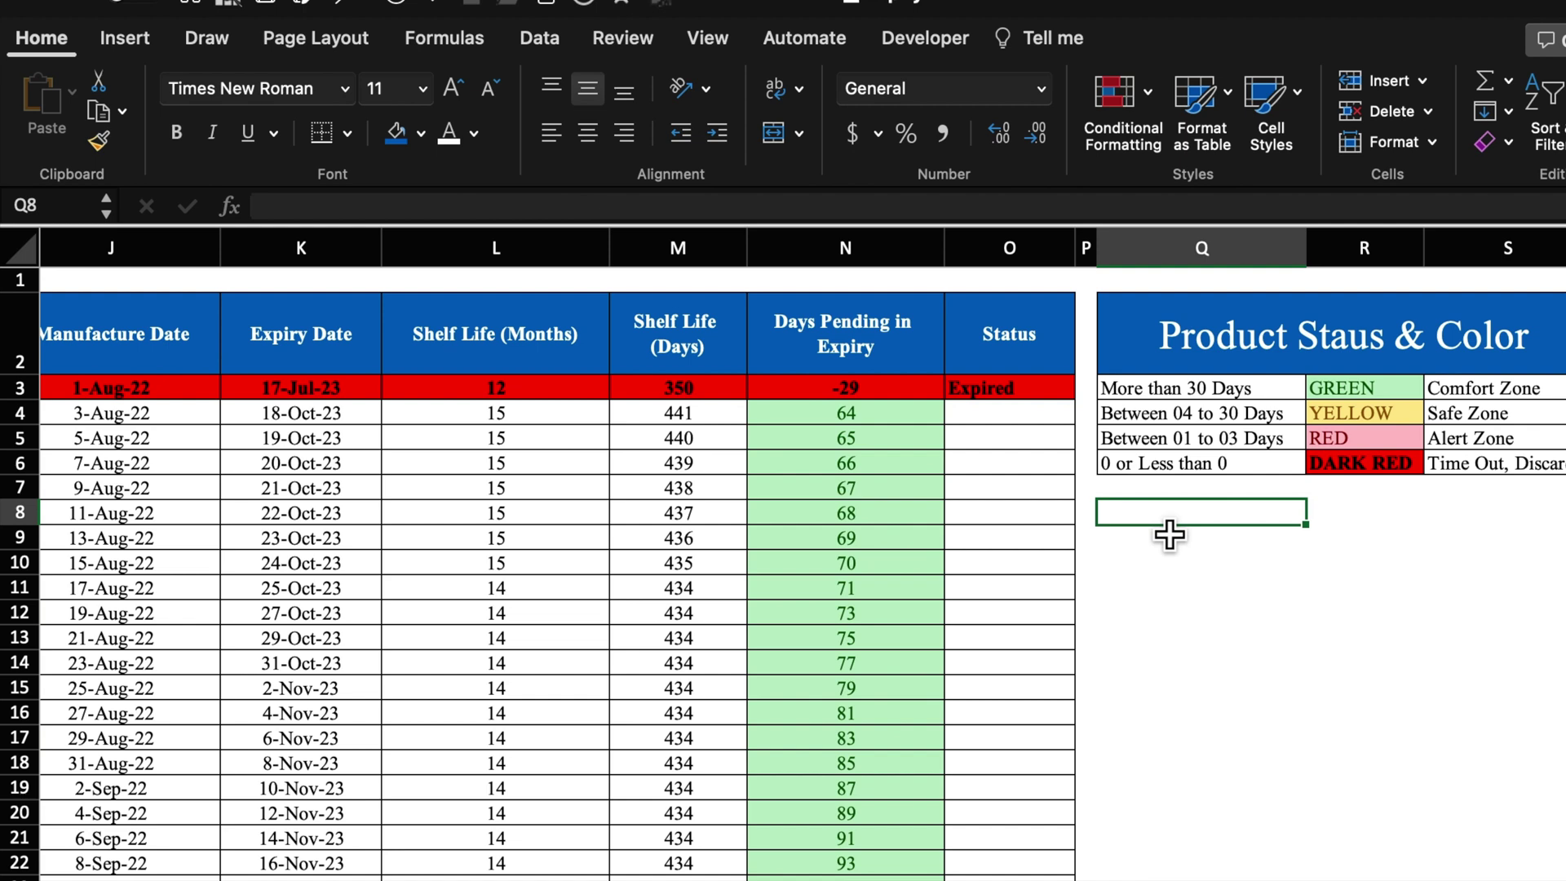
pyautogui.write('Description')
pyautogui.press('Tab')
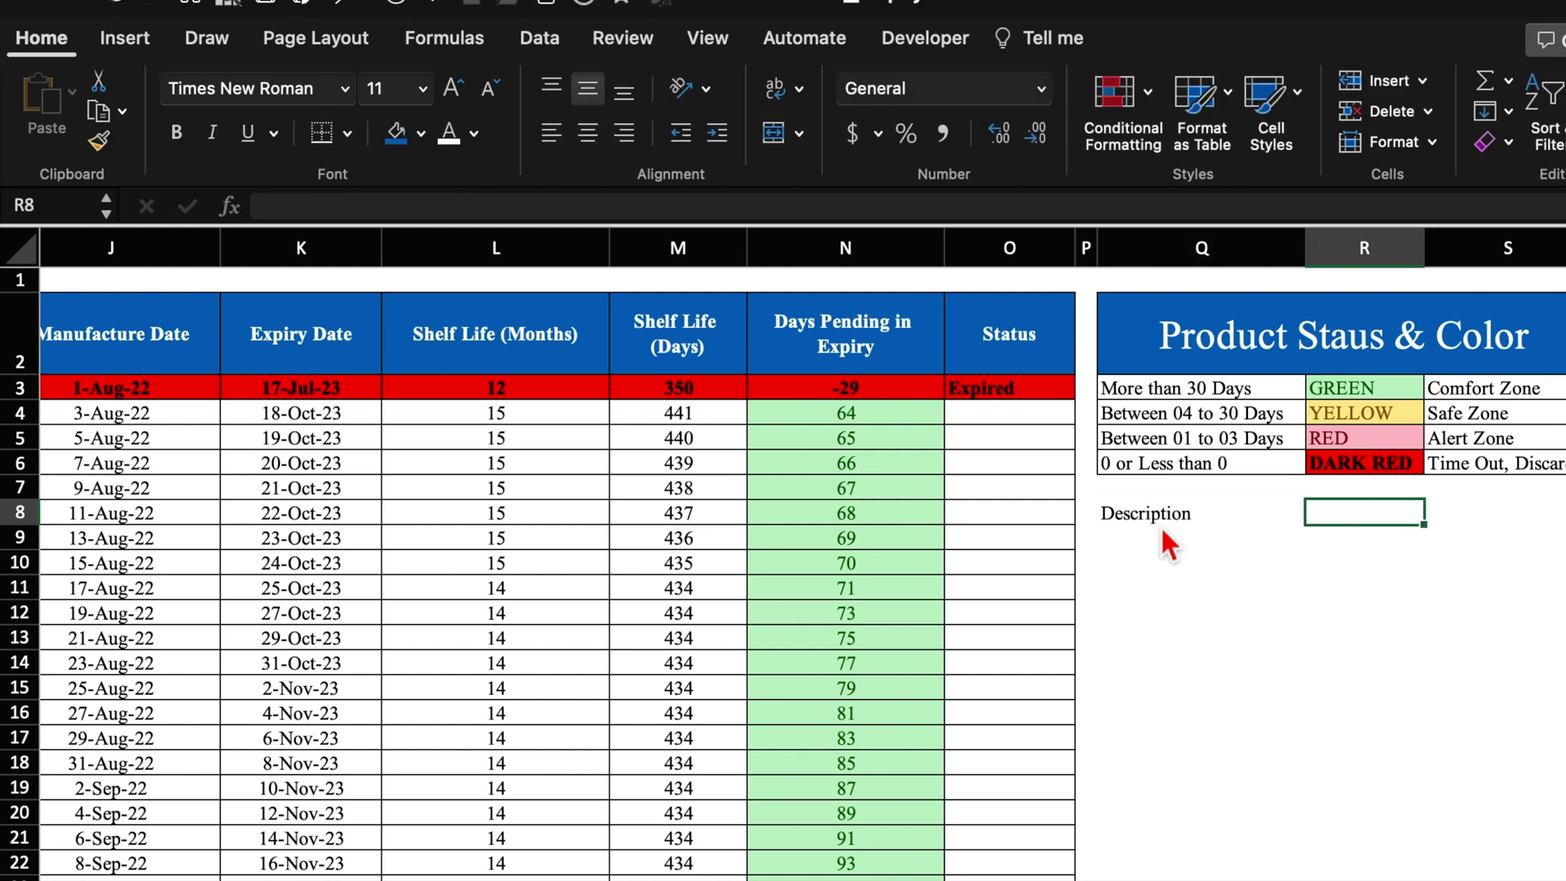
pyautogui.write('Qty.')
pyautogui.press('Tab')
pyautogui.write('A')
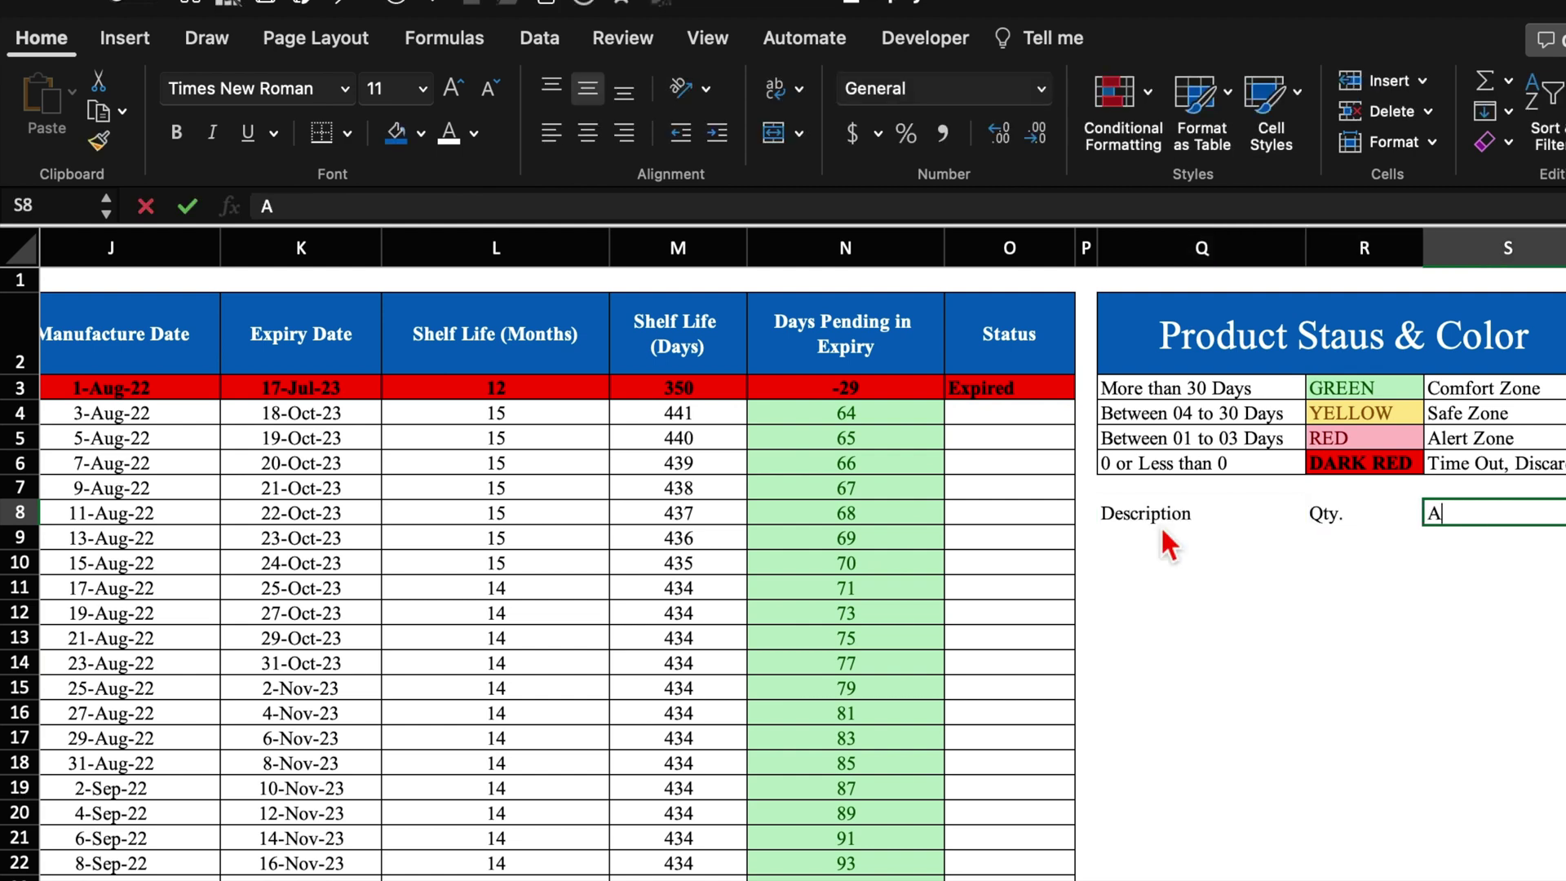
pyautogui.write('mount')
# Centre the Q8:S8 headers and give them a blue fill with white font.
pyautogui.click(1196, 517)
pyautogui.moveTo(1196, 517); pyautogui.dragTo(1475, 517)
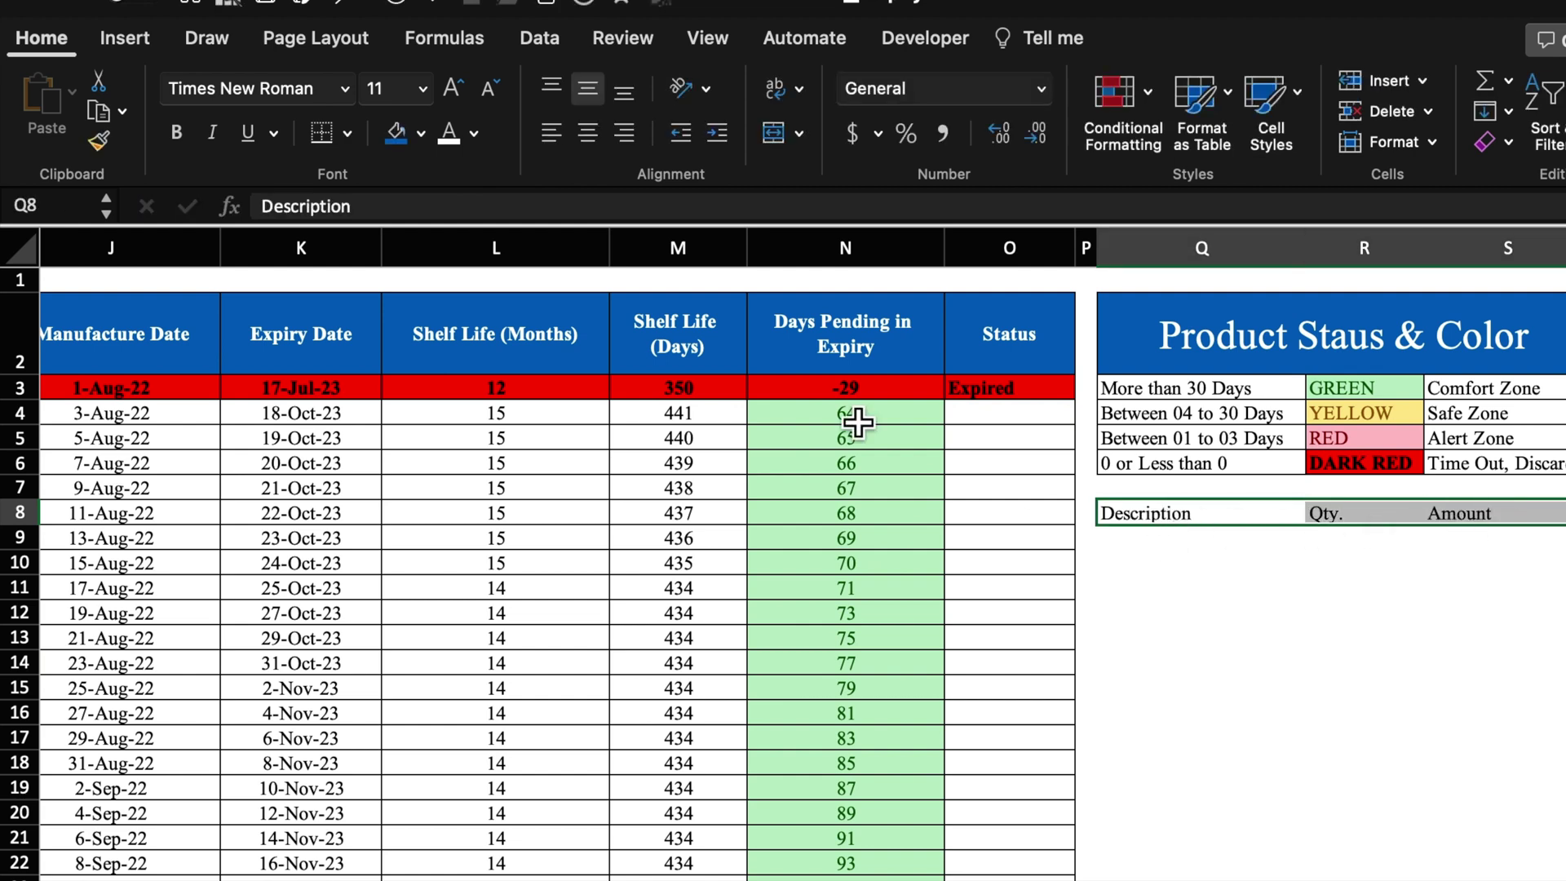
pyautogui.click(587, 132)
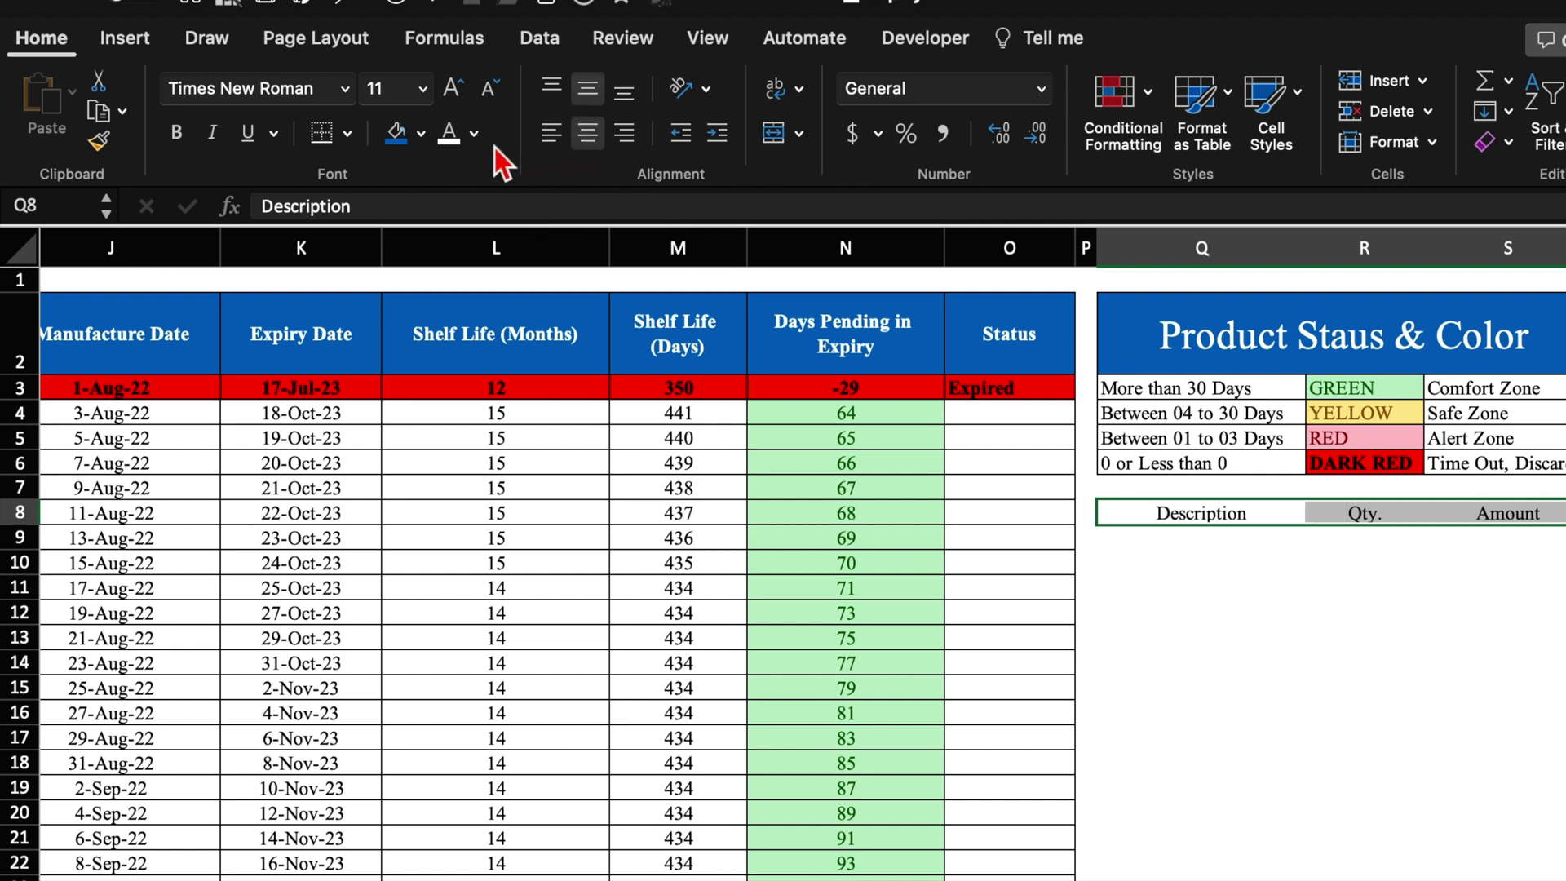
pyautogui.click(397, 134)
pyautogui.click(449, 134)
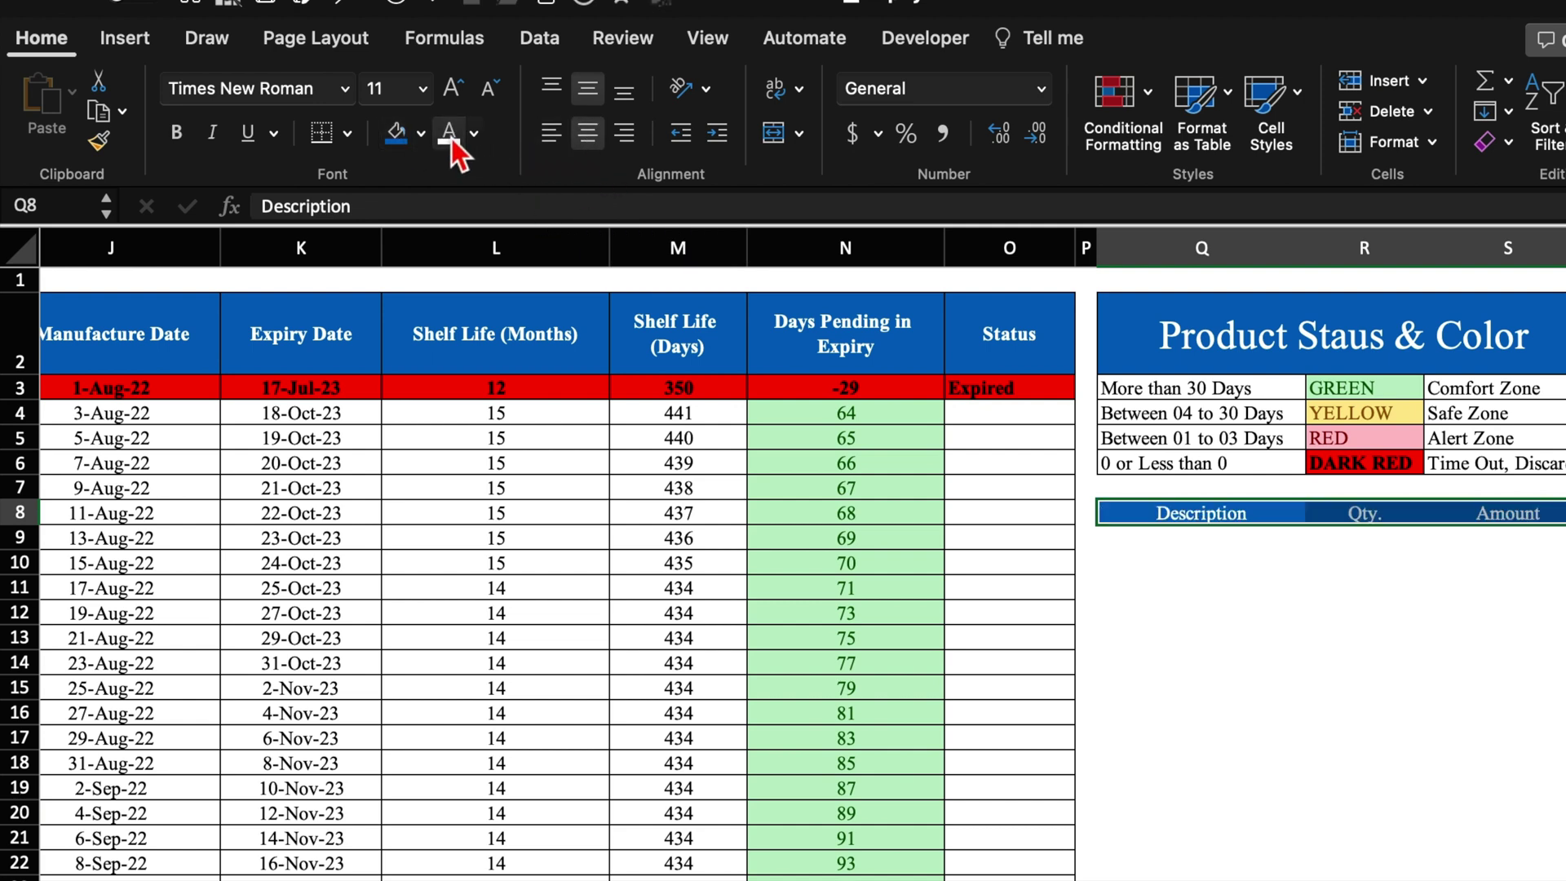
# List the categories Dry, Chilled, Frozen and Fruits & Vegetables in Q9:Q12 under Description.
pyautogui.click(1218, 548)
pyautogui.write('Dry')
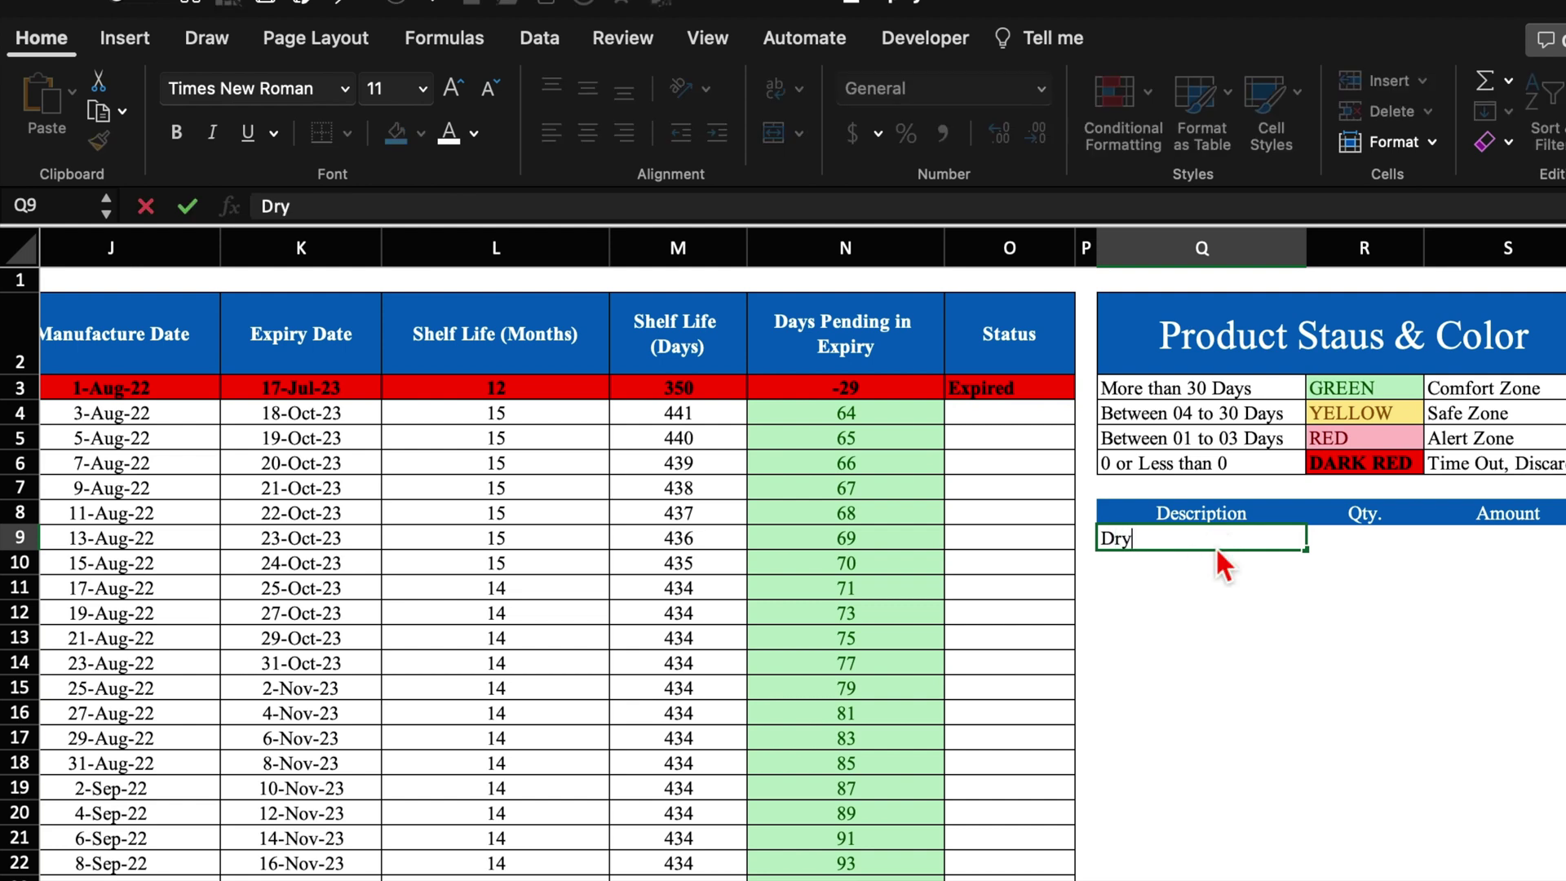
pyautogui.press('Return')
pyautogui.write('Chilled')
pyautogui.press('Return')
pyautogui.write('Froz')
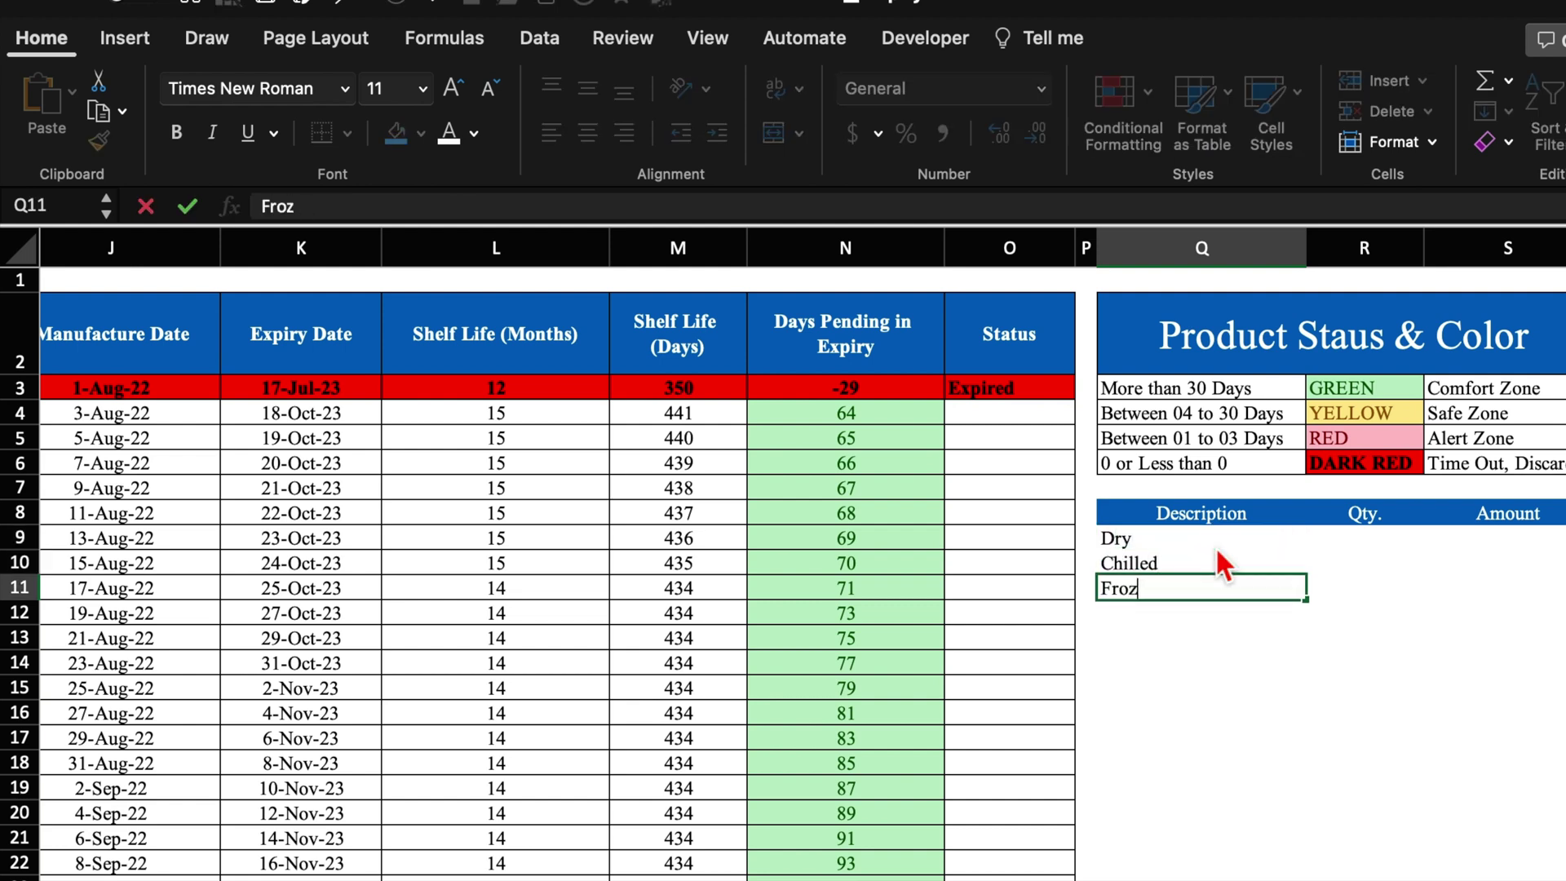
pyautogui.write('en')
pyautogui.press('Return')
pyautogui.write('Fruits & Vegeta')
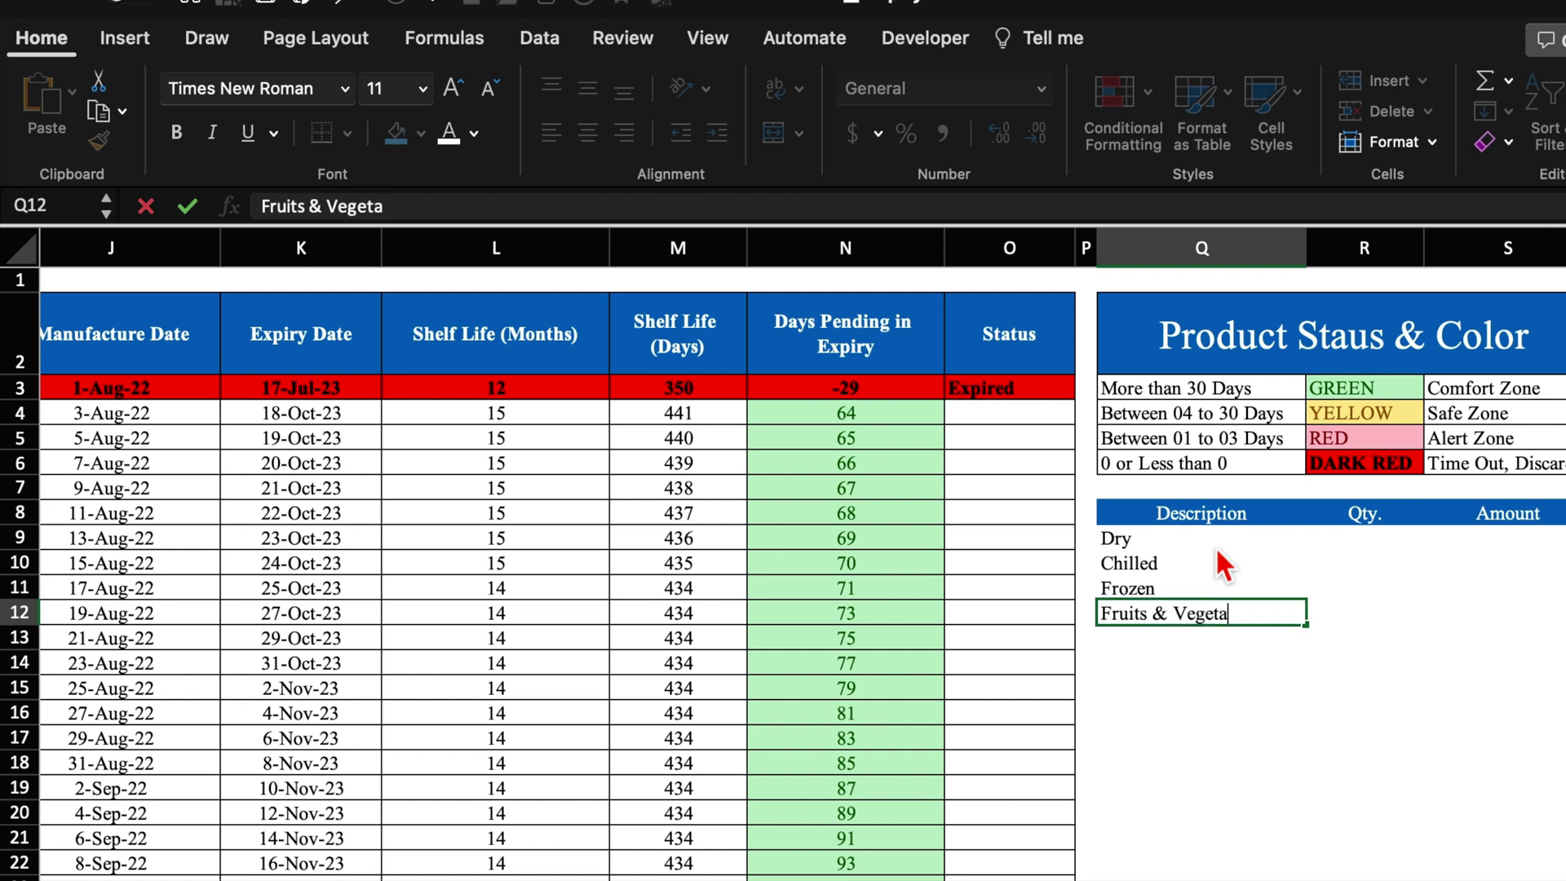
pyautogui.write('bles')
pyautogui.press('Return')
# Apply all borders to the summary table cells Q9:S12.
pyautogui.moveTo(1150, 540); pyautogui.dragTo(1489, 618)
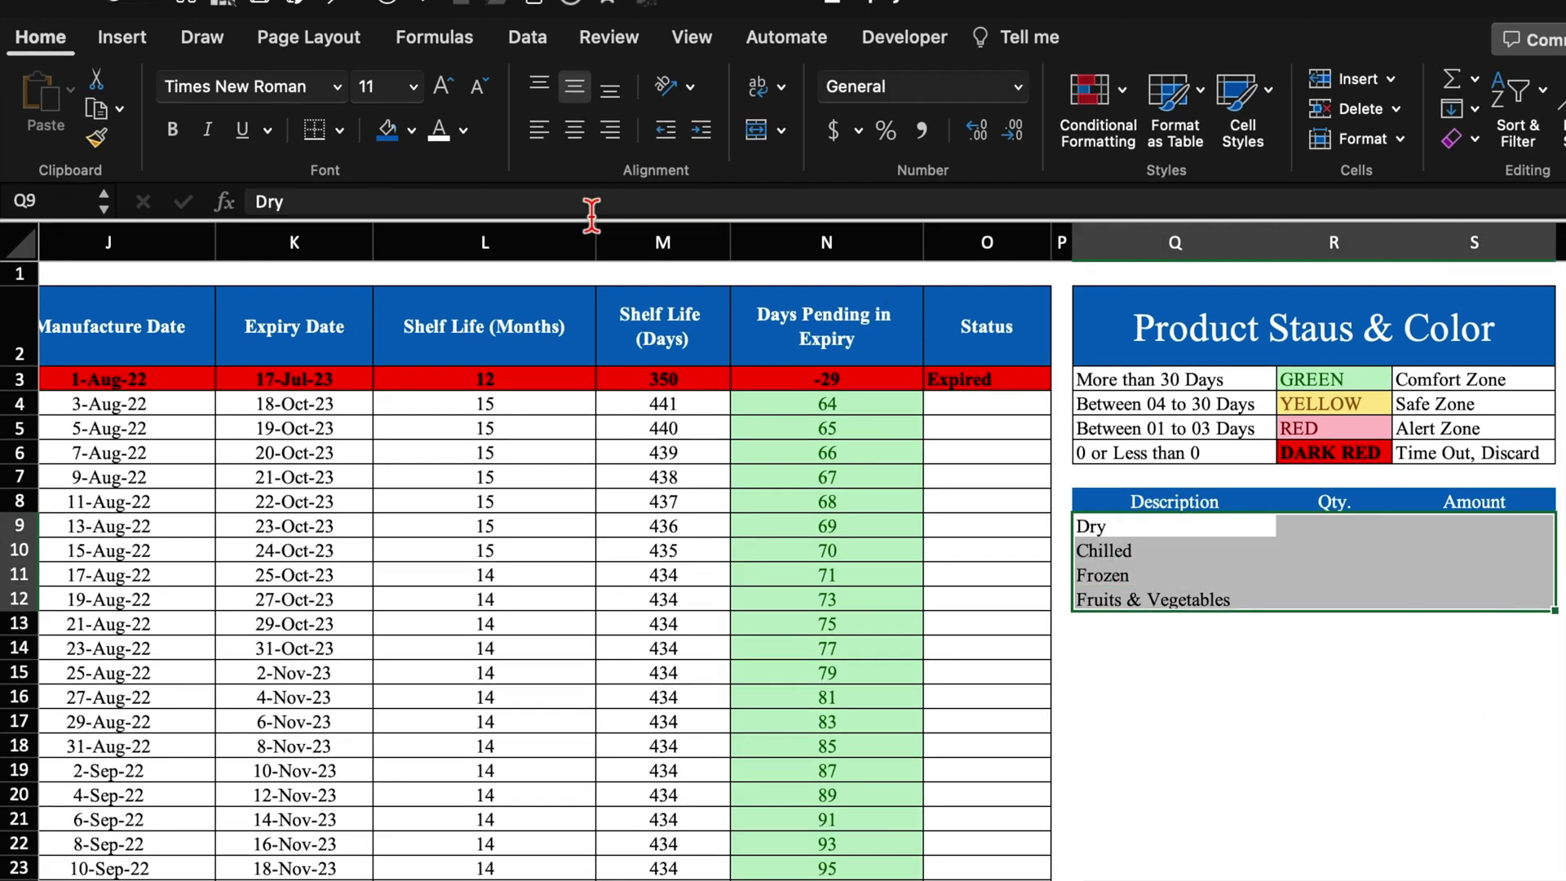
pyautogui.click(340, 130)
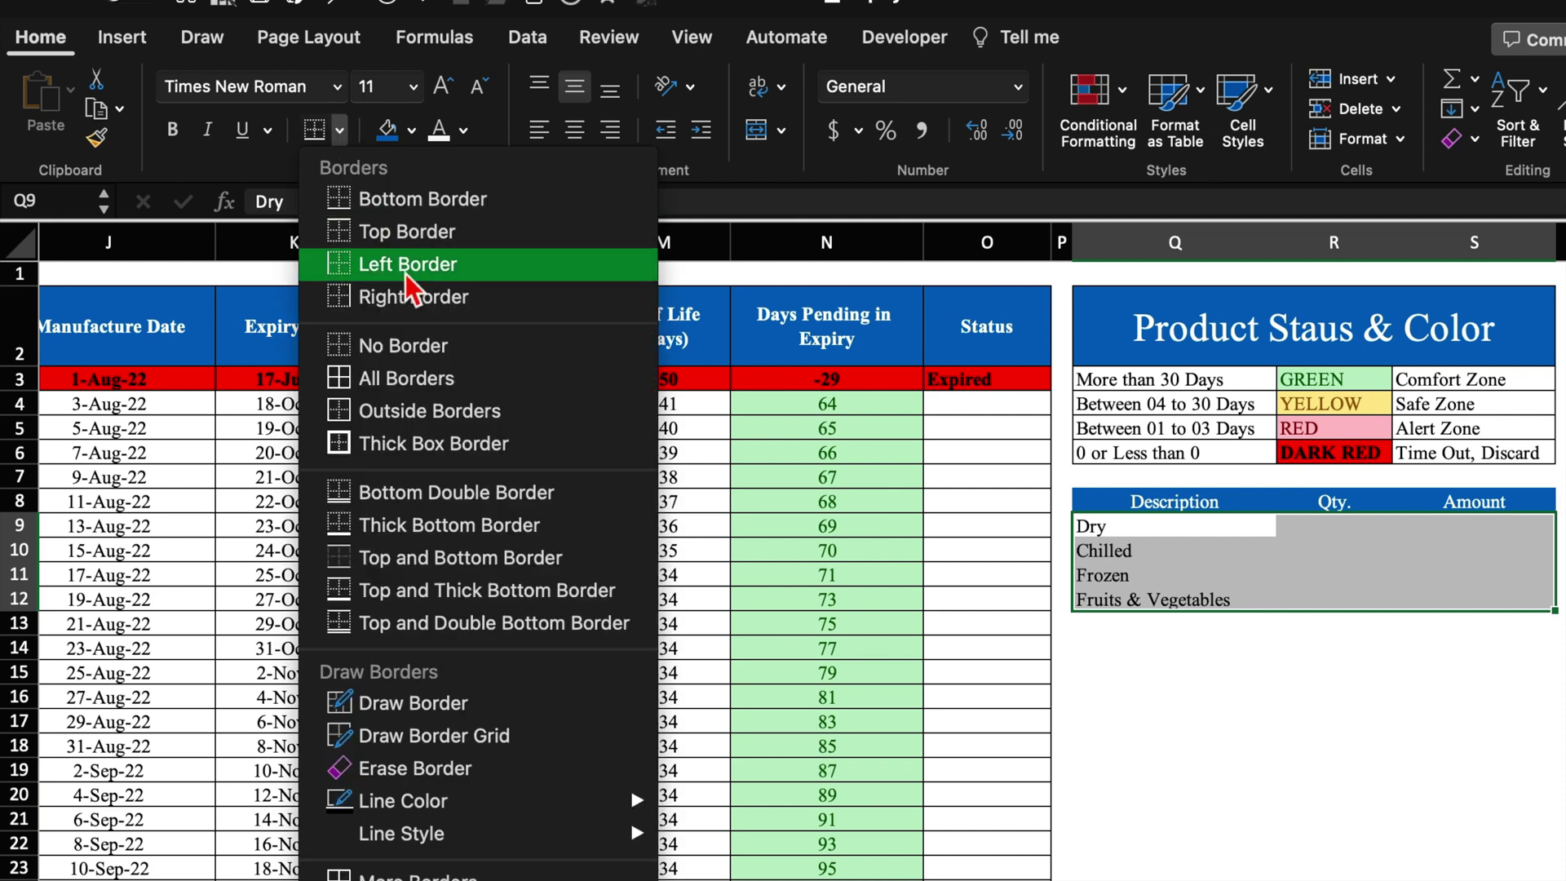
pyautogui.click(407, 377)
pyautogui.click(1335, 744)
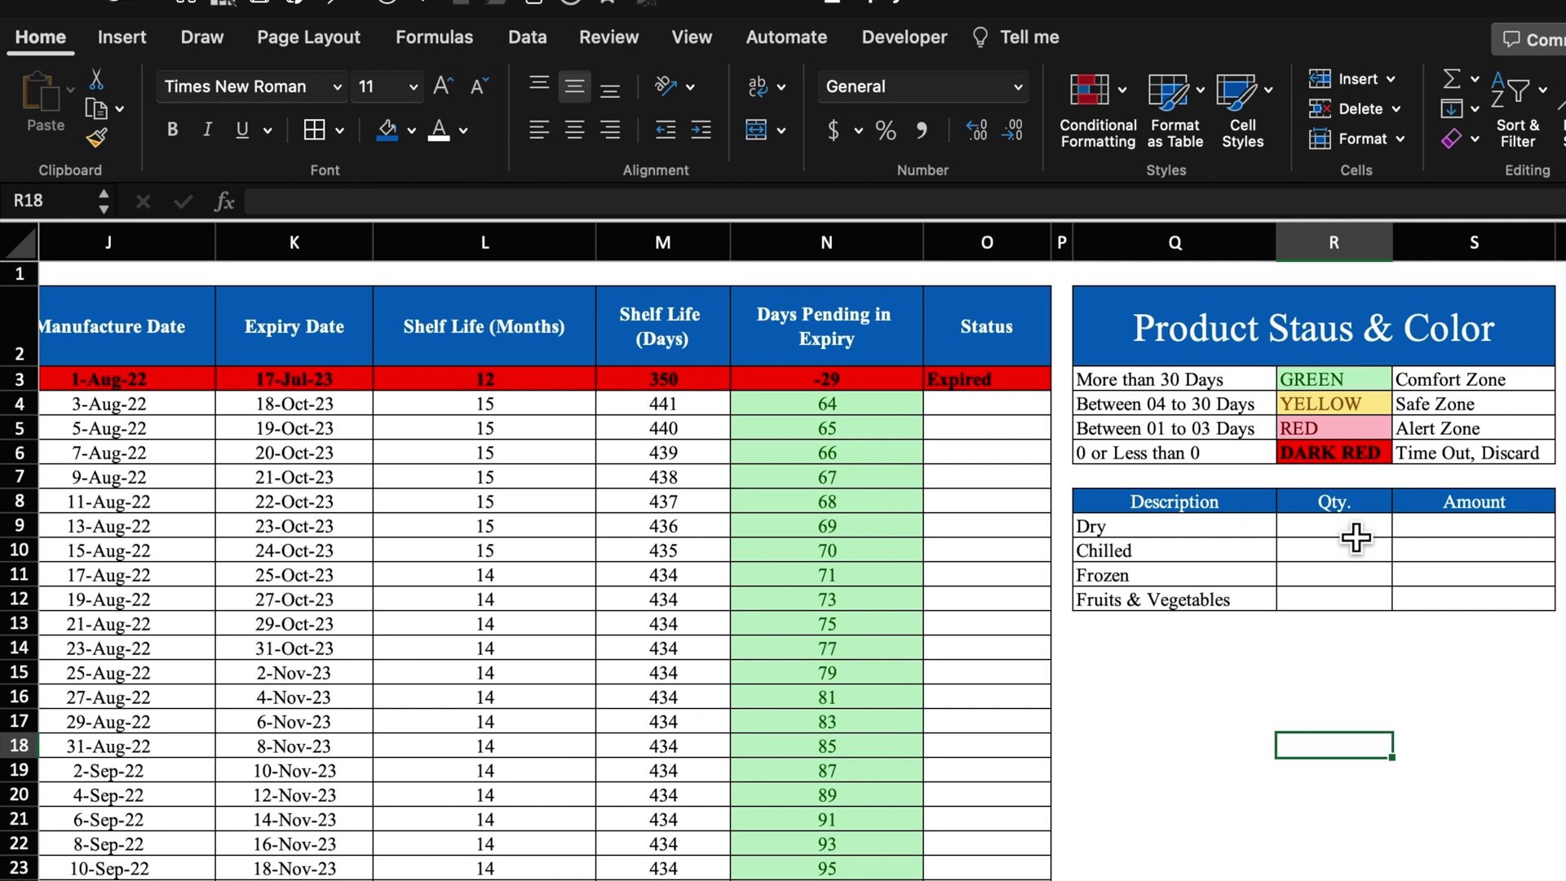
# Start a SUMIFS formula in R9 with the Total Stock column as absolute sum range $G:$G.
pyautogui.click(1356, 536)
pyautogui.scroll(-1, 1305, 612)
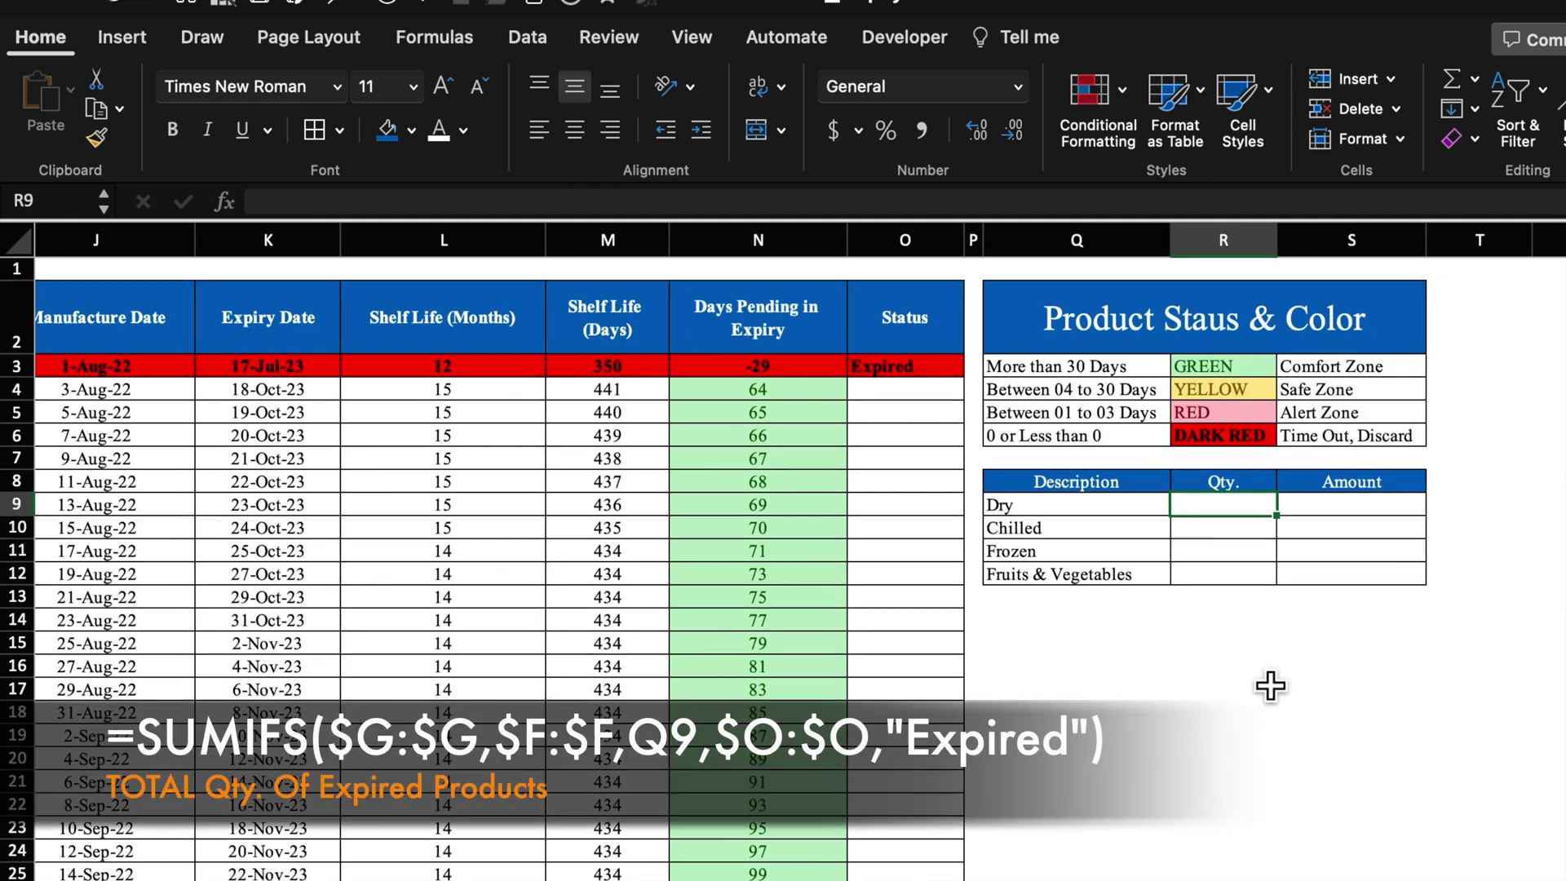
pyautogui.write('=')
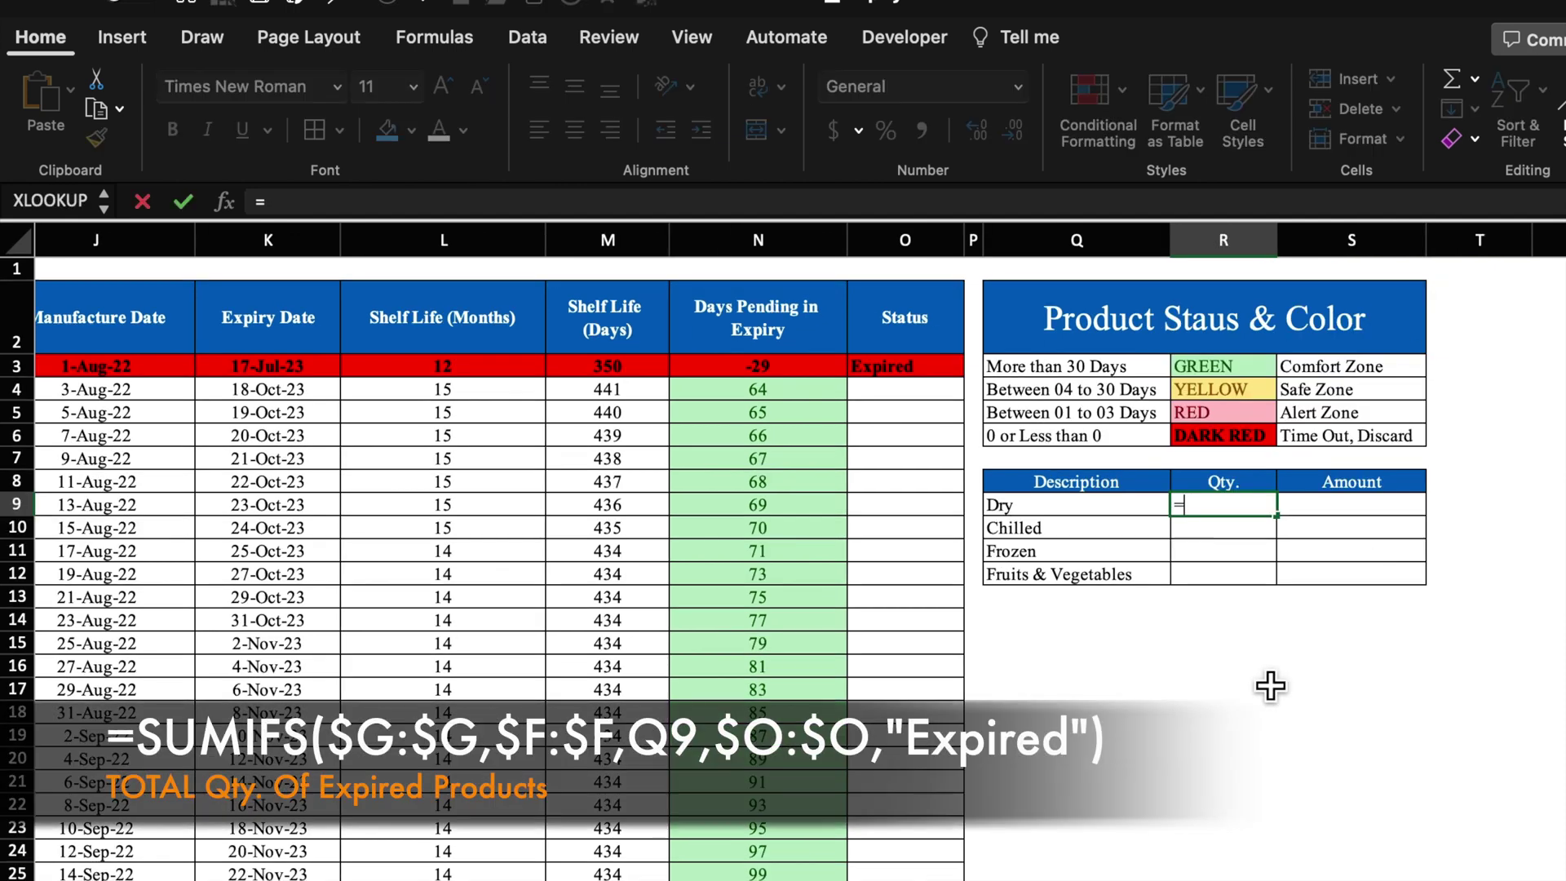
pyautogui.write('Sum')
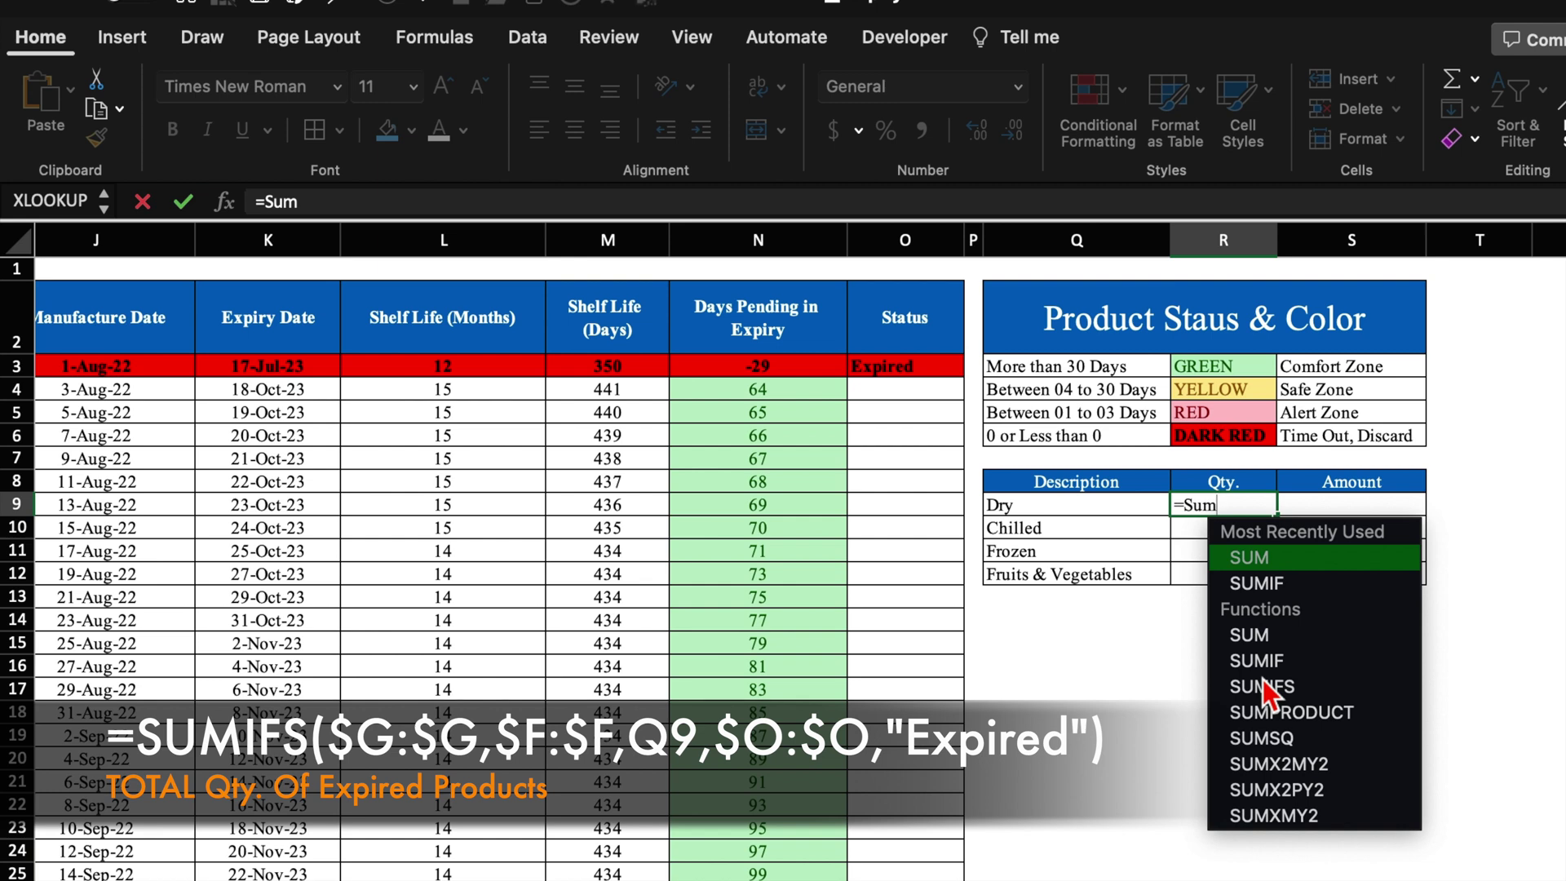
pyautogui.write('ifs')
pyautogui.press('Tab')
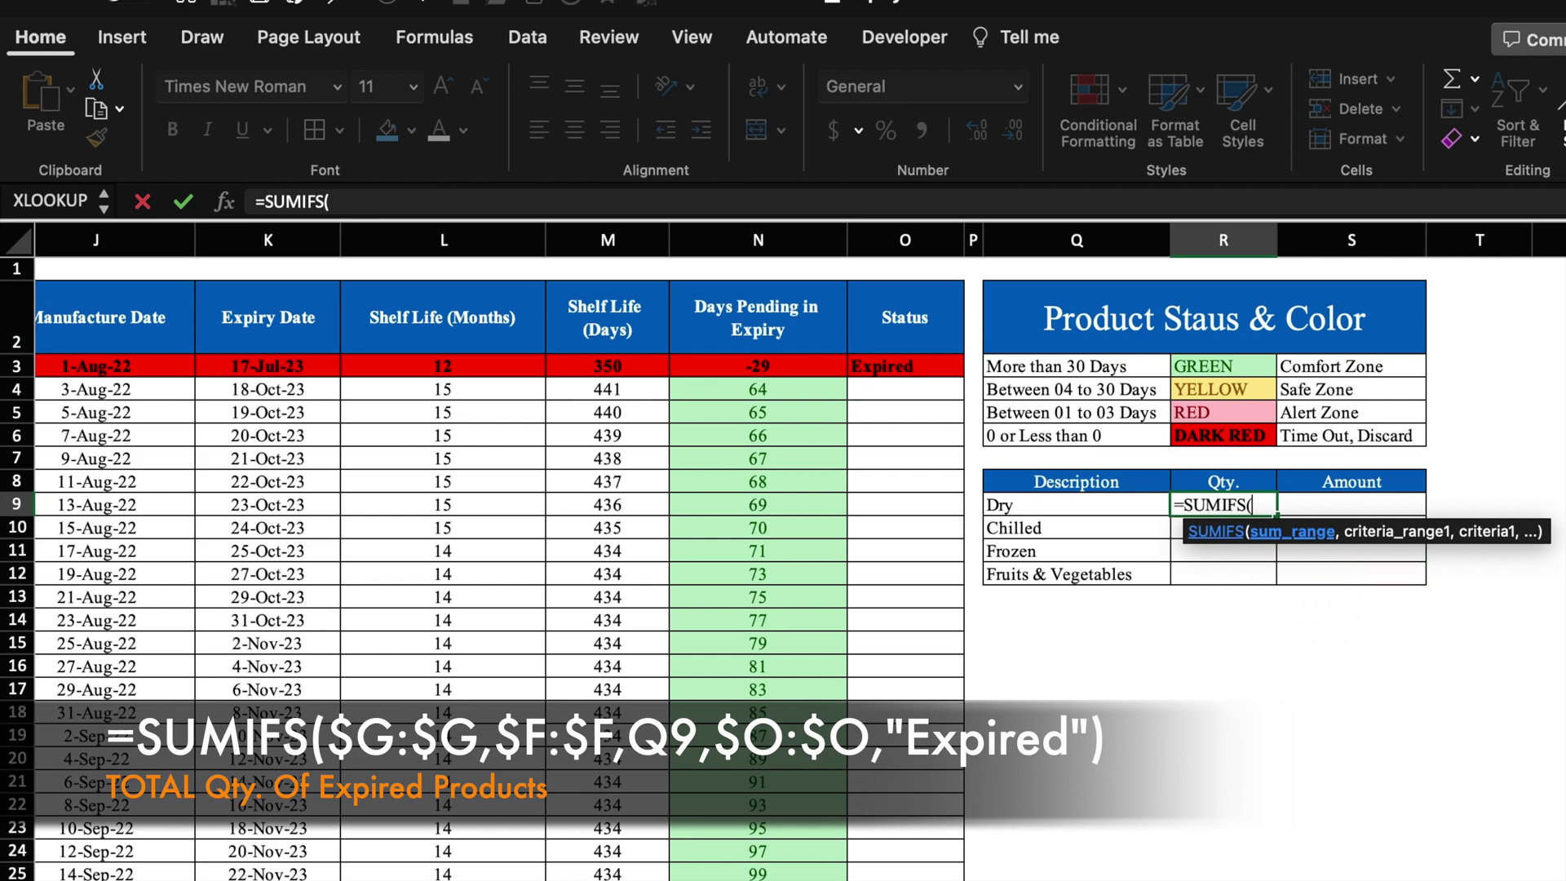
pyautogui.hscroll(-6, 799, 551)
pyautogui.hscroll(-2, 799, 551)
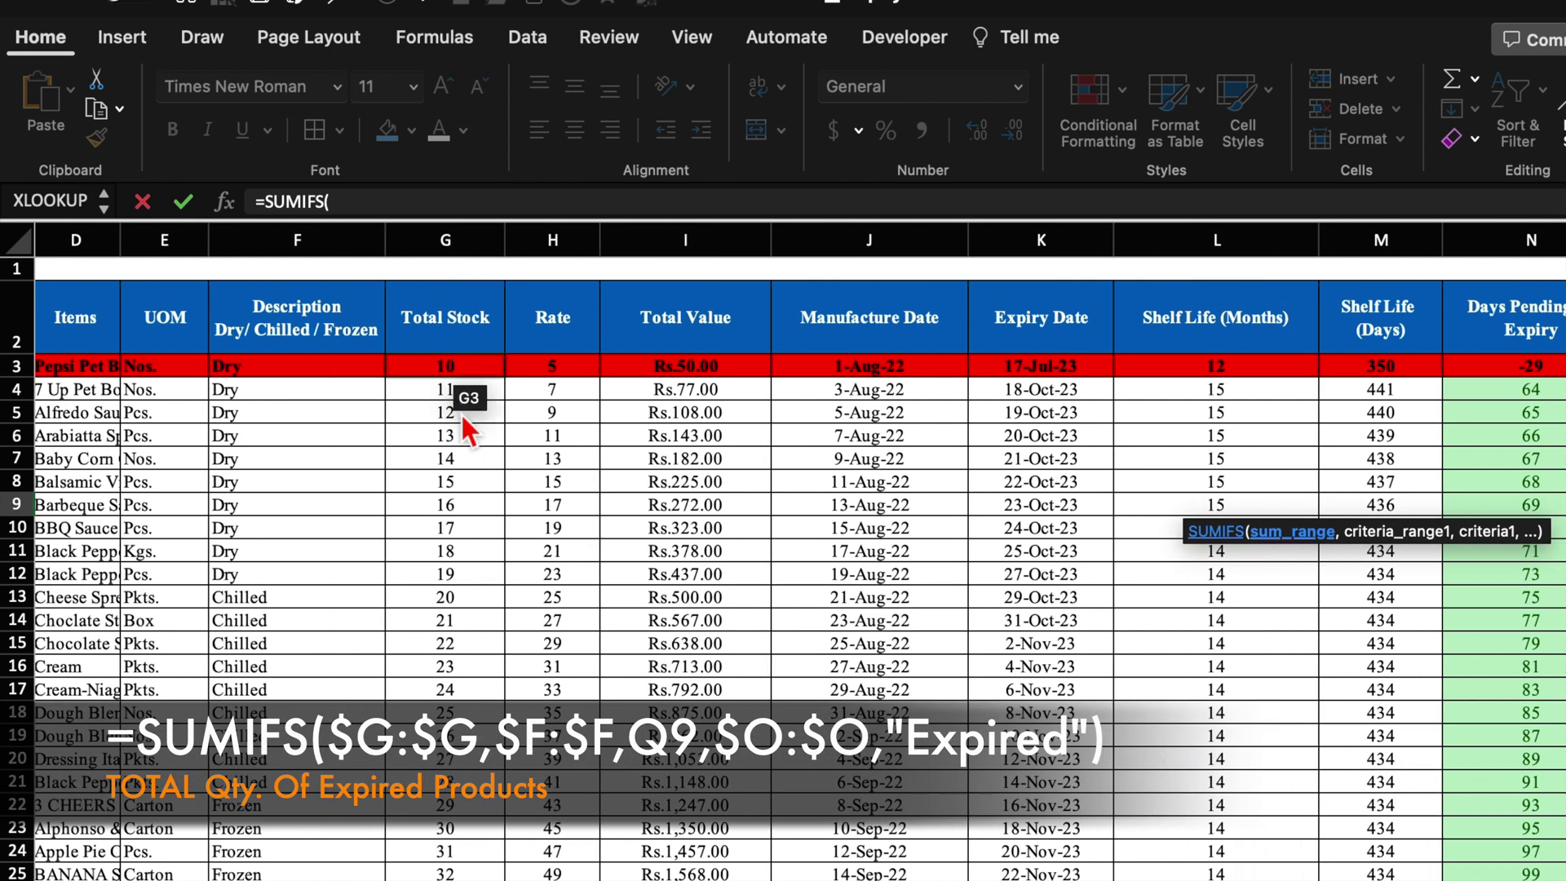
pyautogui.click(460, 253)
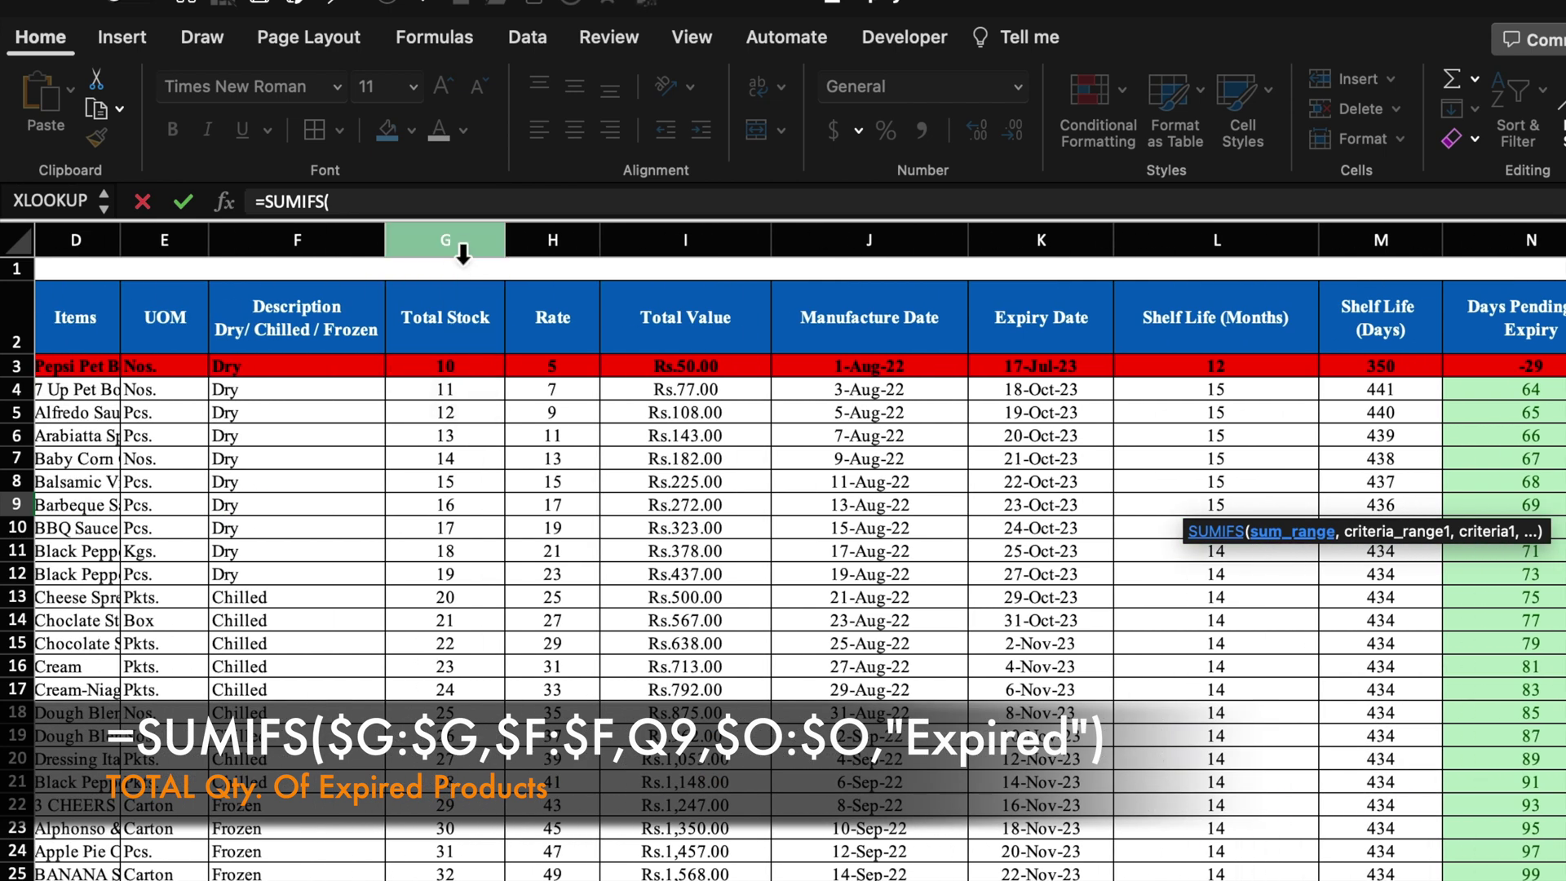
pyautogui.press('F4')
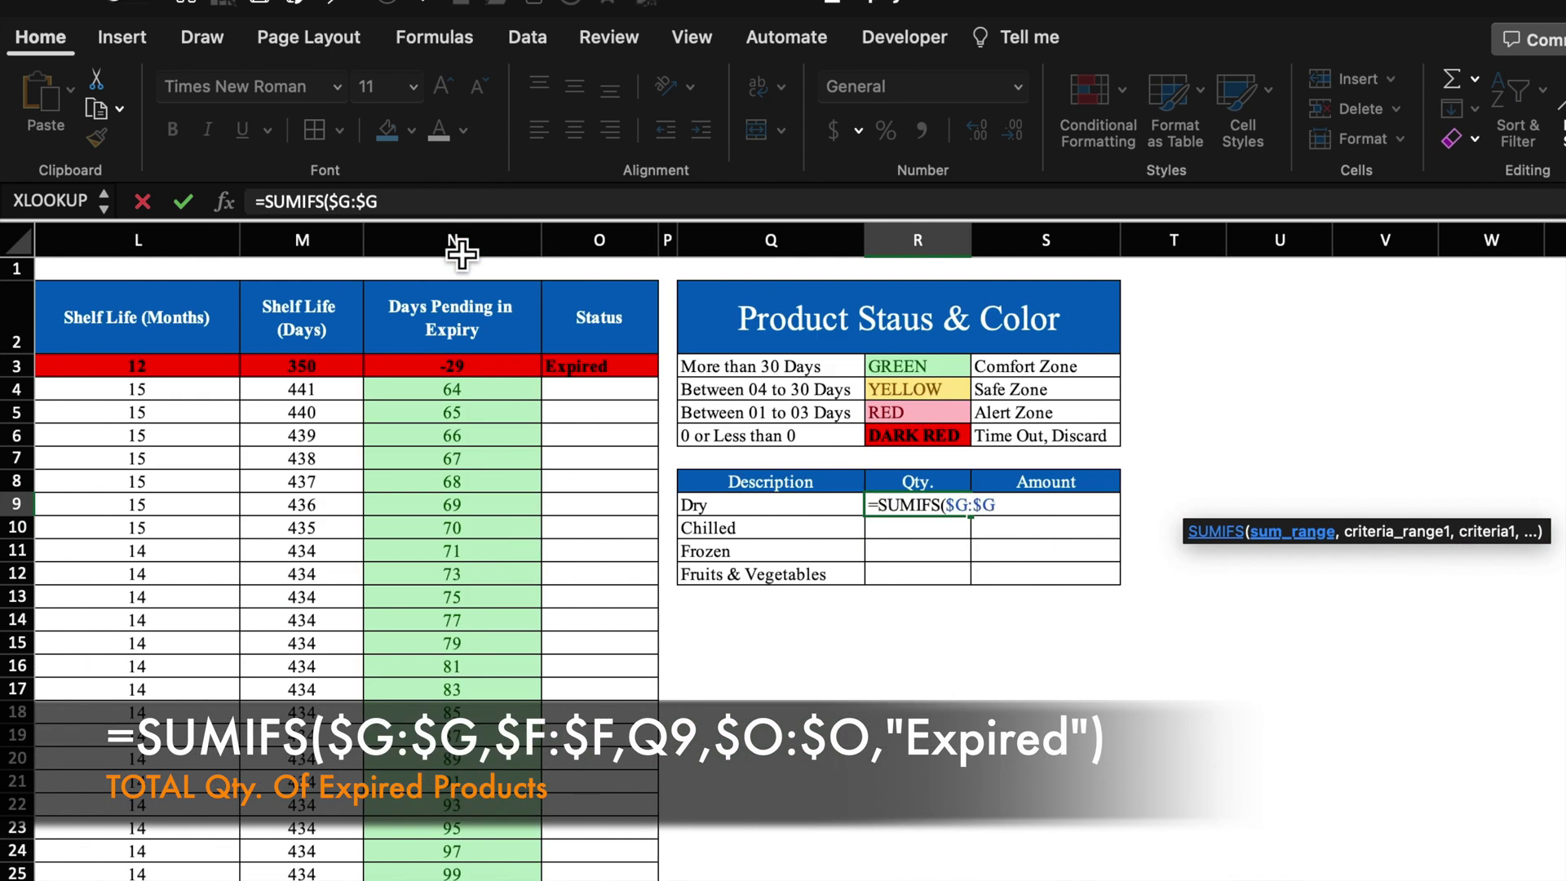
pyautogui.write(',')
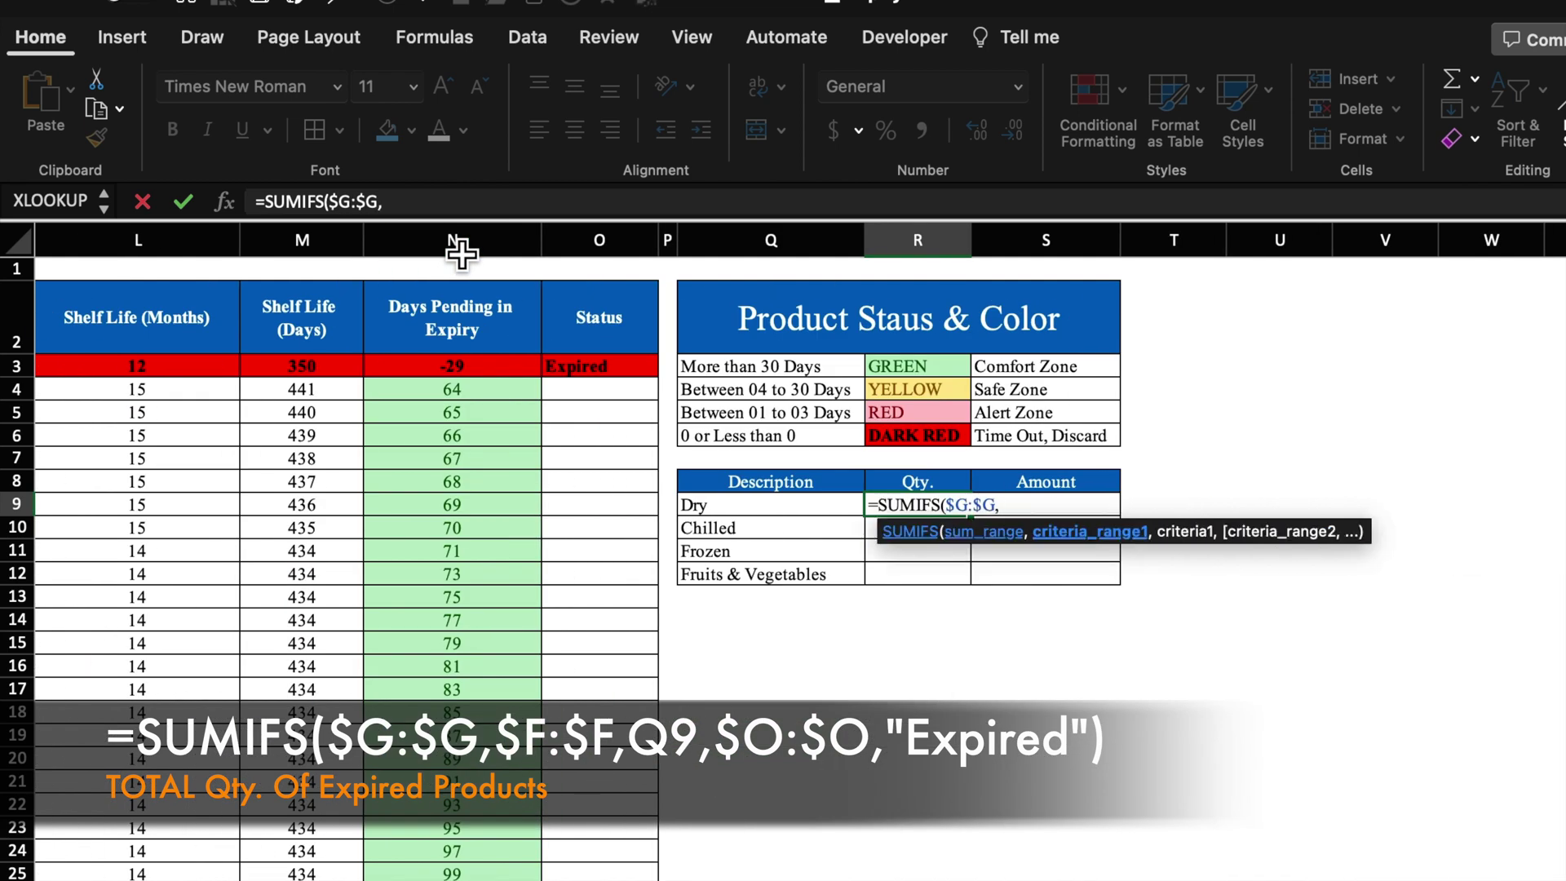
# Add the Description column $F:$F as the first criteria range in the R9 formula, with Q9 as its criterion.
pyautogui.hscroll(-10, 461, 254)
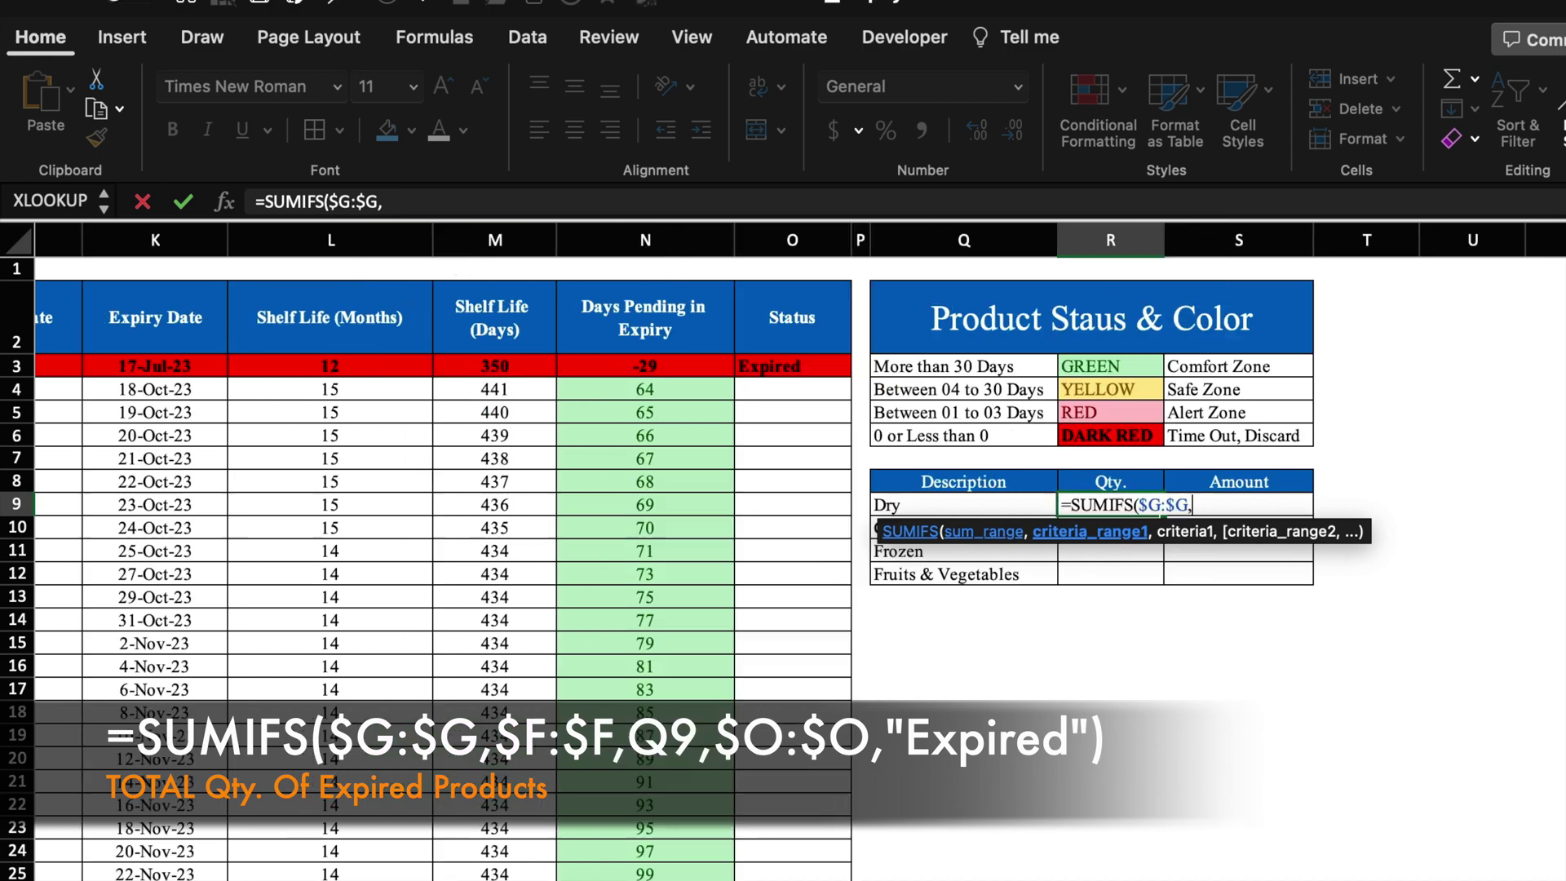
pyautogui.hscroll(-2, 800, 551)
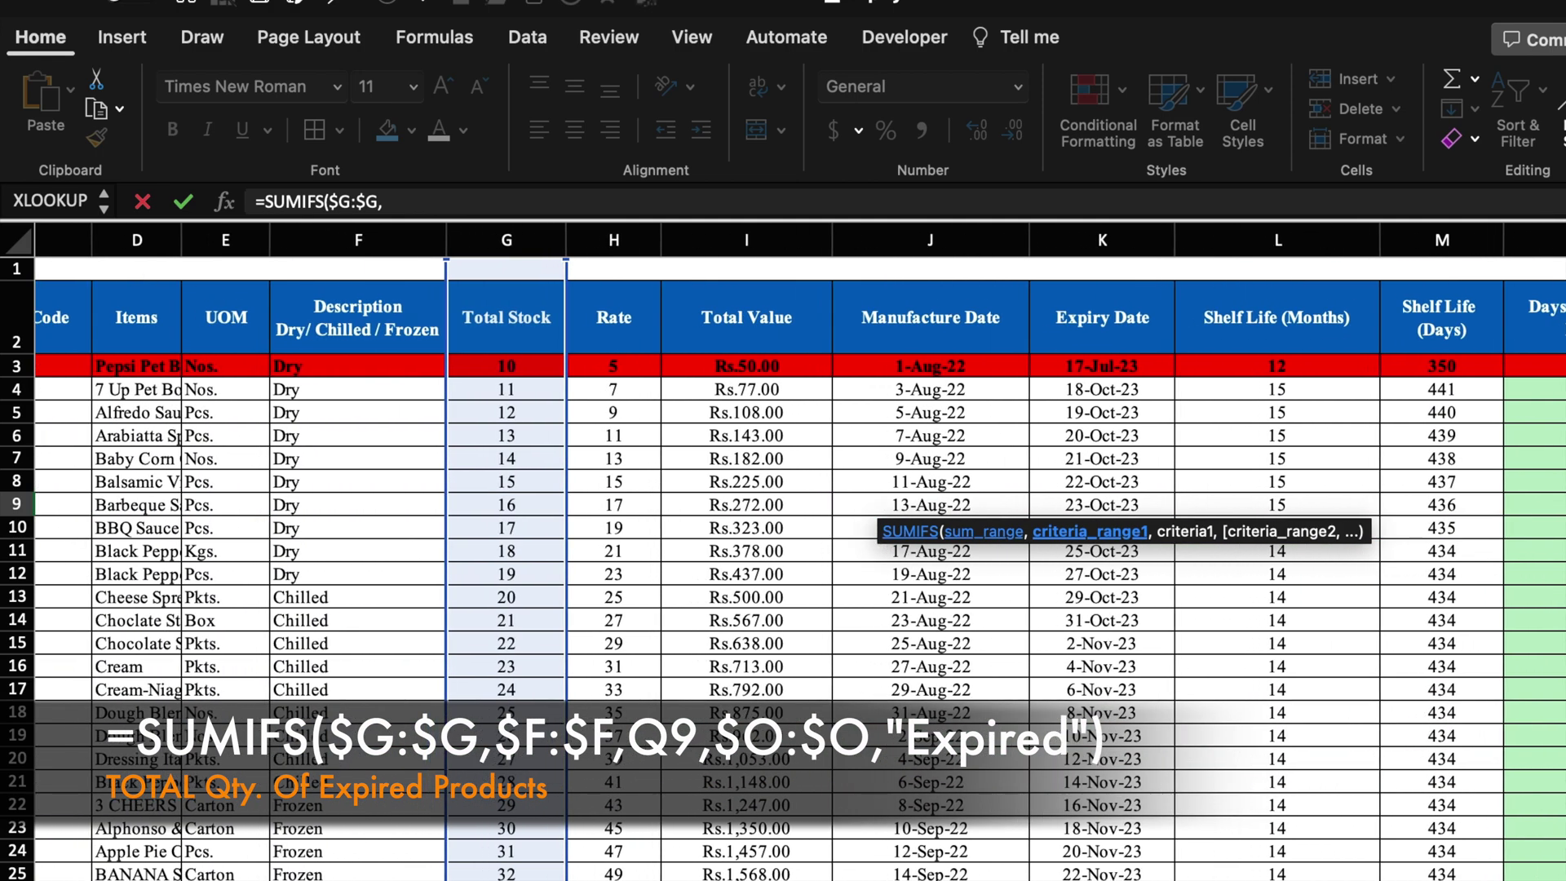
pyautogui.click(374, 241)
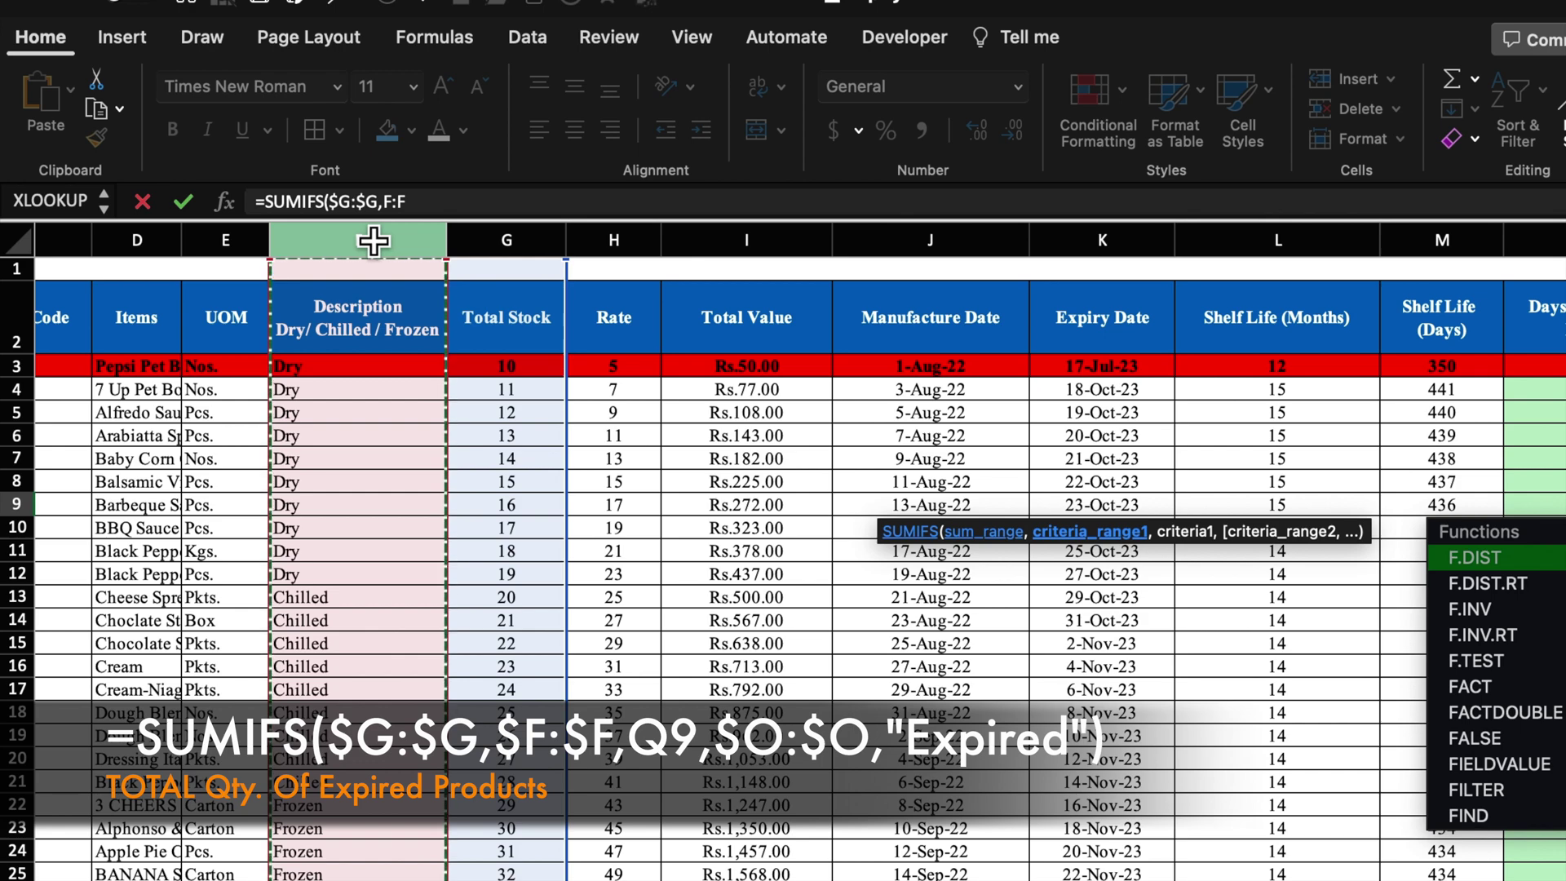
pyautogui.press('F4')
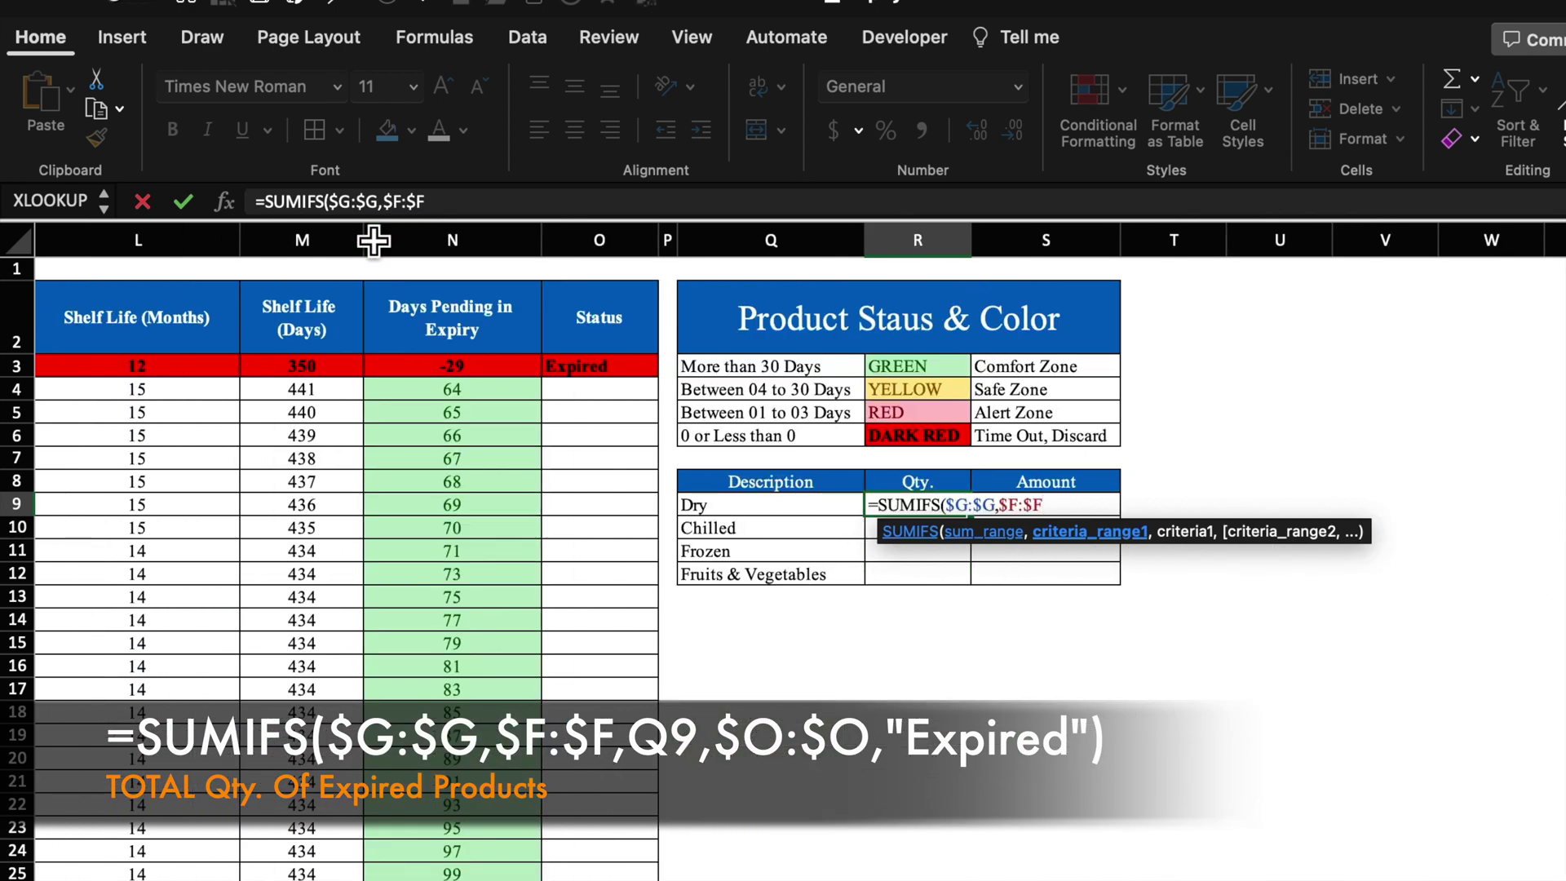
pyautogui.write(',')
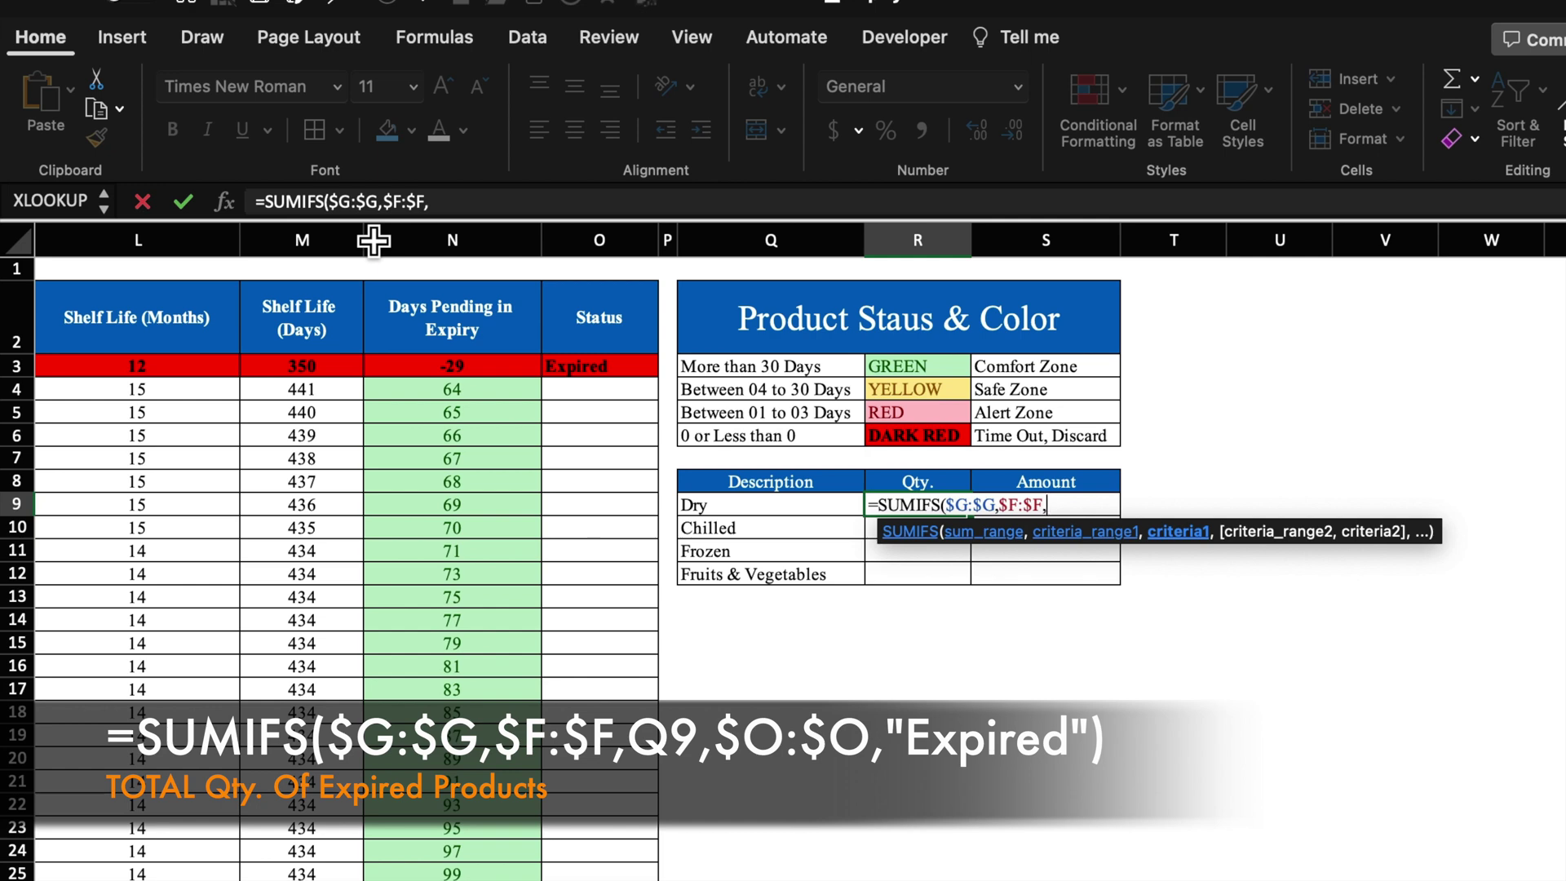
pyautogui.click(770, 510)
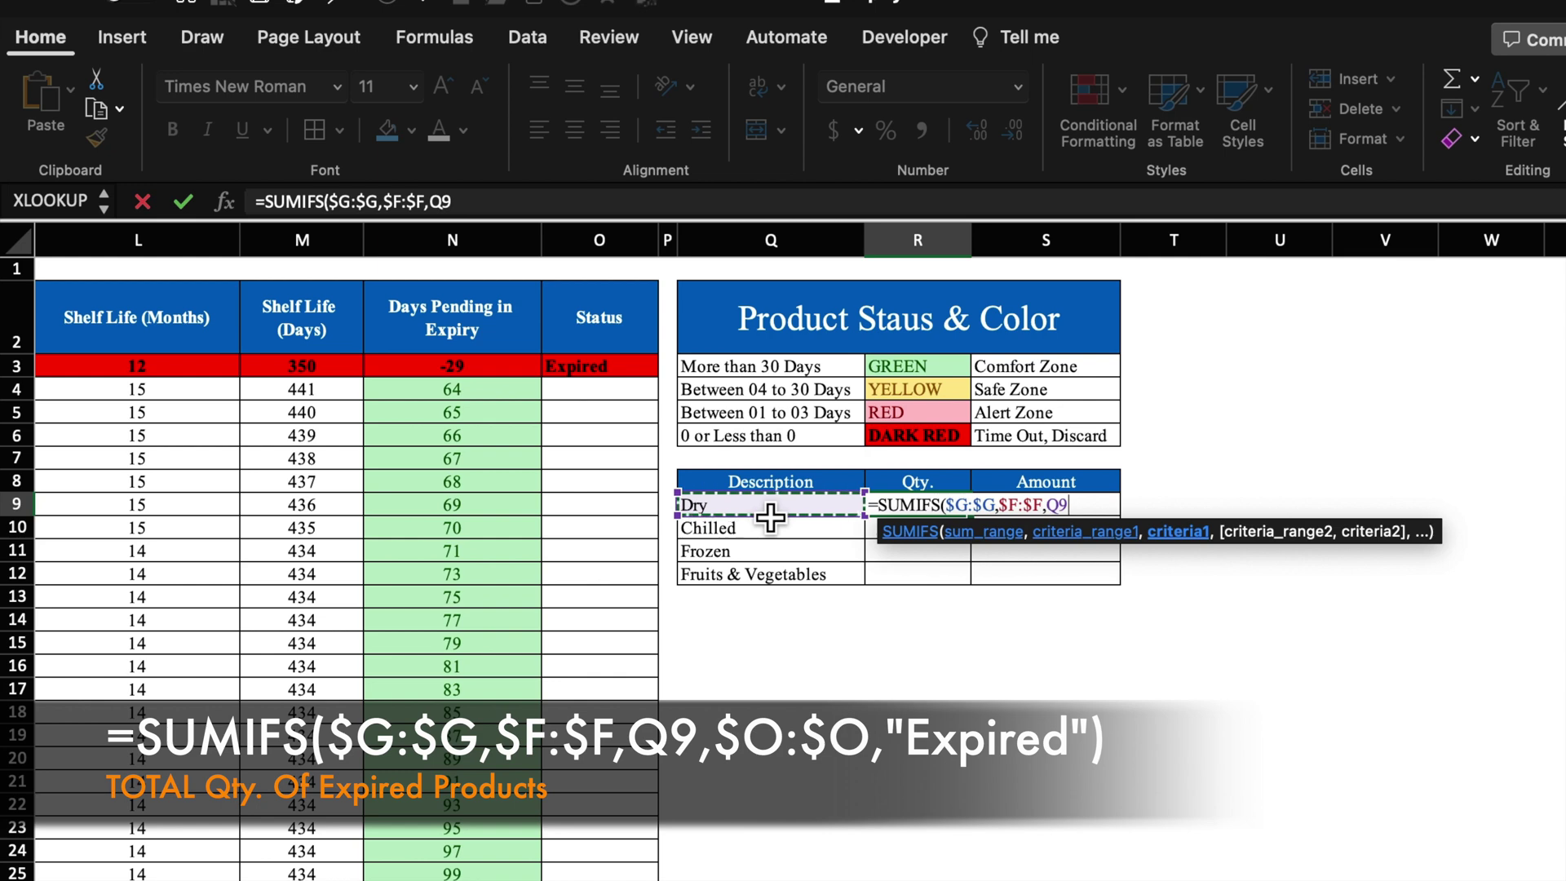
pyautogui.write(',')
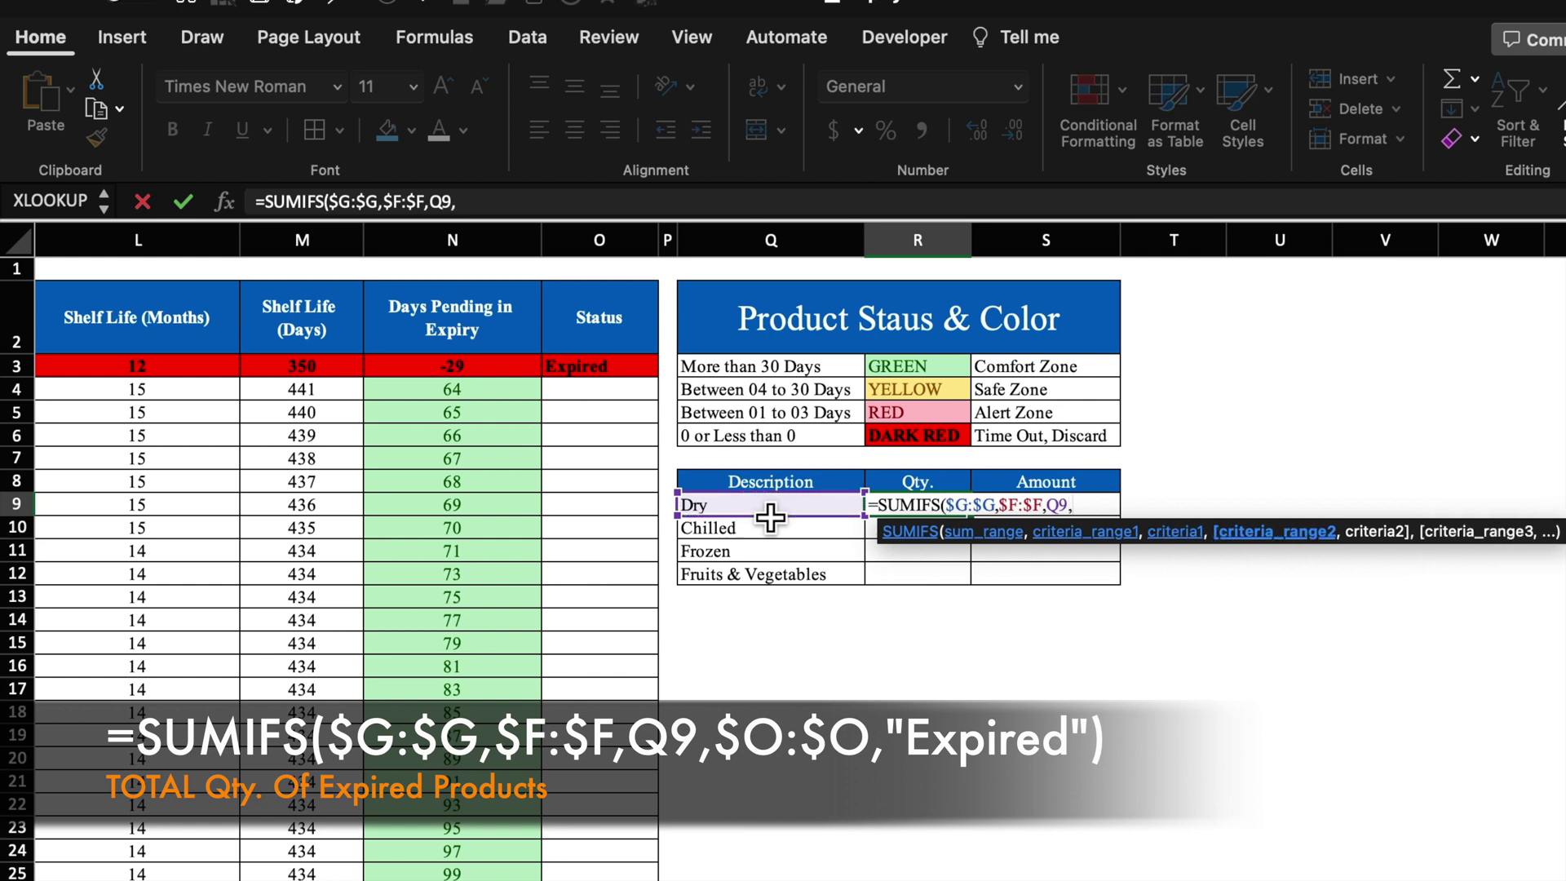
# Complete the R9 formula with the Status column $O:$O as second criteria range and "Expired" as its criterion.
pyautogui.click(610, 245)
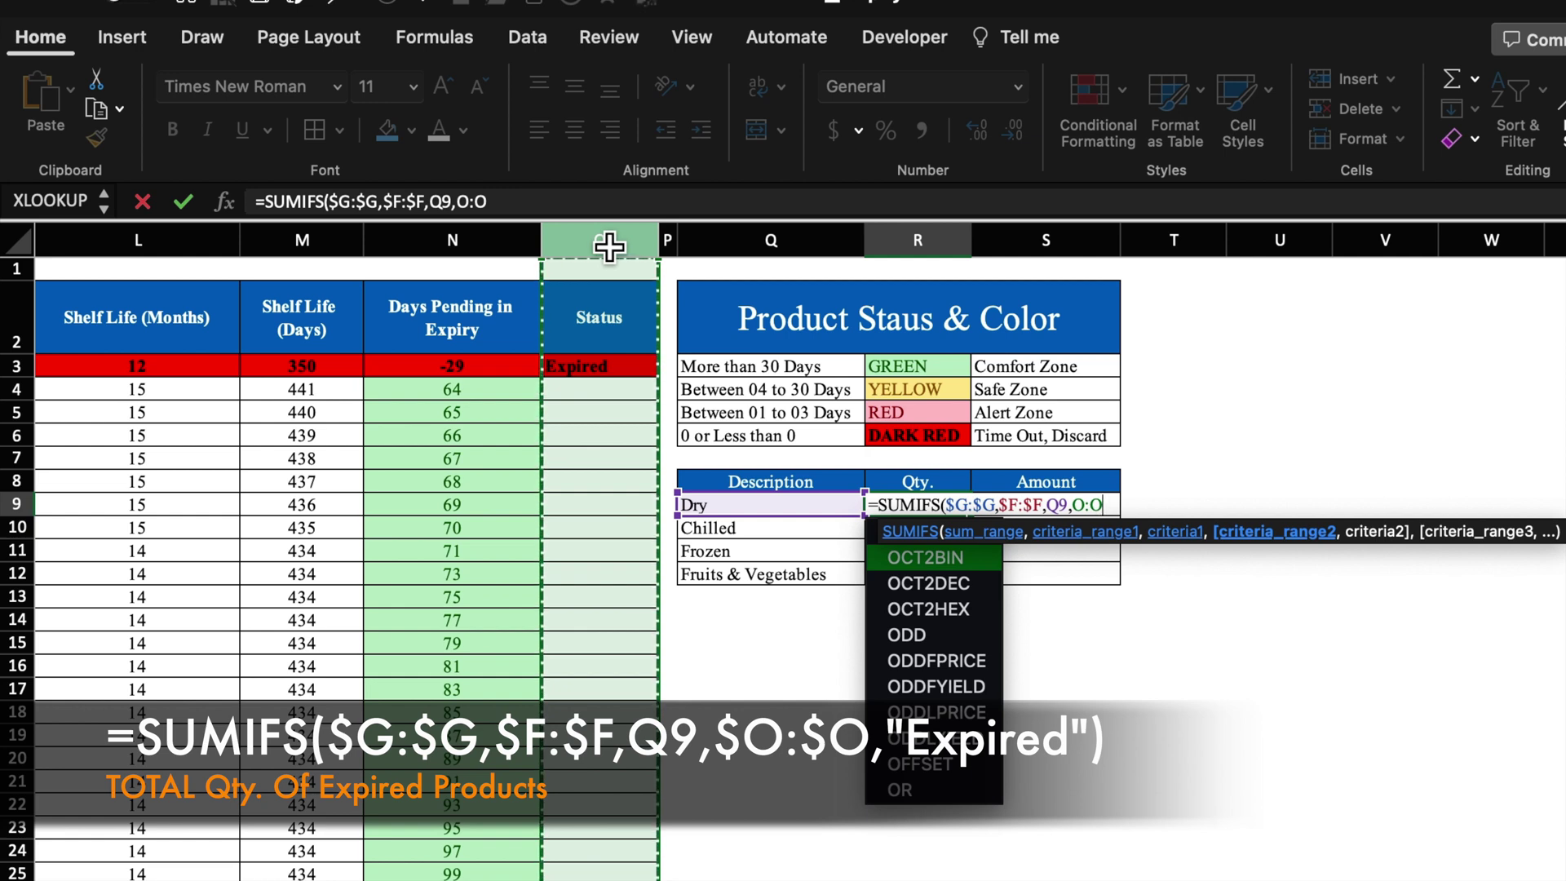
pyautogui.press('F4')
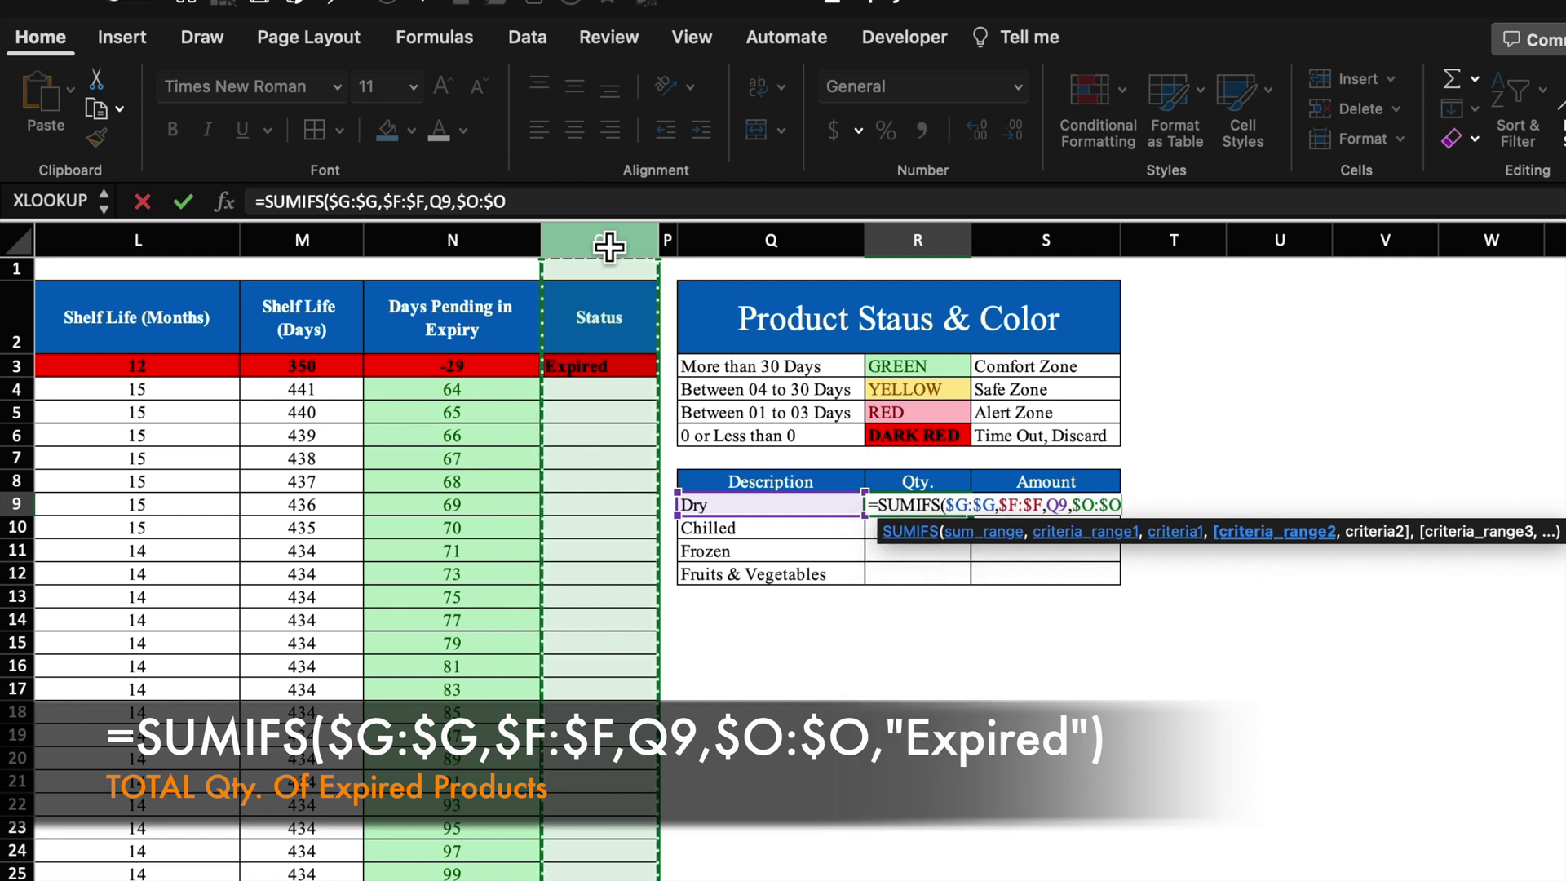
pyautogui.write(',')
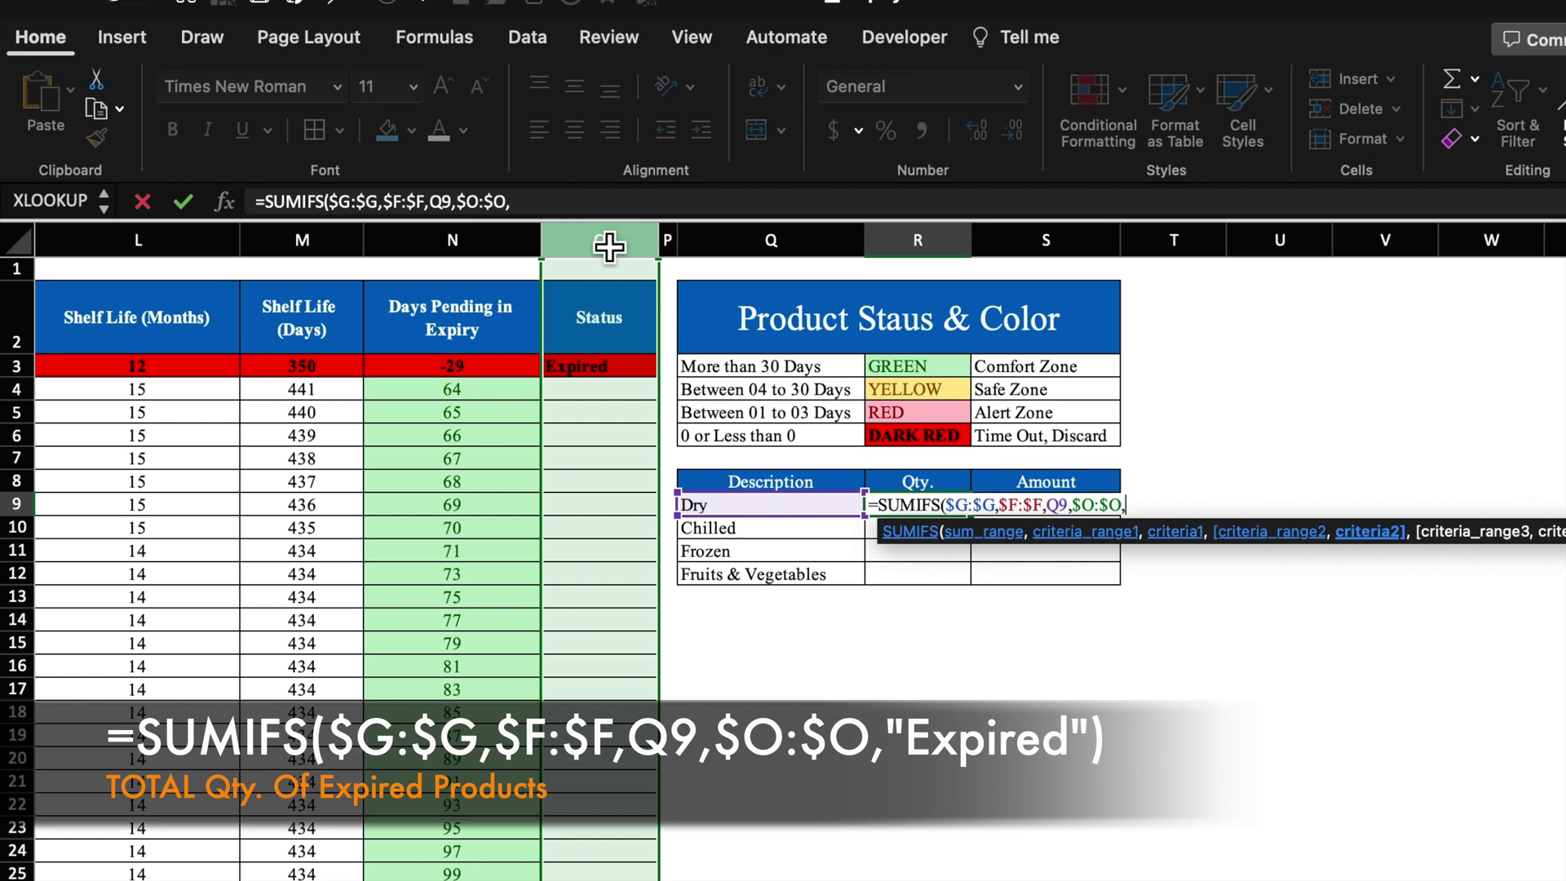
pyautogui.write('"Expired')
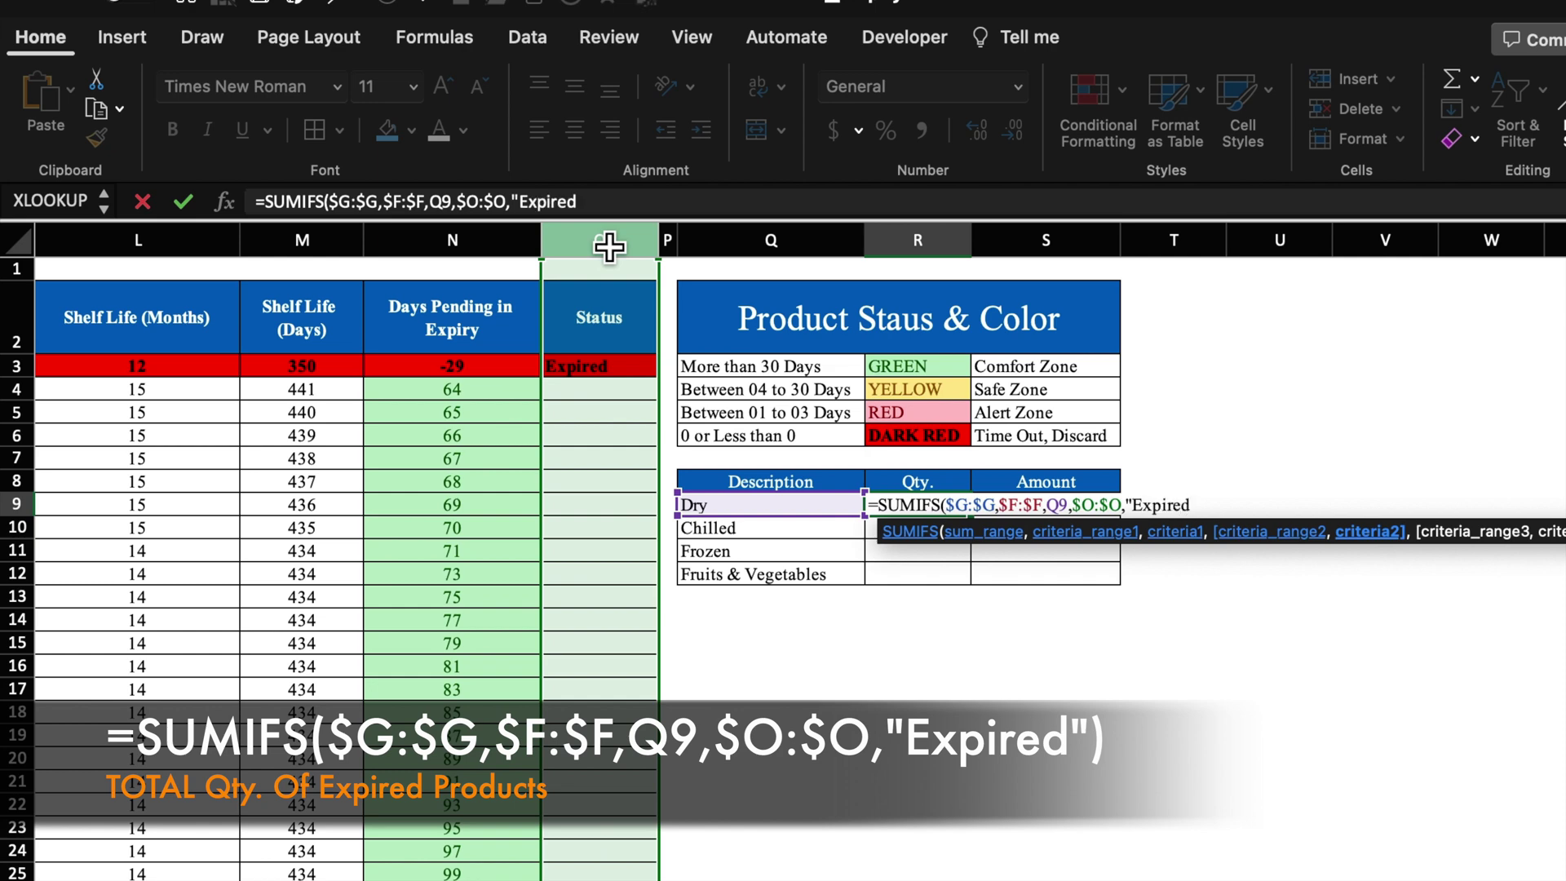
pyautogui.write('")')
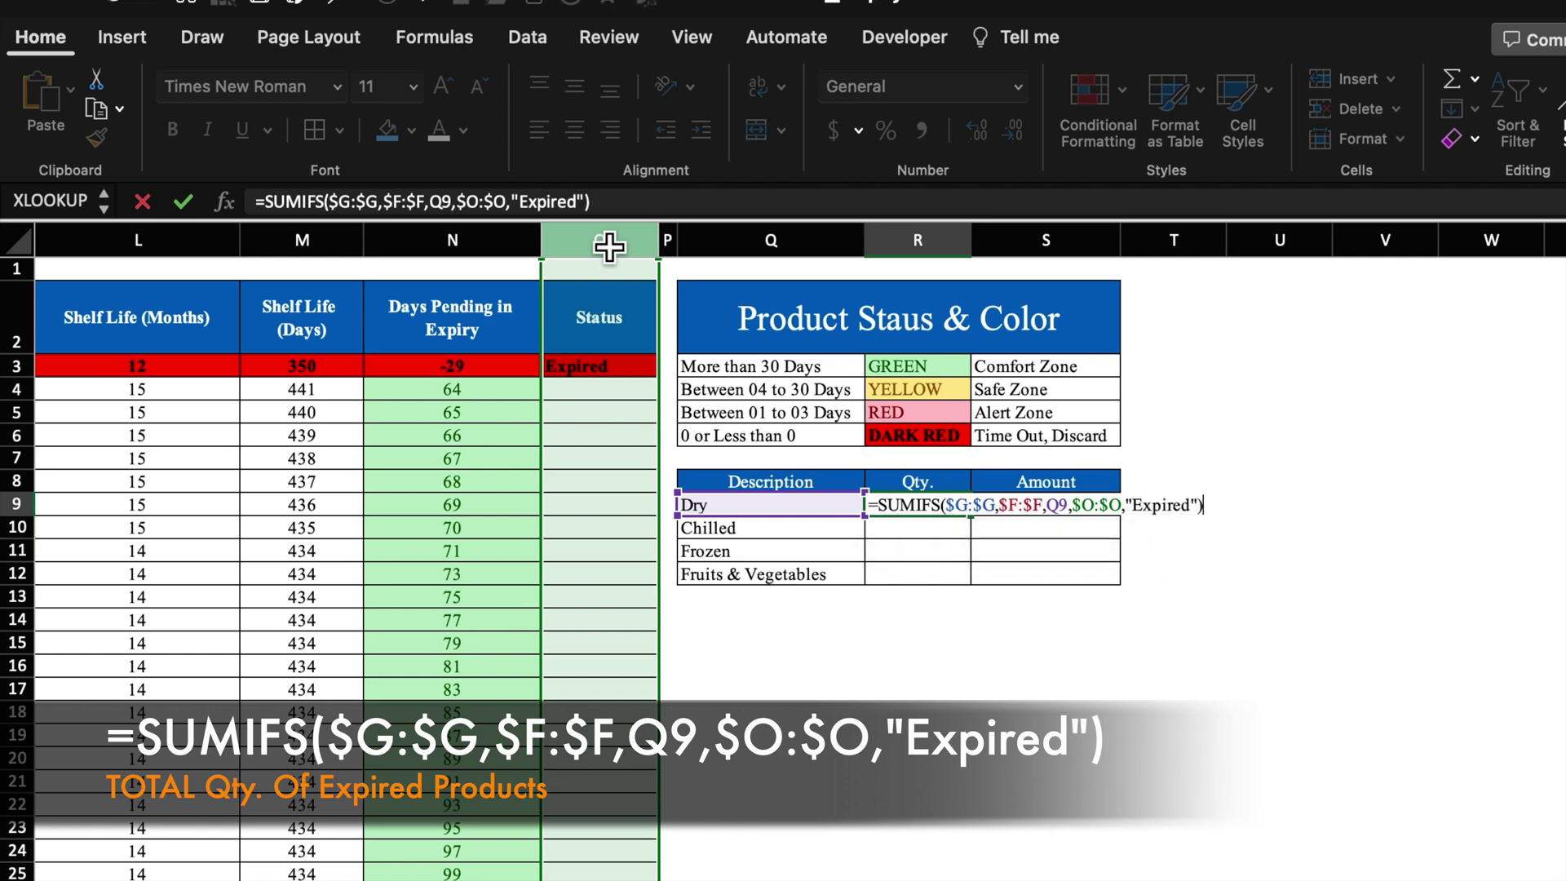
pyautogui.press('Return')
# Center the contents of the Qty. and Amount cells R9:S12 horizontally.
pyautogui.click(951, 512)
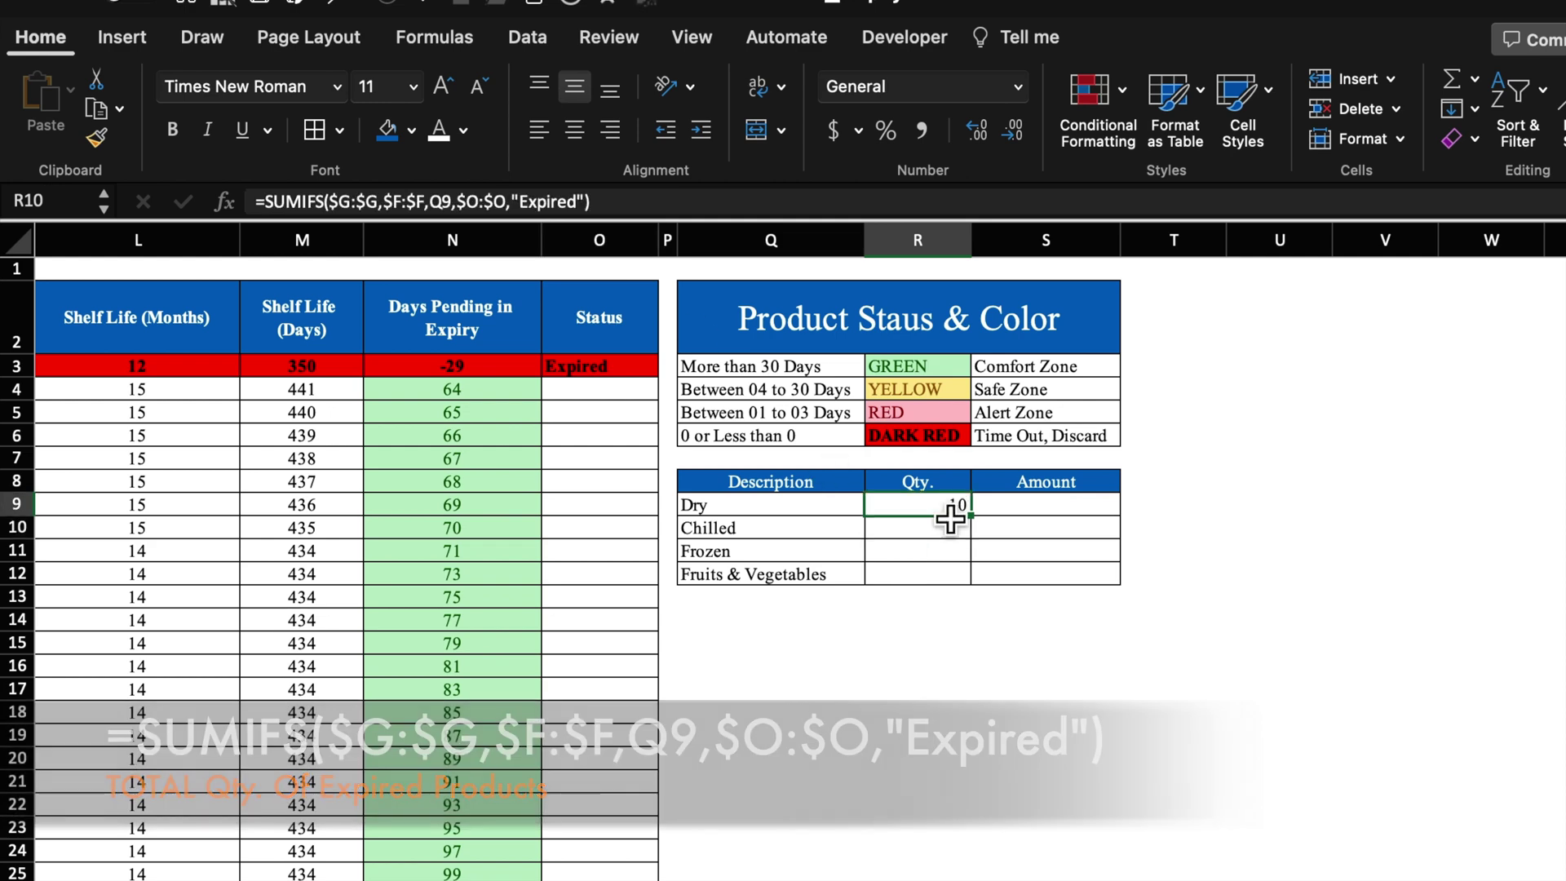
pyautogui.moveTo(951, 519); pyautogui.dragTo(1036, 577)
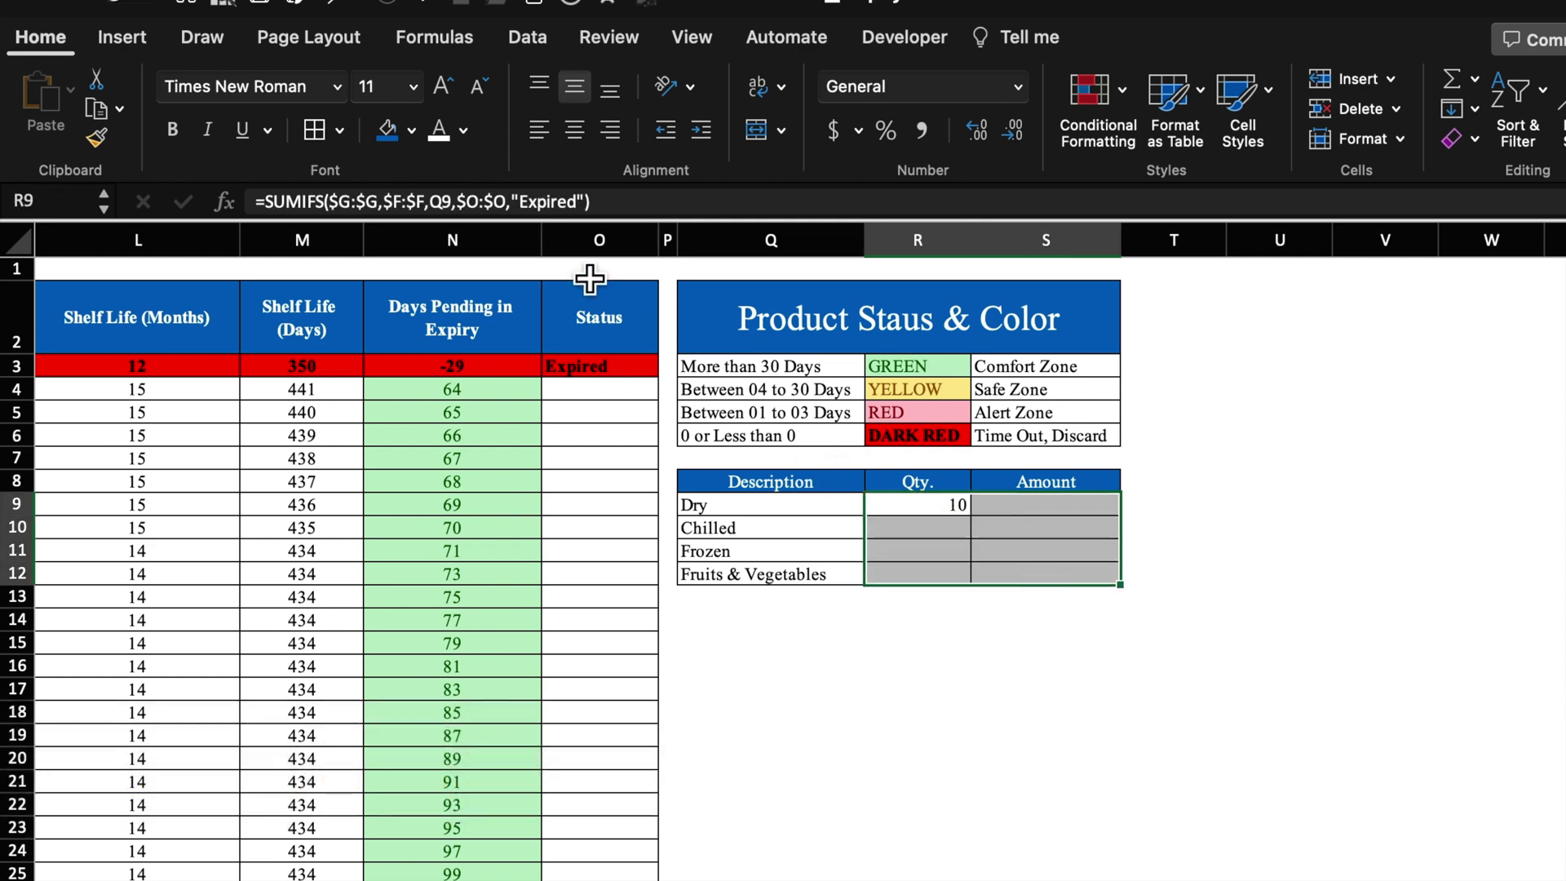
pyautogui.click(577, 132)
# Fill the R9 quantity formula down to R12 and check the copied formula in the Fruits & Vegetables row.
pyautogui.click(904, 507)
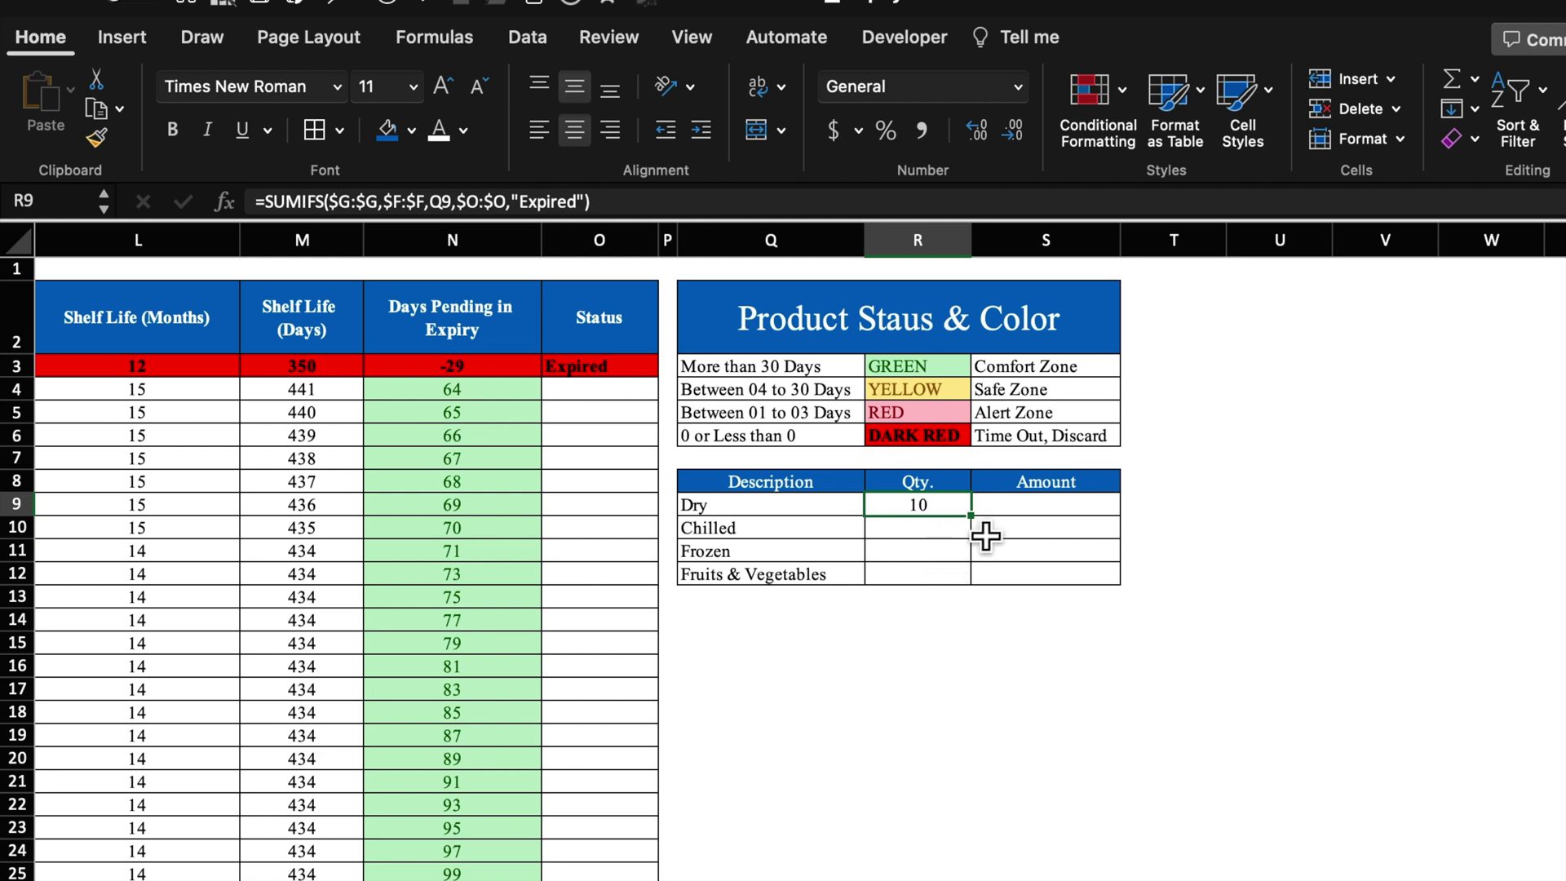
pyautogui.moveTo(971, 515); pyautogui.dragTo(985, 591)
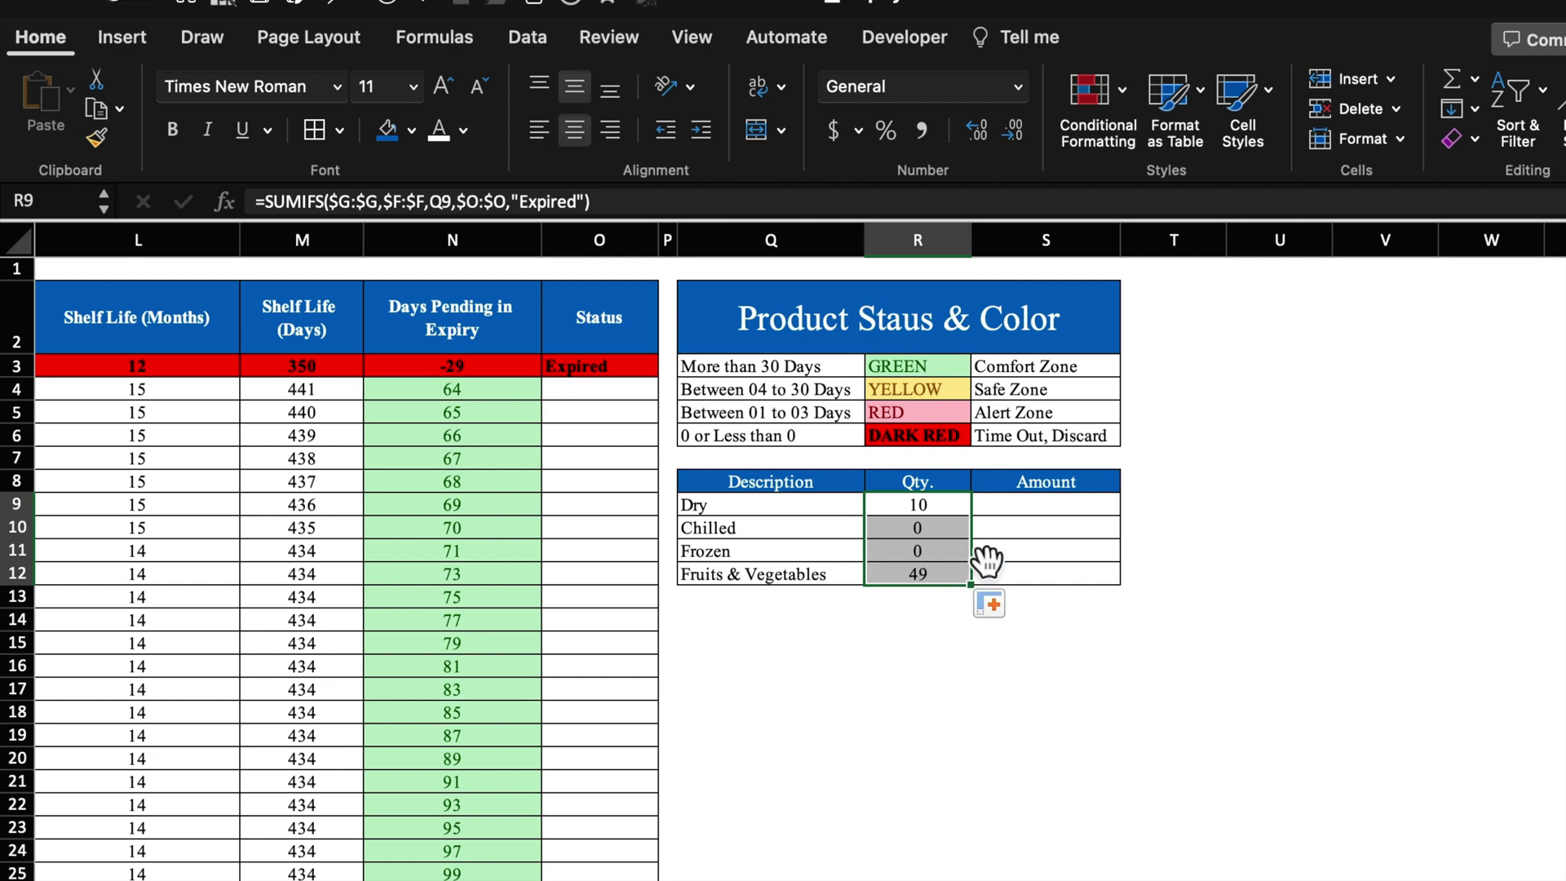
pyautogui.click(937, 575)
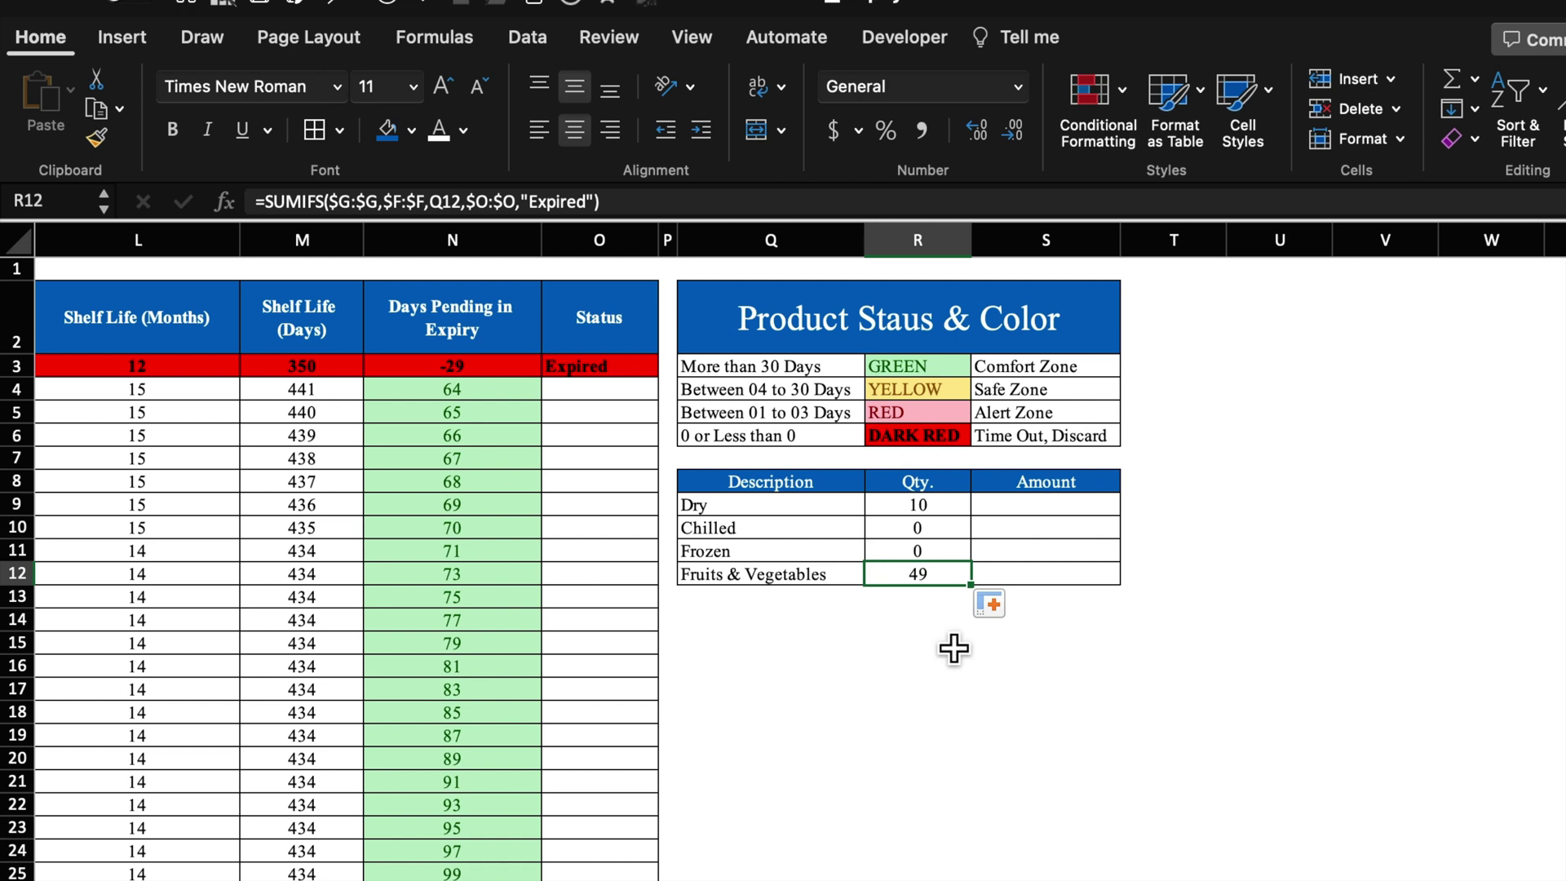
# Start a SUMIFS formula in S9 with the Total Value column as absolute sum range $I:$I.
pyautogui.click(1060, 507)
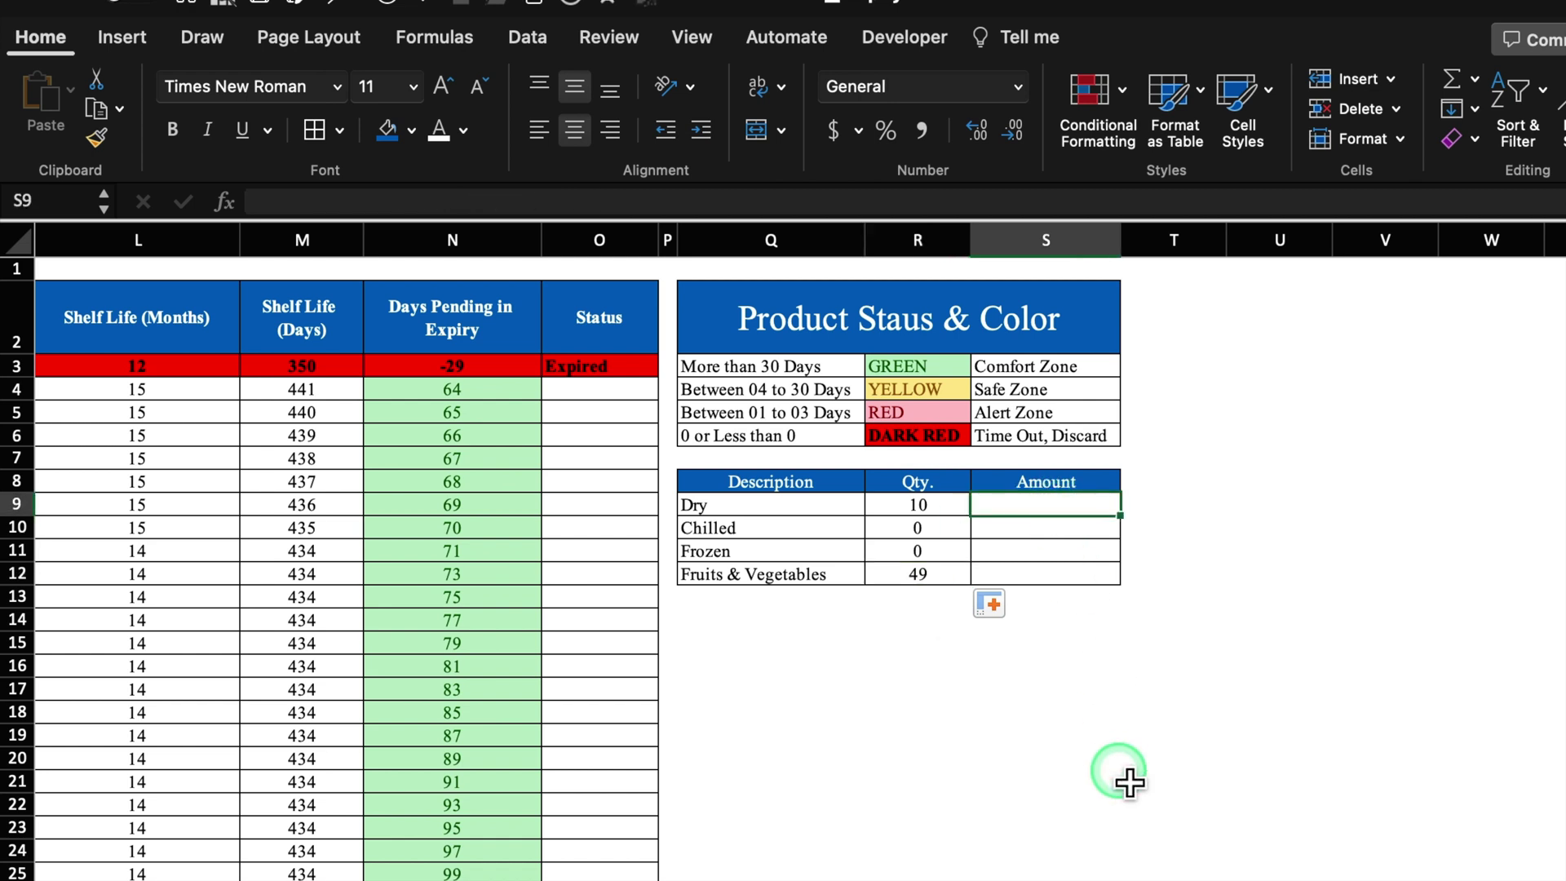
pyautogui.write('=')
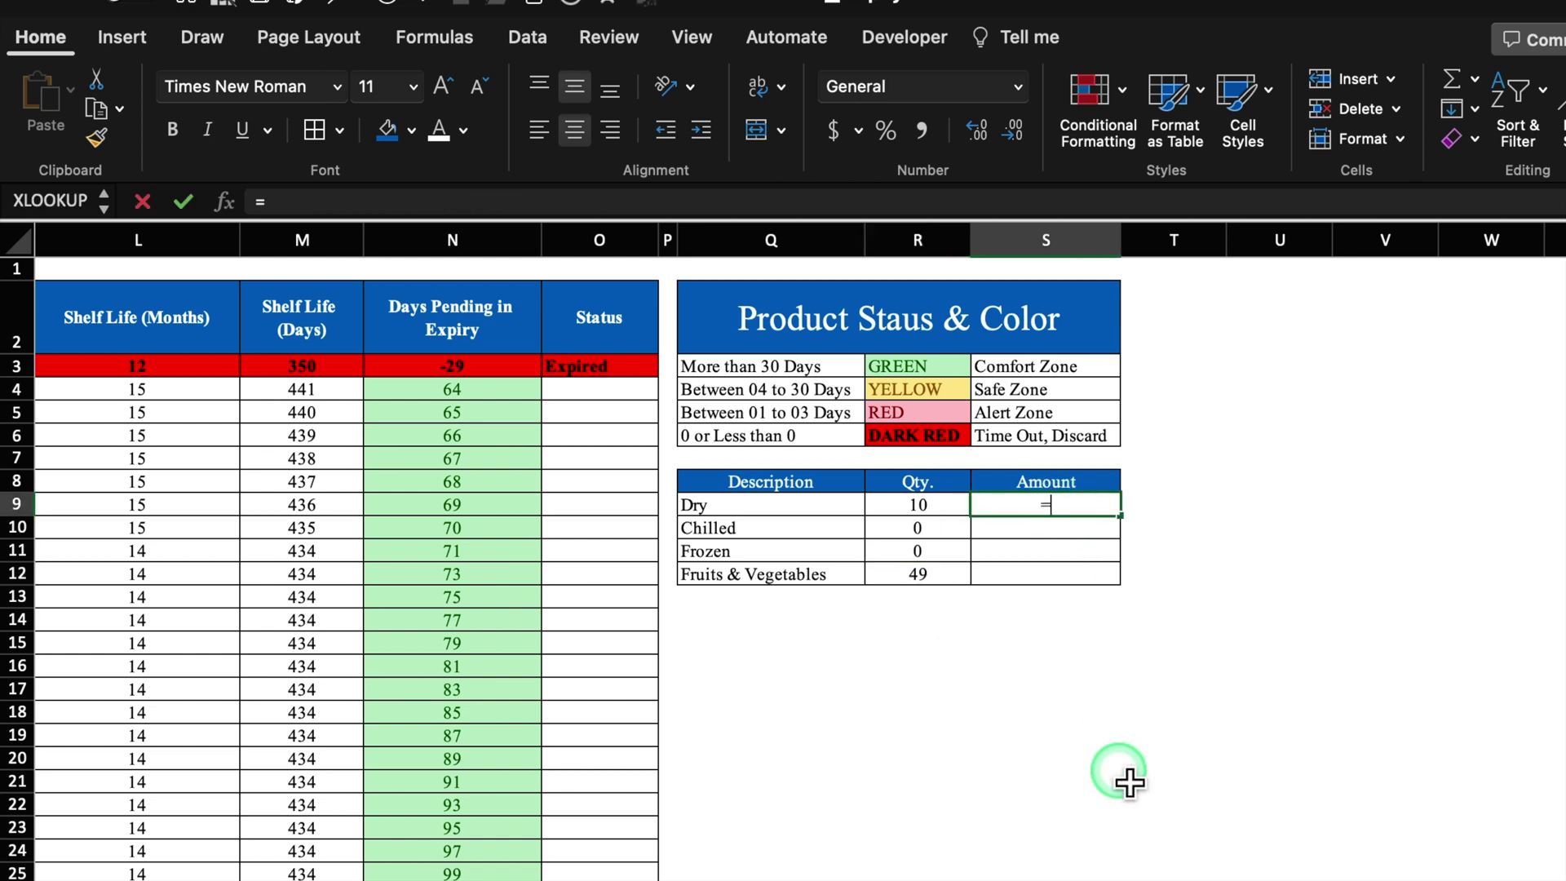
pyautogui.write('Sumif')
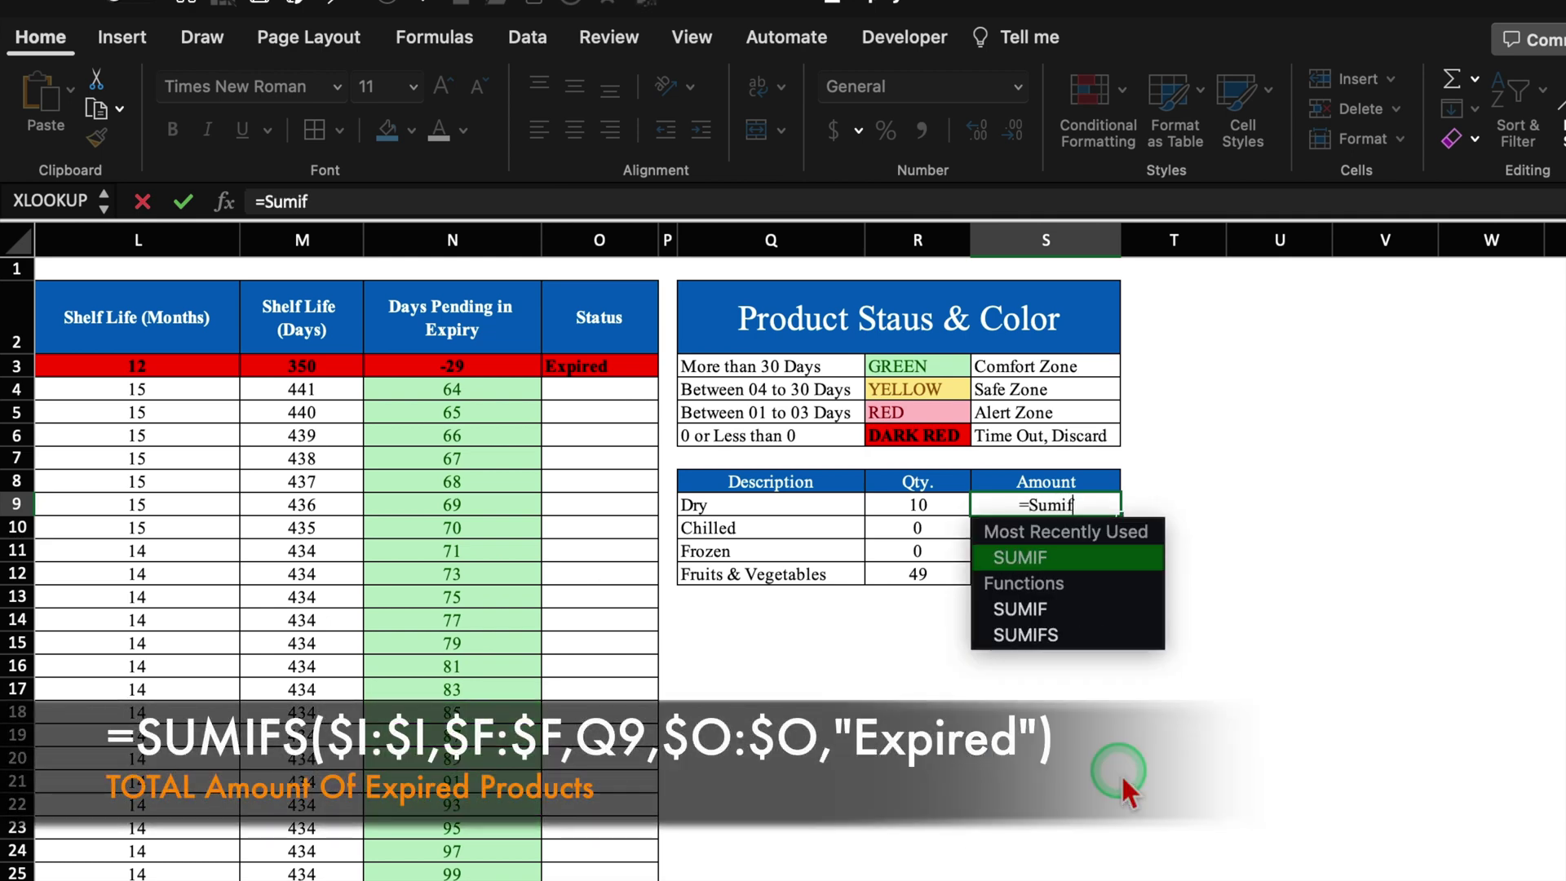
pyautogui.doubleClick(1088, 649)
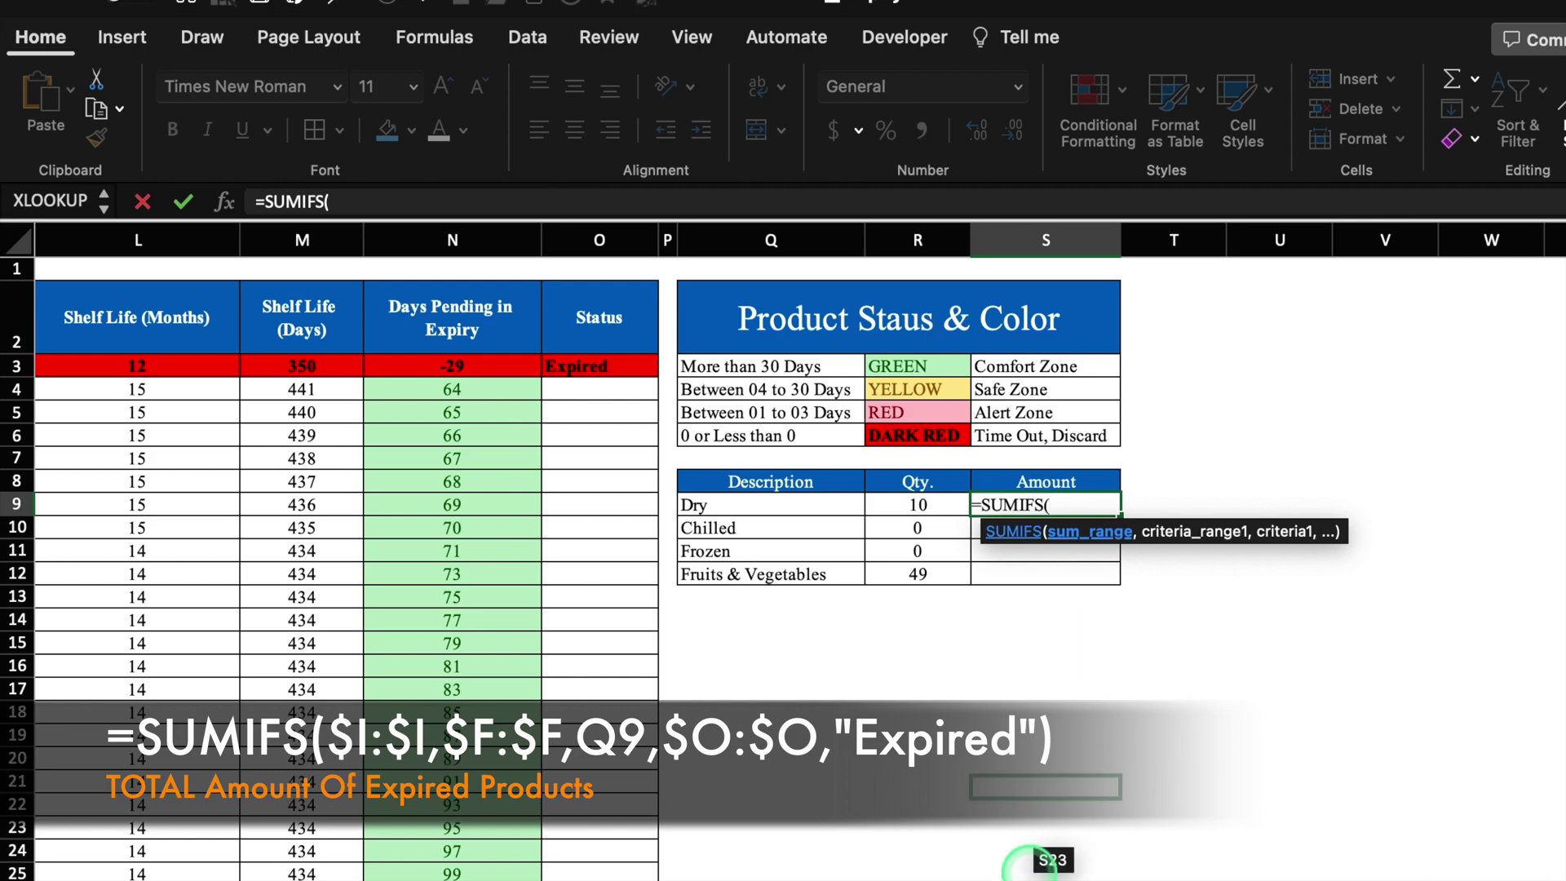
pyautogui.hscroll(-5, 1014, 849)
pyautogui.hscroll(-3, 1013, 849)
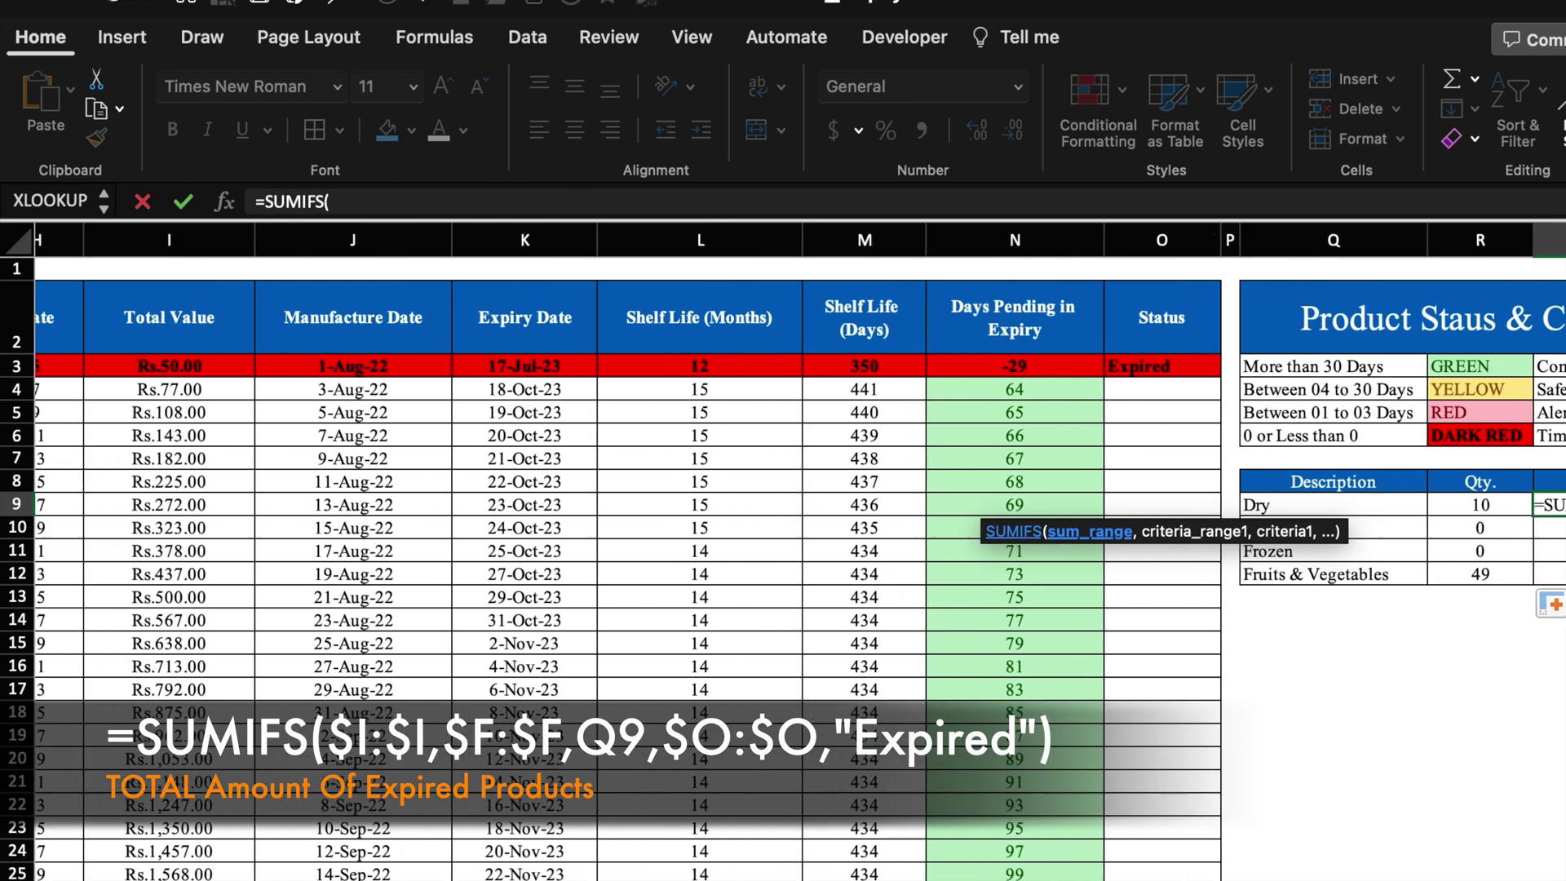
pyautogui.click(375, 228)
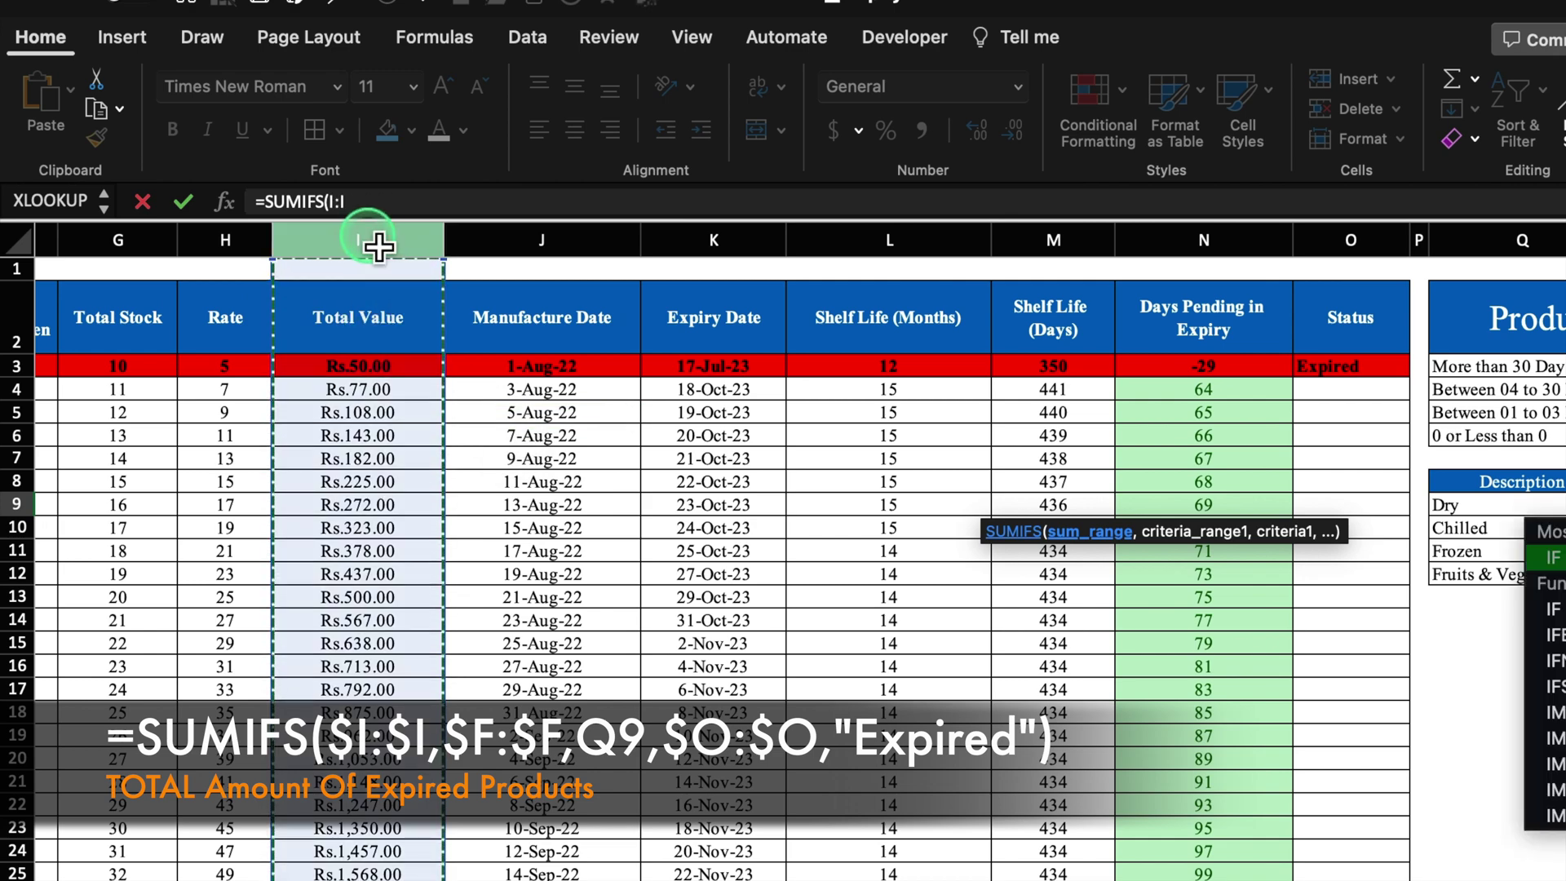
pyautogui.press('F4')
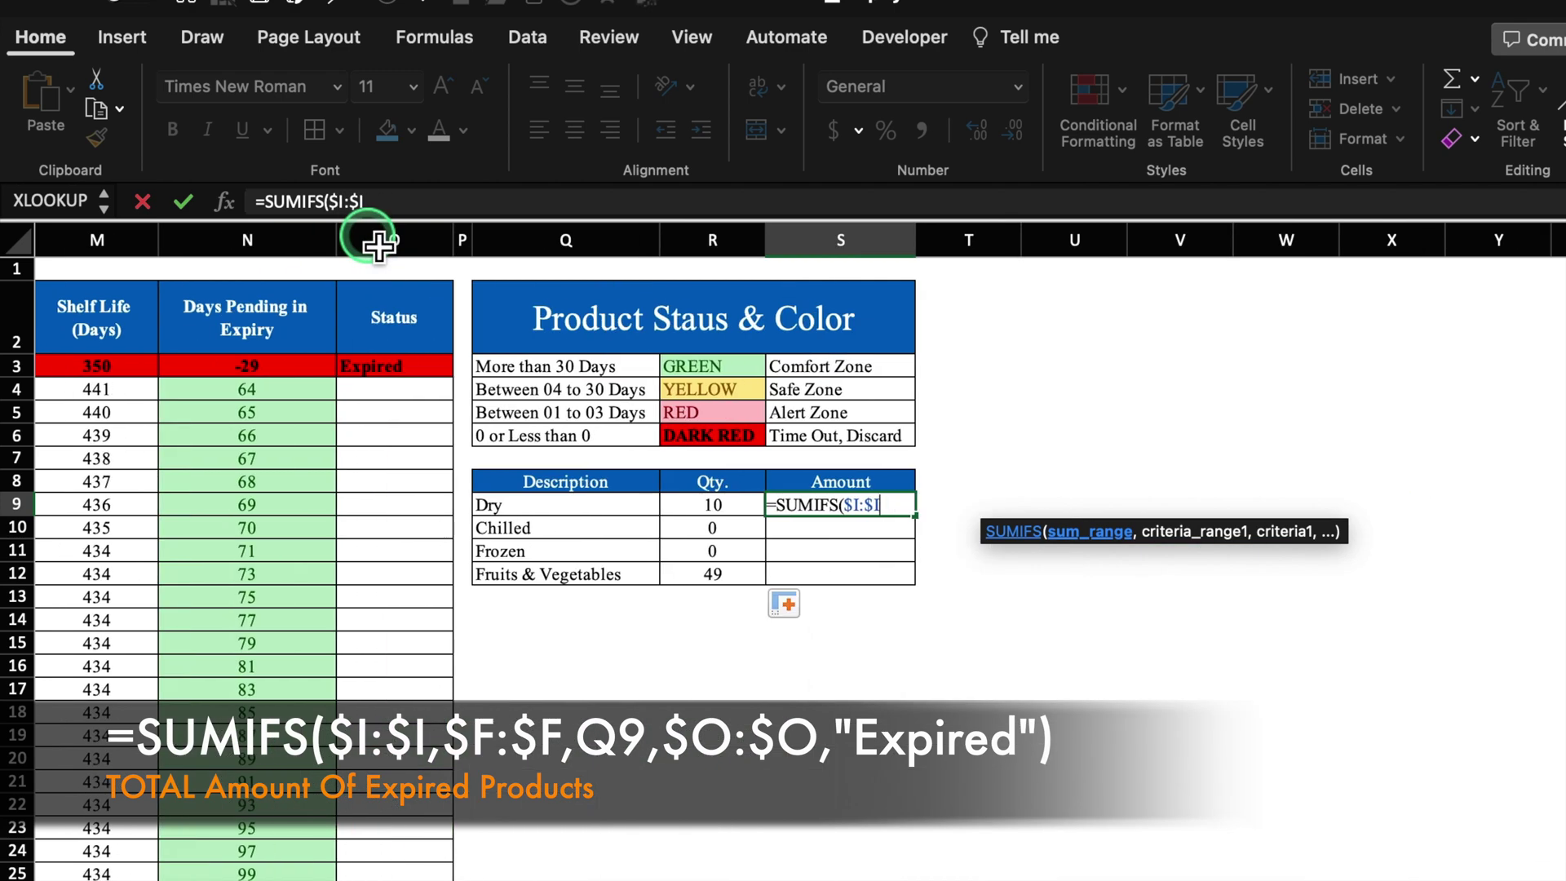
pyautogui.write(',')
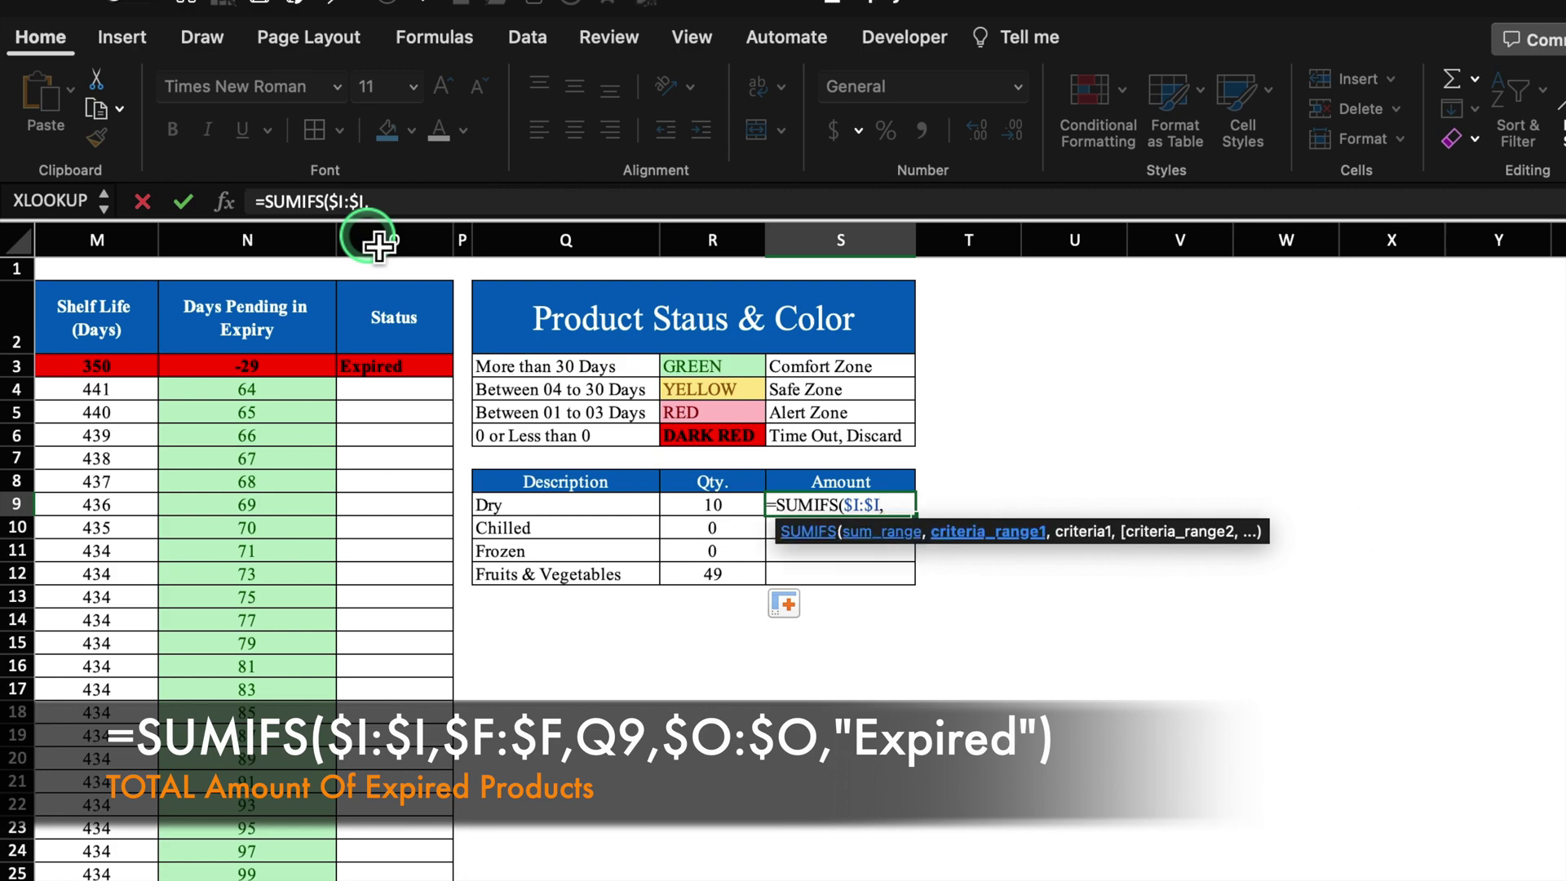
# Add the Description column $F:$F as the first criteria range in the S9 formula, with Q9 as its criterion.
pyautogui.hscroll(-10, 377, 244)
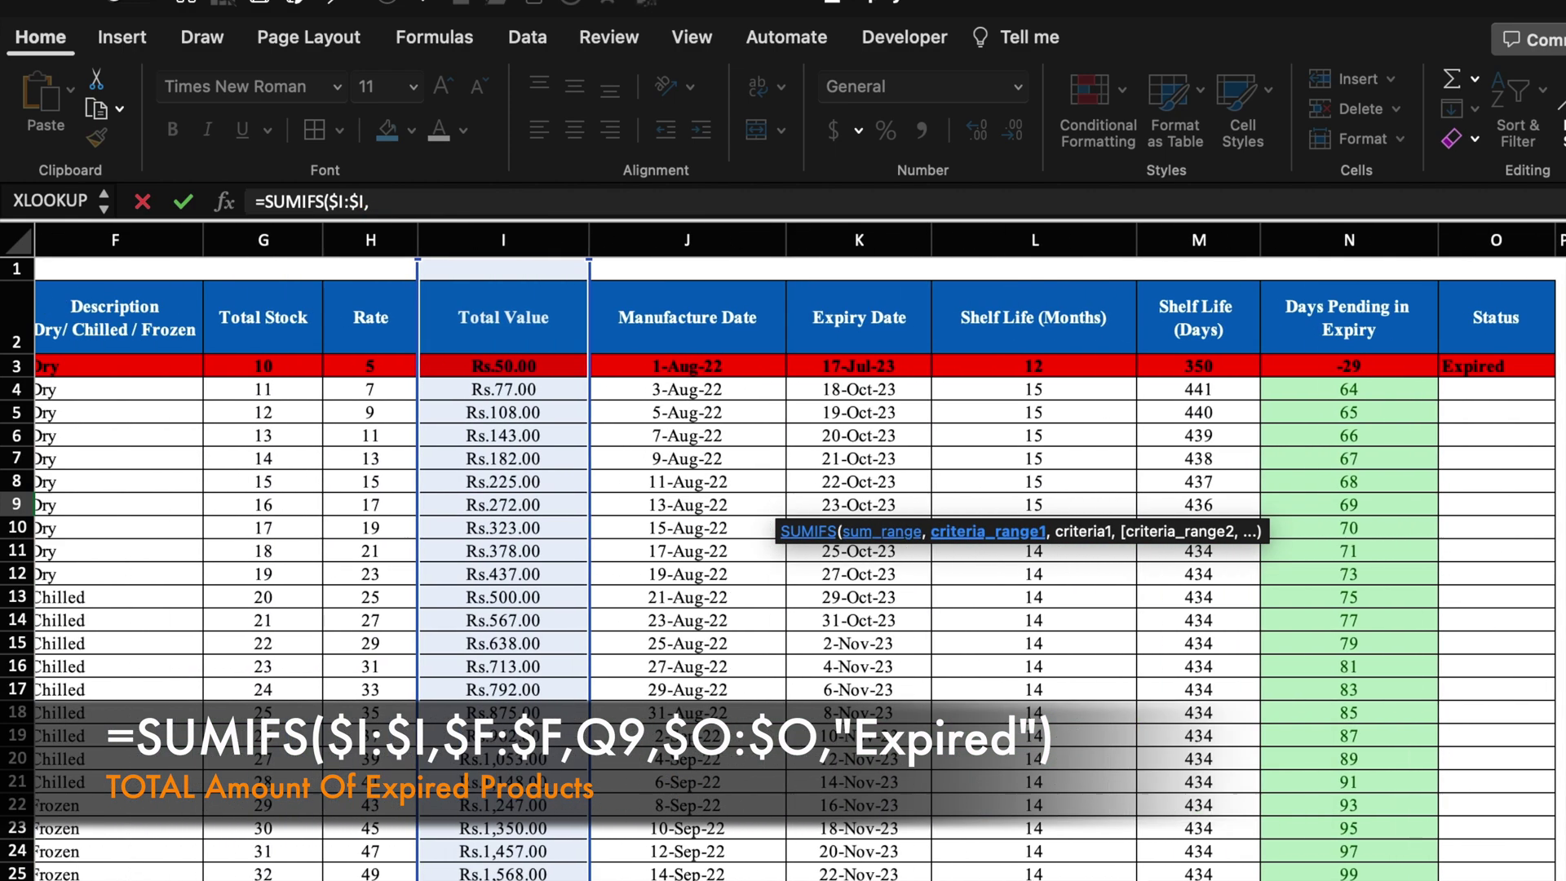
pyautogui.click(348, 248)
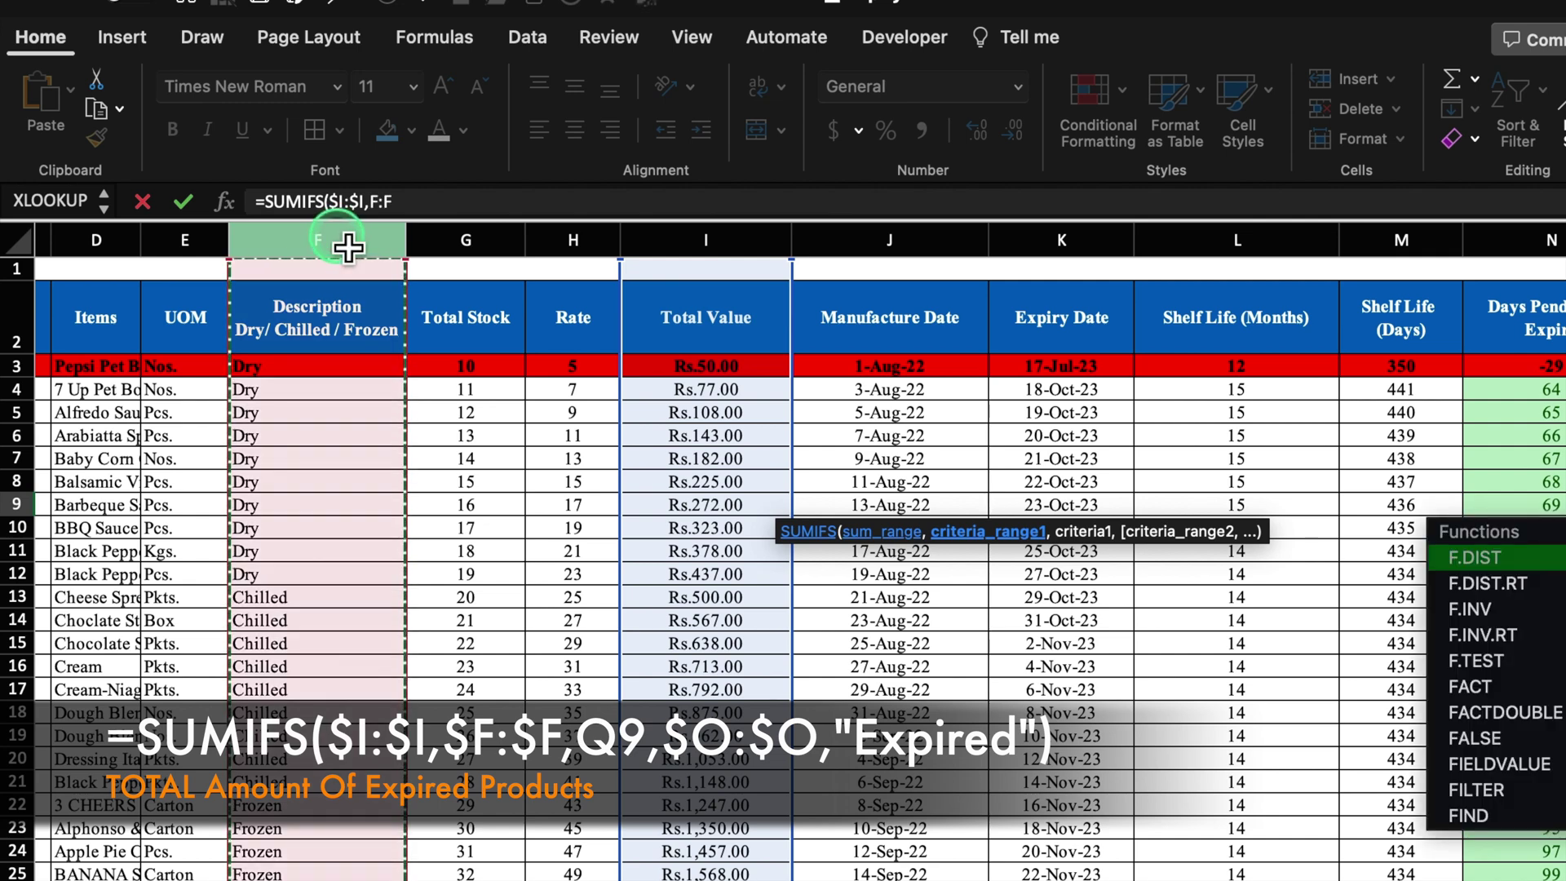
pyautogui.press('F4')
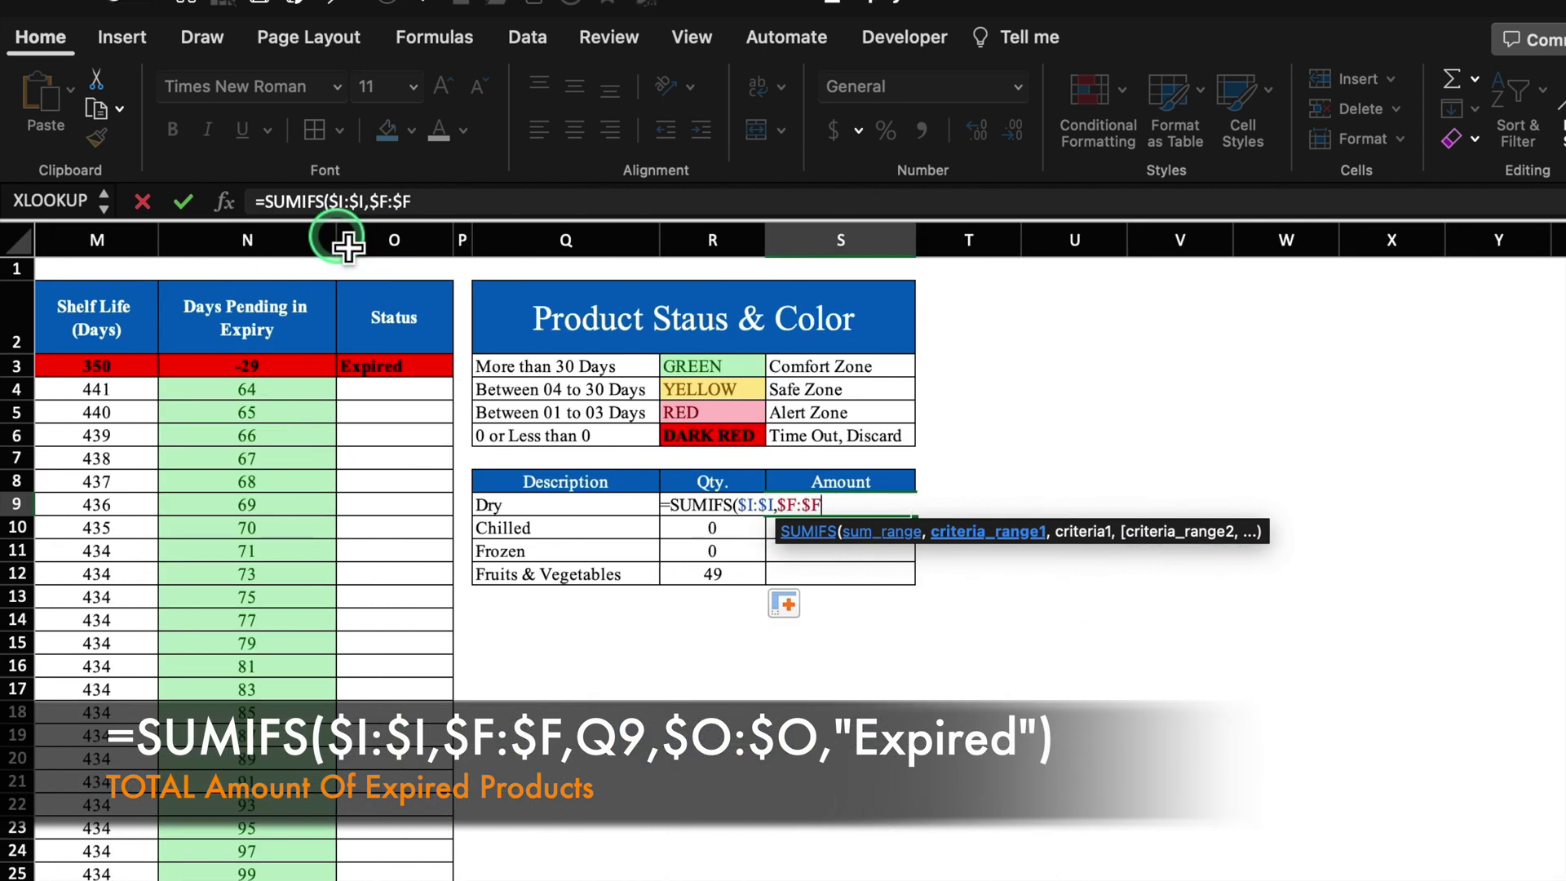
pyautogui.write(',')
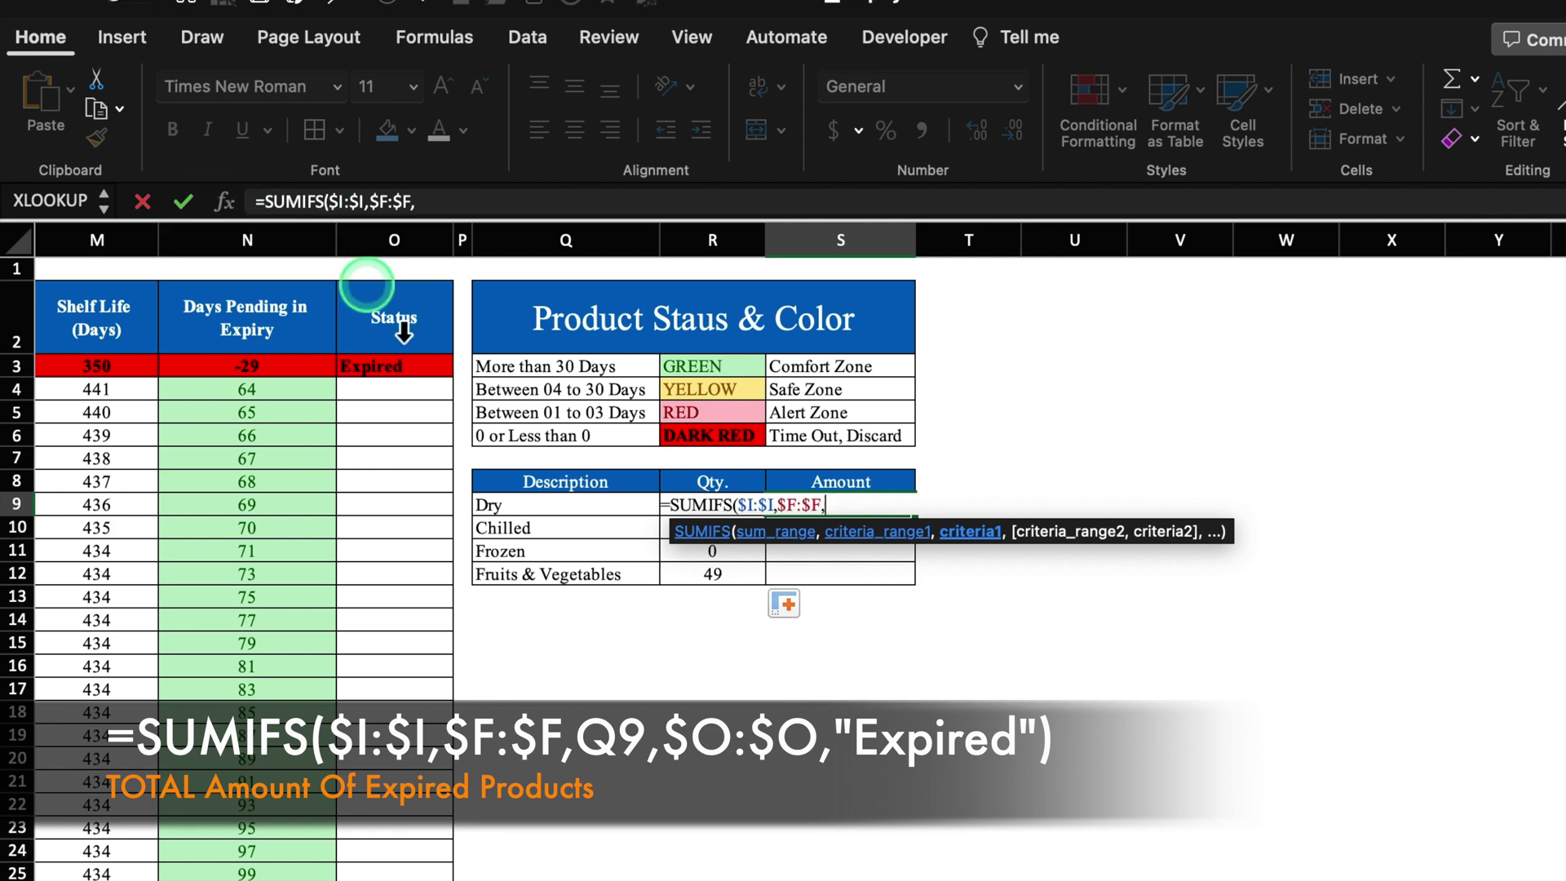
pyautogui.click(614, 513)
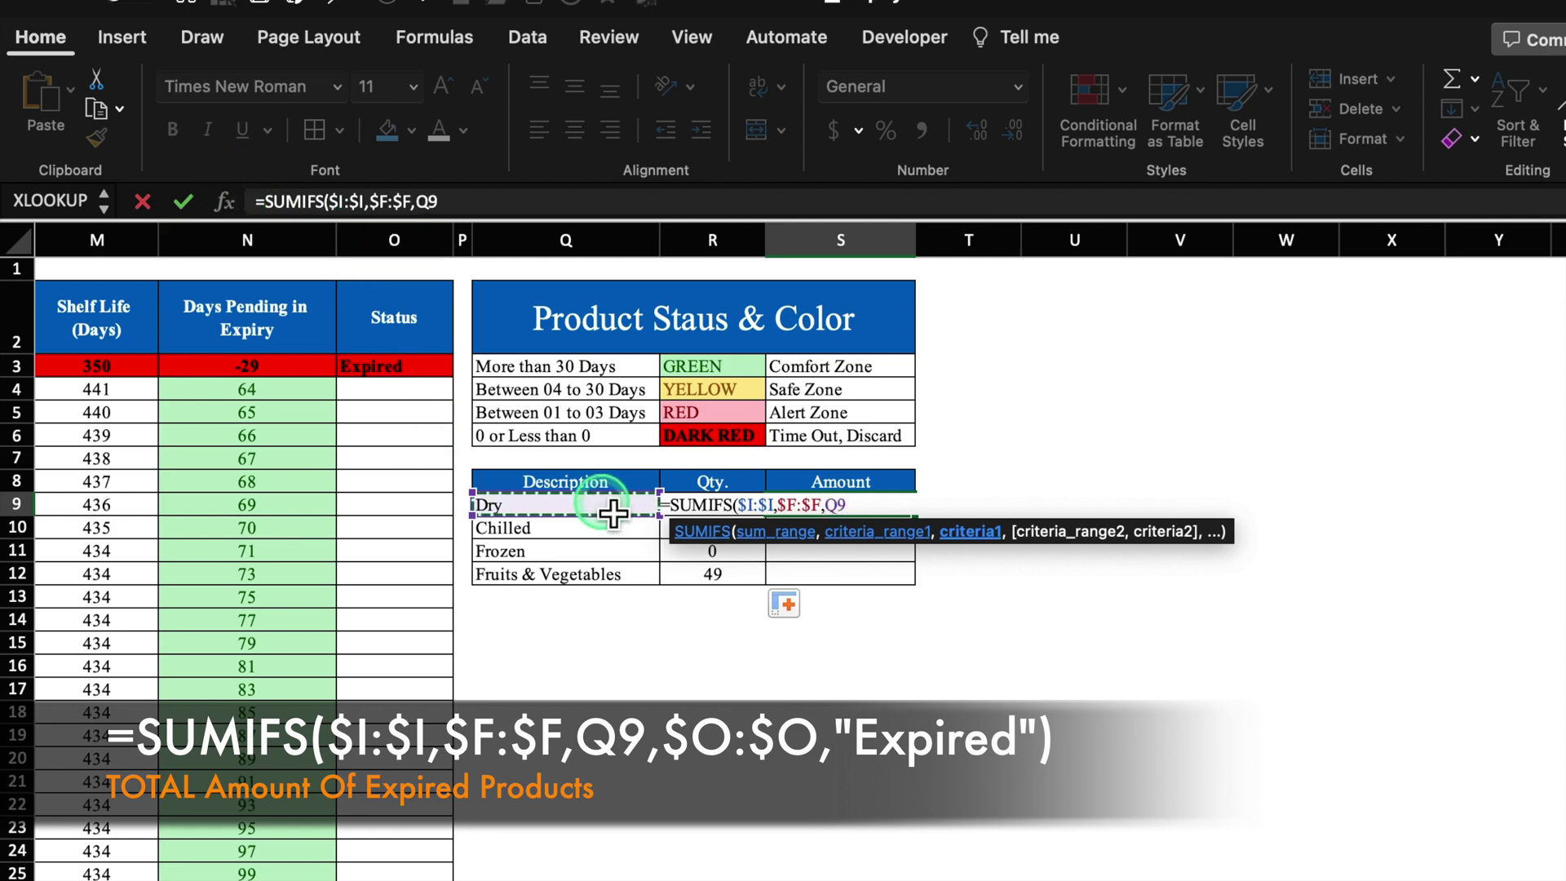
pyautogui.write(',')
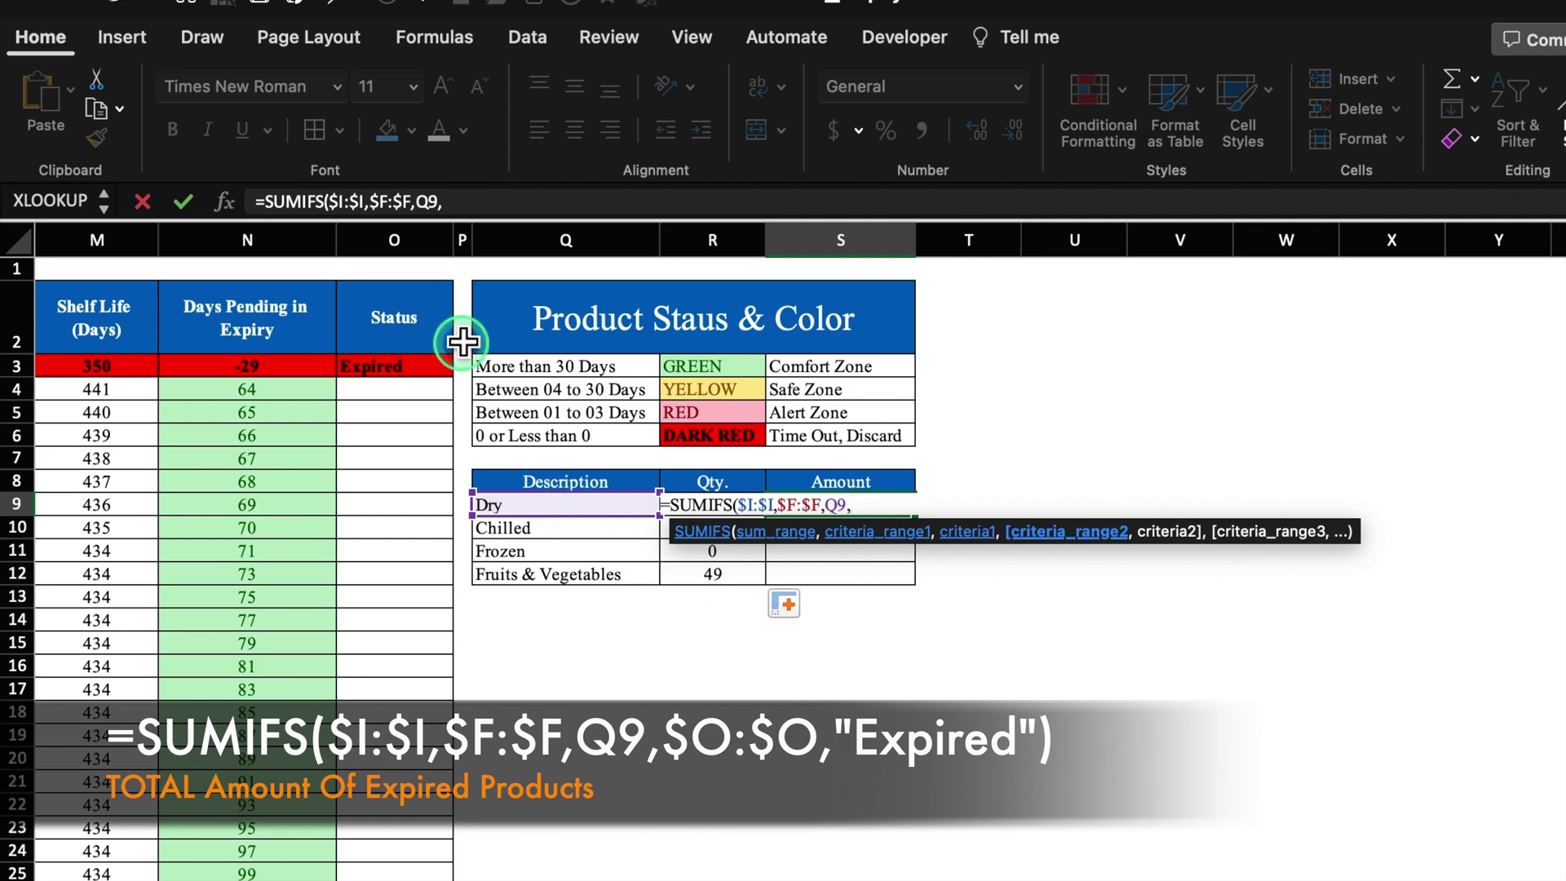
# Complete the S9 formula with the Status column $O:$O and criterion "Expired", and fill it down to S12.
pyautogui.click(400, 242)
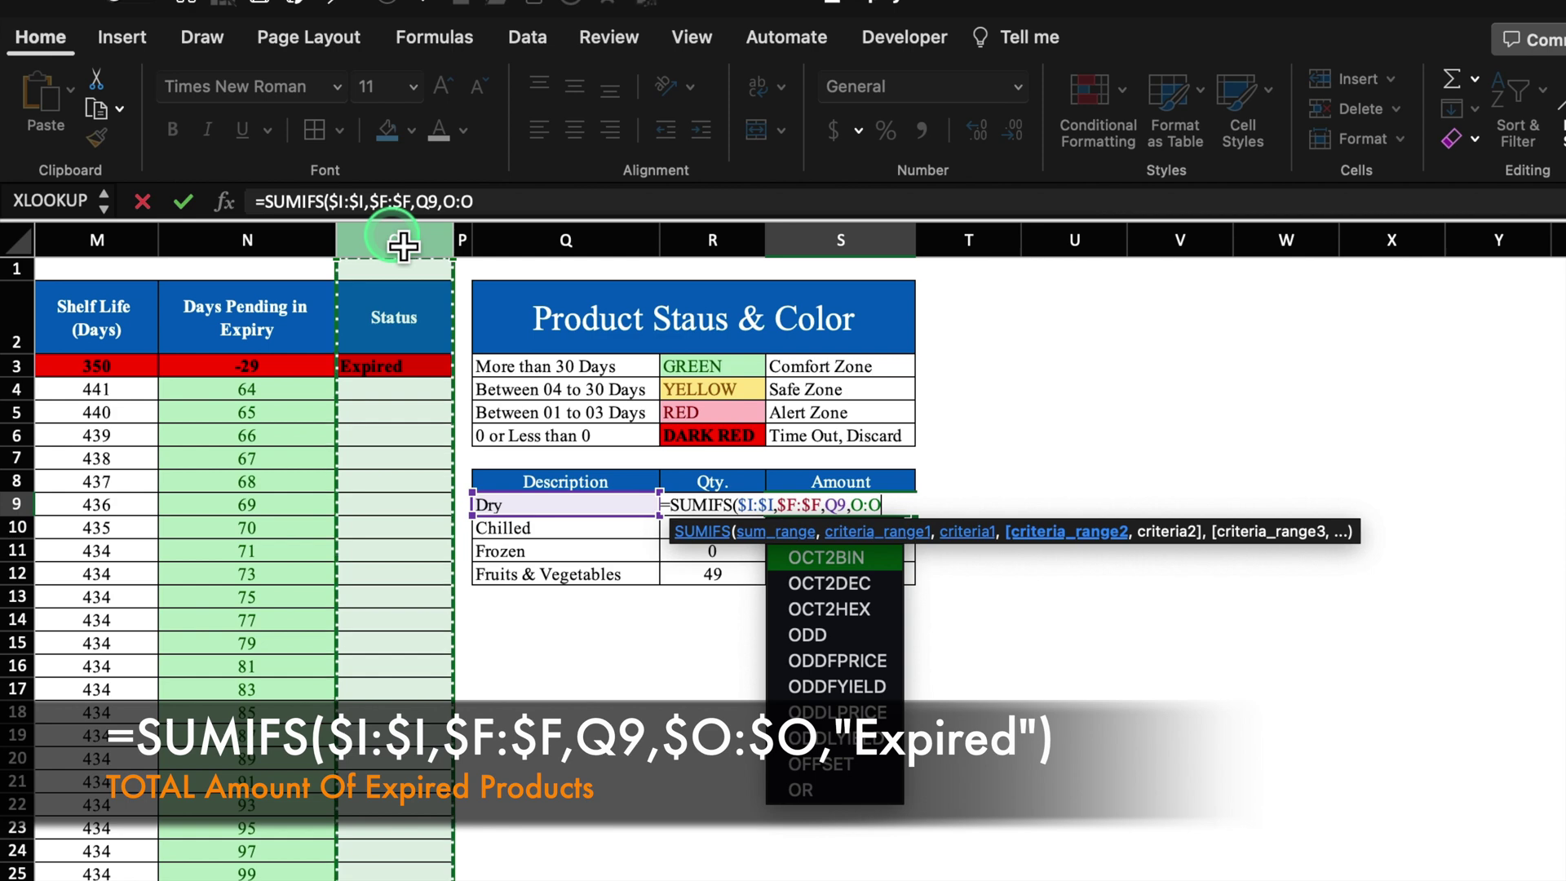
pyautogui.press('F4')
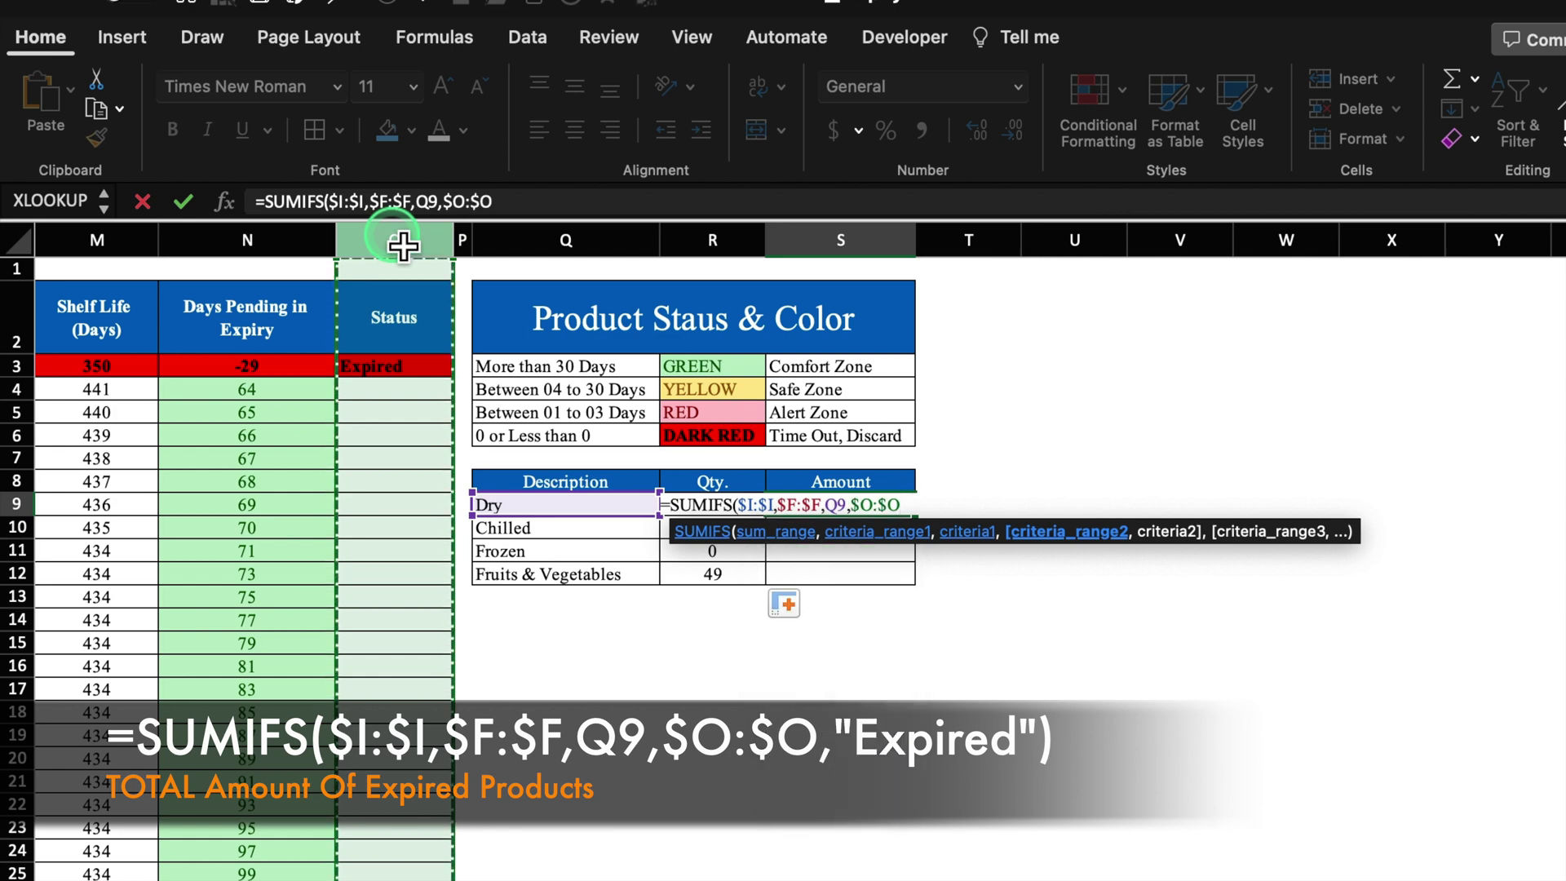
pyautogui.write(',"E')
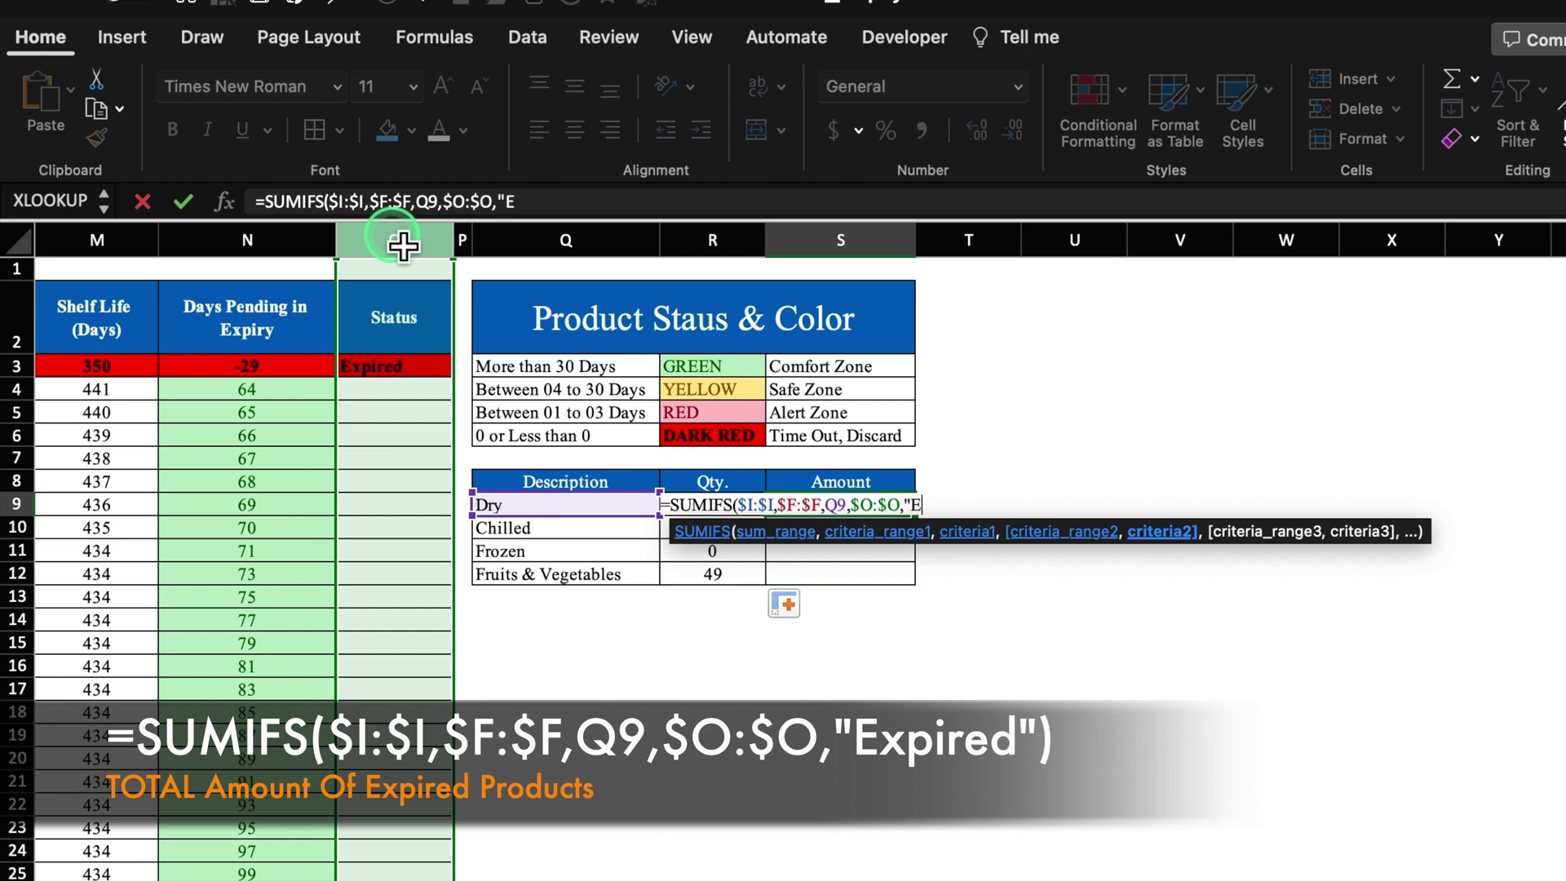
pyautogui.write('xpired")')
pyautogui.press('Return')
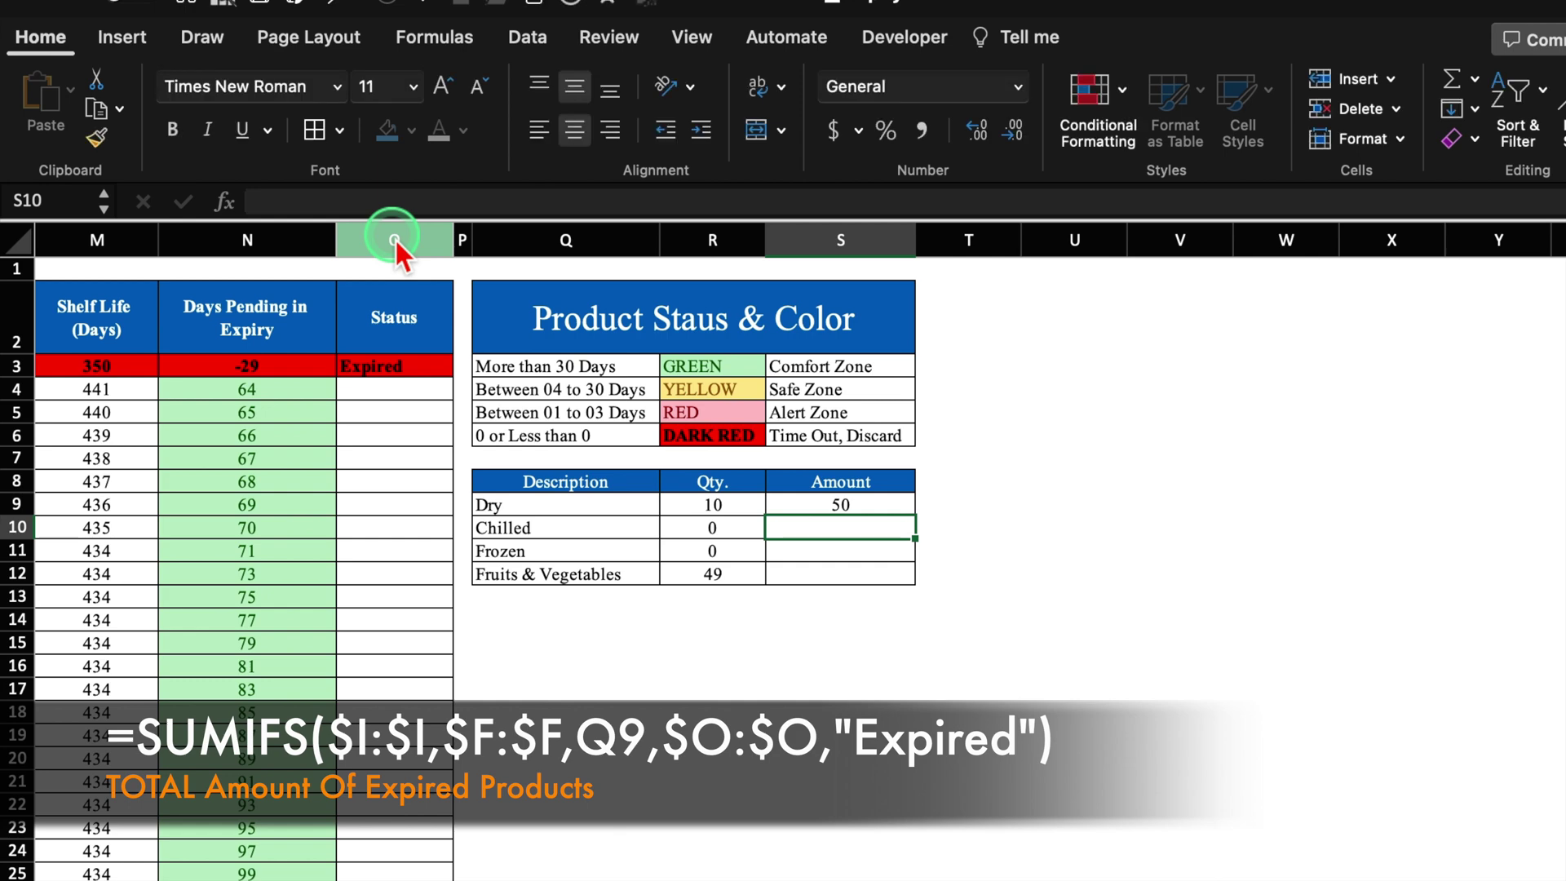
pyautogui.click(883, 512)
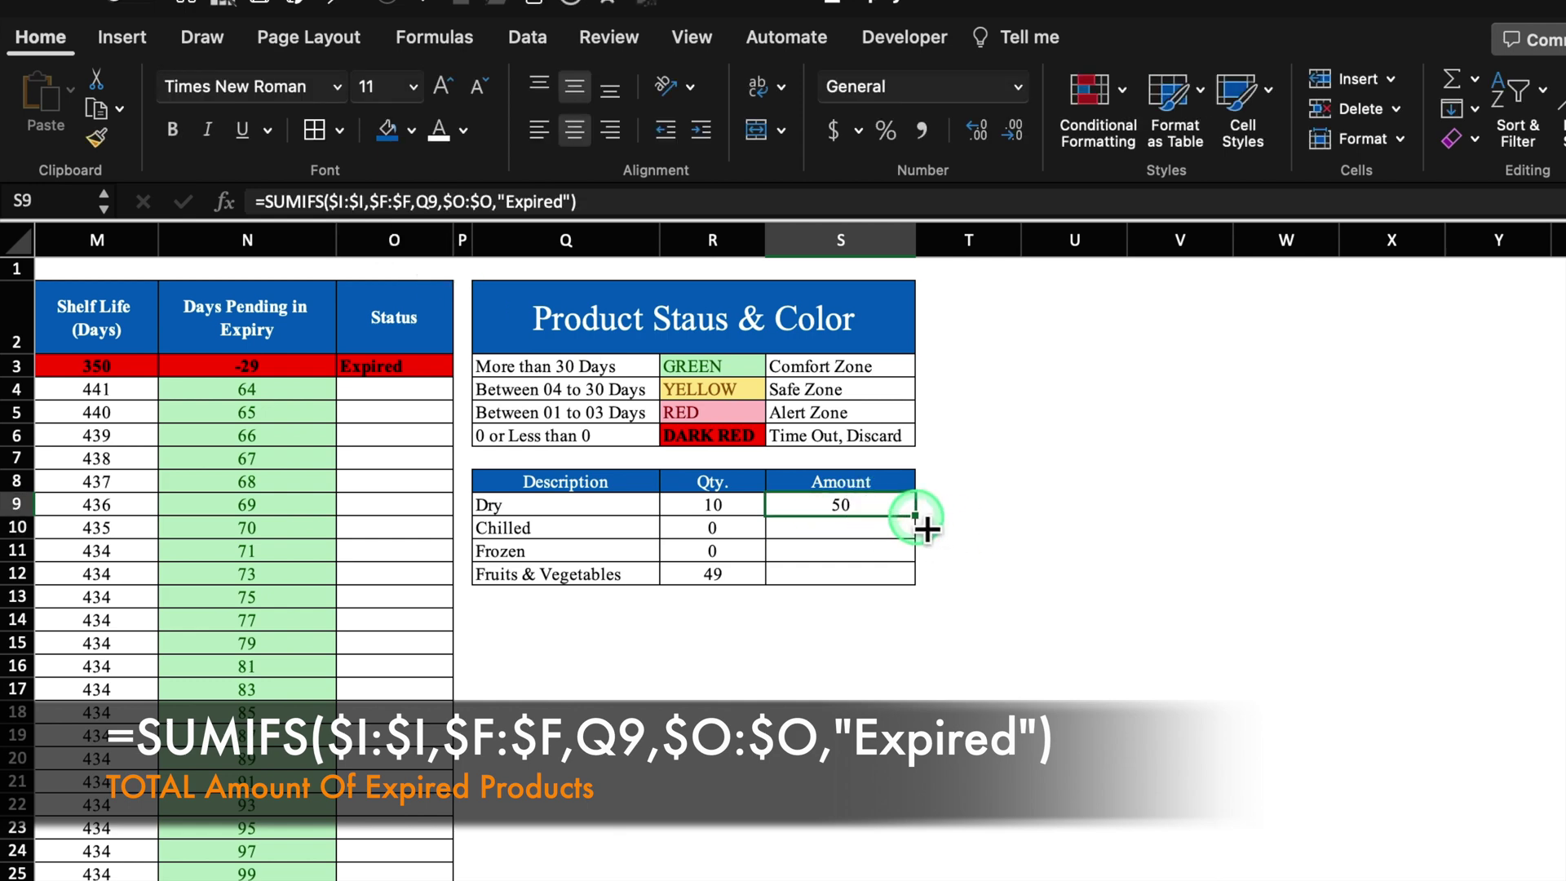
pyautogui.moveTo(917, 522); pyautogui.dragTo(917, 609)
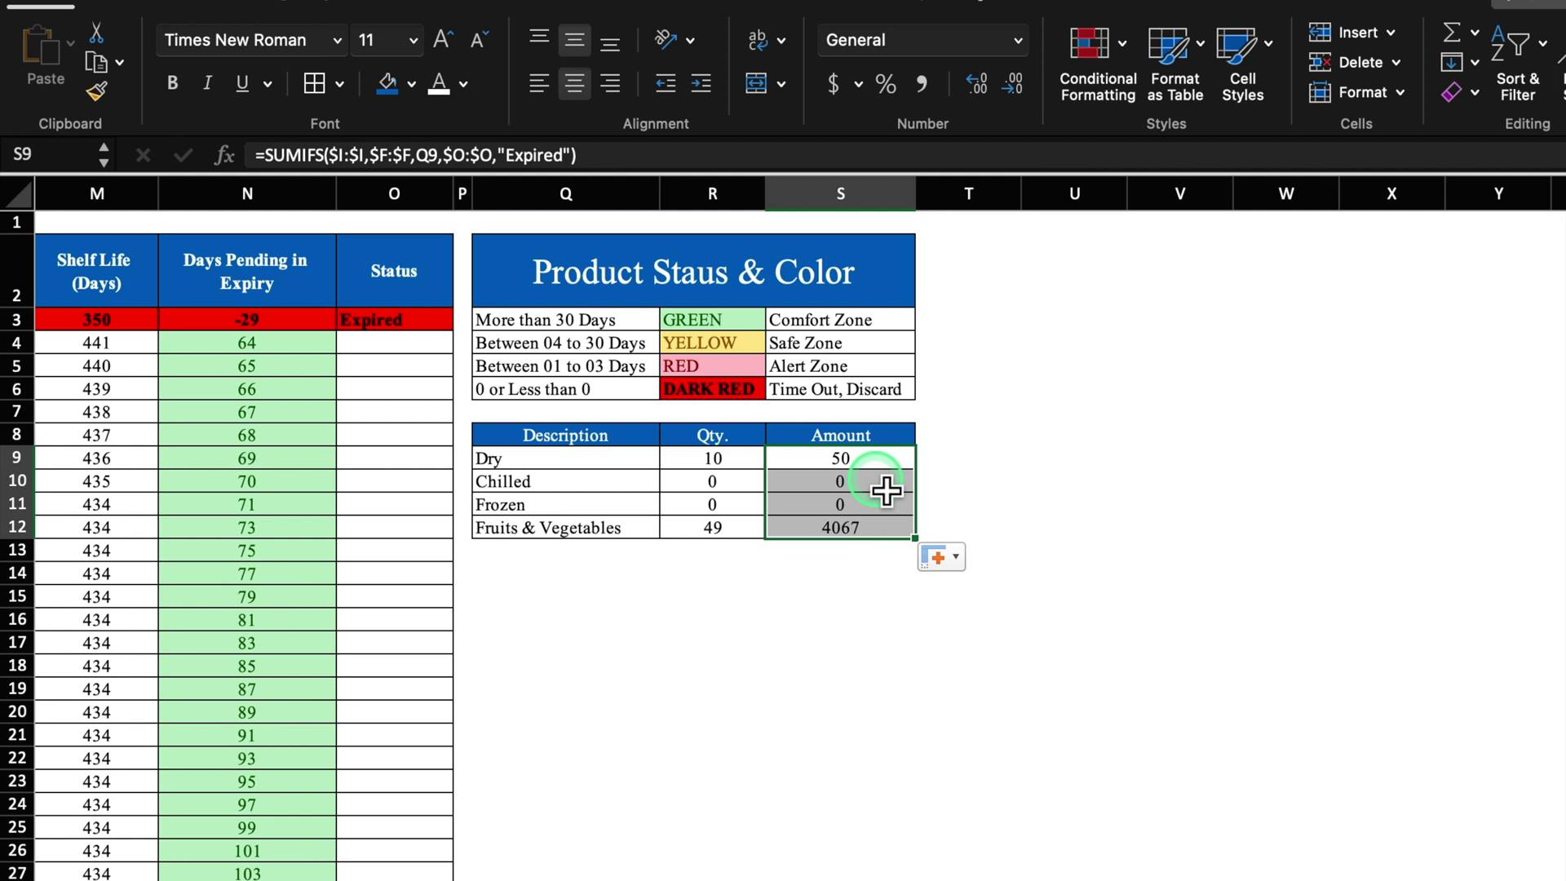
# Choose the Number format with two decimal places and the 1000 separator for the Amount cells S9:S12.
pyautogui.rightClick(885, 490)
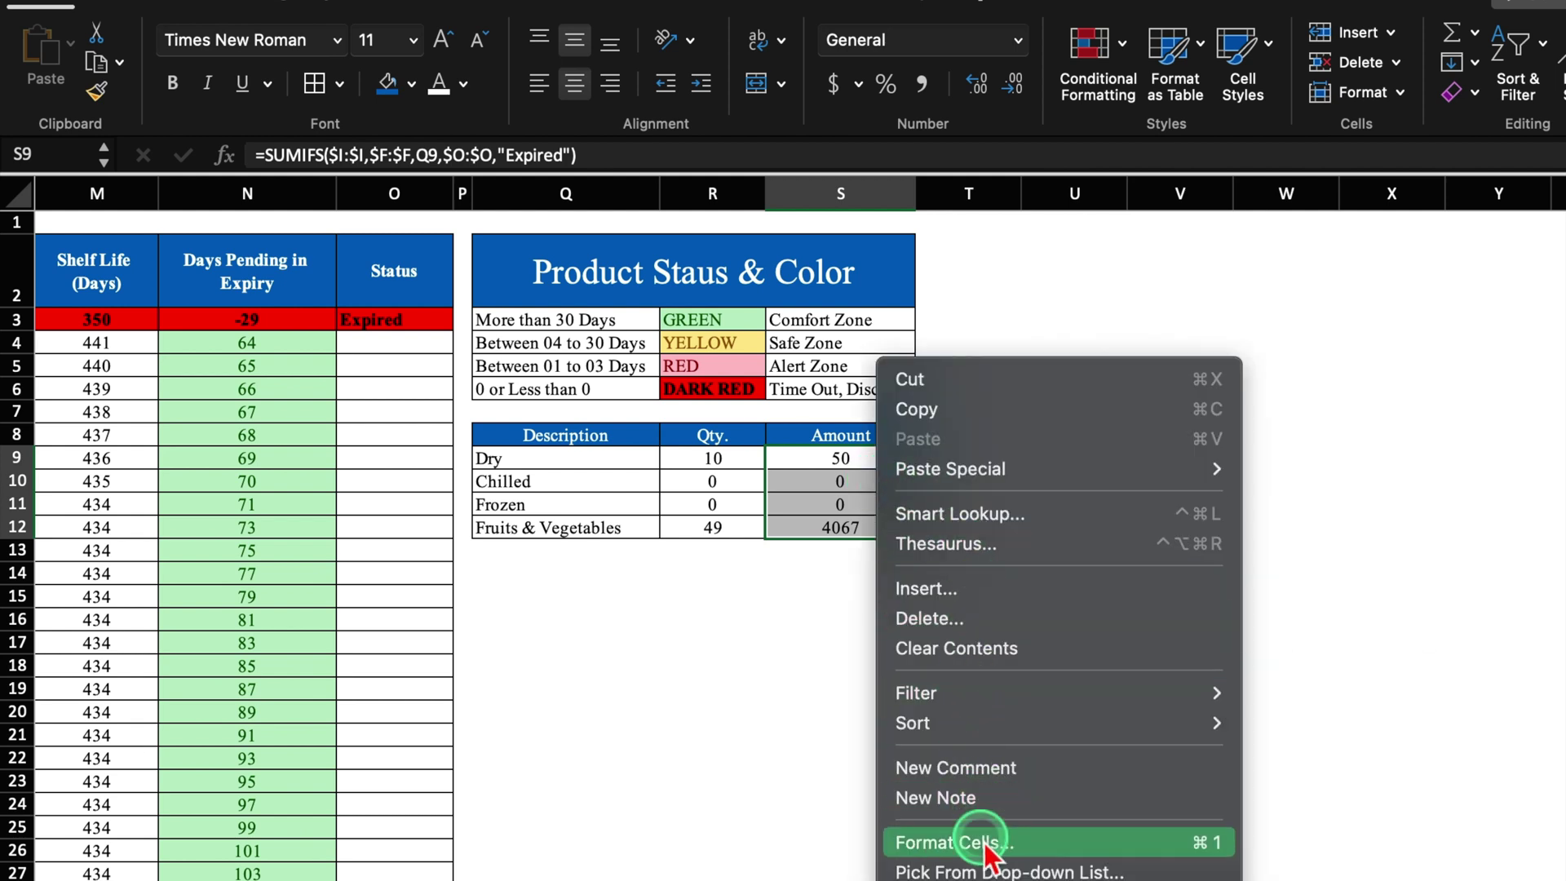
pyautogui.click(946, 843)
pyautogui.moveTo(1115, 217); pyautogui.dragTo(1011, 75)
pyautogui.click(575, 214)
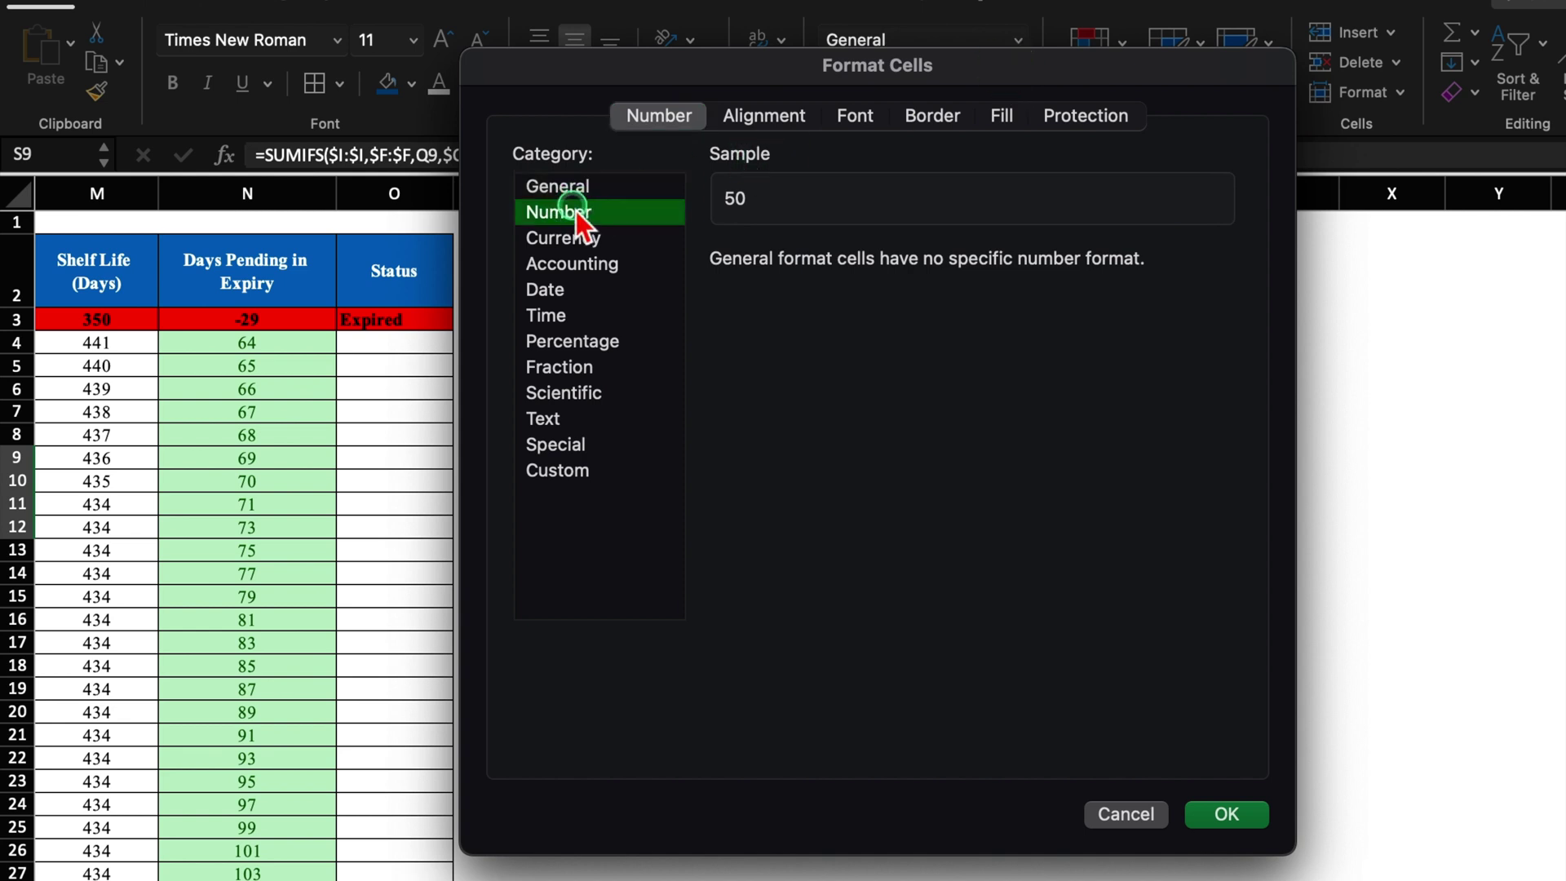
pyautogui.click(720, 292)
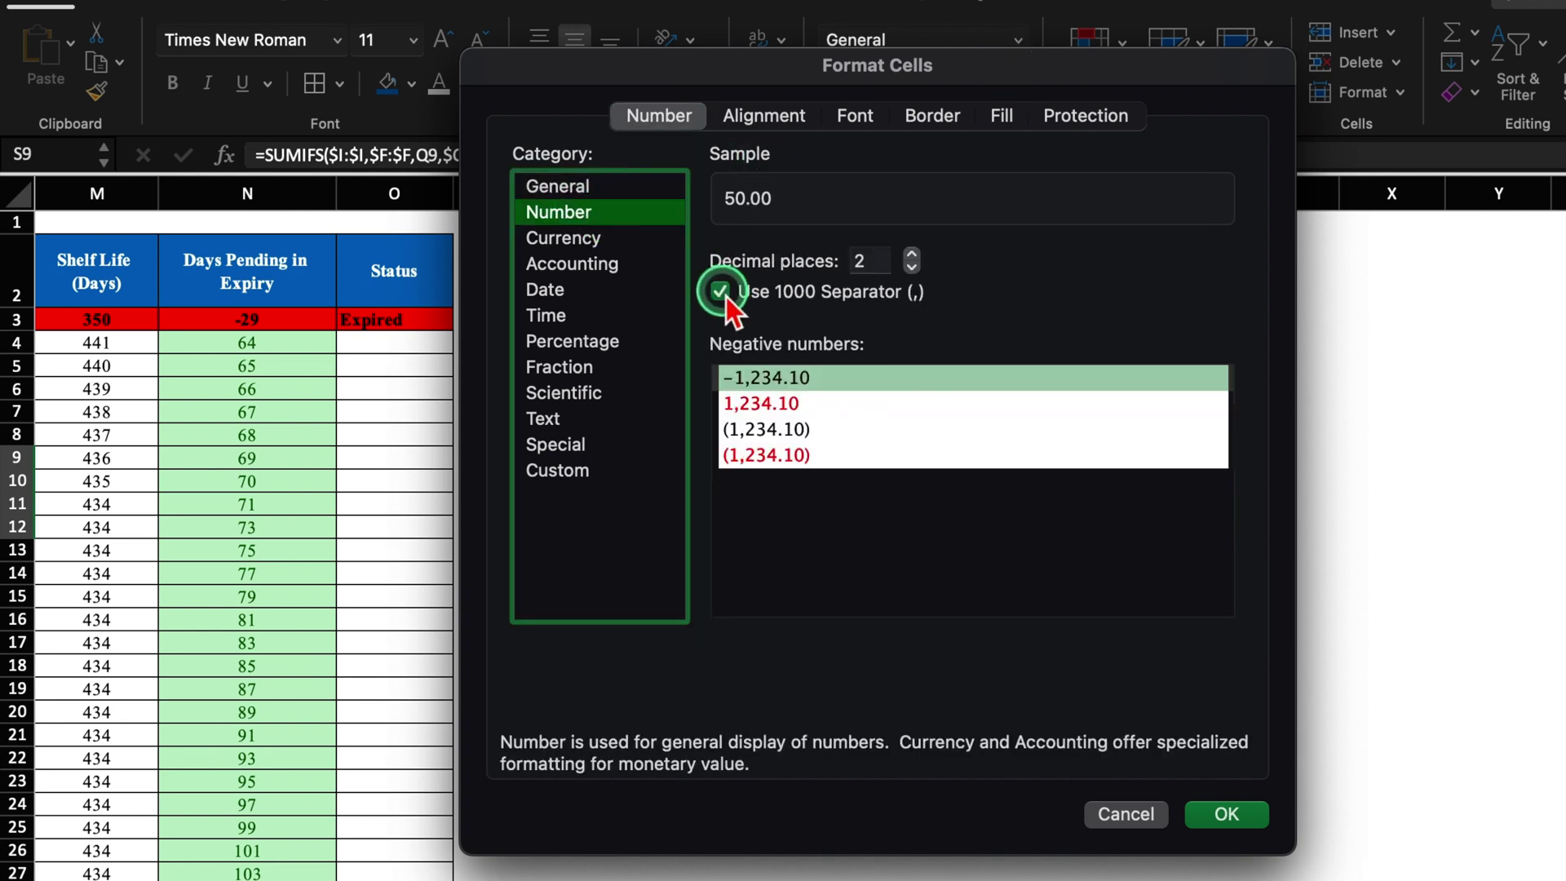
# Apply the custom number format "Rs."#,##0.00 to the Amount cells S9:S12 and left-align them.
pyautogui.click(569, 473)
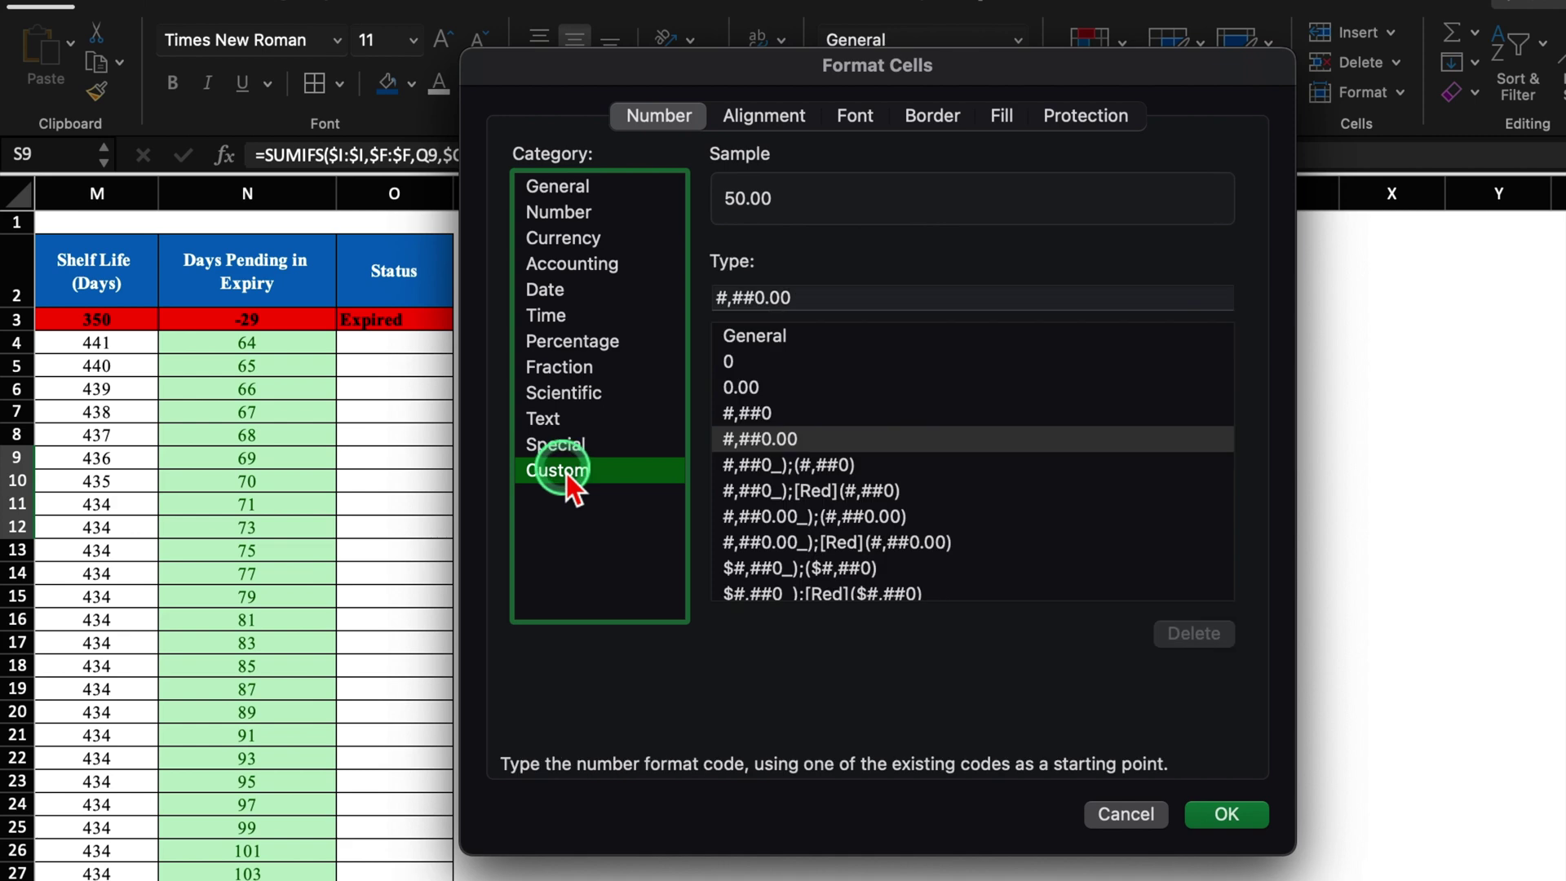
pyautogui.click(719, 308)
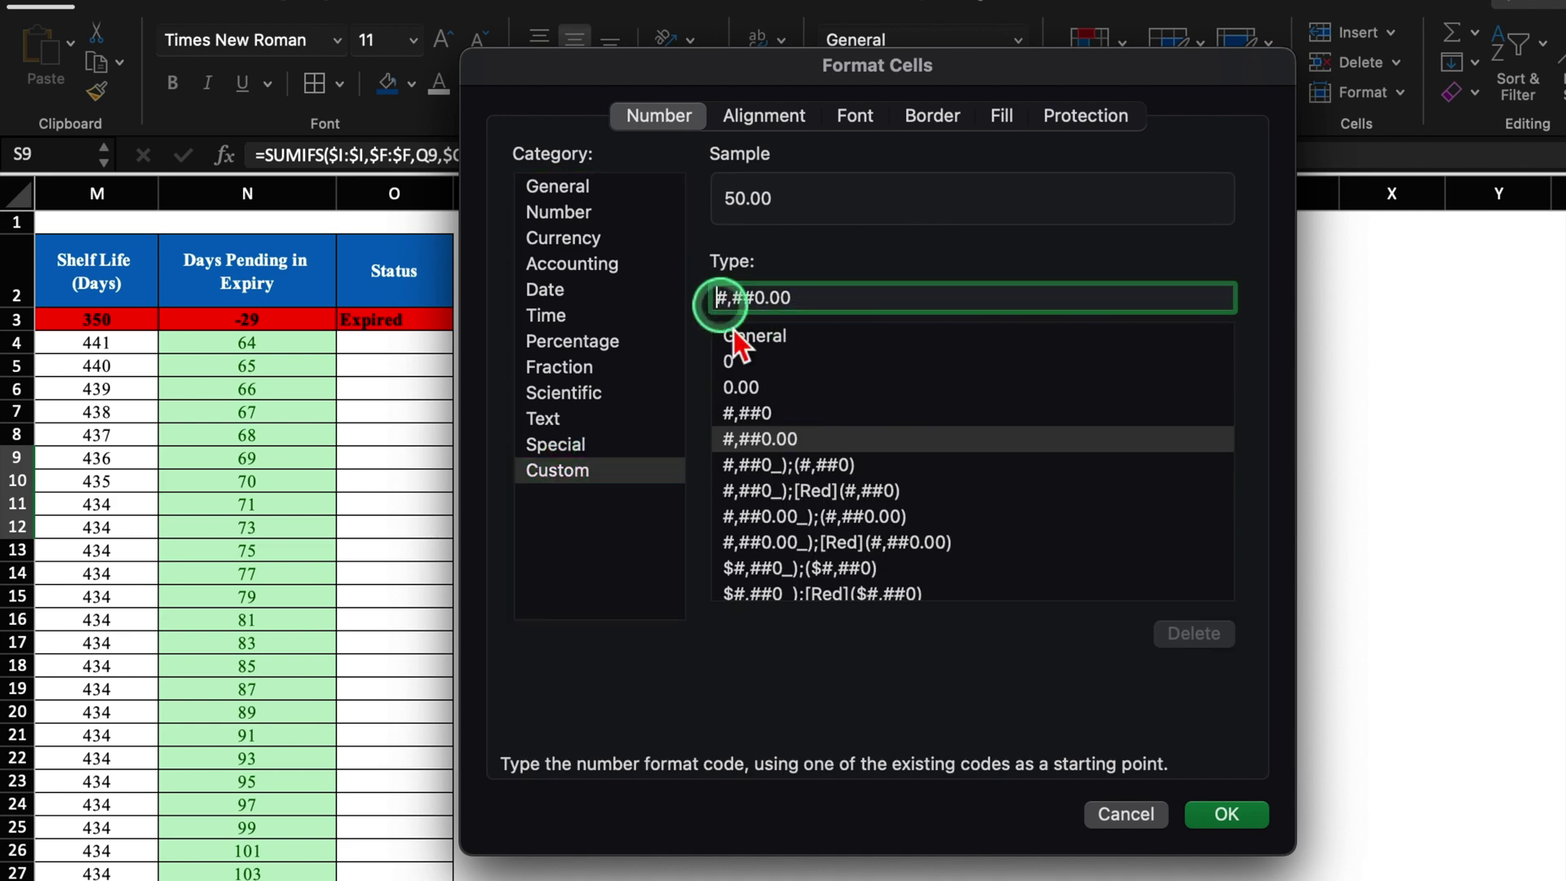
pyautogui.write('"Rs.')
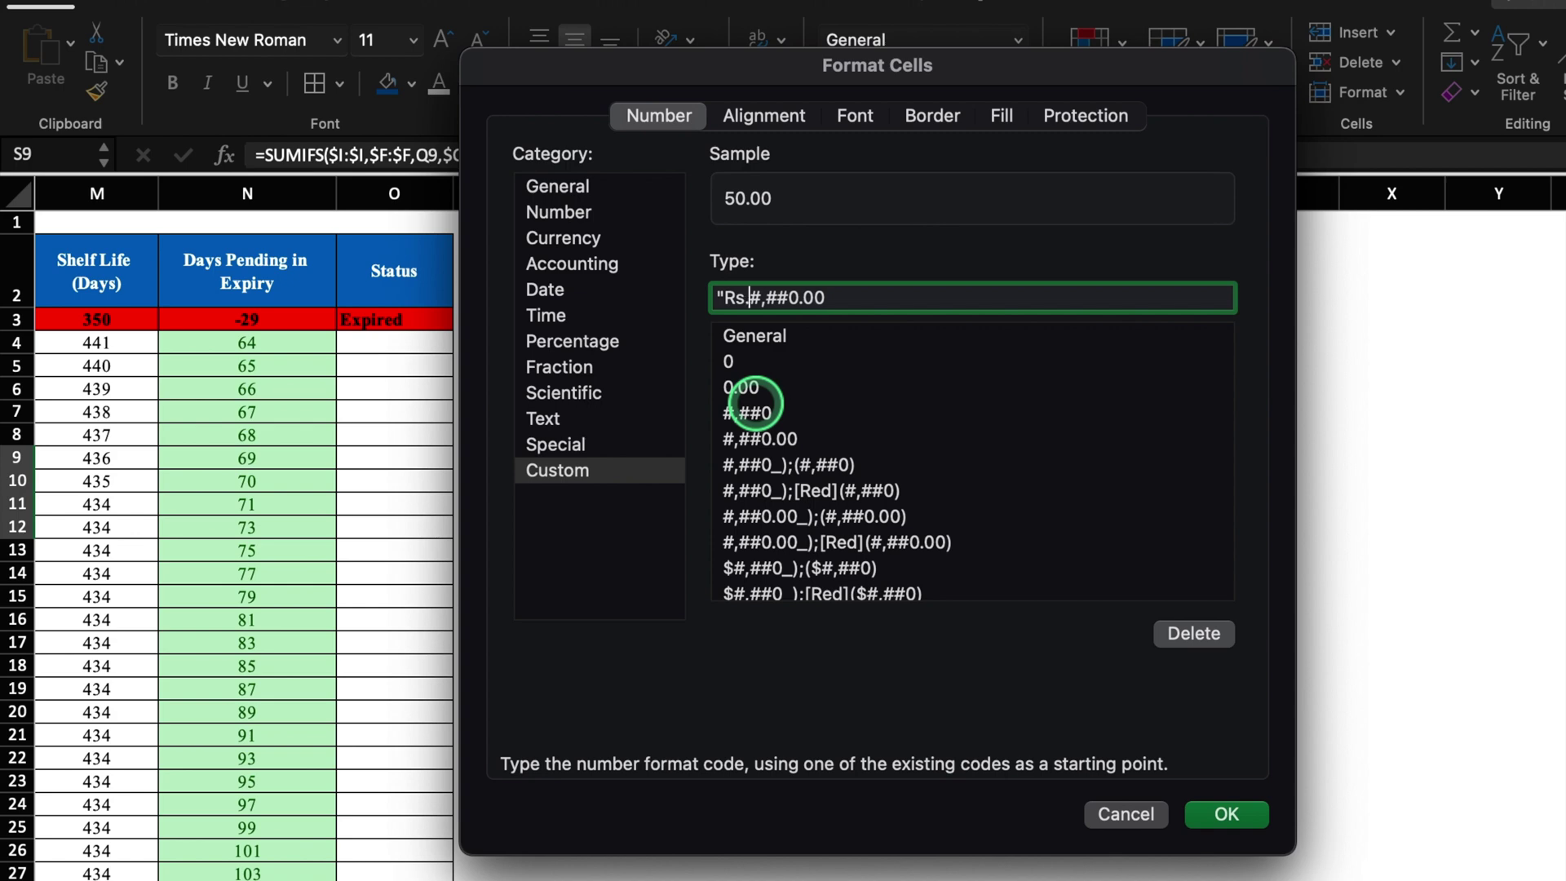
pyautogui.write('"')
pyautogui.click(1230, 811)
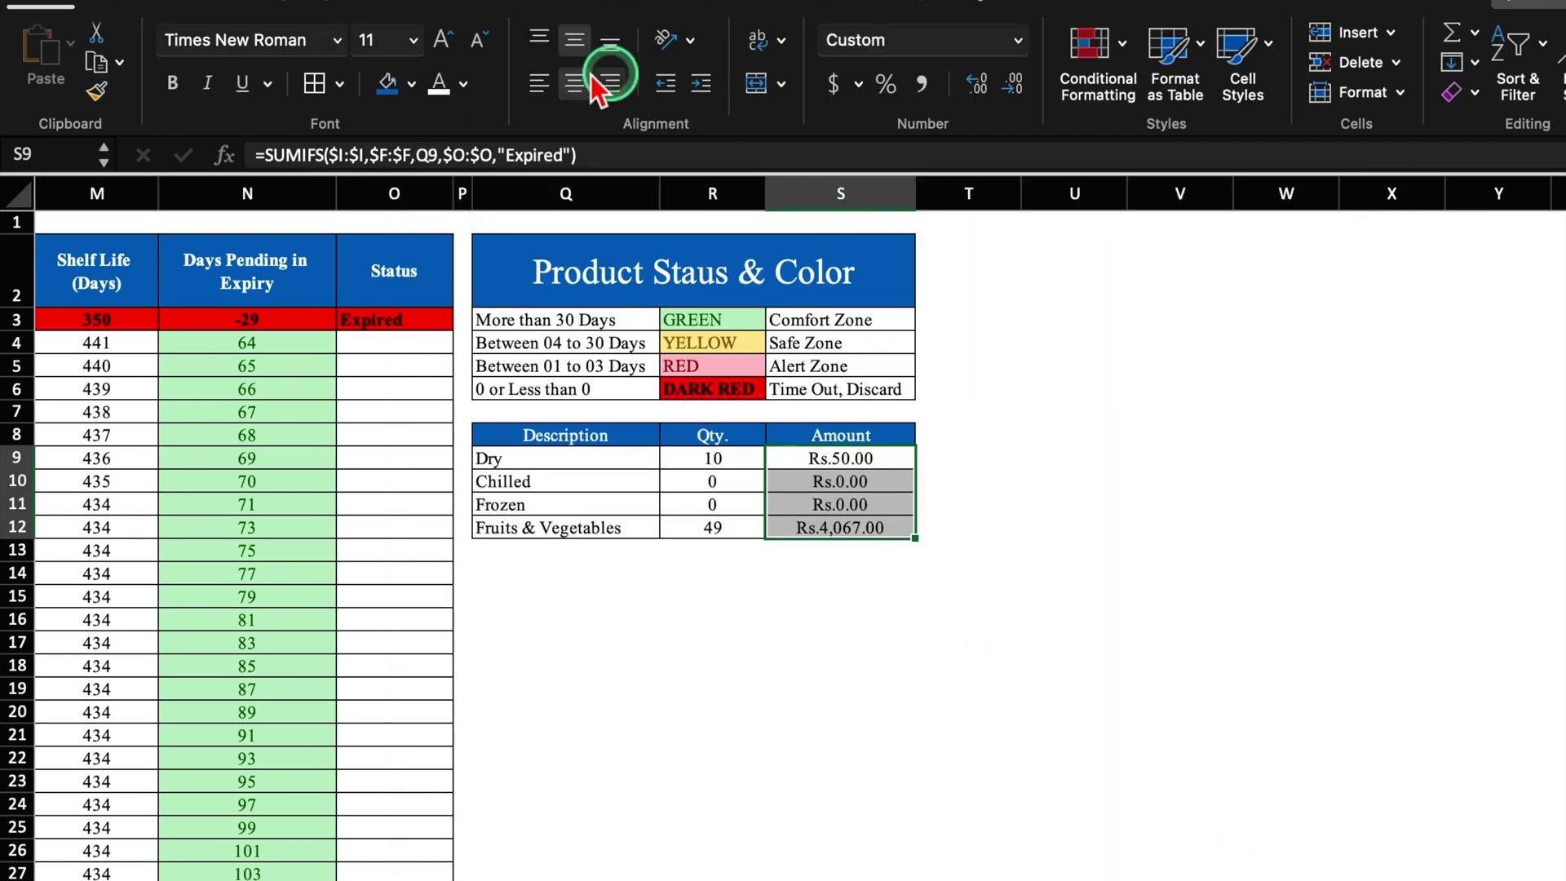
pyautogui.click(538, 82)
pyautogui.click(932, 673)
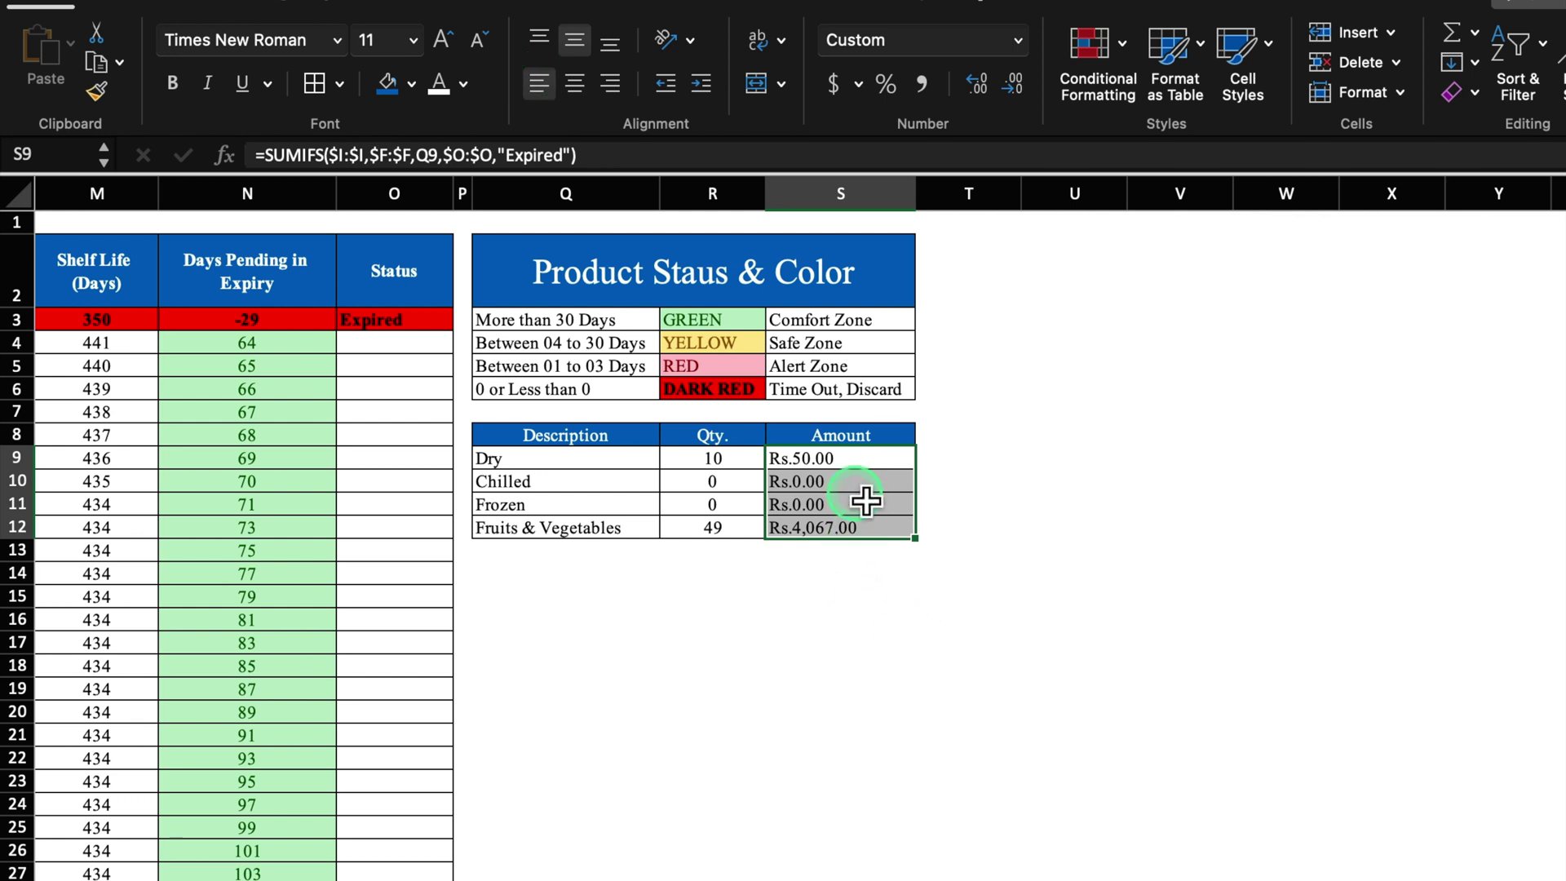
# Give S13 the blue header fill and enter the left-aligned total =SUM(S9:S12) in it.
pyautogui.click(828, 560)
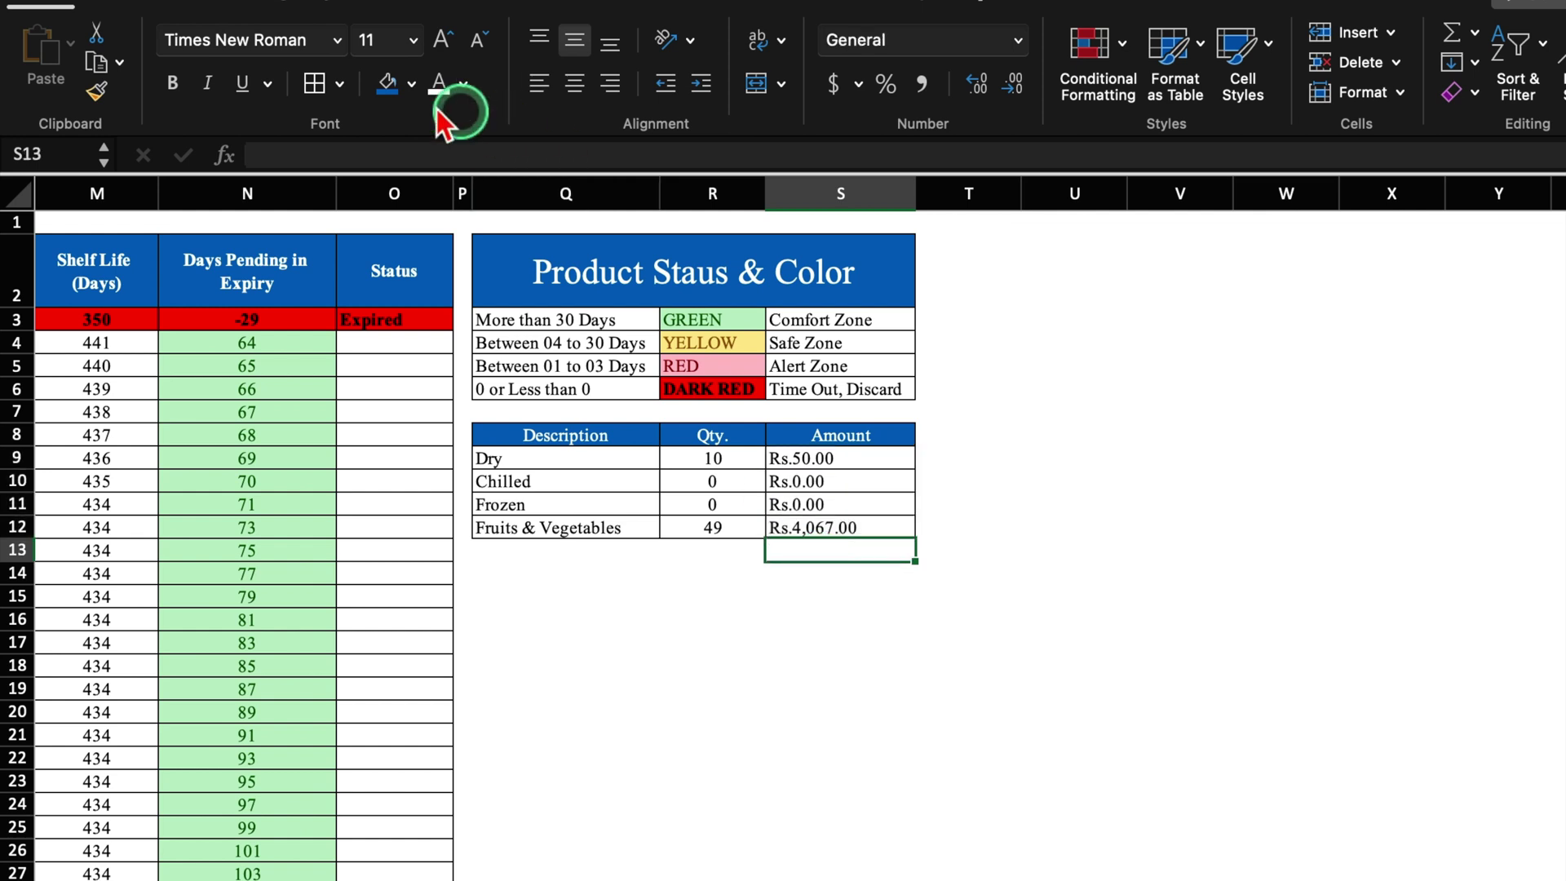
pyautogui.click(390, 84)
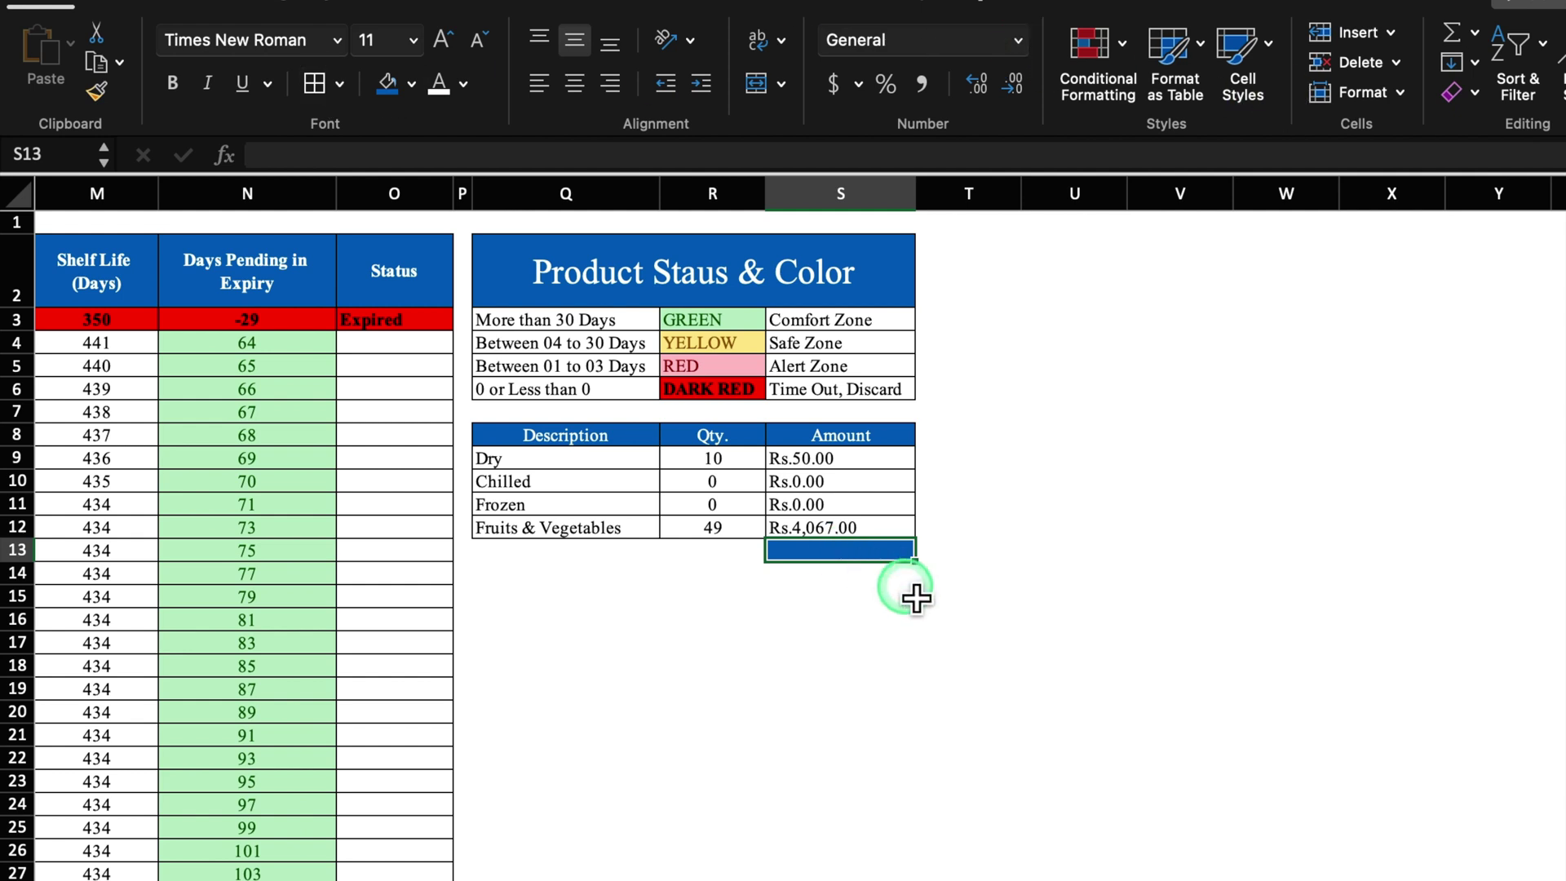
pyautogui.write('=sum')
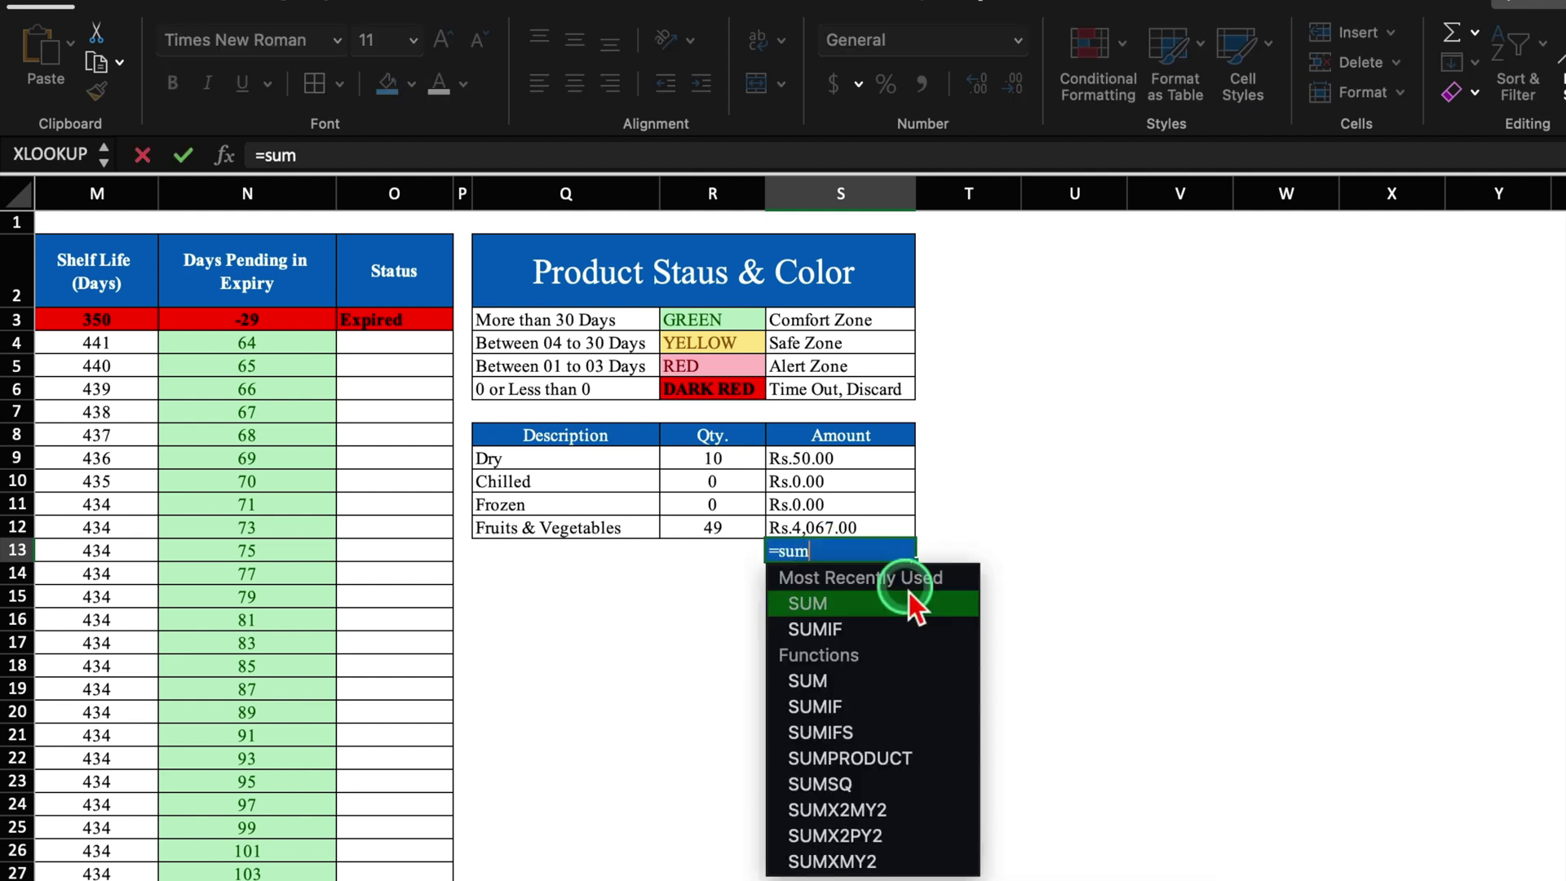
pyautogui.doubleClick(913, 605)
pyautogui.moveTo(854, 461); pyautogui.dragTo(855, 538)
pyautogui.write(')')
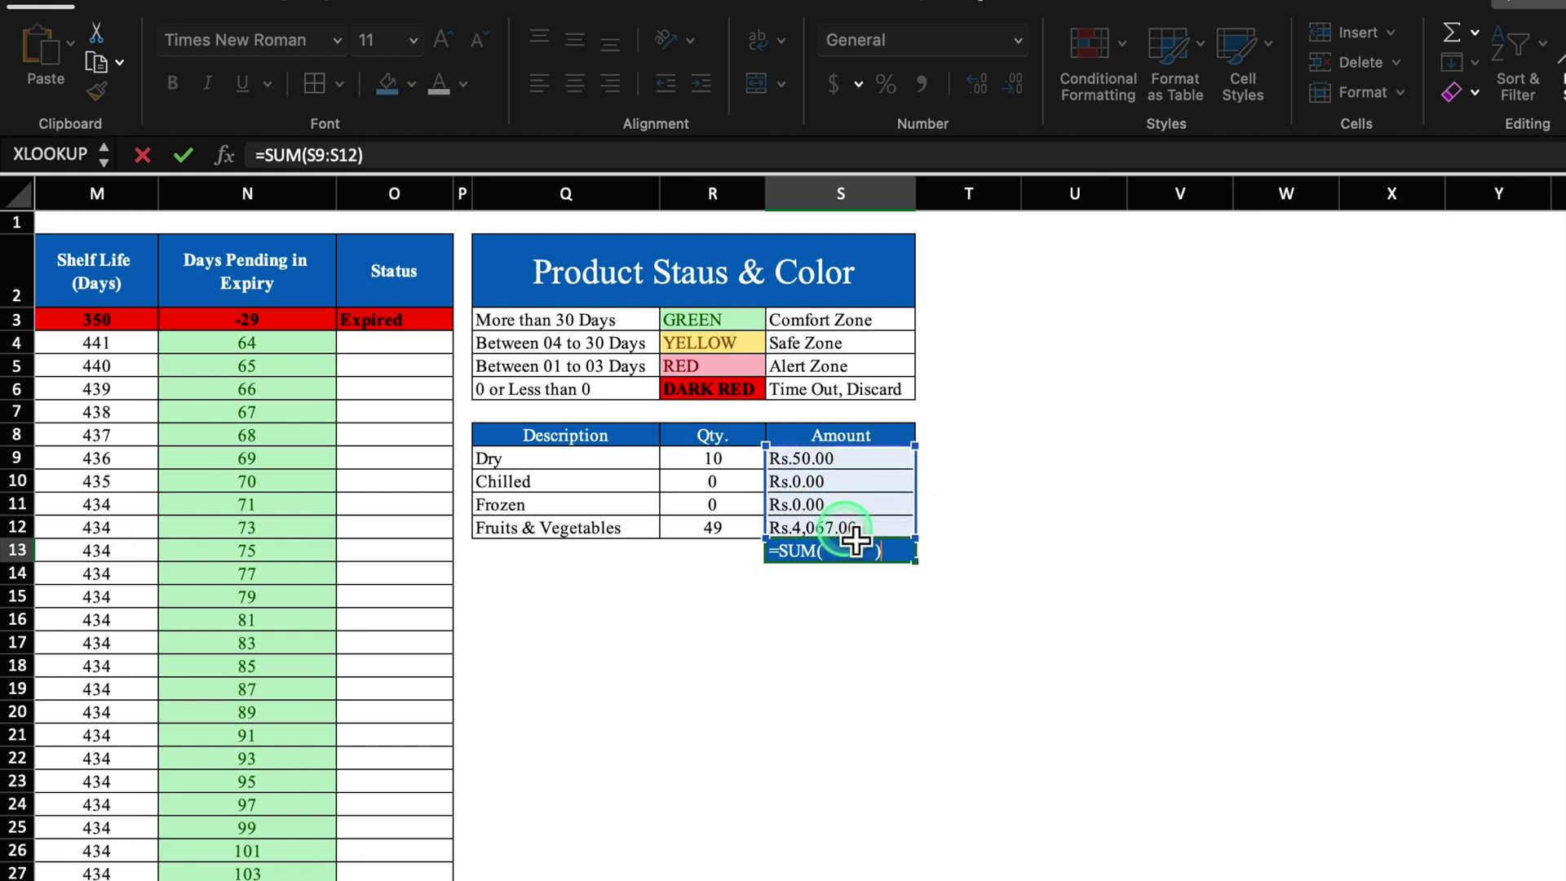
pyautogui.press('Return')
pyautogui.click(854, 551)
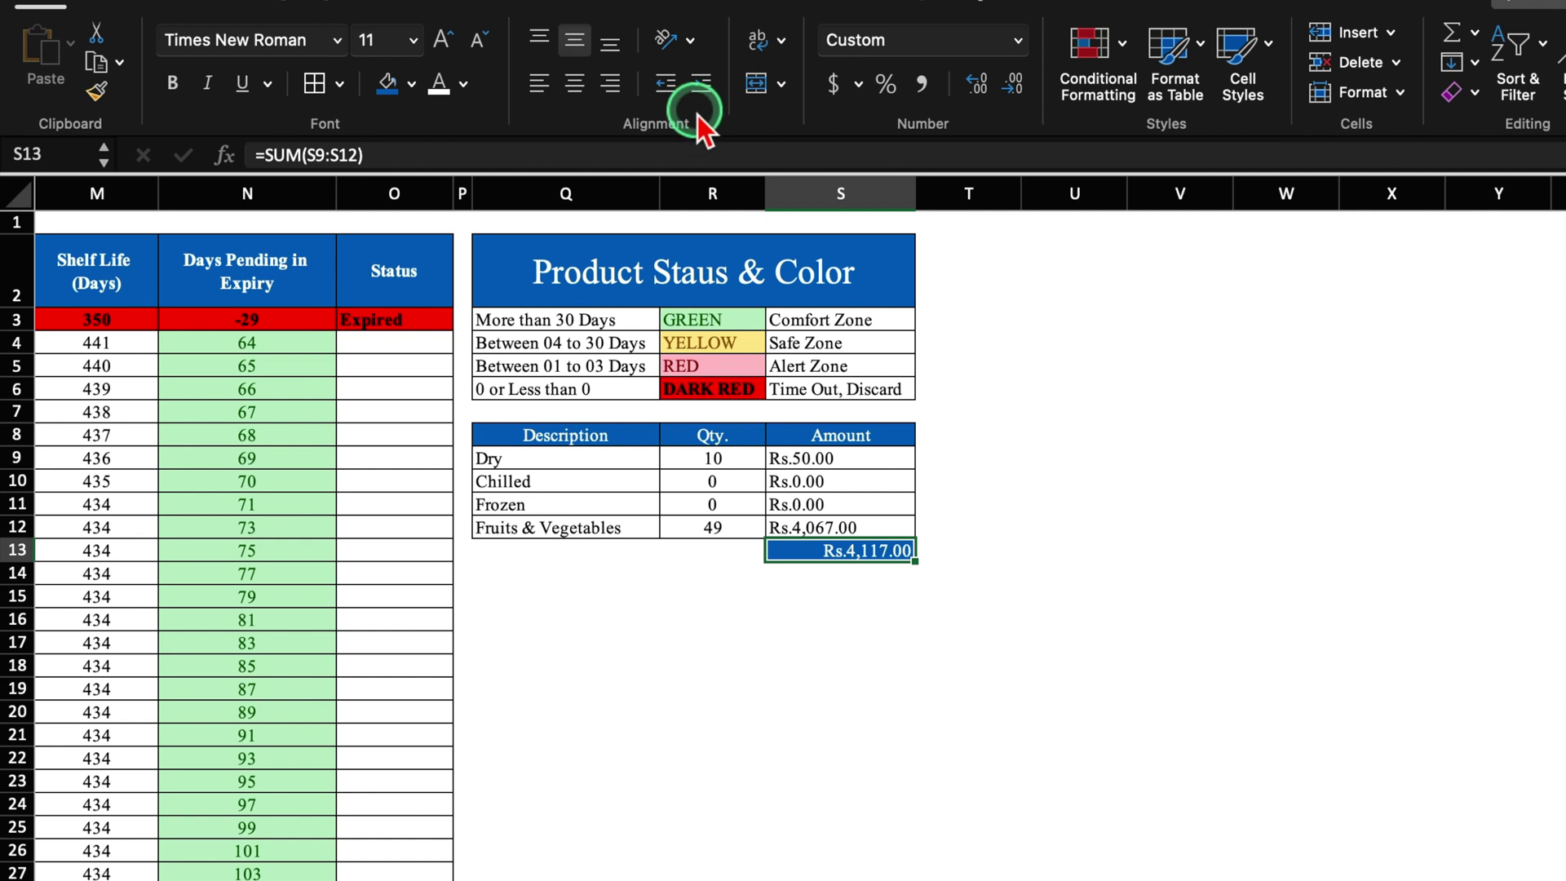
pyautogui.click(539, 82)
# Merge and centre Q13:R13 and enter the label Total Amount.
pyautogui.click(632, 560)
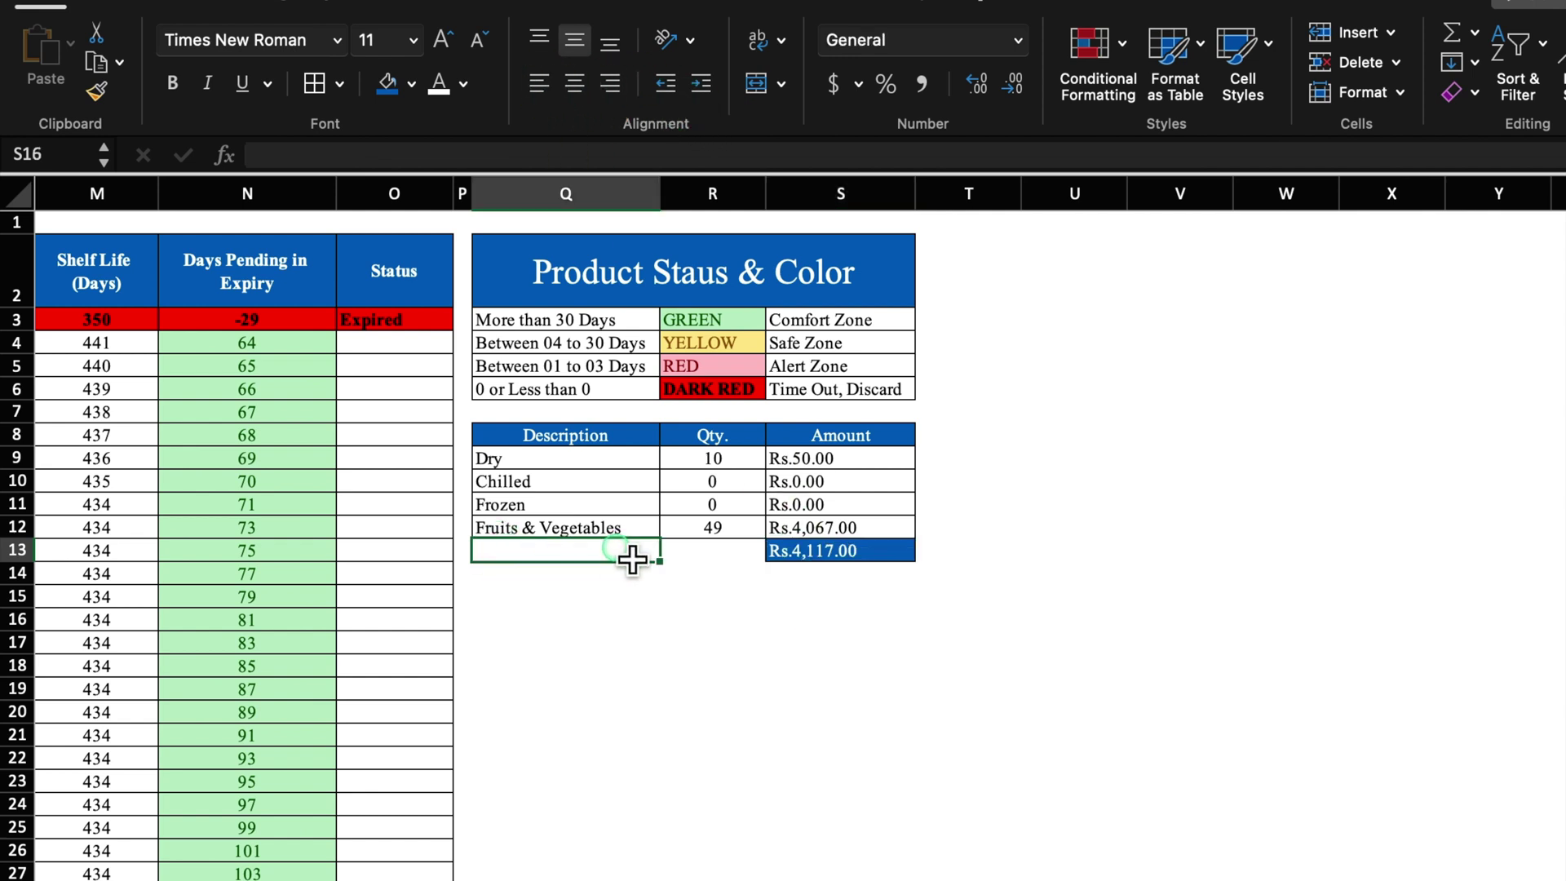
pyautogui.moveTo(633, 560); pyautogui.dragTo(711, 558)
pyautogui.click(756, 83)
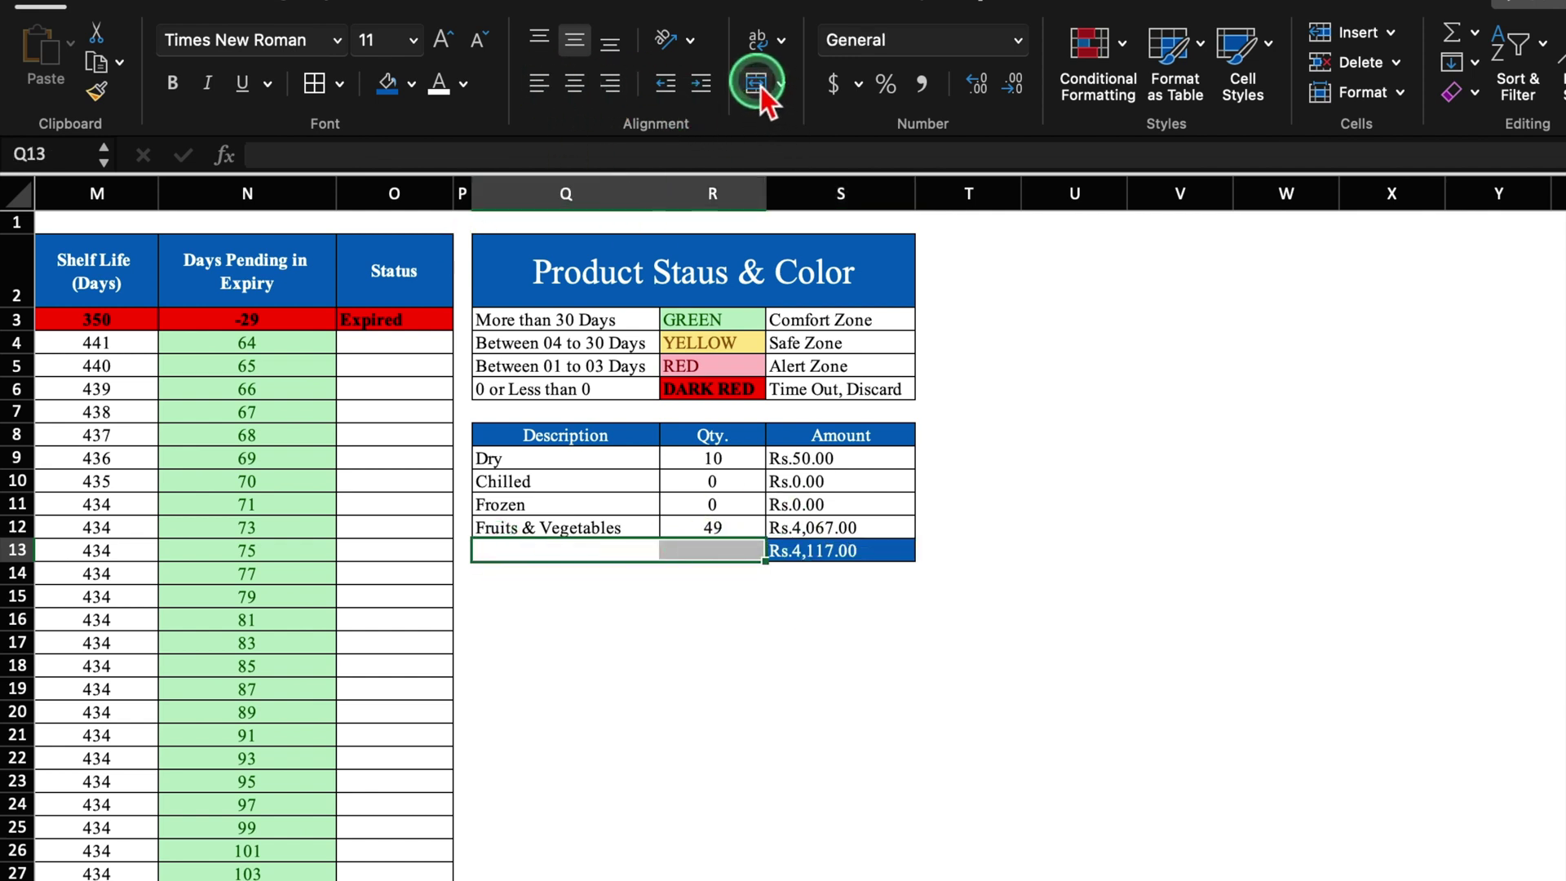
pyautogui.write('Total Amount')
# Format the Total Amount label in bold blue text and add a border around the merged cell.
pyautogui.click(462, 82)
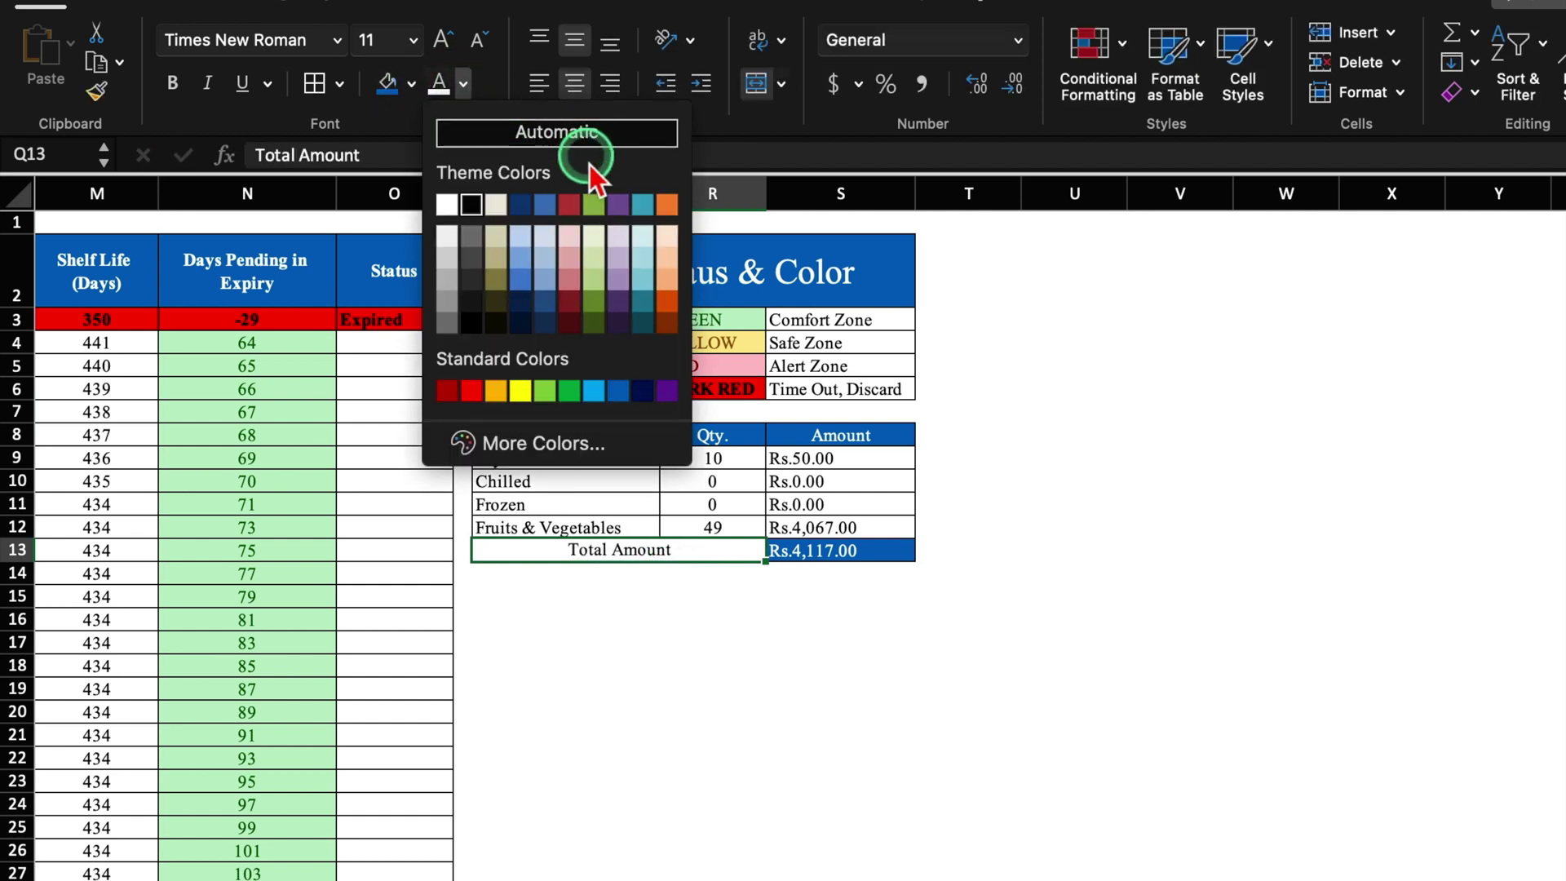
pyautogui.click(526, 204)
pyautogui.click(173, 82)
pyautogui.click(804, 757)
pyautogui.hscroll(-1, 804, 757)
pyautogui.click(786, 548)
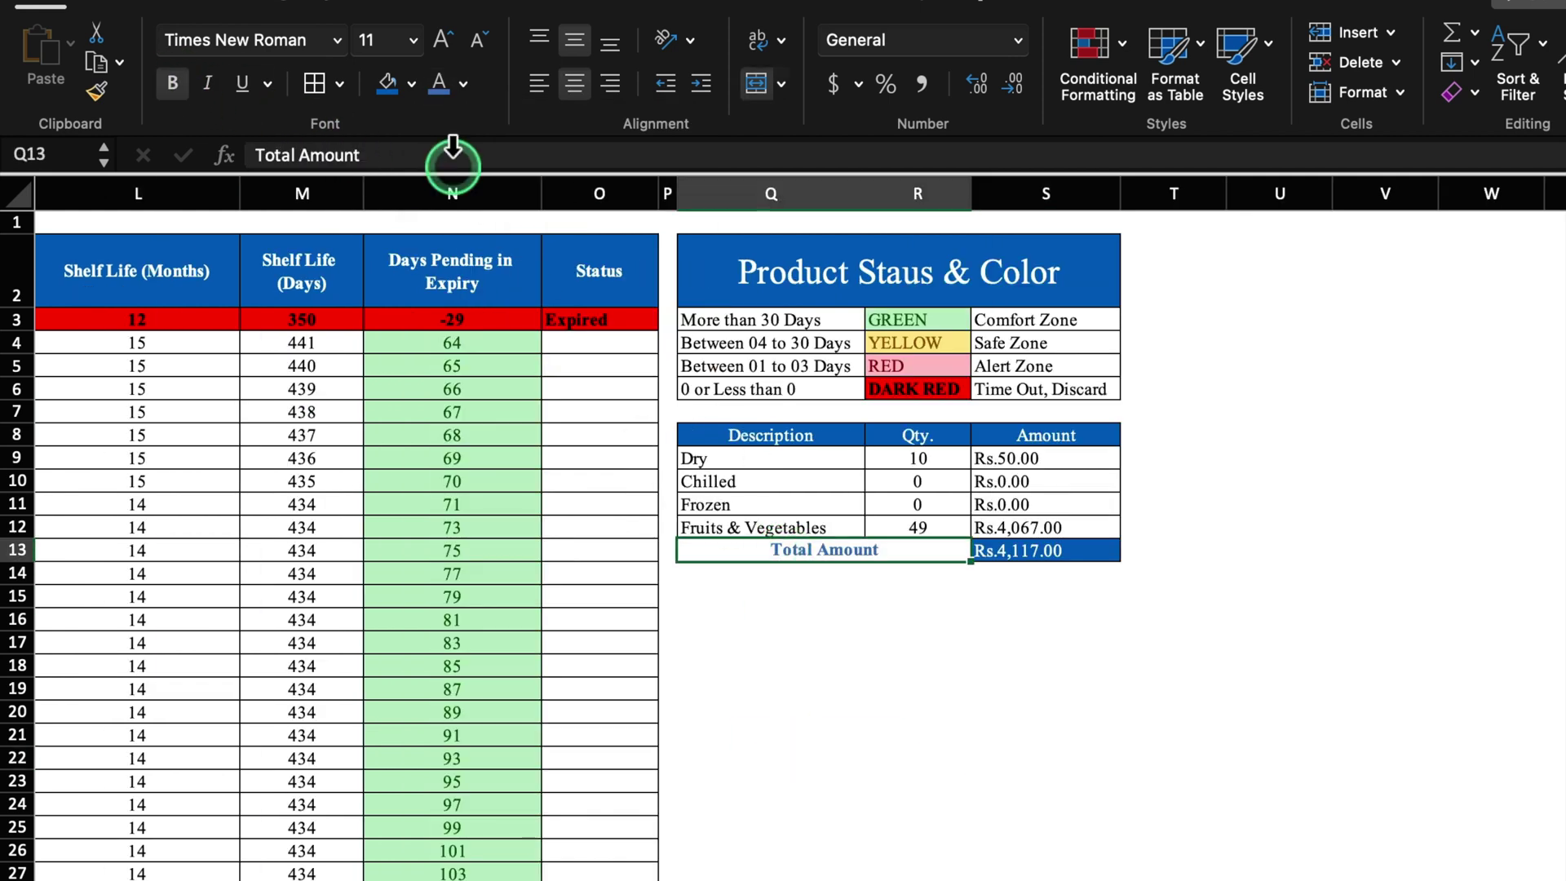
pyautogui.click(315, 82)
pyautogui.click(1052, 691)
# Convert the stock data range $B$2:$O$52 into a table with headers.
pyautogui.hscroll(-1, 1052, 692)
pyautogui.hscroll(-10, 203, 383)
pyautogui.click(204, 384)
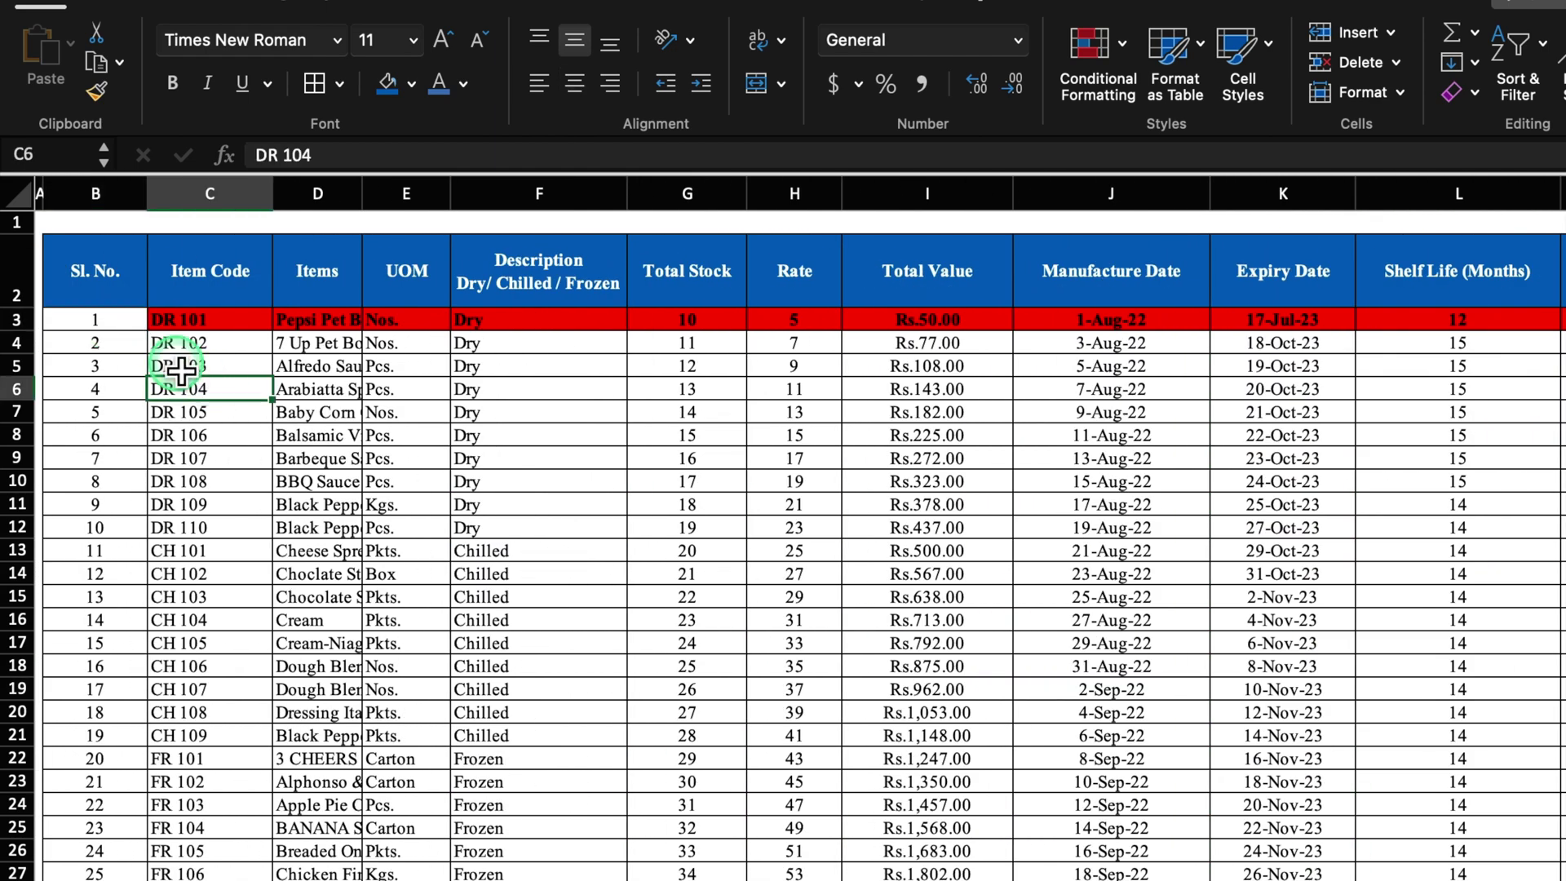
pyautogui.click(114, 323)
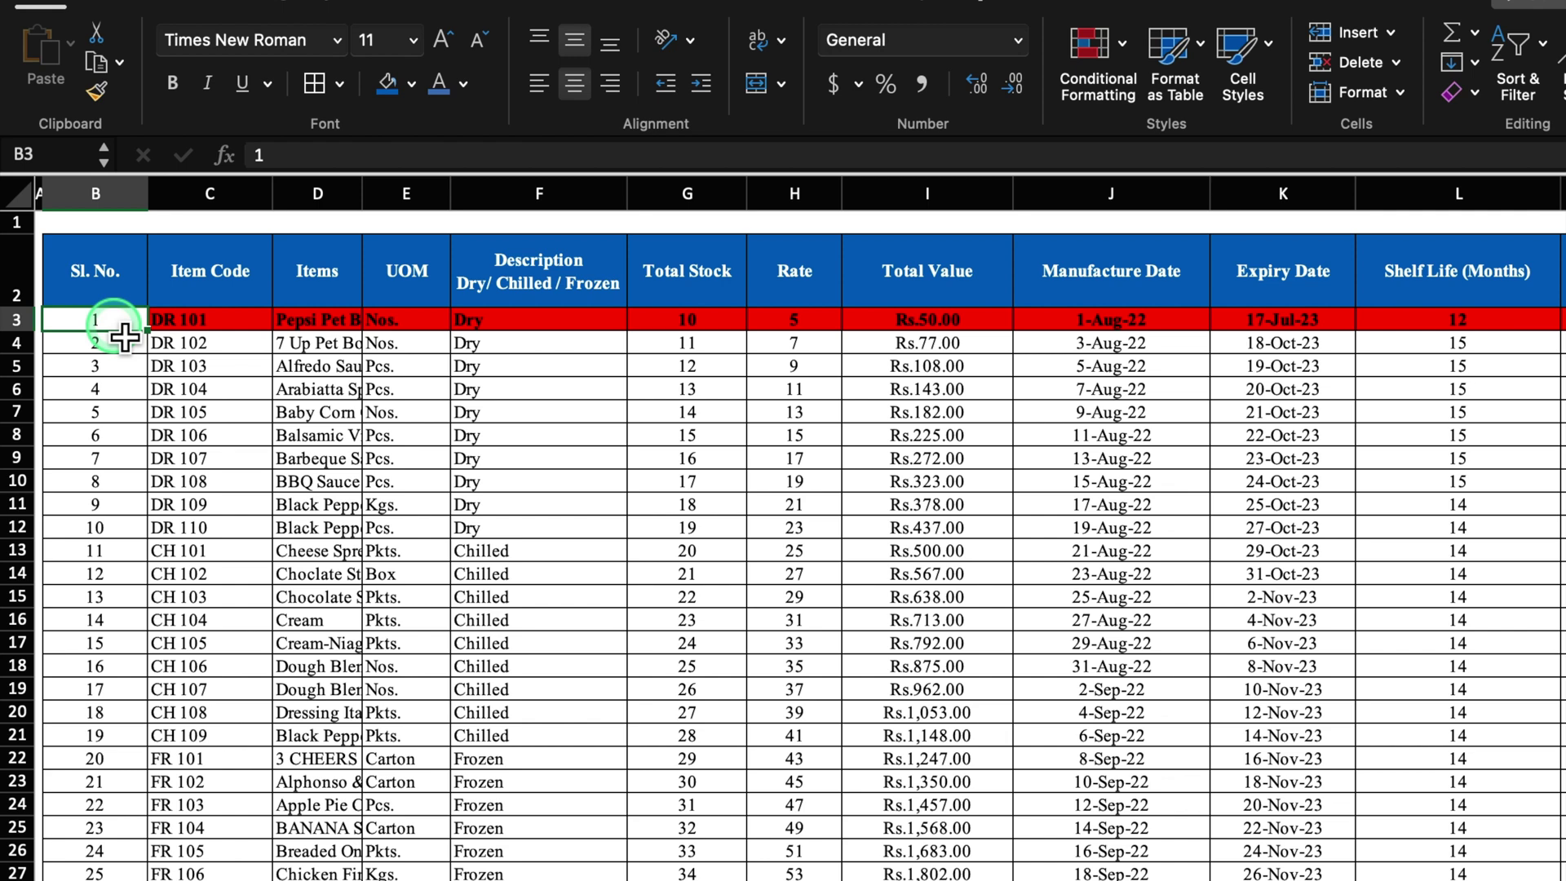
pyautogui.press('super+a')
pyautogui.hscroll(4, 122, 332)
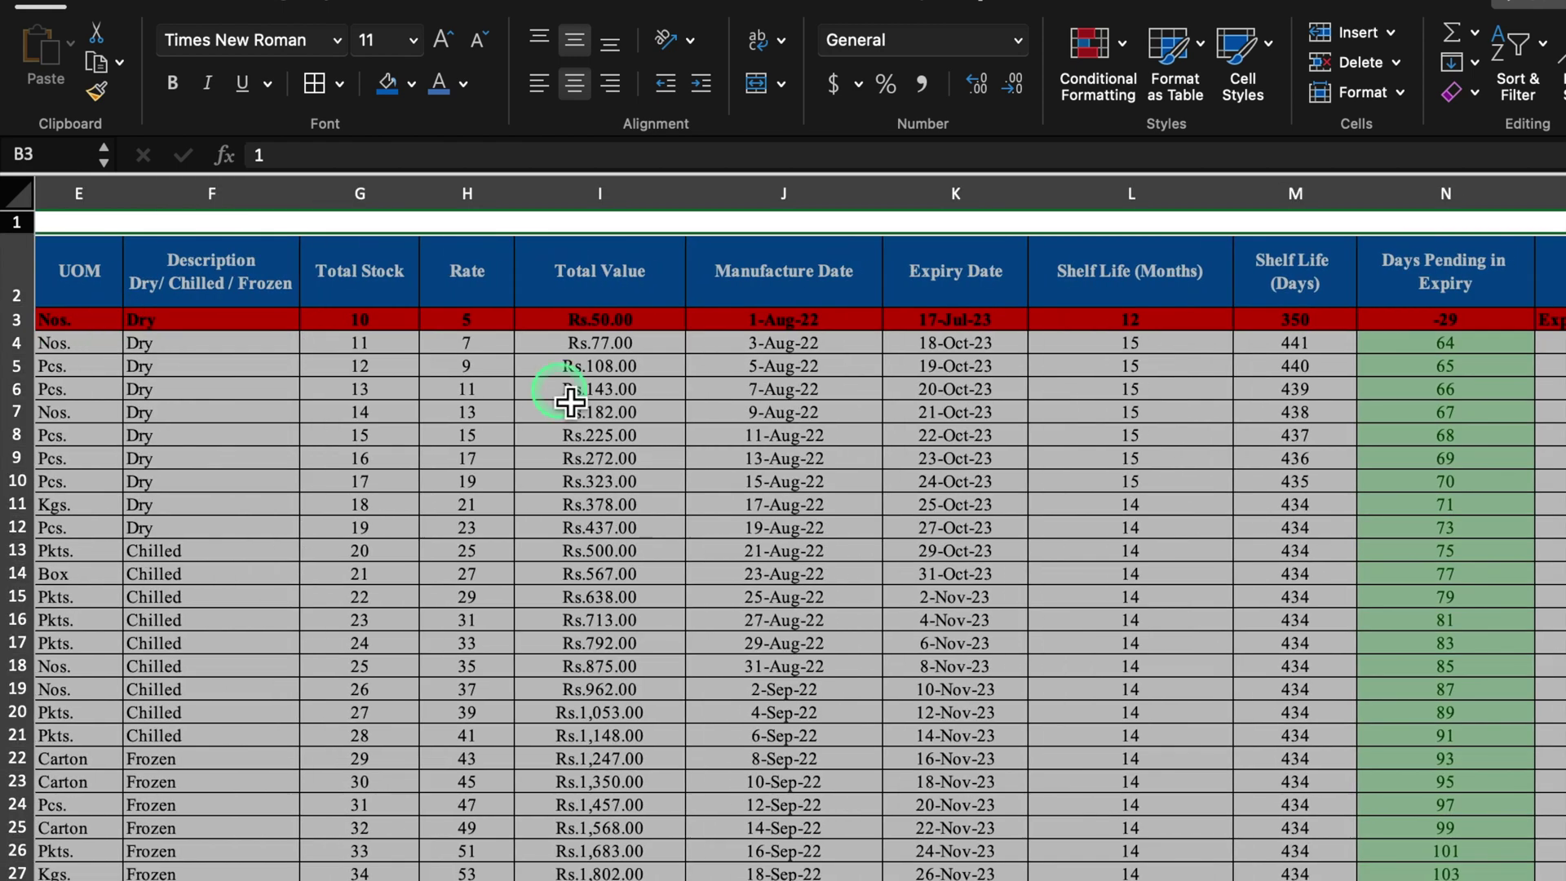
pyautogui.press('super+t')
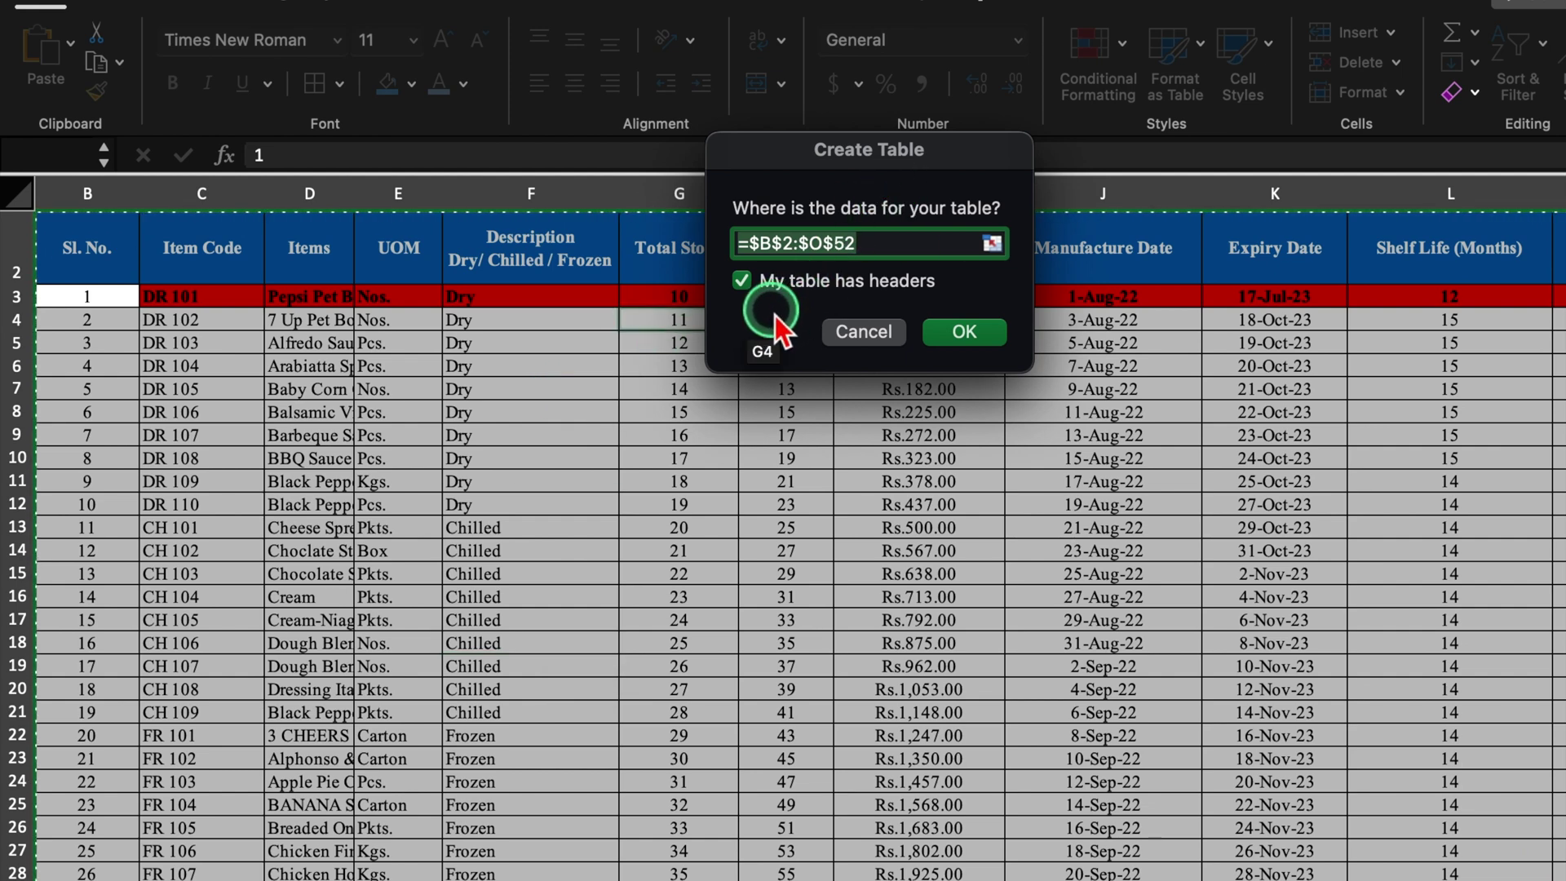
pyautogui.click(986, 331)
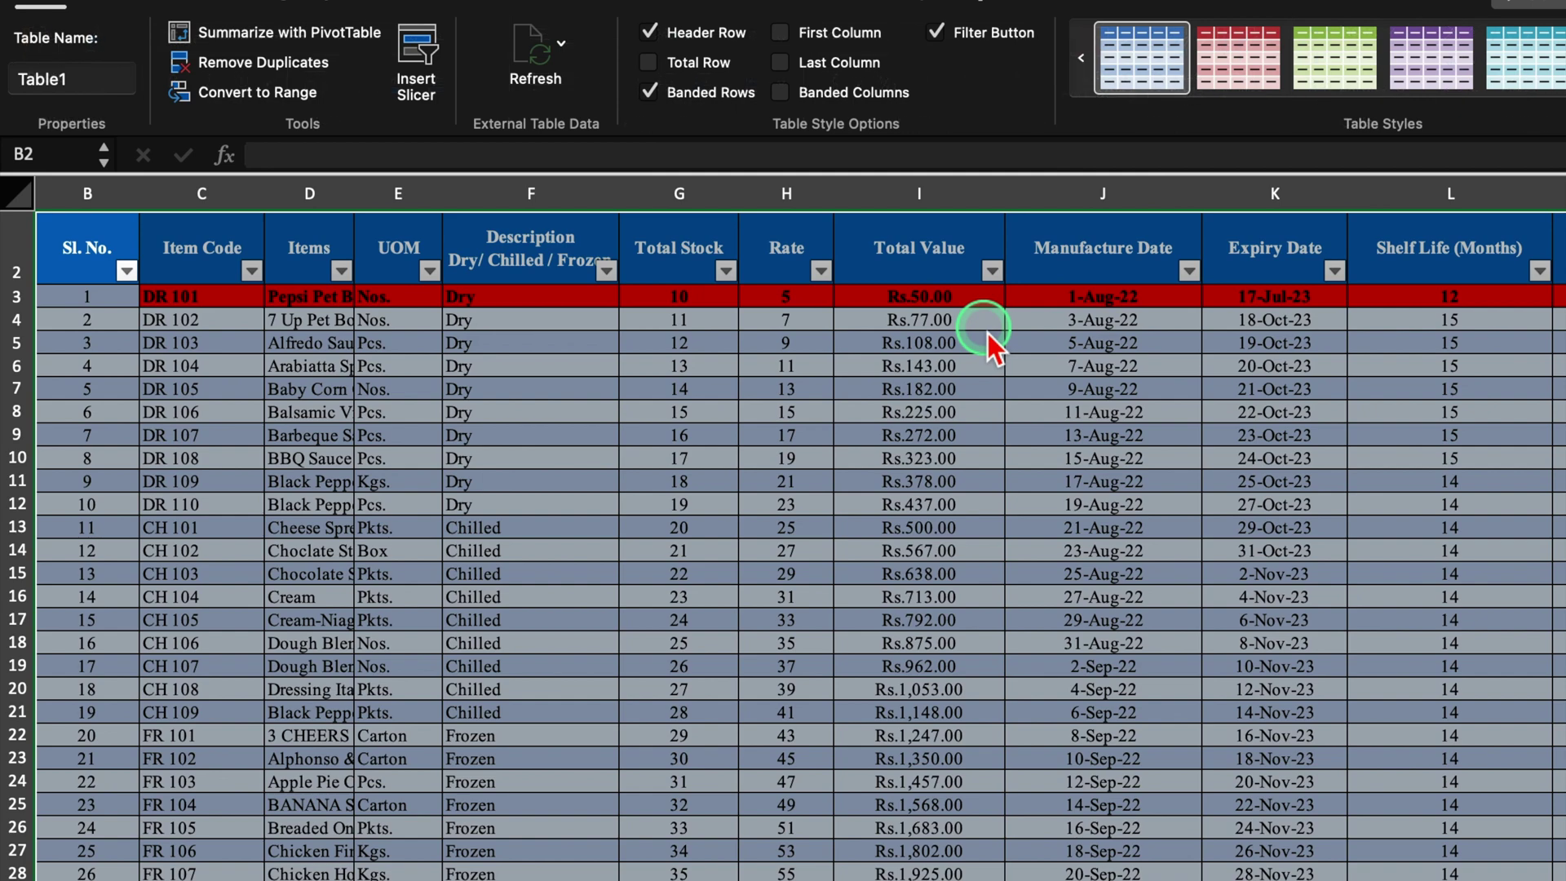
# Switch the stock table to the plain light style without banding colour and turn off its filter buttons.
pyautogui.click(1390, 104)
pyautogui.click(1184, 211)
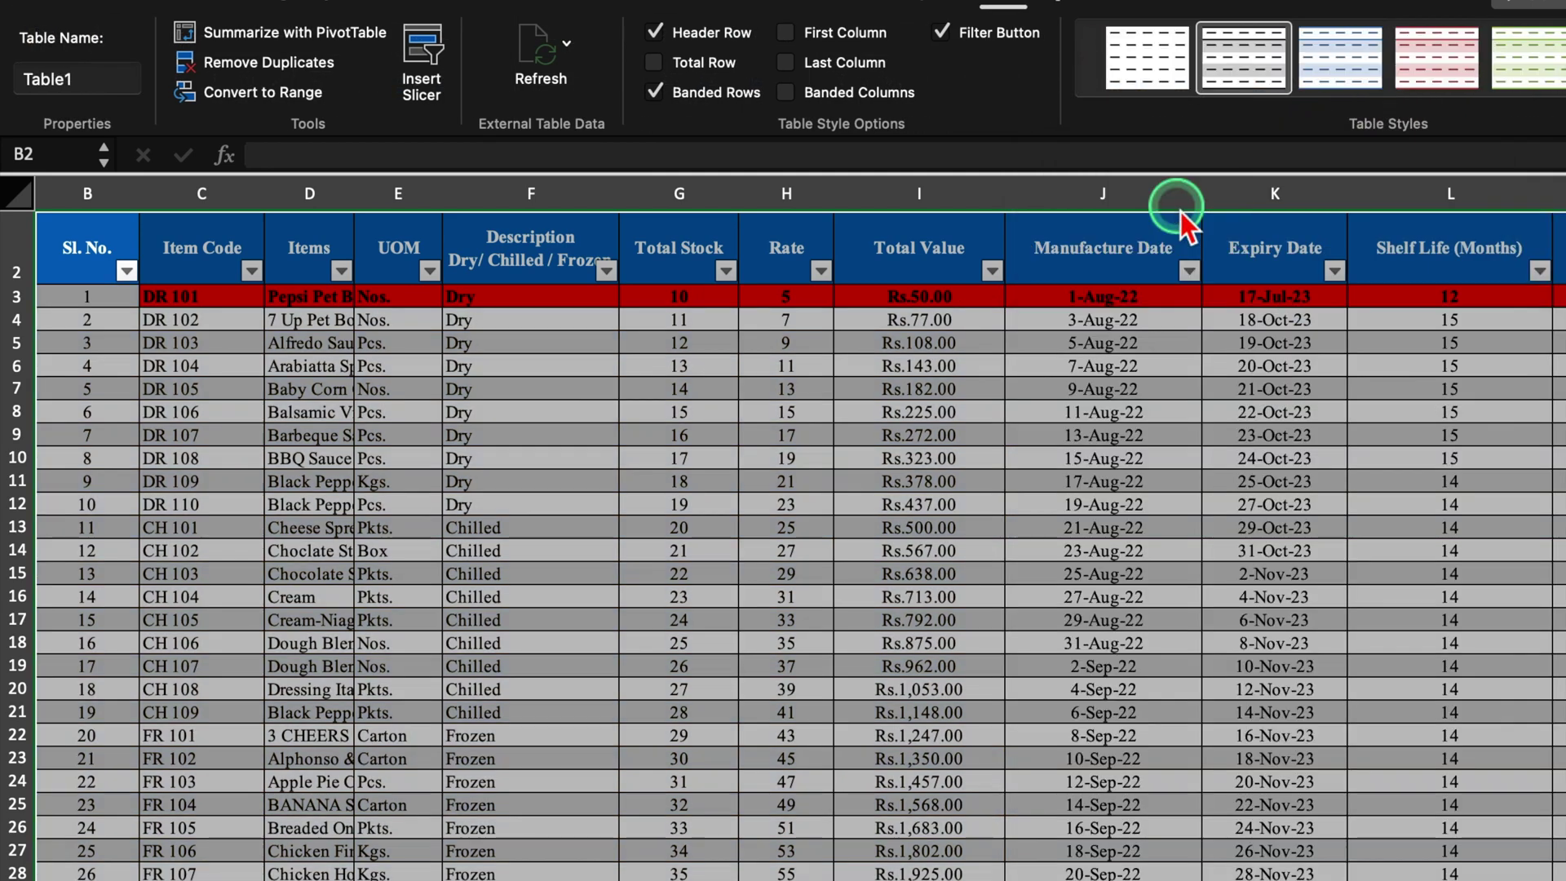
pyautogui.click(940, 33)
pyautogui.click(958, 575)
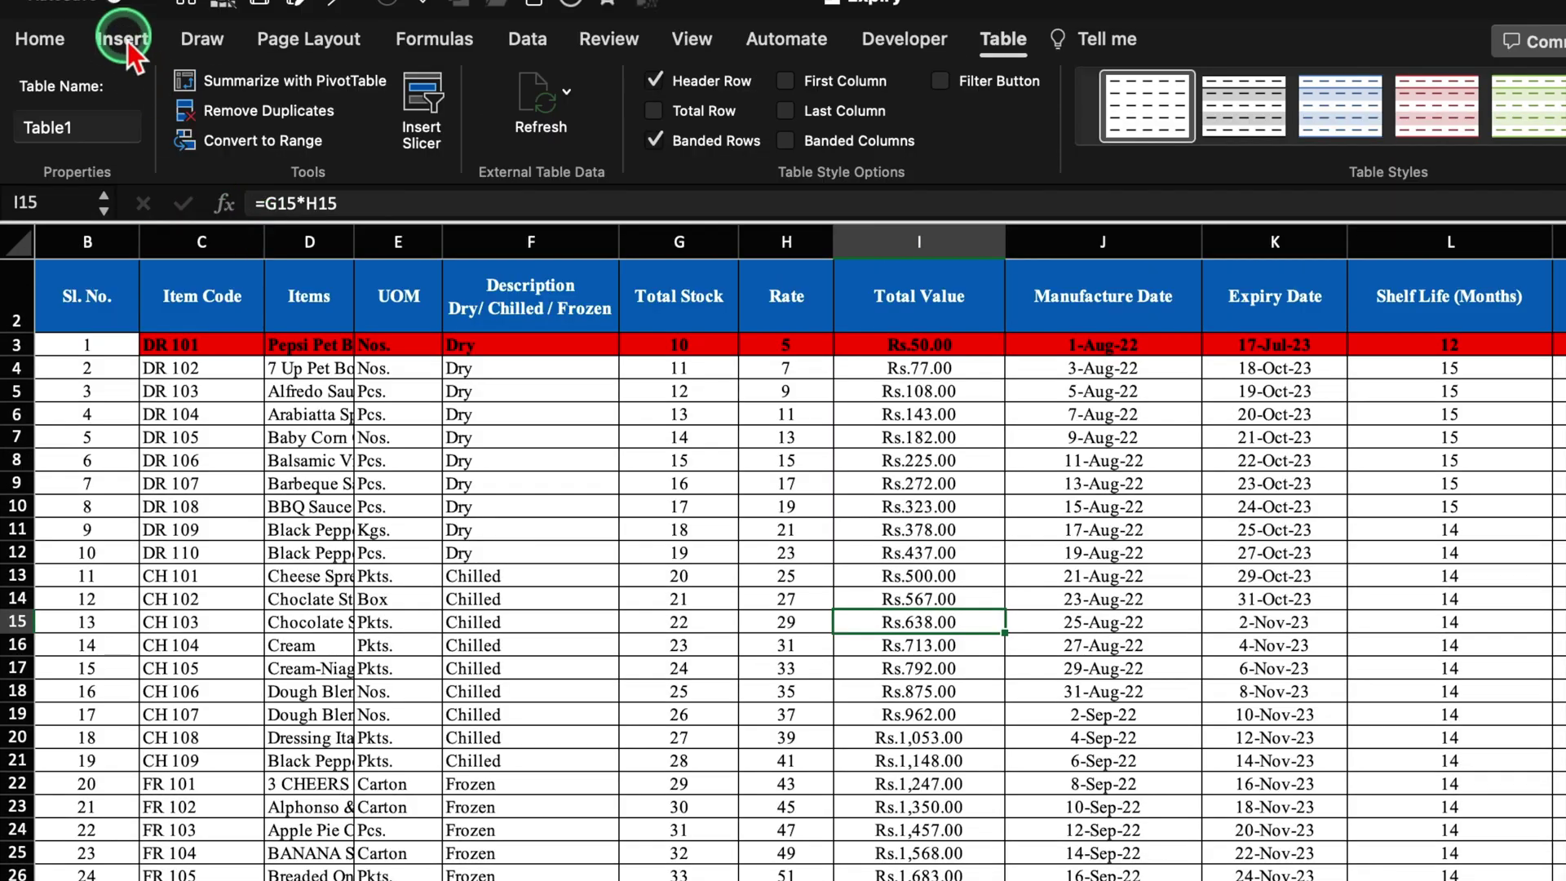
# Start inserting slicers for the stock table and choose the Status field.
pyautogui.click(124, 39)
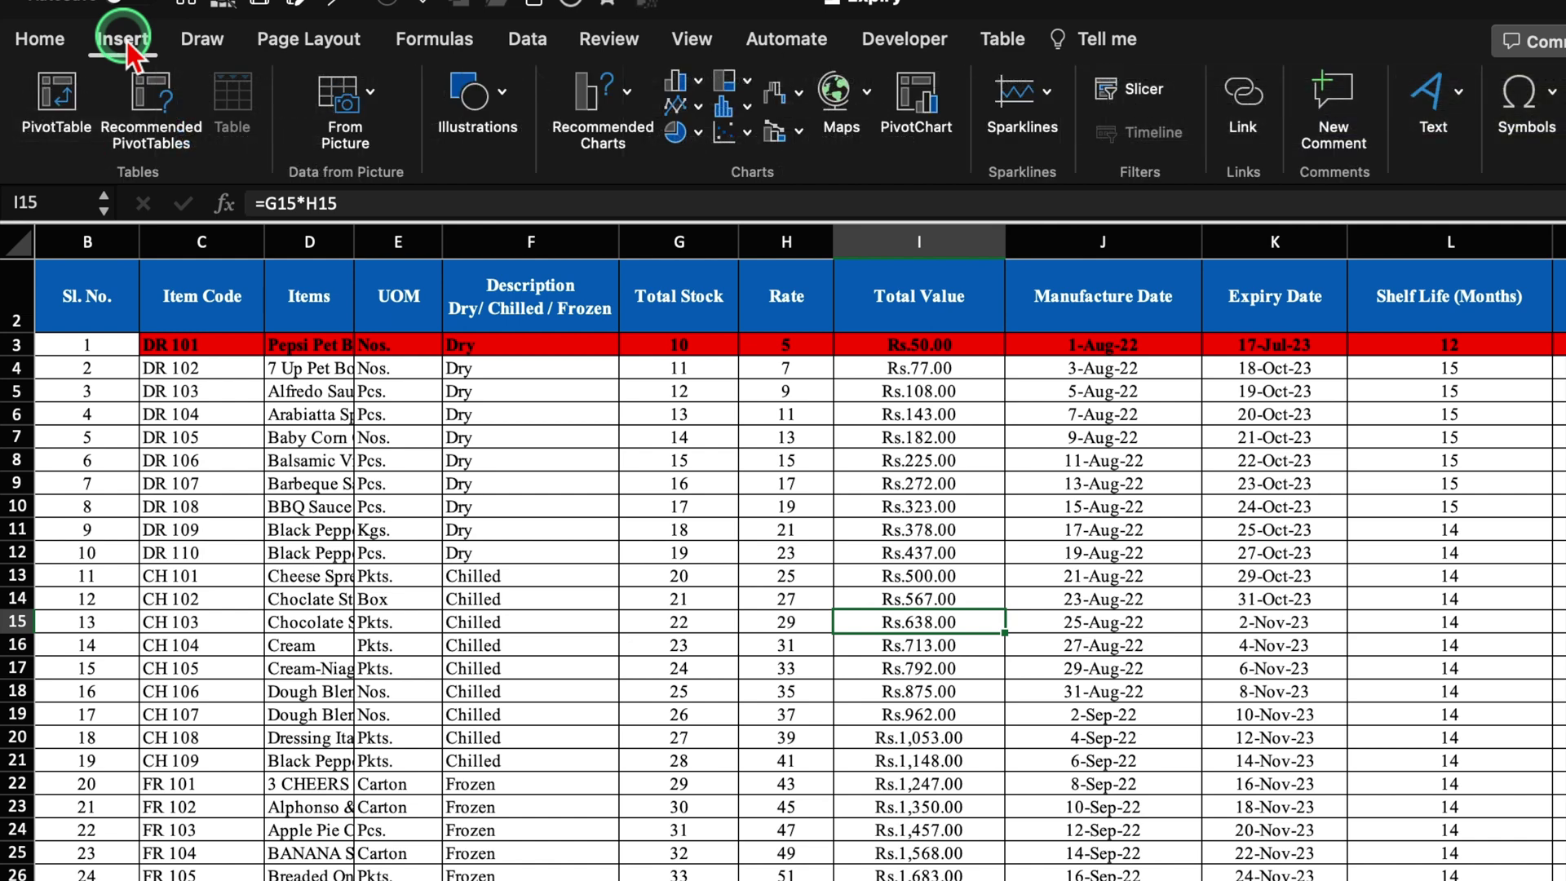
pyautogui.click(1138, 91)
pyautogui.click(817, 248)
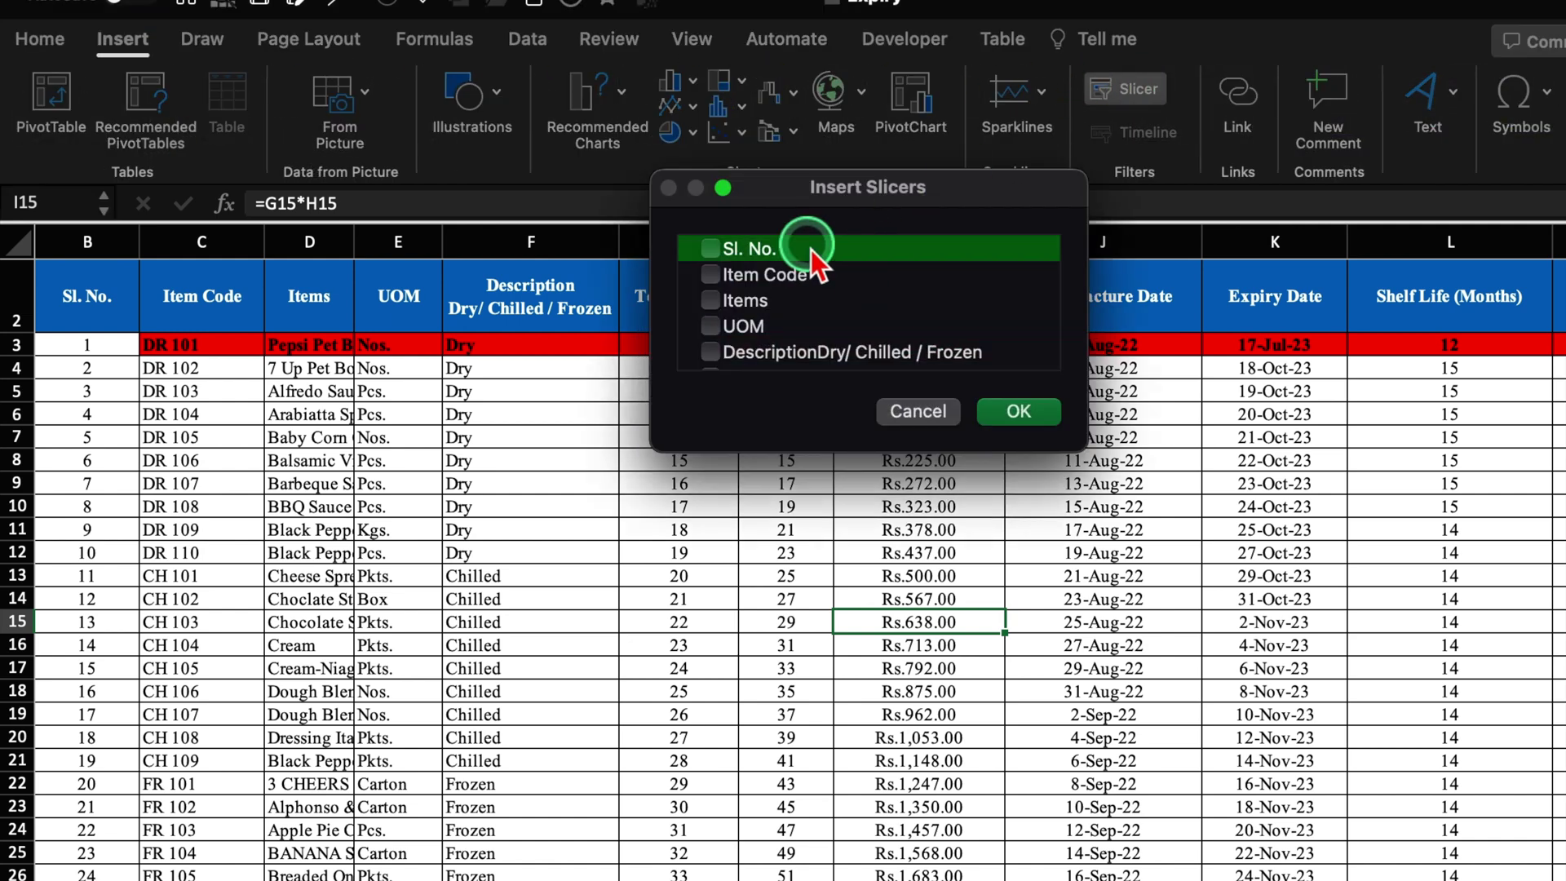
pyautogui.press('Down')
pyautogui.press('Down')
pyautogui.press('Down')
pyautogui.press('Down')
pyautogui.press('Down')
pyautogui.press('Down')
pyautogui.press('Down')
pyautogui.scroll(-3, 808, 249)
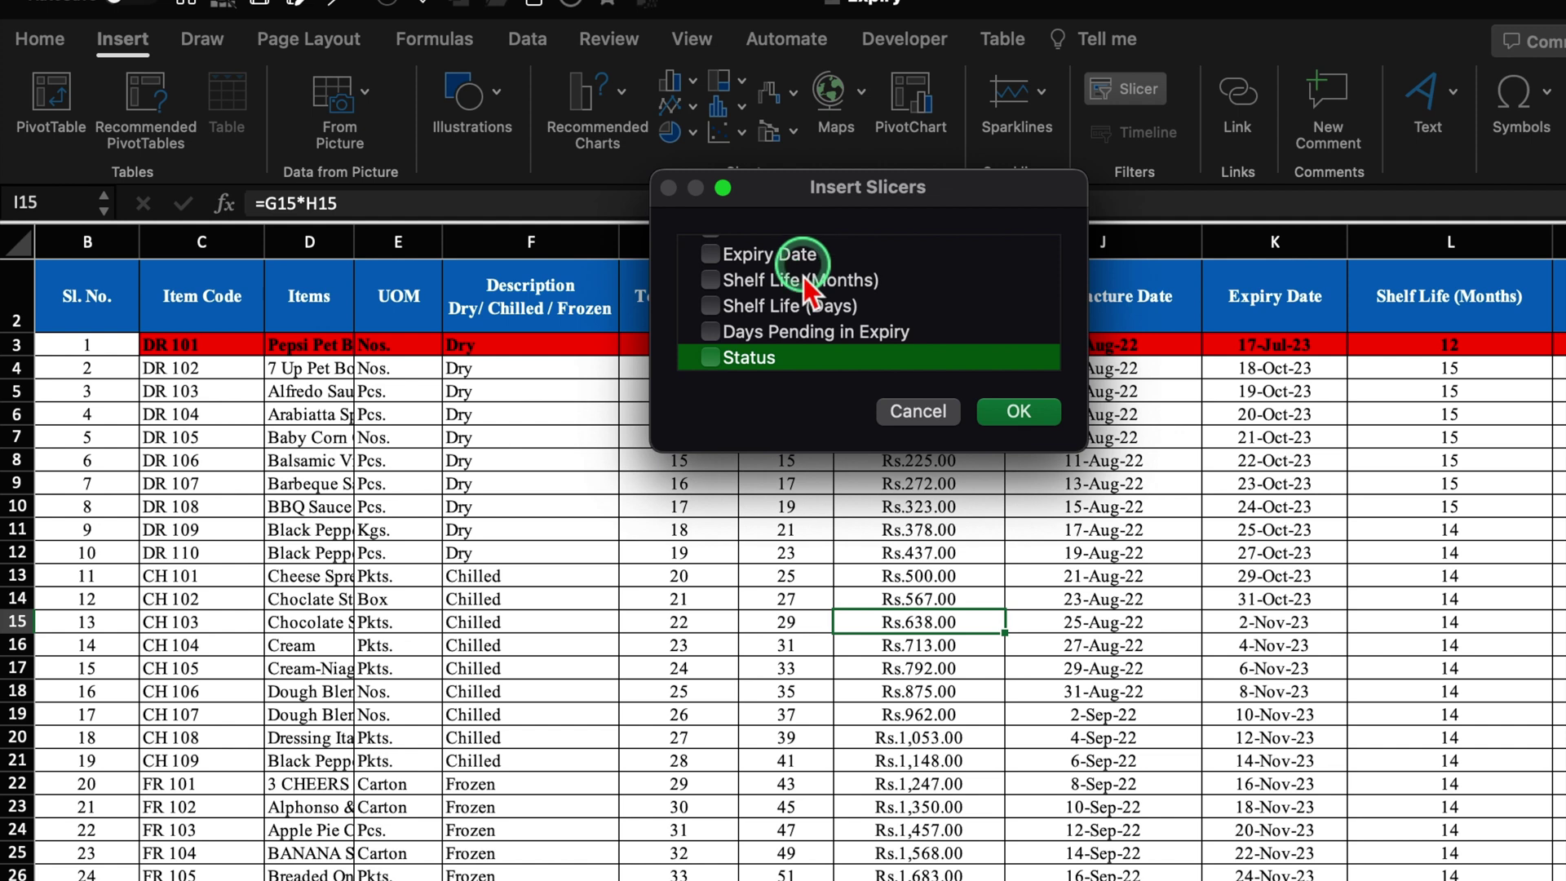
pyautogui.click(722, 359)
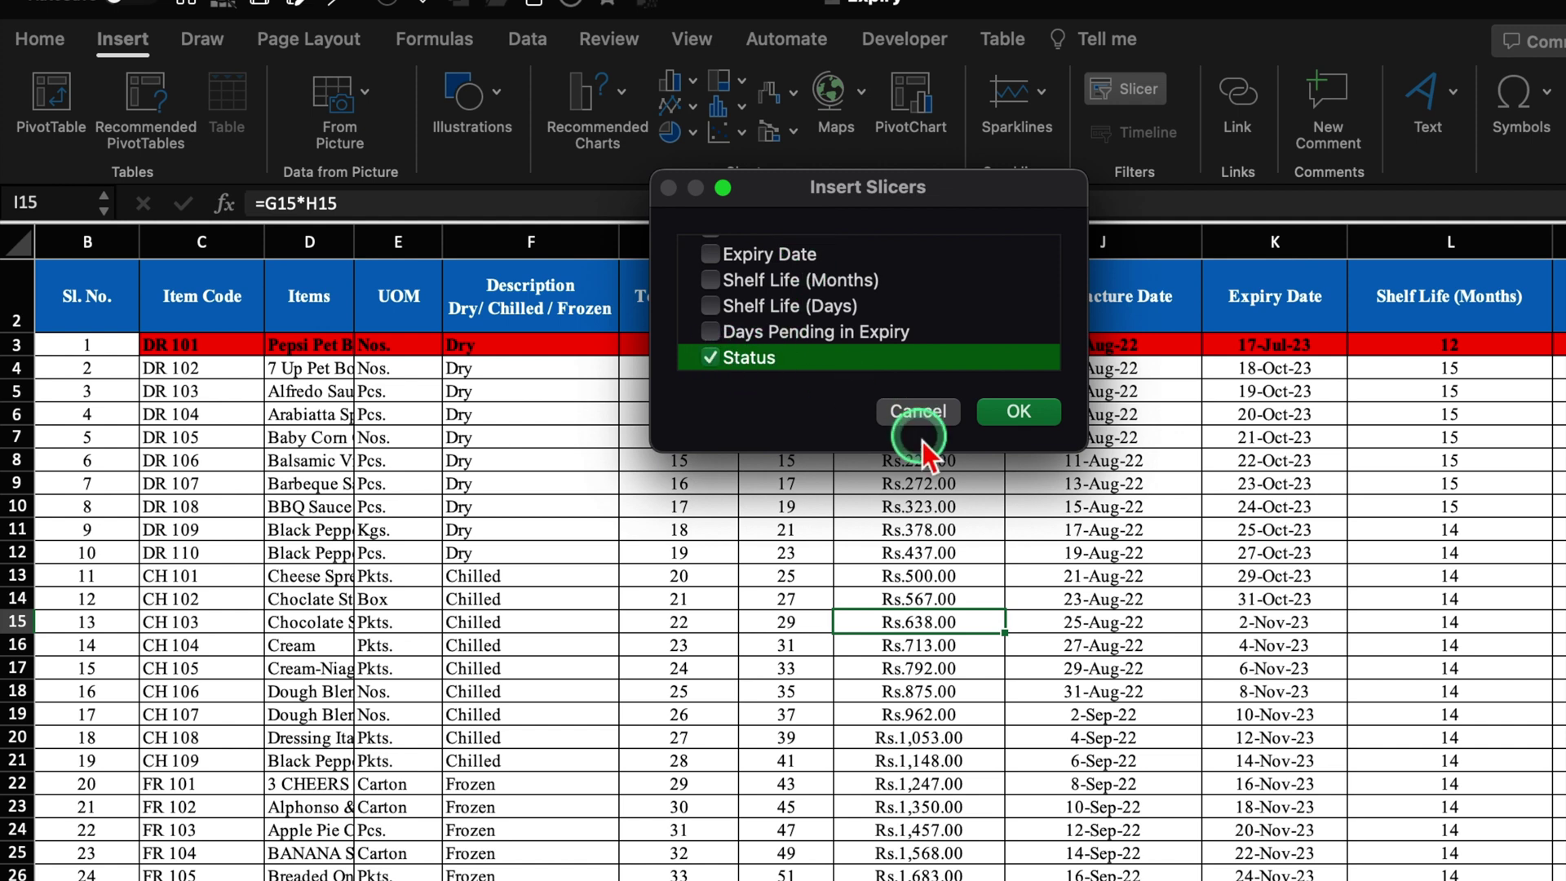
# Add the Description Dry/ Chilled / Frozen field to the slicer selection and insert both slicers.
pyautogui.press('Up')
pyautogui.press('Up')
pyautogui.press('Up')
pyautogui.press('Up')
pyautogui.press('Up')
pyautogui.press('Up')
pyautogui.press('Up')
pyautogui.press('Up')
pyautogui.press('Up')
pyautogui.press('Up')
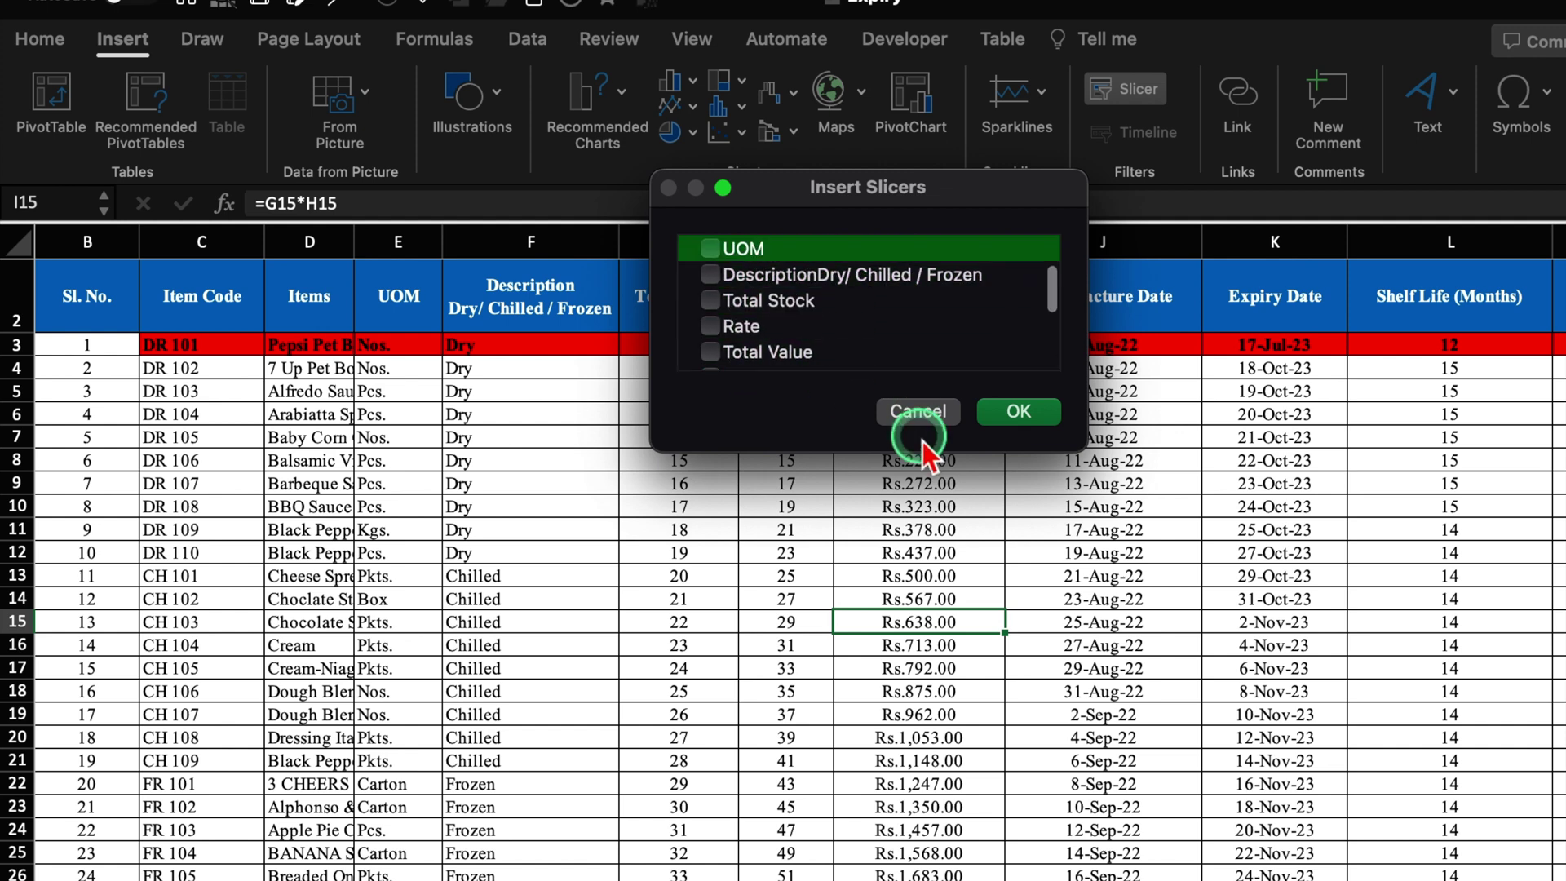
pyautogui.click(785, 276)
pyautogui.click(709, 275)
pyautogui.click(1019, 411)
# Move both slicers across the sheet to the area beside the product status and summary tables.
pyautogui.hscroll(5, 1021, 411)
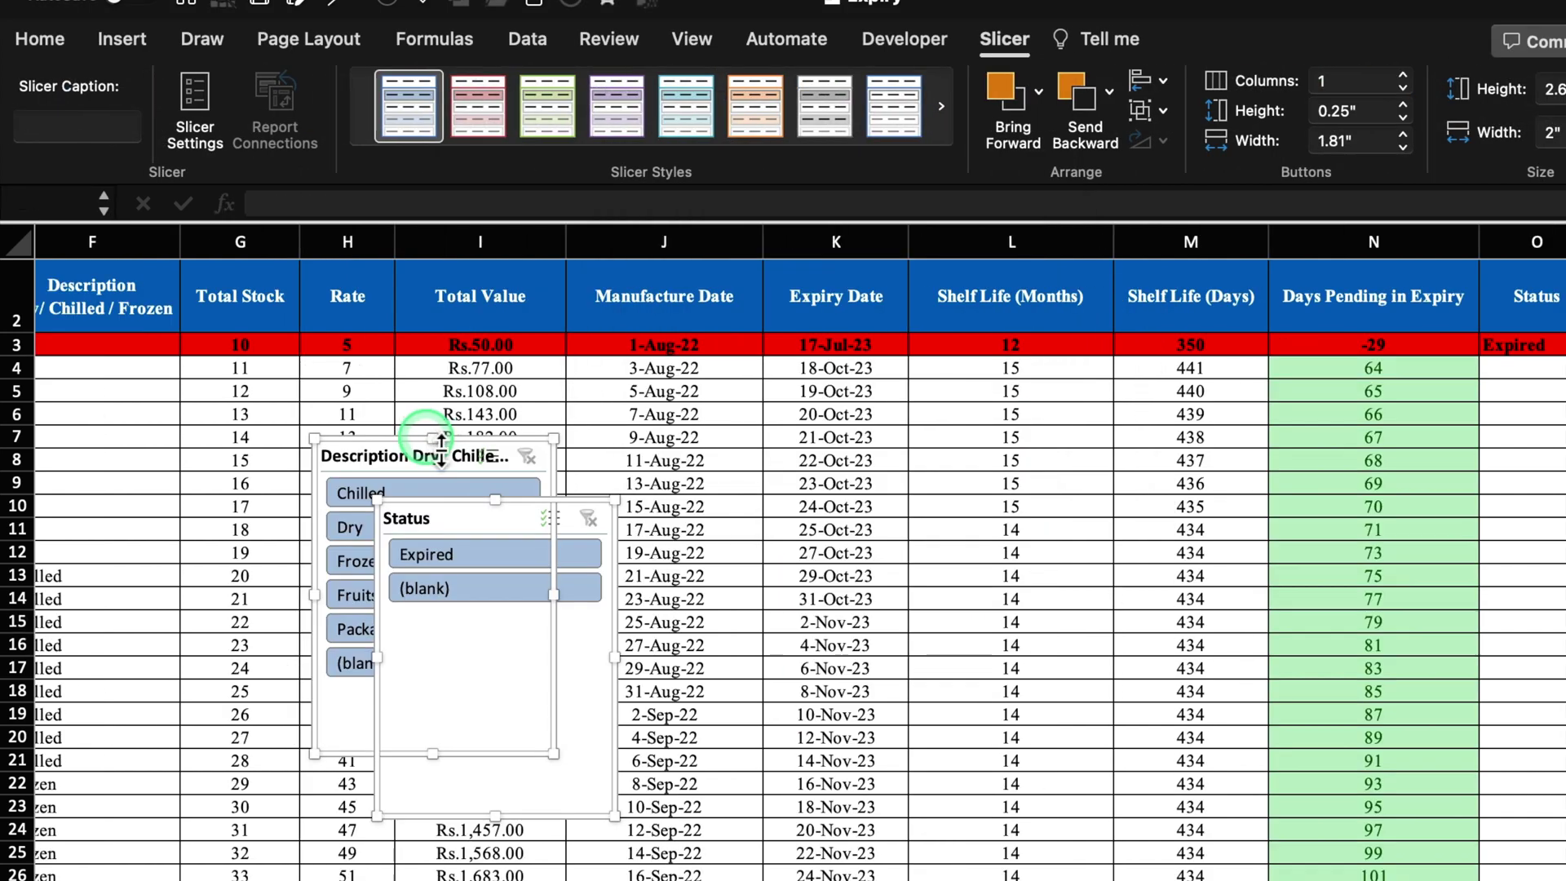
pyautogui.moveTo(424, 454); pyautogui.dragTo(1309, 399)
pyautogui.hscroll(5, 800, 553)
pyautogui.moveTo(1305, 677); pyautogui.dragTo(1511, 675)
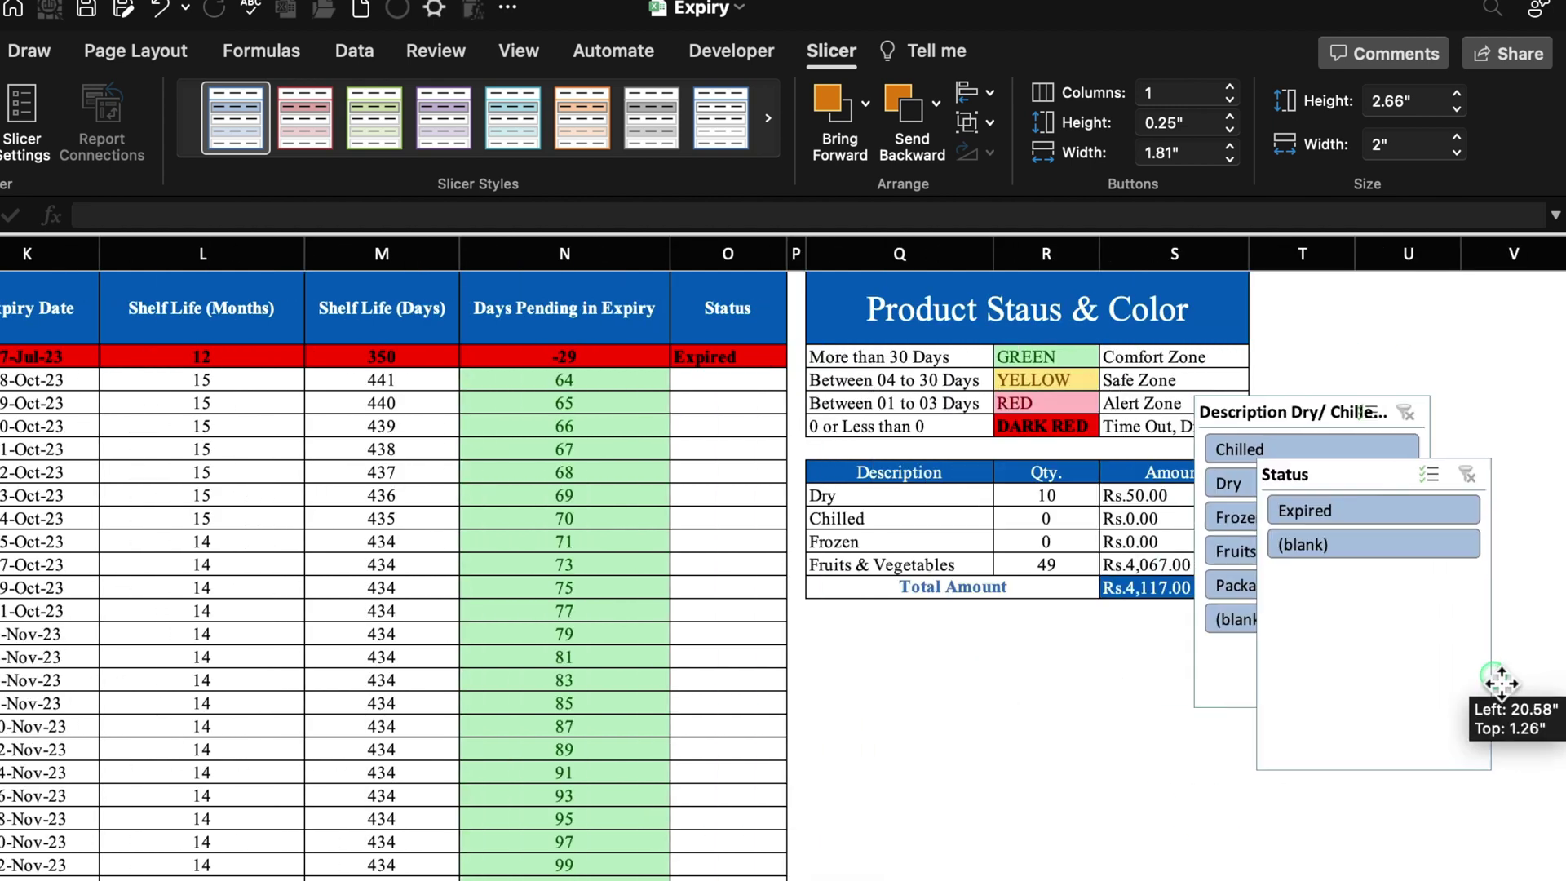
# Shorten the Status slicer to about 0.98" high and place it next to the Product Staus & Color heading.
pyautogui.click(1386, 801)
pyautogui.moveTo(1390, 775); pyautogui.dragTo(1407, 585)
pyautogui.moveTo(1436, 461); pyautogui.dragTo(1423, 282)
# Apply the dark blue slicer style to the Description slicer and the dark red style to the Status slicer.
pyautogui.click(1350, 734)
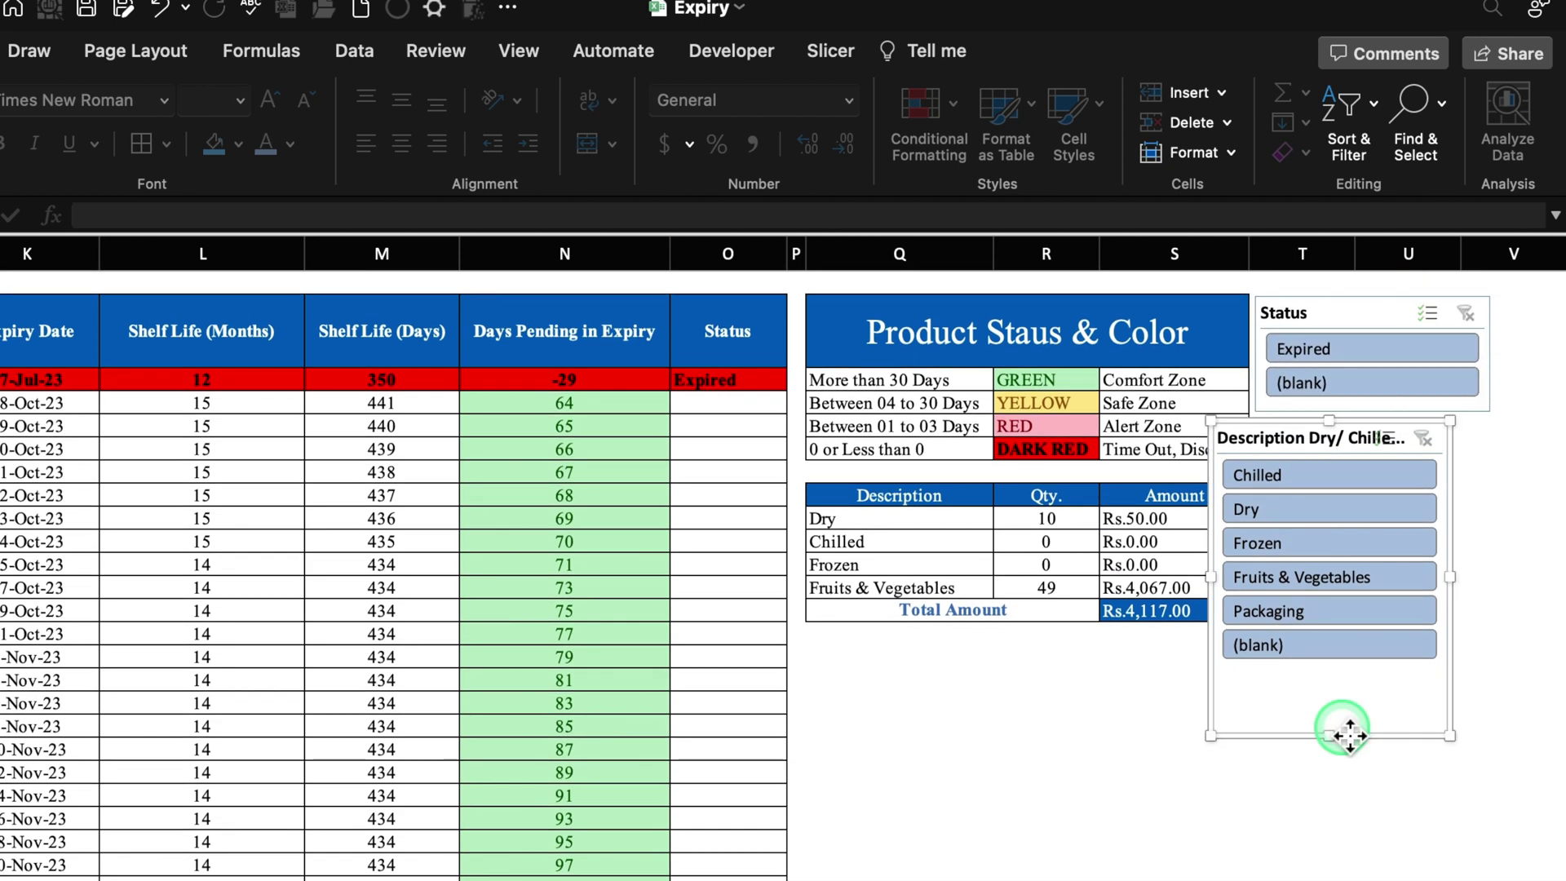
pyautogui.click(829, 53)
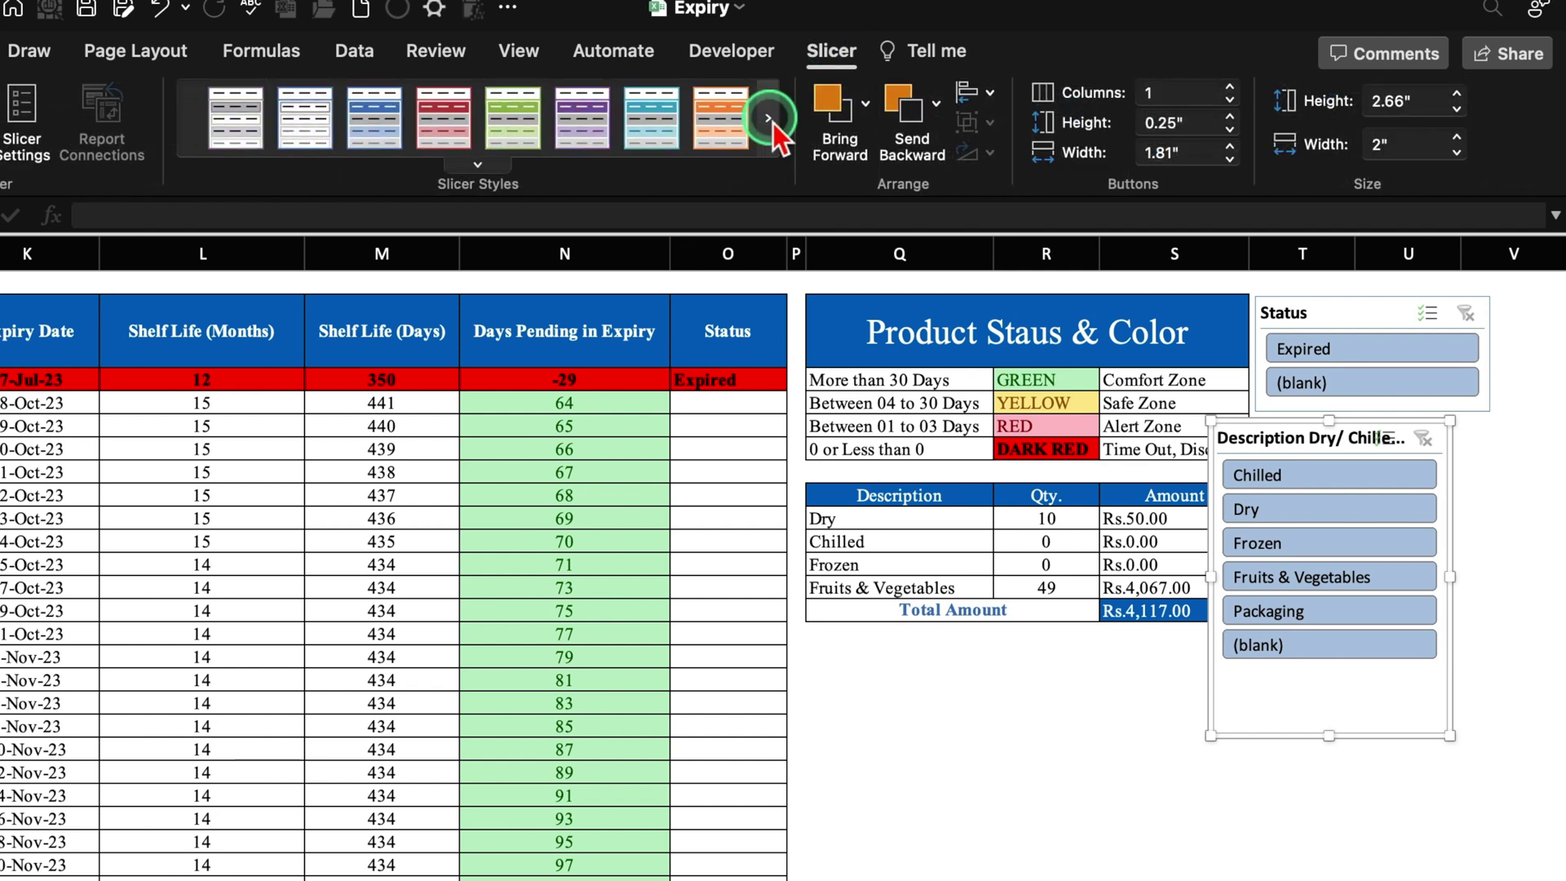
pyautogui.click(769, 118)
pyautogui.click(374, 118)
pyautogui.click(1357, 334)
pyautogui.click(445, 122)
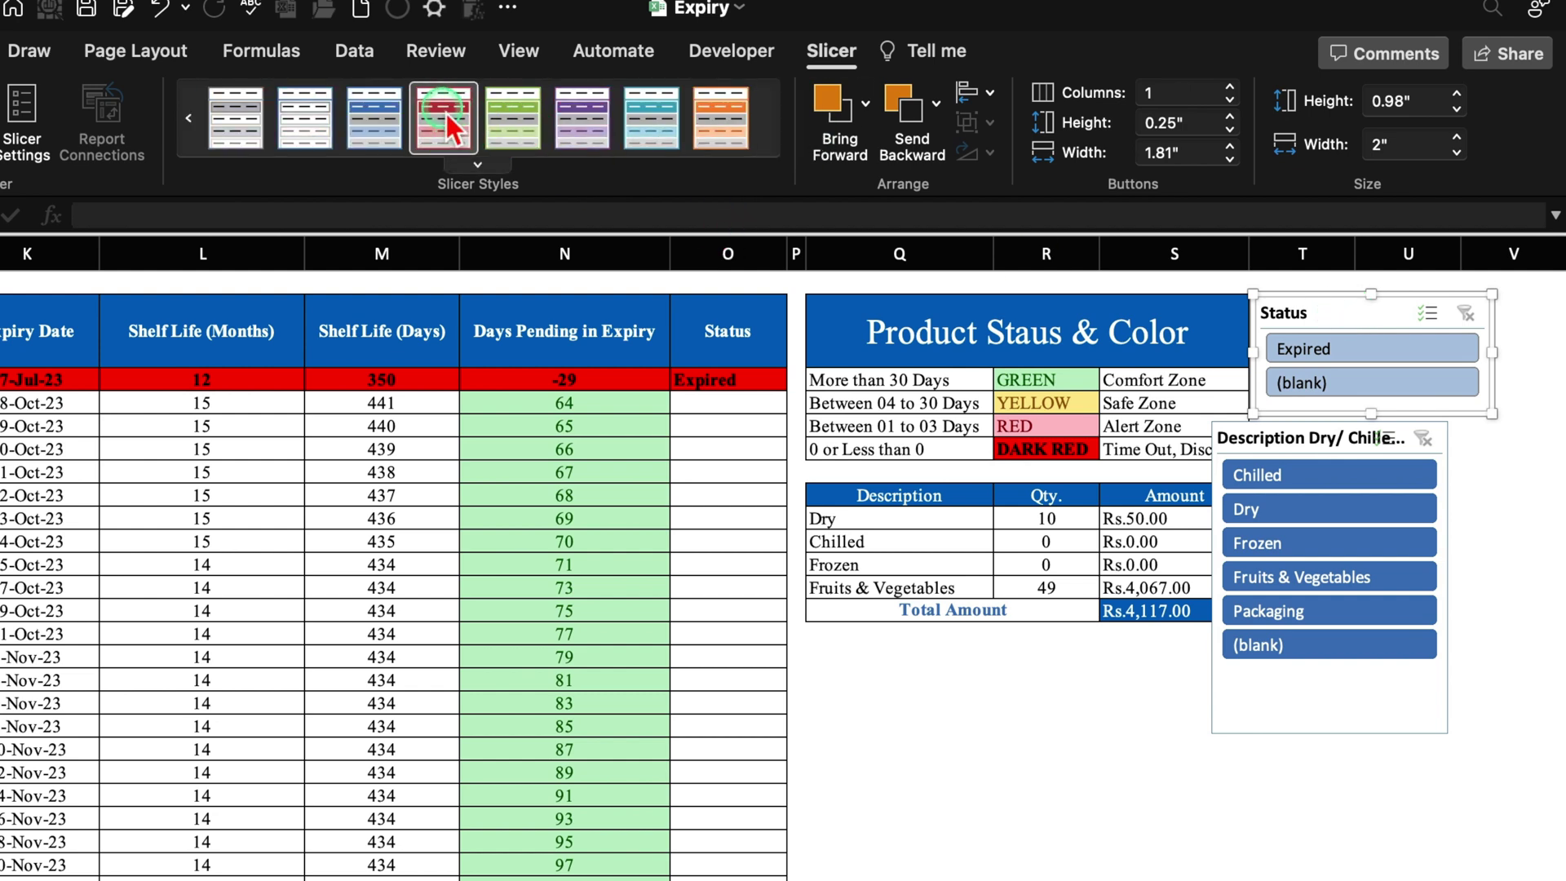
# Arrange the Description slicer's buttons in 3 columns and shorten the slicer to about 1.01" high.
pyautogui.click(1230, 718)
pyautogui.click(1232, 86)
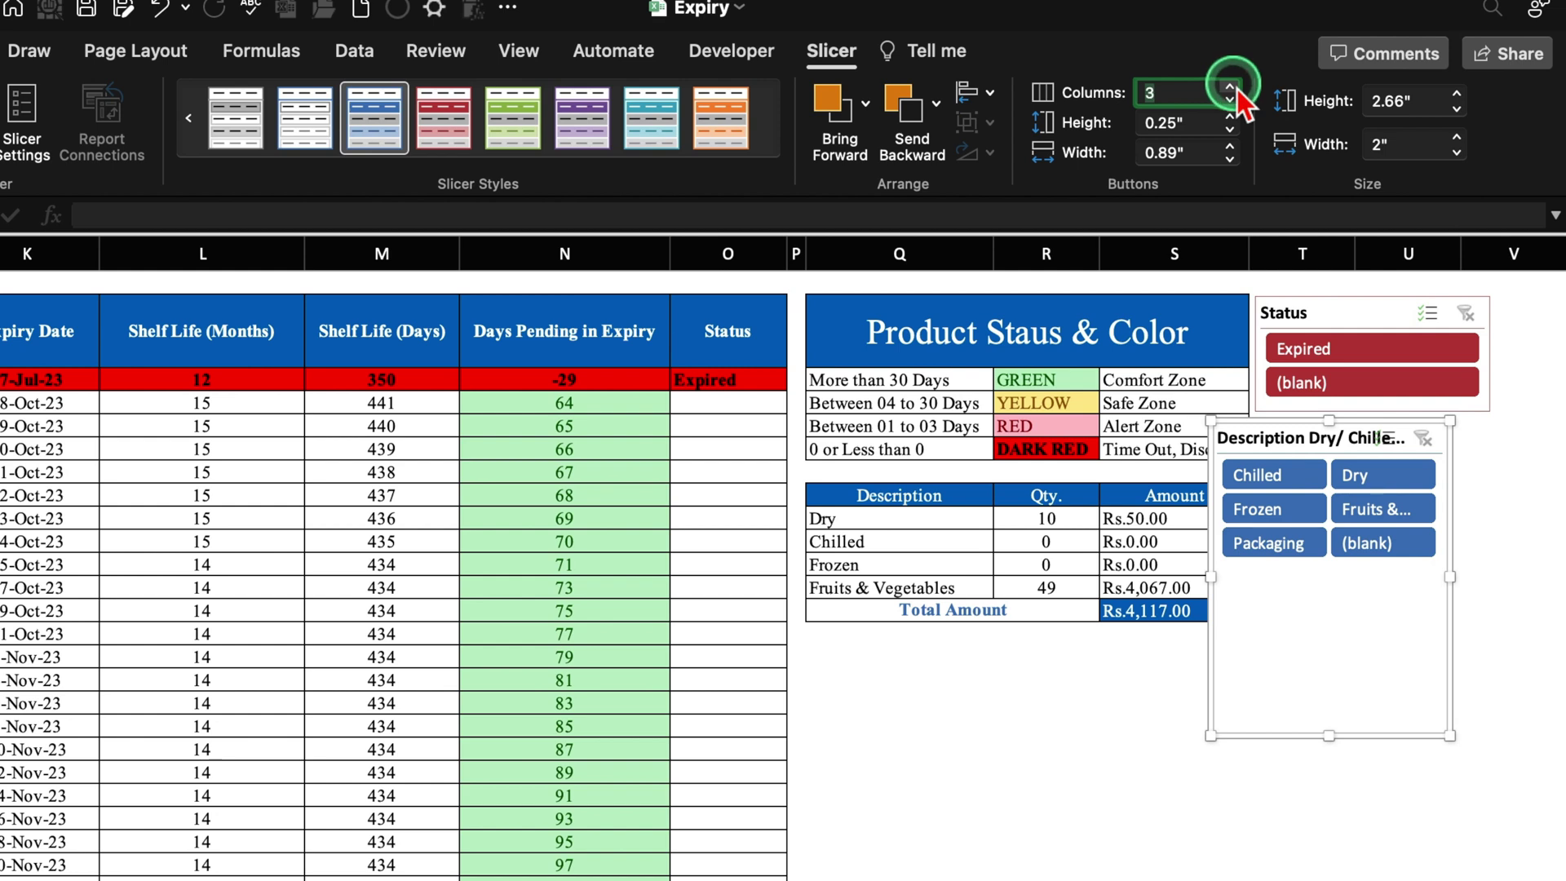
pyautogui.moveTo(1329, 735); pyautogui.dragTo(1331, 541)
# Move the Description slicer beside the Status slicer, level with the Product Staus & Color heading.
pyautogui.hscroll(2, 1318, 565)
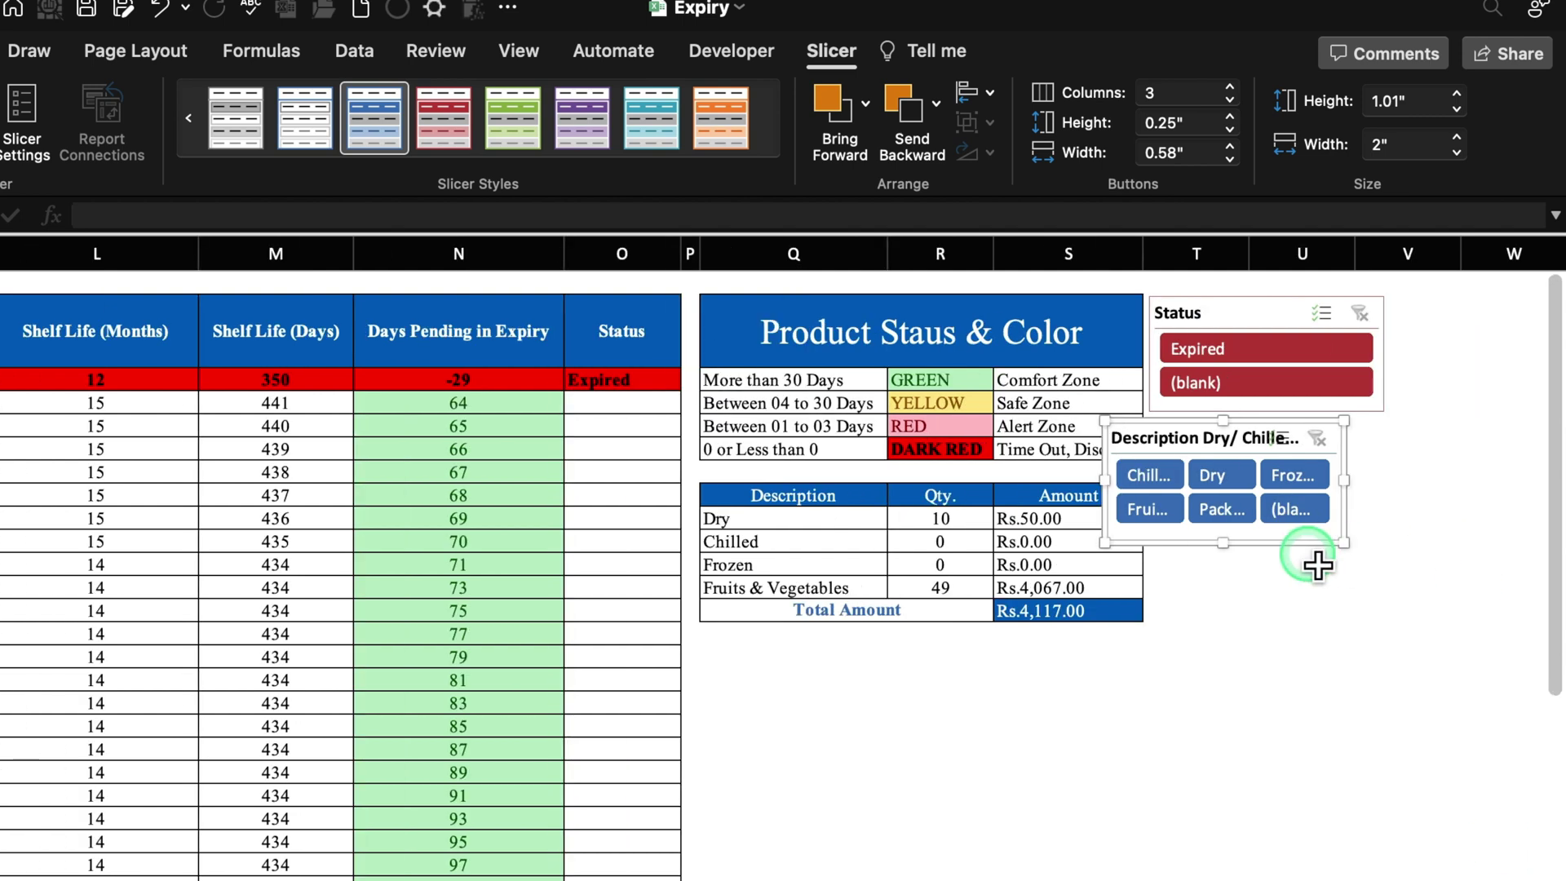
pyautogui.hscroll(2, 1307, 776)
pyautogui.moveTo(1160, 554); pyautogui.dragTo(1449, 430)
pyautogui.click(1408, 540)
# Narrow the Status slicer to fit its buttons and widen the Description slicer toward it.
pyautogui.click(1261, 414)
pyautogui.moveTo(1279, 352); pyautogui.dragTo(1166, 353)
pyautogui.click(1290, 343)
pyautogui.moveTo(1282, 356); pyautogui.dragTo(1186, 367)
pyautogui.click(1317, 522)
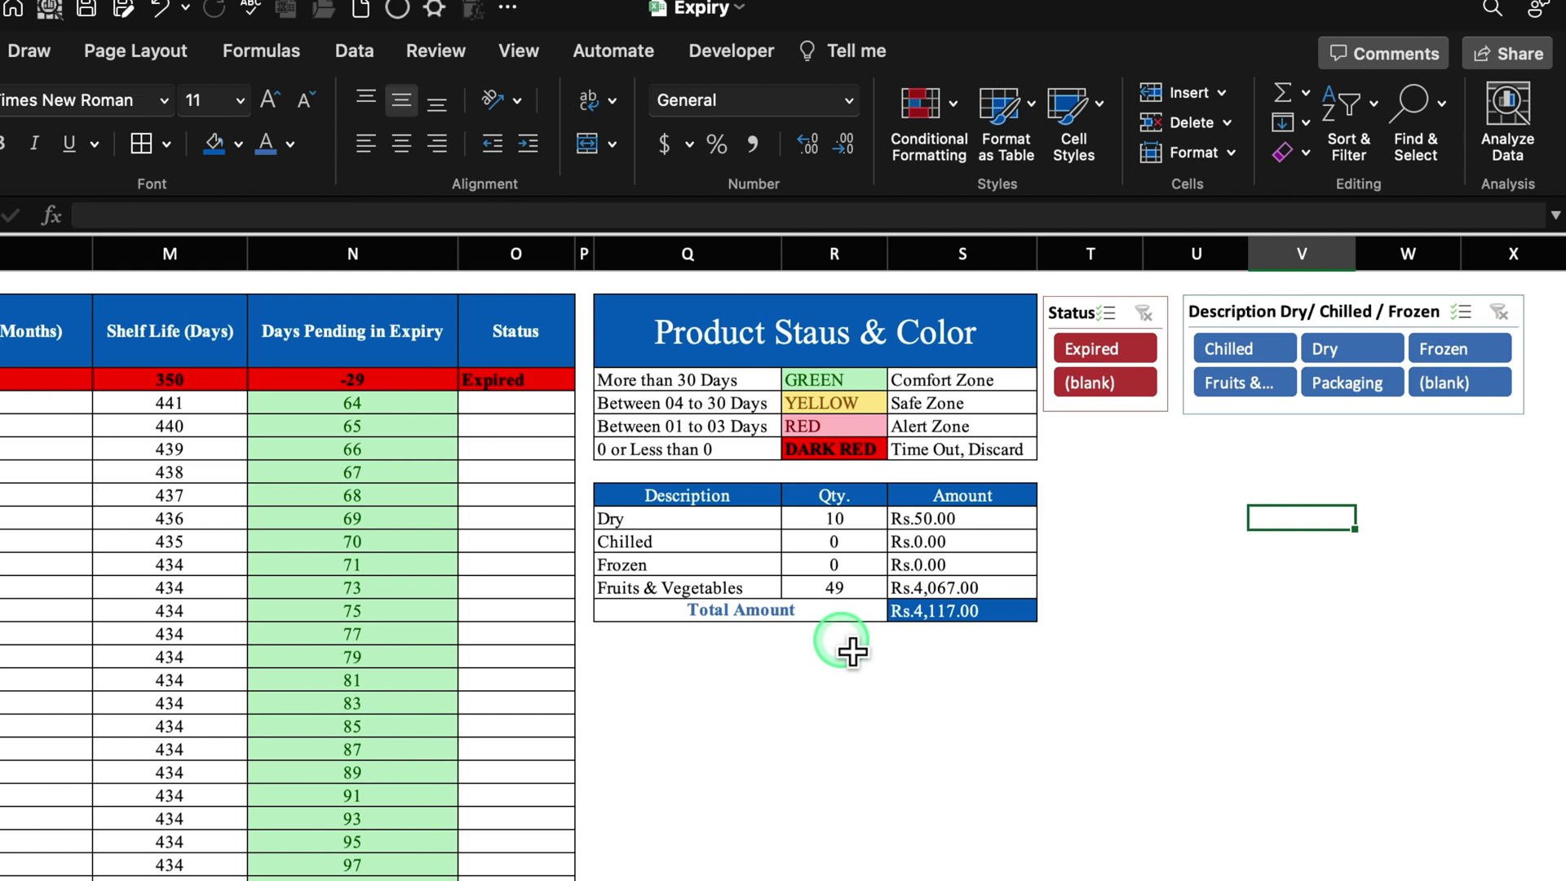
# Filter the stock table with the slicers by status Expired and descriptions Dry, Fruits & Vegetables and Chilled.
pyautogui.click(1096, 350)
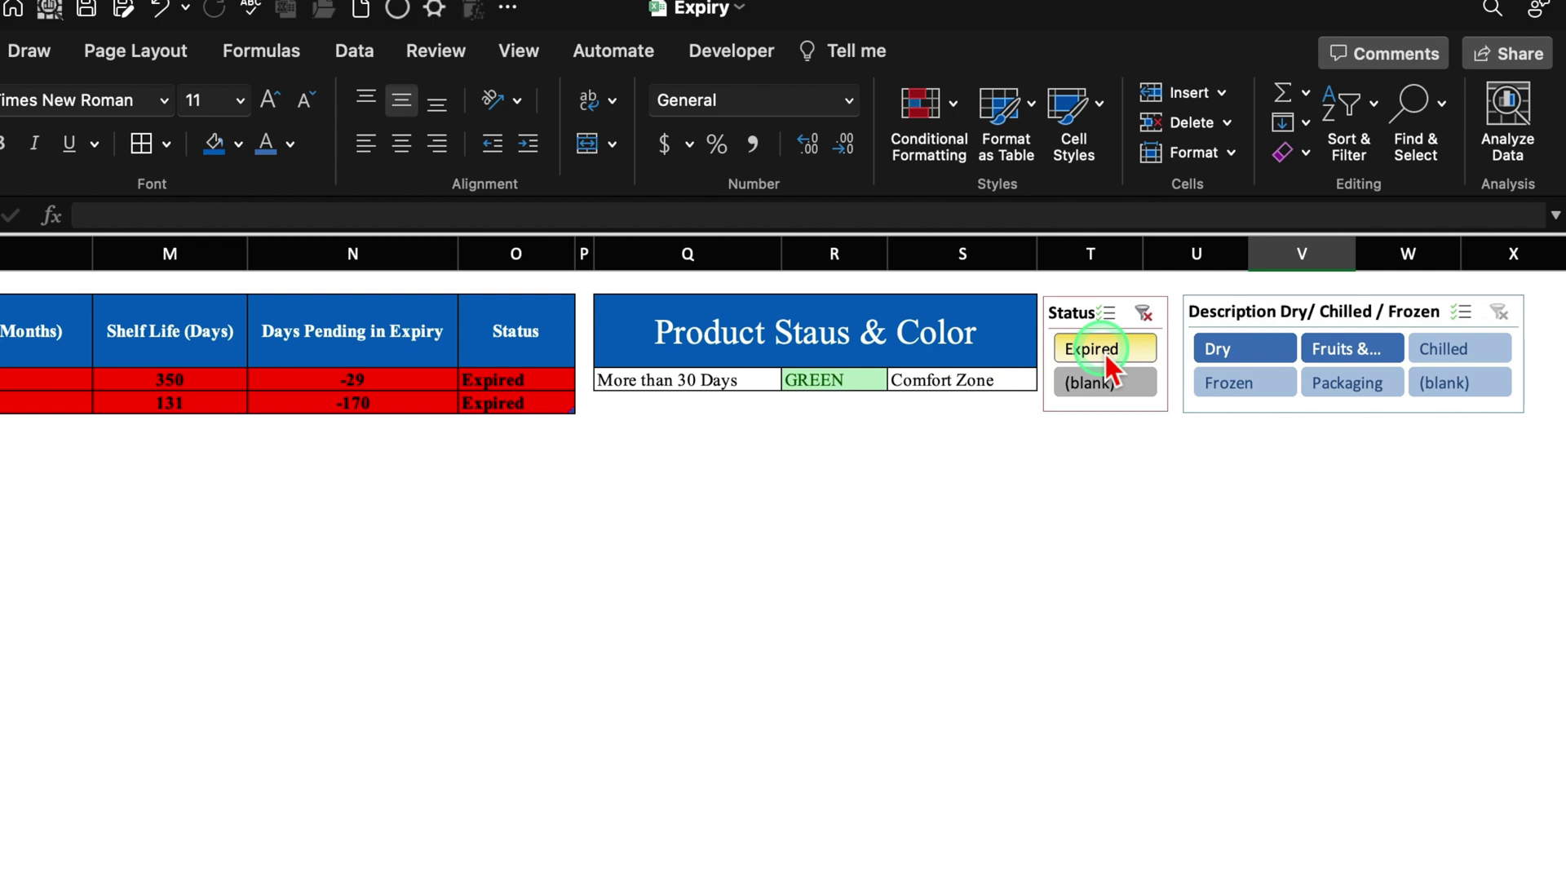
pyautogui.click(1260, 359)
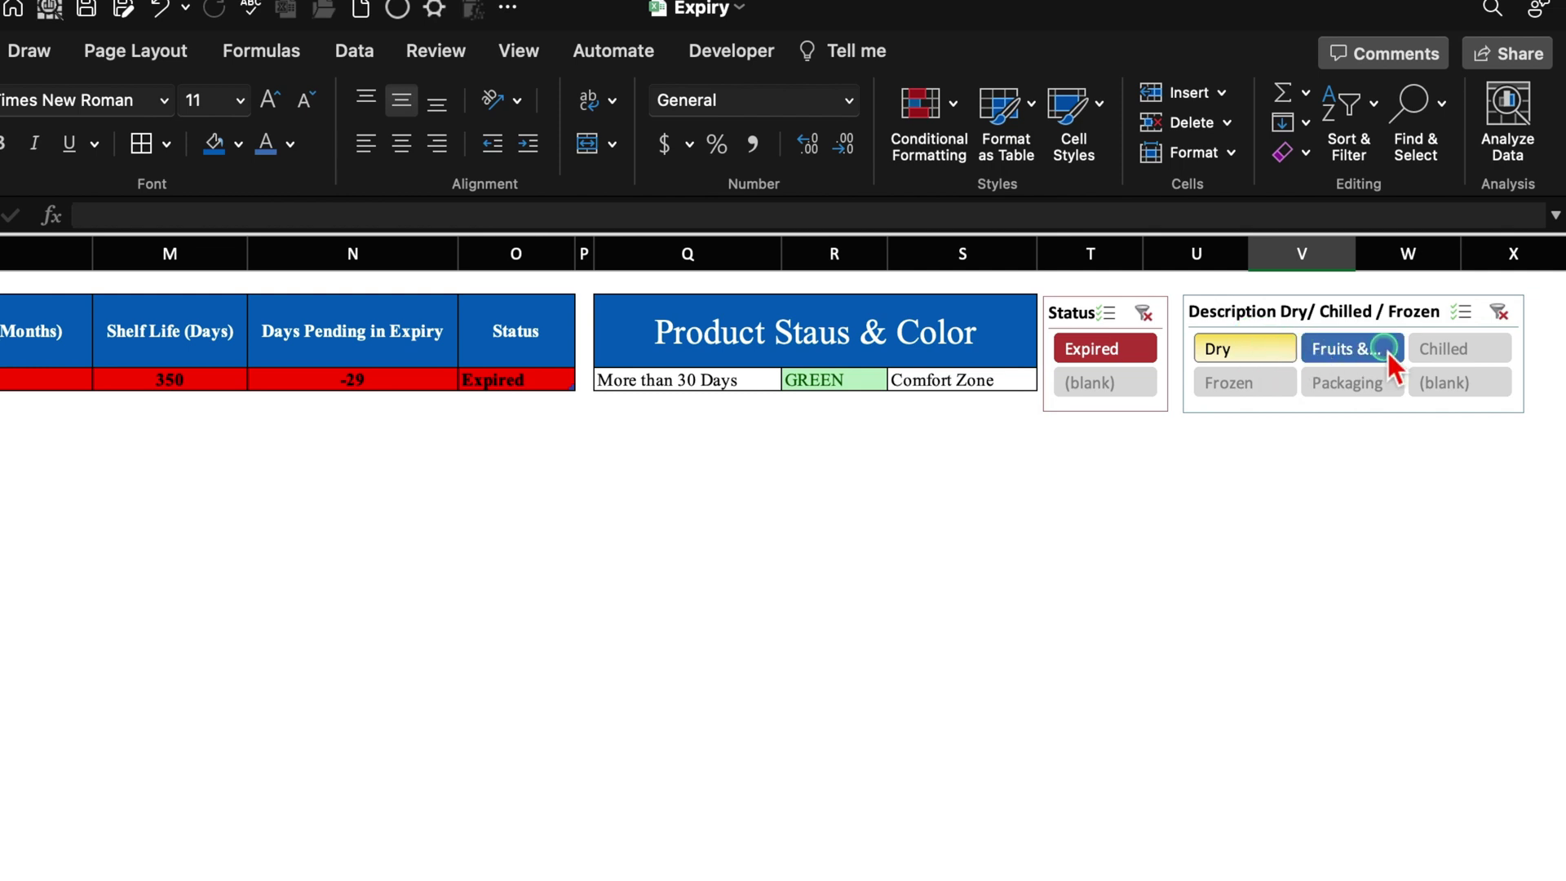
pyautogui.click(1432, 351)
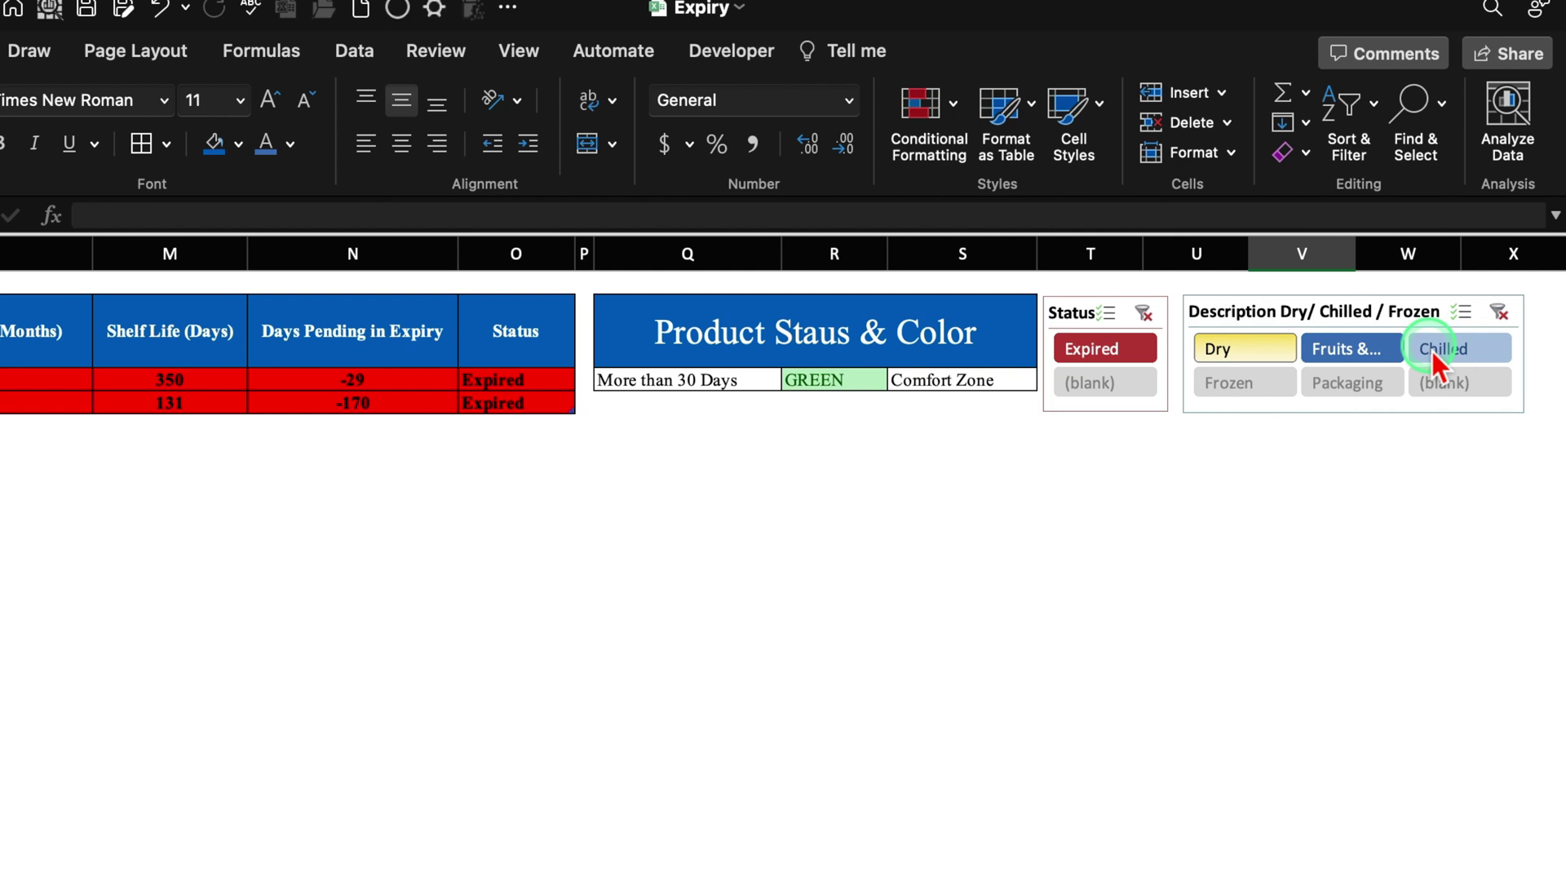
pyautogui.click(1303, 508)
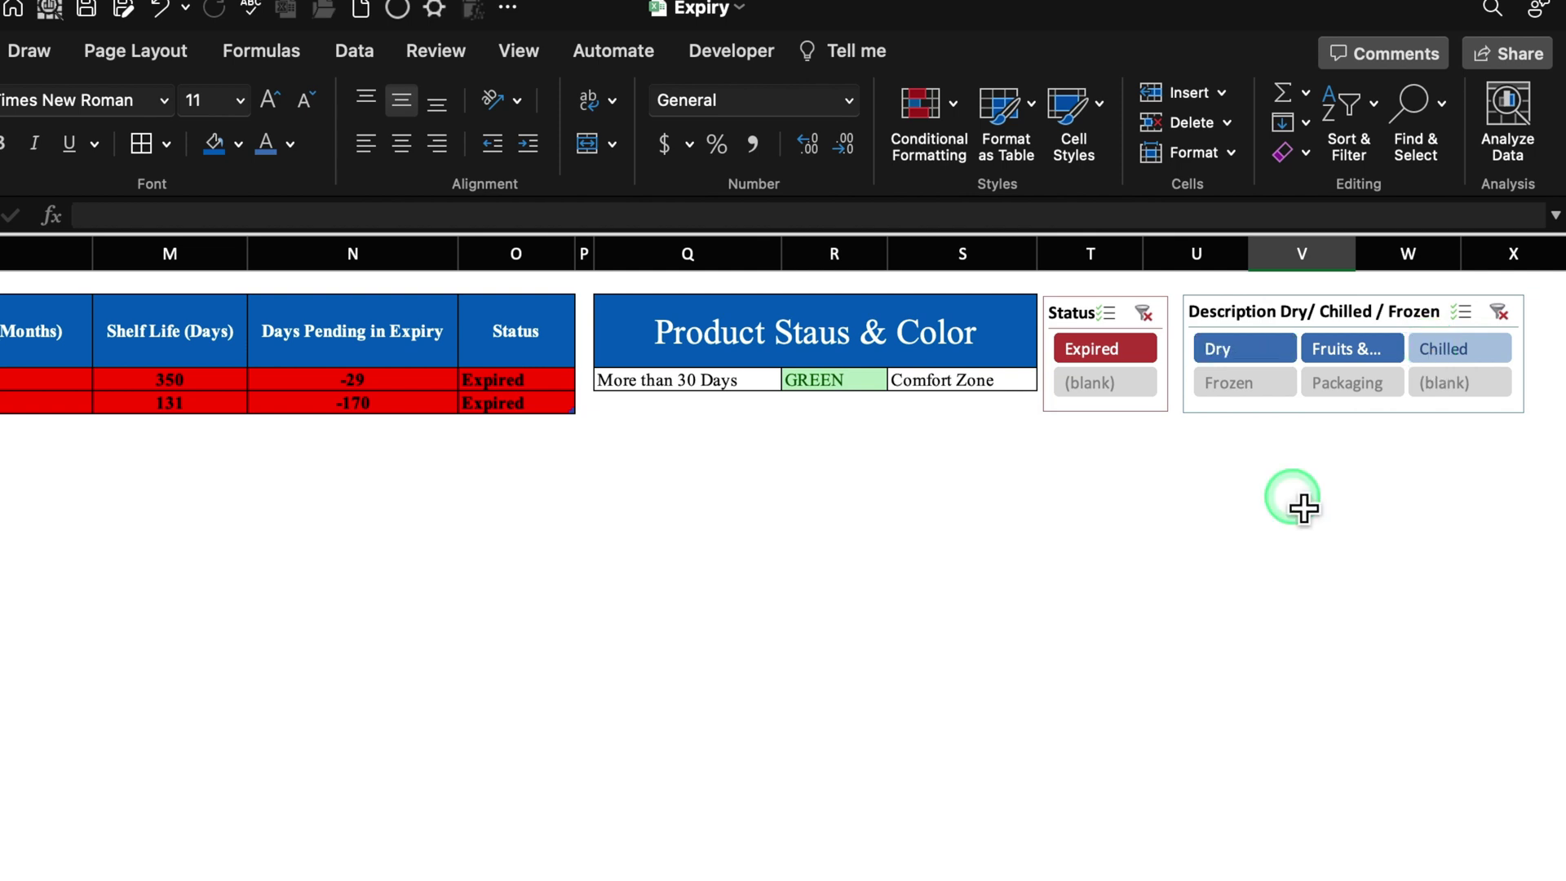